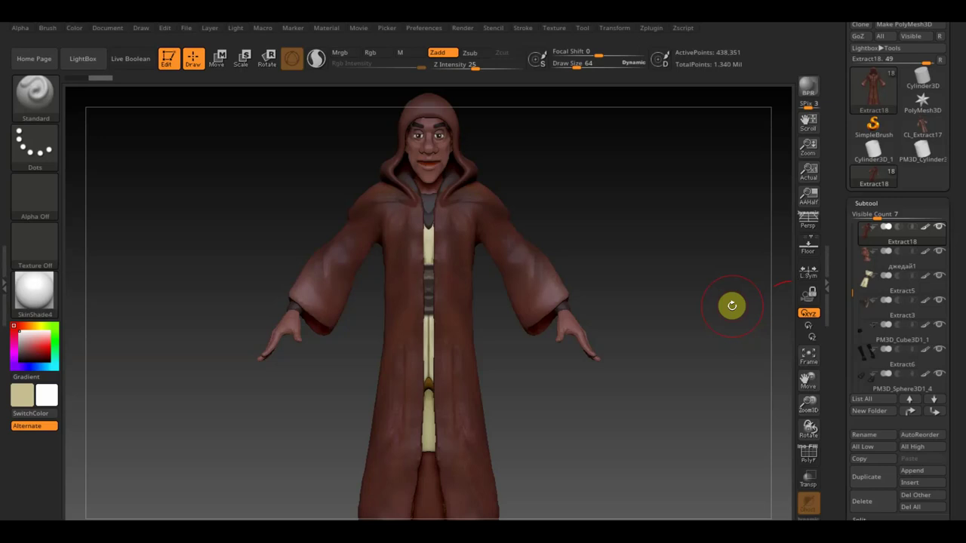
- Save the Jedi project and orbit the character to a three-quarter view
{"action": "key", "text": "ctrl+s"}
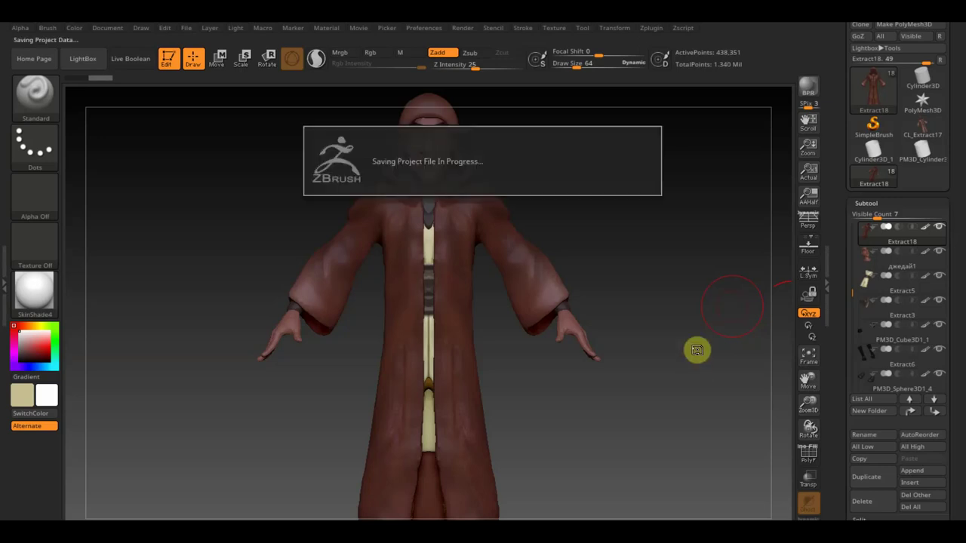
{"action": "mouse_move", "coordinate": [696, 323]}
{"action": "left_mouse_down"}
{"action": "mouse_move", "coordinate": [643, 320]}
{"action": "mouse_move", "coordinate": [692, 321]}
{"action": "left_mouse_up"}
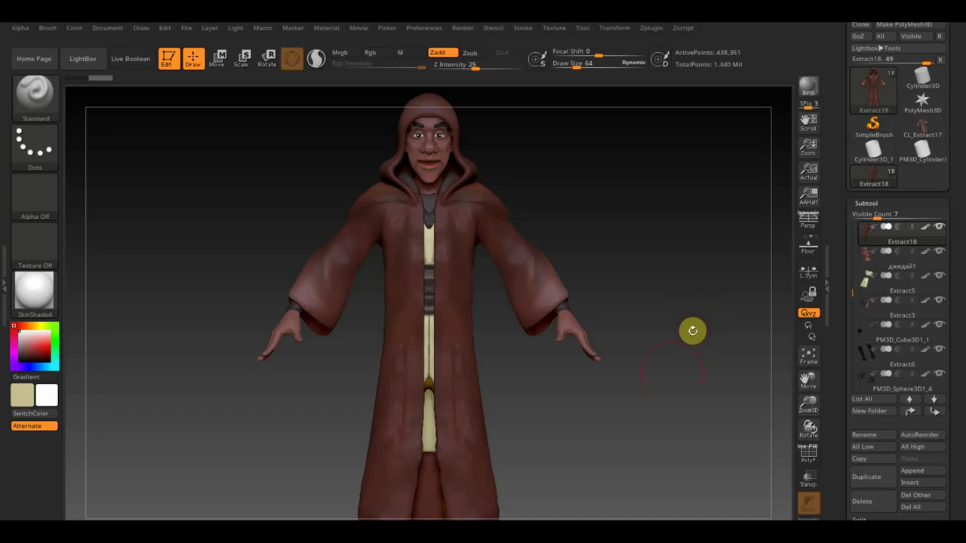
- Zoom out and shift the character up until the boots show, then orbit to check it
{"action": "scroll", "coordinate": [674, 366], "scroll_direction": "down", "scroll_amount": 1}
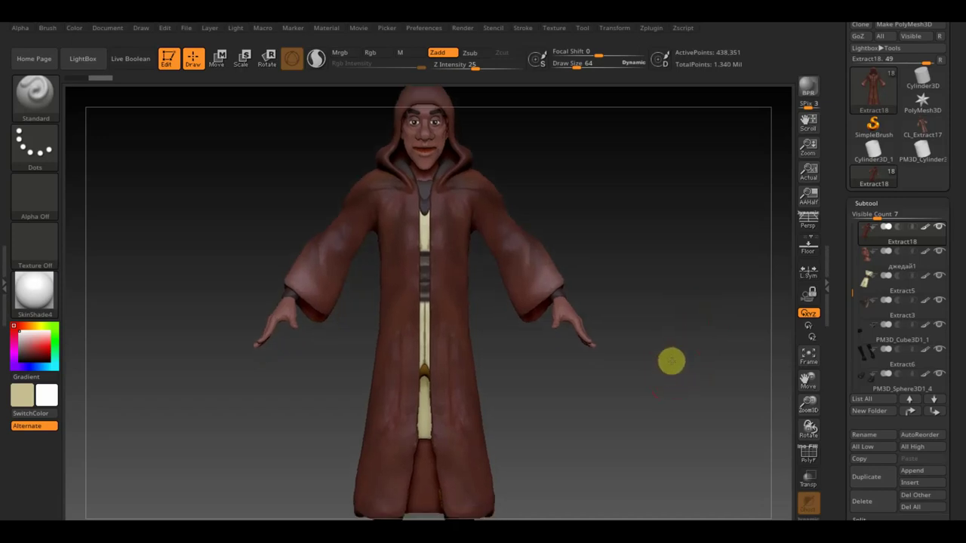
{"action": "scroll", "coordinate": [667, 347], "scroll_direction": "down", "scroll_amount": 1}
{"action": "mouse_move", "coordinate": [662, 358]}
{"action": "left_mouse_down", "text": "alt"}
{"action": "mouse_move", "coordinate": [661, 306]}
{"action": "mouse_move", "coordinate": [657, 343]}
{"action": "mouse_move", "coordinate": [658, 335]}
{"action": "left_mouse_up", "text": "alt"}
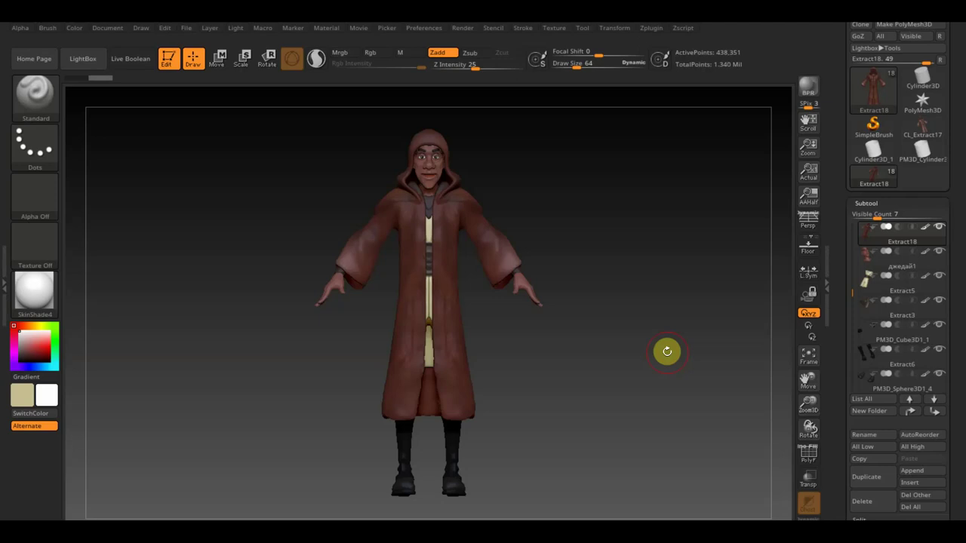
{"action": "left_click", "coordinate": [654, 301]}
{"action": "mouse_move", "coordinate": [670, 300]}
{"action": "left_mouse_down"}
{"action": "mouse_move", "coordinate": [627, 319]}
{"action": "mouse_move", "coordinate": [664, 306]}
{"action": "mouse_move", "coordinate": [669, 293]}
{"action": "mouse_move", "coordinate": [646, 300]}
{"action": "mouse_move", "coordinate": [677, 297]}
{"action": "mouse_move", "coordinate": [655, 301]}
{"action": "mouse_move", "coordinate": [666, 298]}
{"action": "mouse_move", "coordinate": [680, 312]}
{"action": "left_mouse_up"}
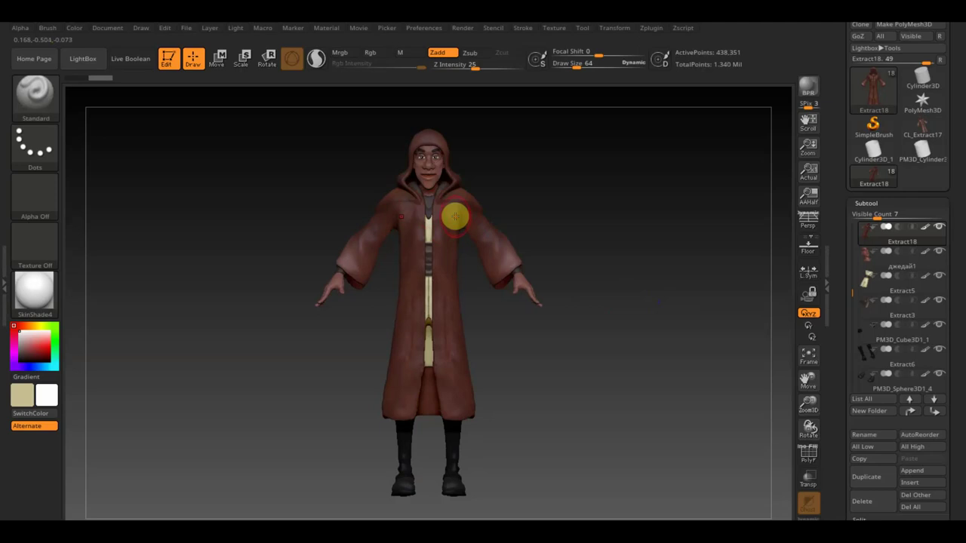
{"action": "left_click", "coordinate": [217, 56]}
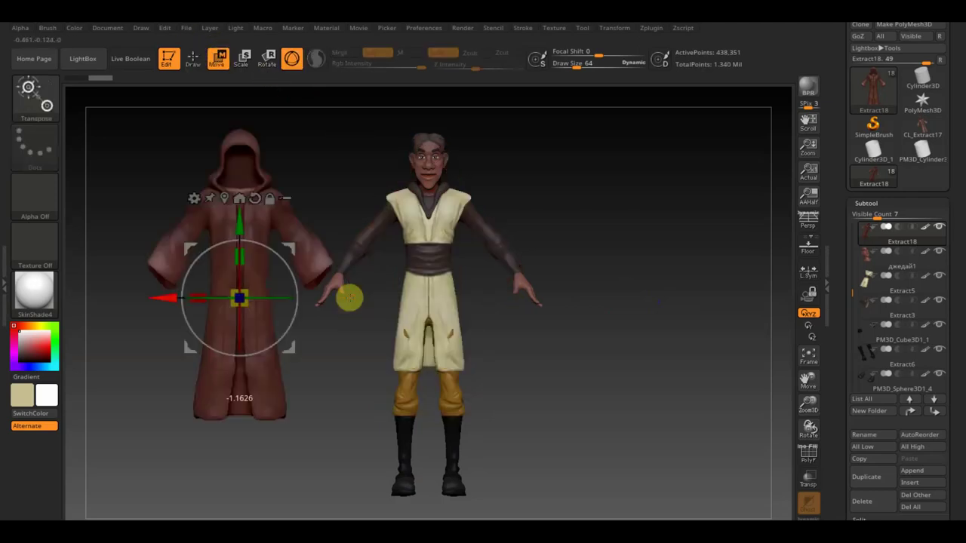
{"action": "left_click_drag", "start_coordinate": [350, 298], "coordinate": [123, 296]}
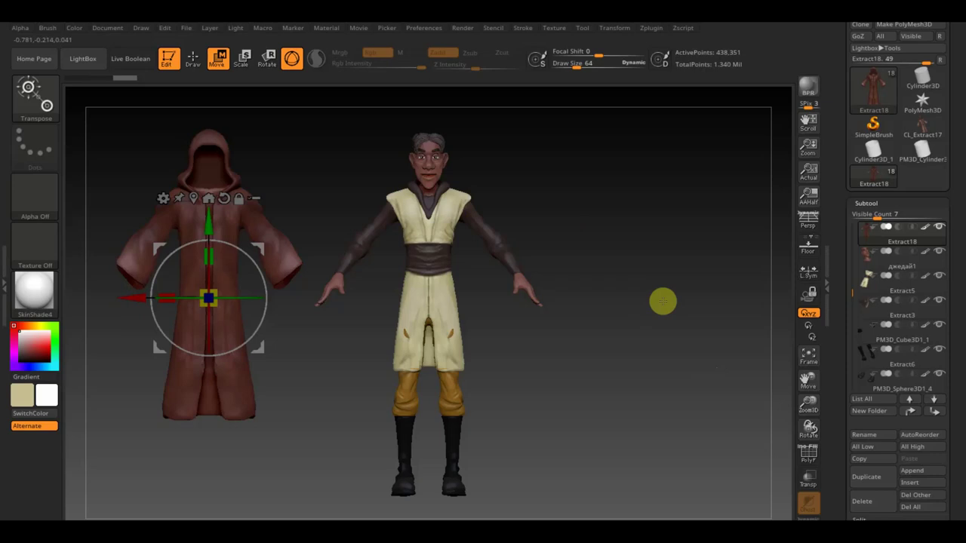
{"action": "mouse_move", "coordinate": [663, 302]}
{"action": "left_mouse_down"}
{"action": "mouse_move", "coordinate": [609, 313]}
{"action": "mouse_move", "coordinate": [676, 287]}
{"action": "mouse_move", "coordinate": [667, 292]}
{"action": "left_mouse_up"}
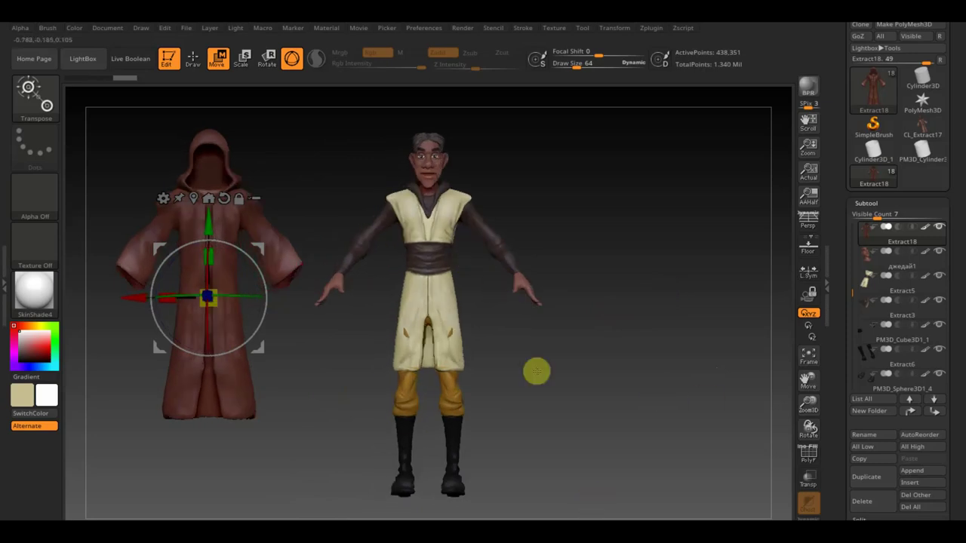
{"action": "mouse_move", "coordinate": [638, 408]}
{"action": "left_mouse_down"}
{"action": "mouse_move", "coordinate": [634, 397]}
{"action": "mouse_move", "coordinate": [636, 410]}
{"action": "mouse_move", "coordinate": [645, 394]}
{"action": "mouse_move", "coordinate": [628, 390]}
{"action": "mouse_move", "coordinate": [642, 381]}
{"action": "left_mouse_up"}
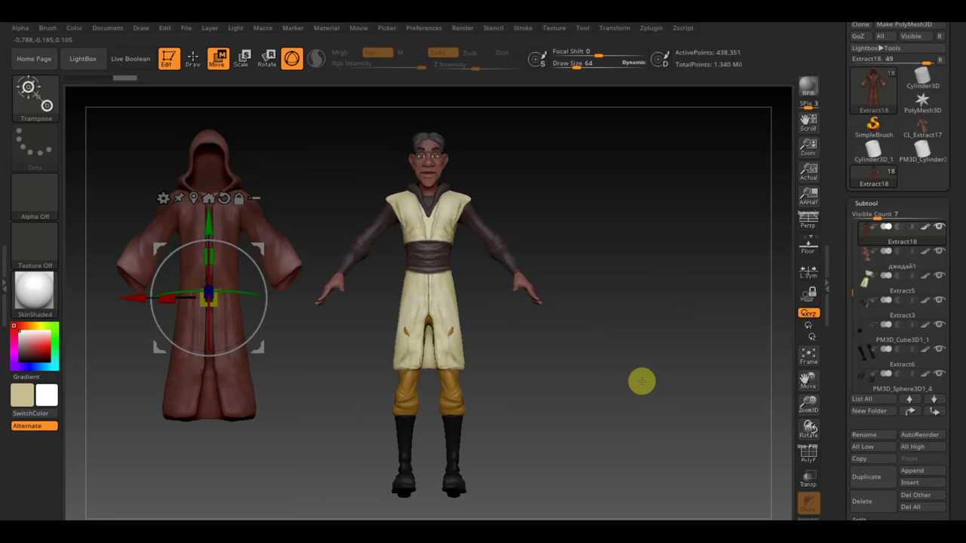
{"action": "left_click_drag", "start_coordinate": [641, 381], "coordinate": [648, 392]}
{"action": "key", "text": "ctrl+z"}
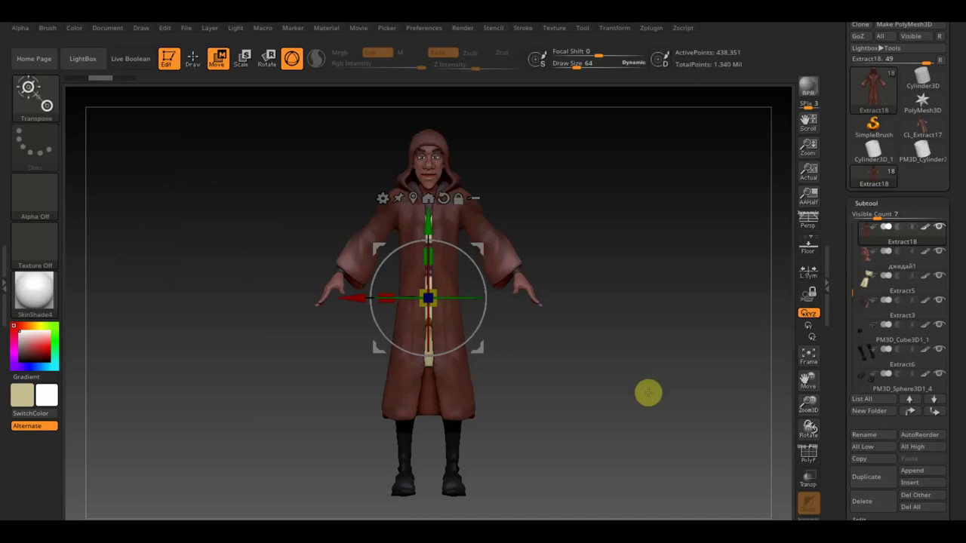
{"action": "left_click", "coordinate": [196, 59]}
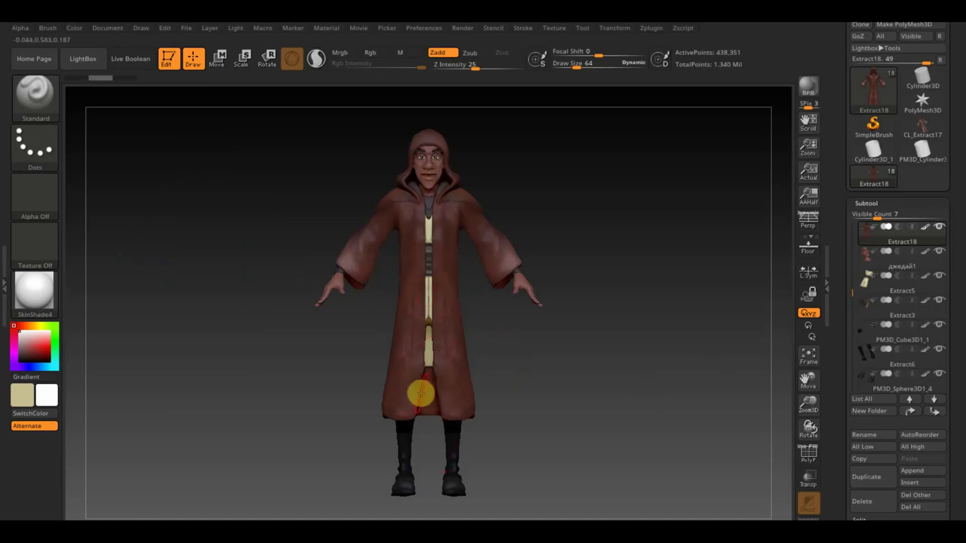
- Solo the Extract18 robe subtool and frame it front-on with the hood visible
{"action": "left_click", "coordinate": [940, 227], "text": "shift"}
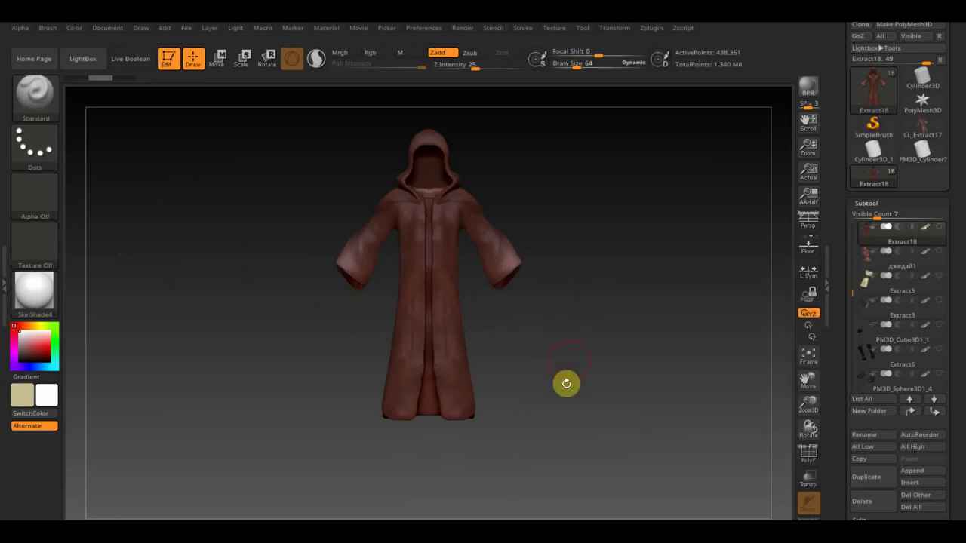
{"action": "mouse_move", "coordinate": [565, 382]}
{"action": "left_mouse_down"}
{"action": "mouse_move", "coordinate": [569, 363]}
{"action": "mouse_move", "coordinate": [574, 403]}
{"action": "left_mouse_up"}
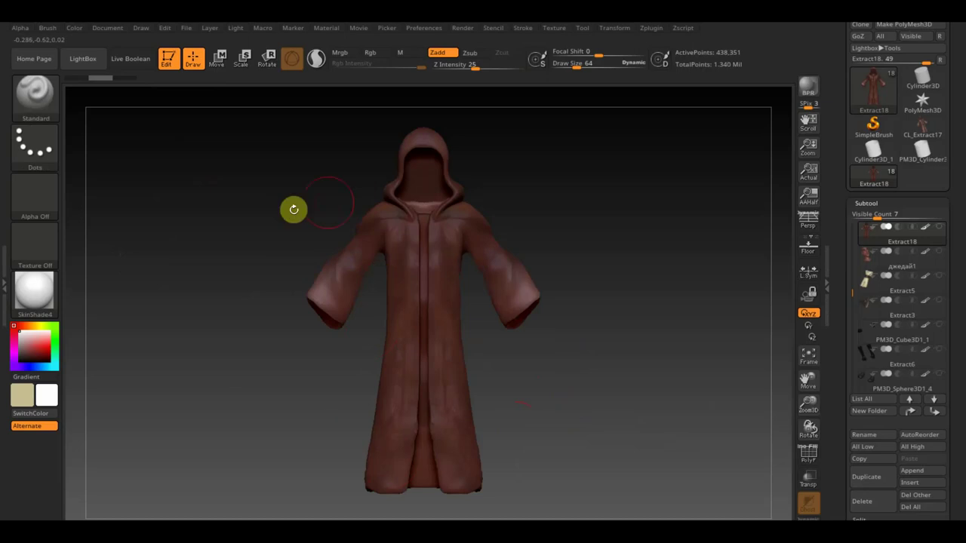
{"action": "key", "text": "ctrl"}
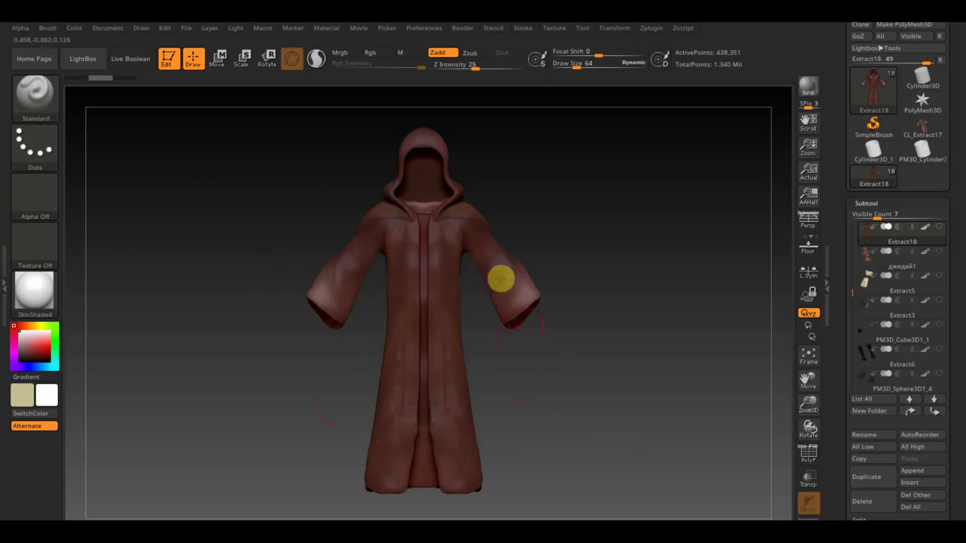
{"action": "left_click_drag", "start_coordinate": [559, 379], "coordinate": [526, 432]}
{"action": "left_click_drag", "start_coordinate": [561, 382], "coordinate": [569, 400], "text": "alt"}
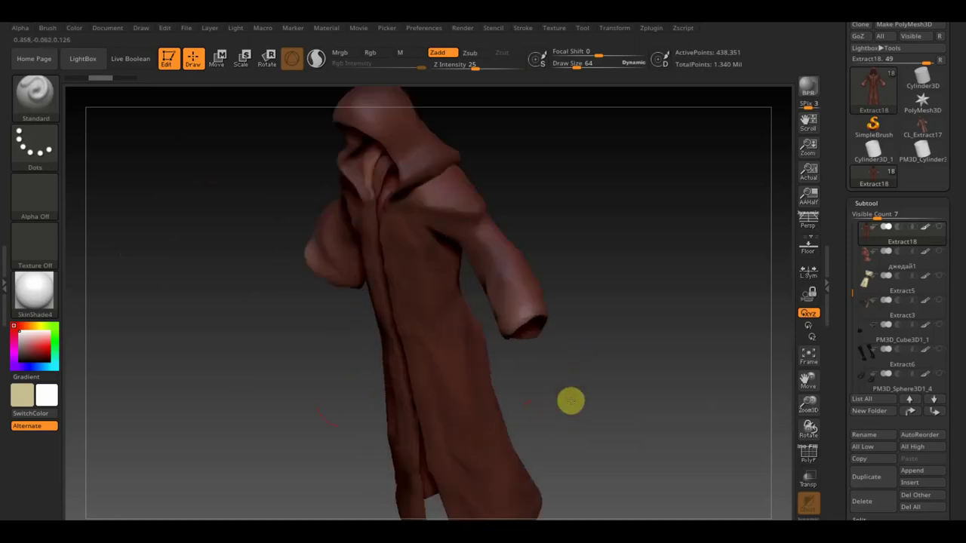
{"action": "left_click_drag", "start_coordinate": [586, 438], "coordinate": [681, 345]}
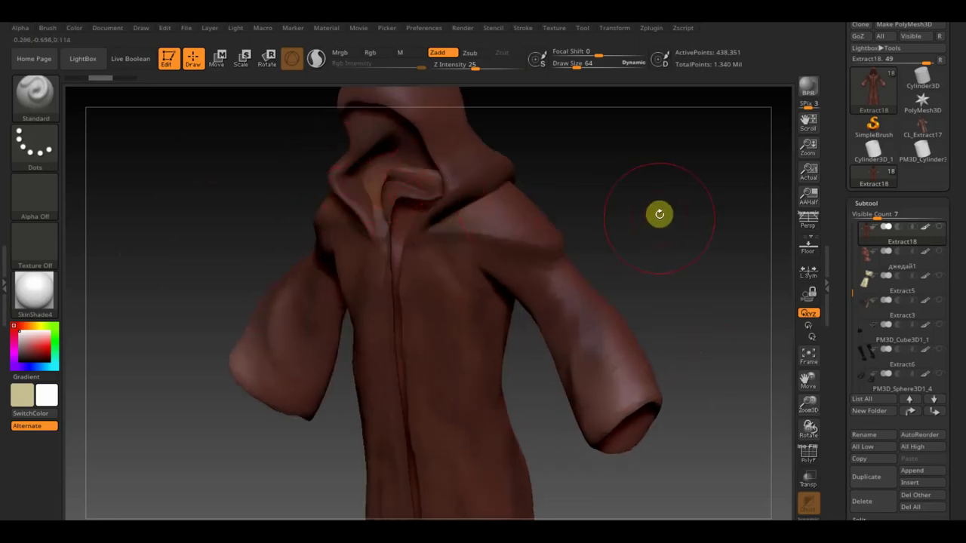
{"action": "left_click_drag", "start_coordinate": [658, 214], "coordinate": [686, 214]}
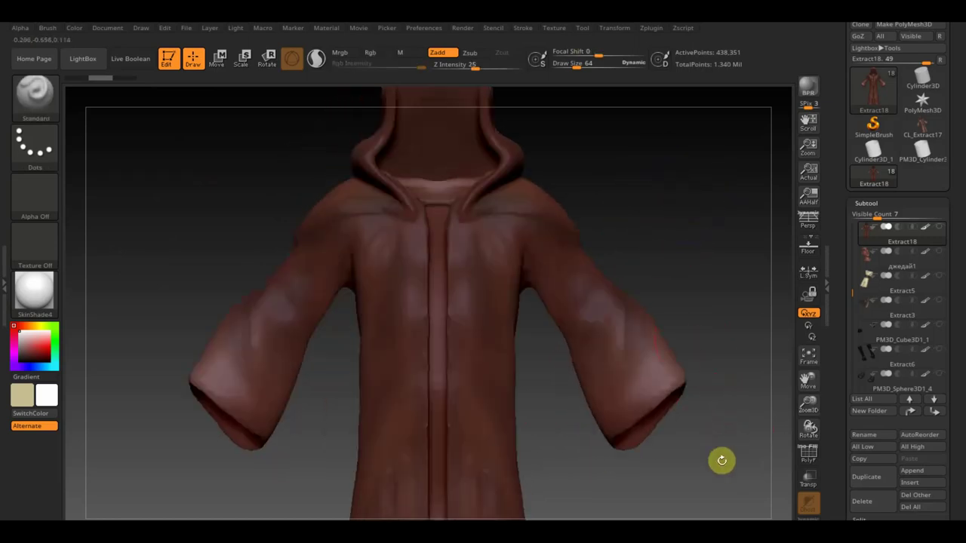
{"action": "left_click_drag", "start_coordinate": [720, 460], "coordinate": [701, 409], "text": "alt"}
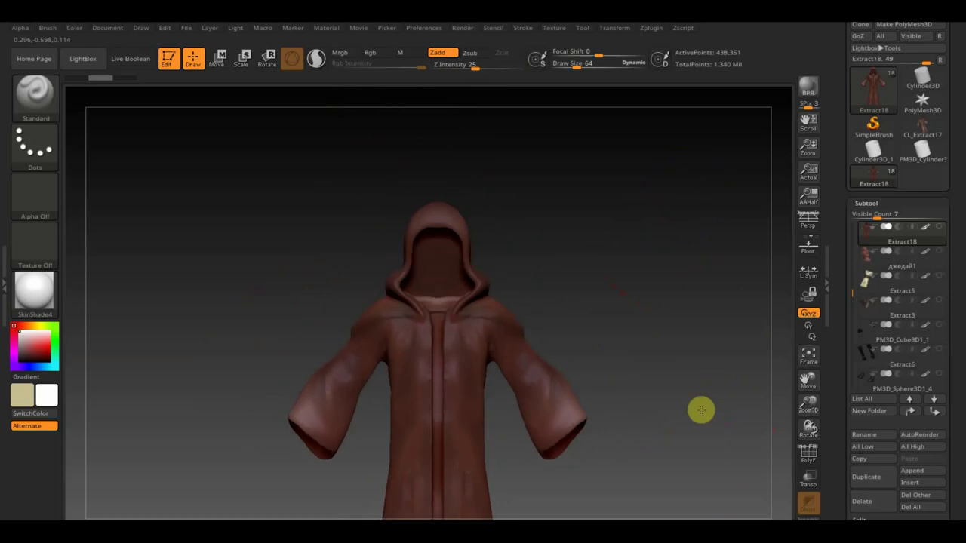
{"action": "key", "text": "ctrl"}
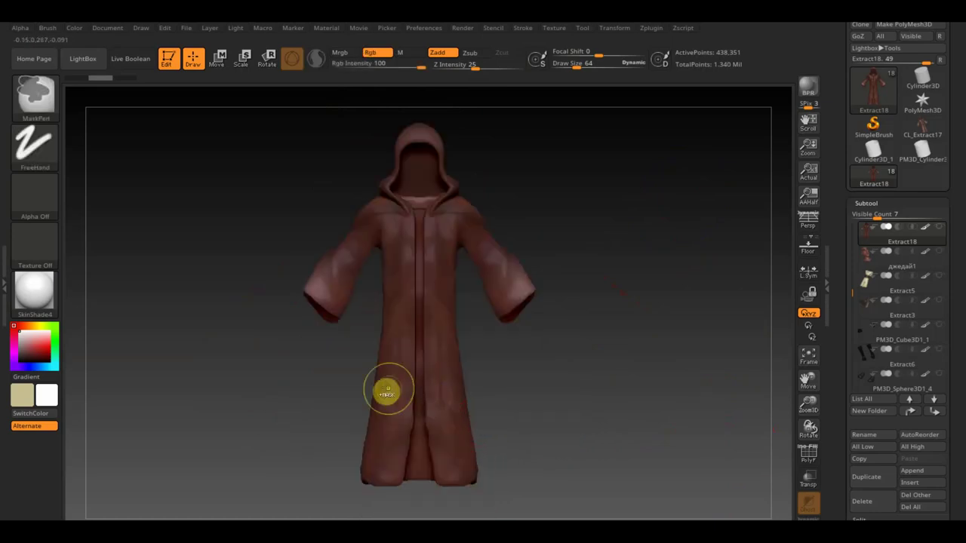
- Turn on BackfaceMask in the brush's Auto Masking options
{"action": "left_click", "coordinate": [52, 32]}
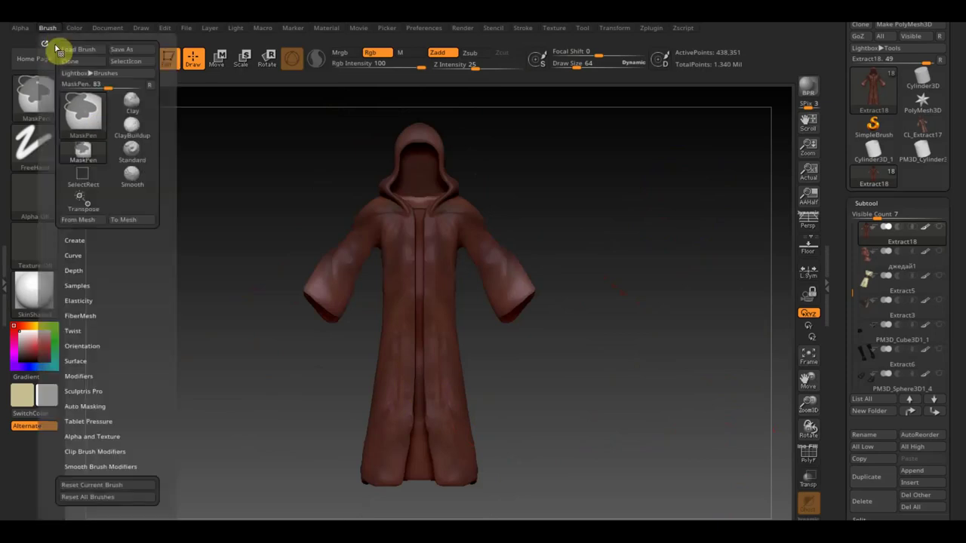
{"action": "left_click", "coordinate": [95, 405]}
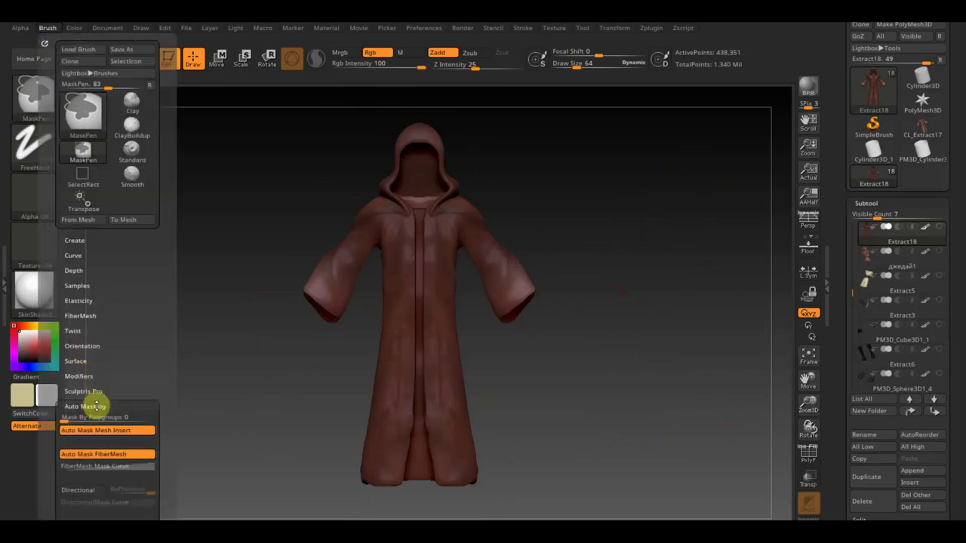
{"action": "left_click", "coordinate": [92, 431]}
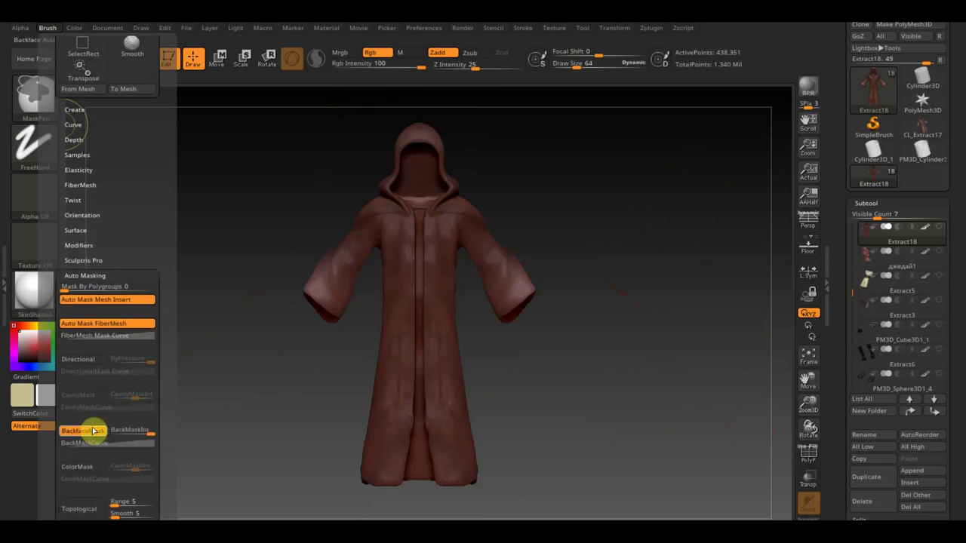
- Mask both robe sleeves, then the lower back of the robe
{"action": "left_click", "coordinate": [344, 283]}
{"action": "mouse_move", "coordinate": [341, 283]}
{"action": "left_mouse_down", "text": "ctrl"}
{"action": "mouse_move", "coordinate": [326, 271]}
{"action": "mouse_move", "coordinate": [364, 216]}
{"action": "mouse_move", "coordinate": [383, 276]}
{"action": "mouse_move", "coordinate": [387, 362]}
{"action": "mouse_move", "coordinate": [385, 440]}
{"action": "mouse_move", "coordinate": [379, 451]}
{"action": "mouse_move", "coordinate": [365, 448]}
{"action": "left_mouse_up", "text": "ctrl"}
{"action": "mouse_move", "coordinate": [621, 391]}
{"action": "left_mouse_down"}
{"action": "mouse_move", "coordinate": [610, 399]}
{"action": "mouse_move", "coordinate": [513, 399]}
{"action": "left_mouse_up"}
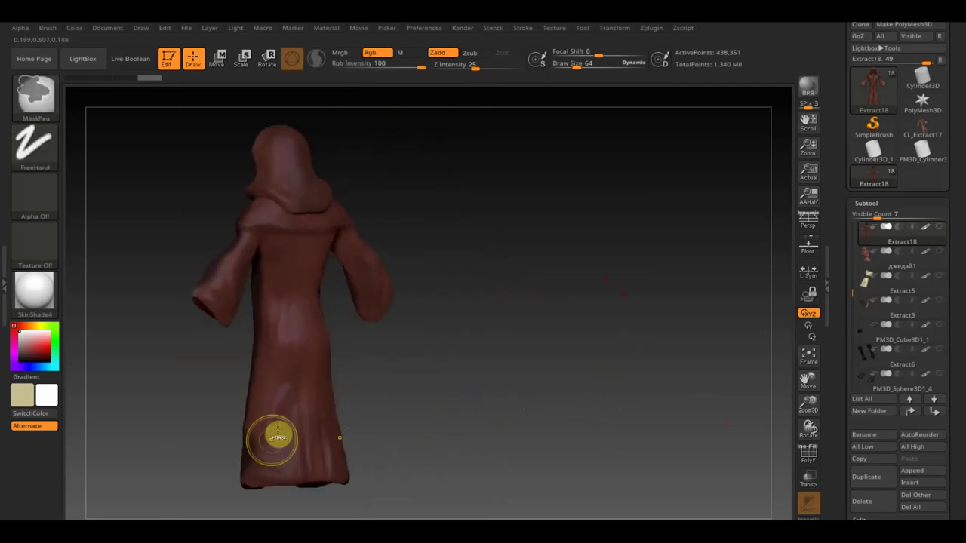
{"action": "mouse_move", "coordinate": [277, 437]}
{"action": "left_mouse_down", "text": "ctrl"}
{"action": "mouse_move", "coordinate": [267, 449]}
{"action": "mouse_move", "coordinate": [304, 448]}
{"action": "mouse_move", "coordinate": [255, 397]}
{"action": "mouse_move", "coordinate": [274, 271]}
{"action": "mouse_move", "coordinate": [302, 414]}
{"action": "mouse_move", "coordinate": [294, 229]}
{"action": "mouse_move", "coordinate": [278, 216]}
{"action": "mouse_move", "coordinate": [285, 172]}
{"action": "mouse_move", "coordinate": [252, 248]}
{"action": "mouse_move", "coordinate": [234, 239]}
{"action": "mouse_move", "coordinate": [237, 283]}
{"action": "mouse_move", "coordinate": [209, 274]}
{"action": "mouse_move", "coordinate": [224, 283]}
{"action": "left_mouse_up", "text": "ctrl"}
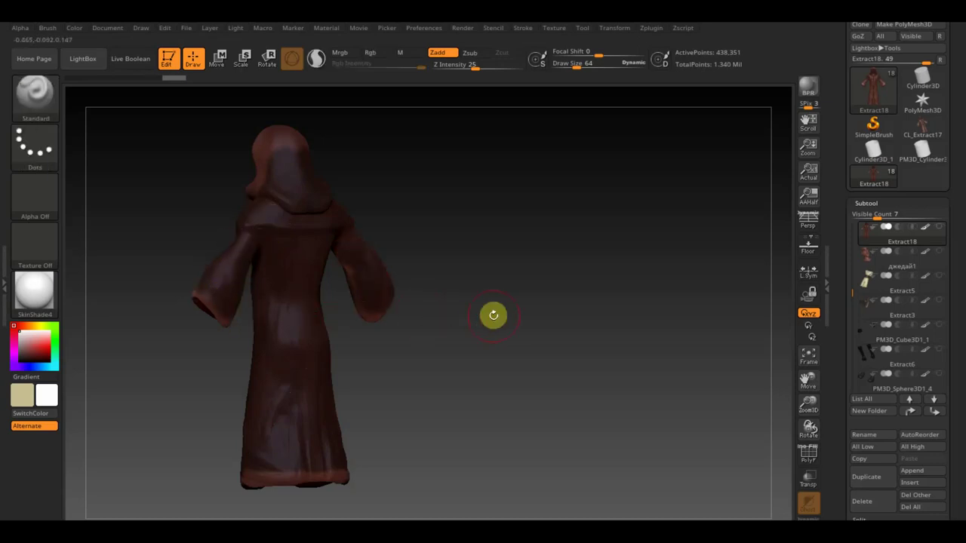
- Lower the brush size to 51 and mask the hood from the band to the top
{"action": "mouse_move", "coordinate": [494, 315]}
{"action": "left_mouse_down"}
{"action": "mouse_move", "coordinate": [491, 287]}
{"action": "mouse_move", "coordinate": [483, 350]}
{"action": "left_mouse_up"}
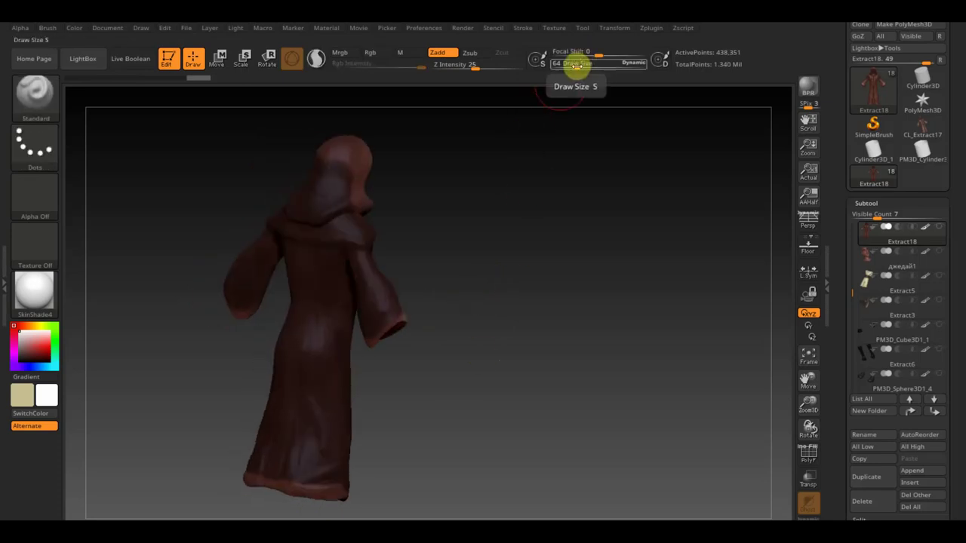
{"action": "left_click_drag", "start_coordinate": [575, 65], "coordinate": [572, 65]}
{"action": "mouse_move", "coordinate": [555, 221]}
{"action": "left_mouse_down"}
{"action": "mouse_move", "coordinate": [561, 248]}
{"action": "mouse_move", "coordinate": [578, 241]}
{"action": "left_mouse_up"}
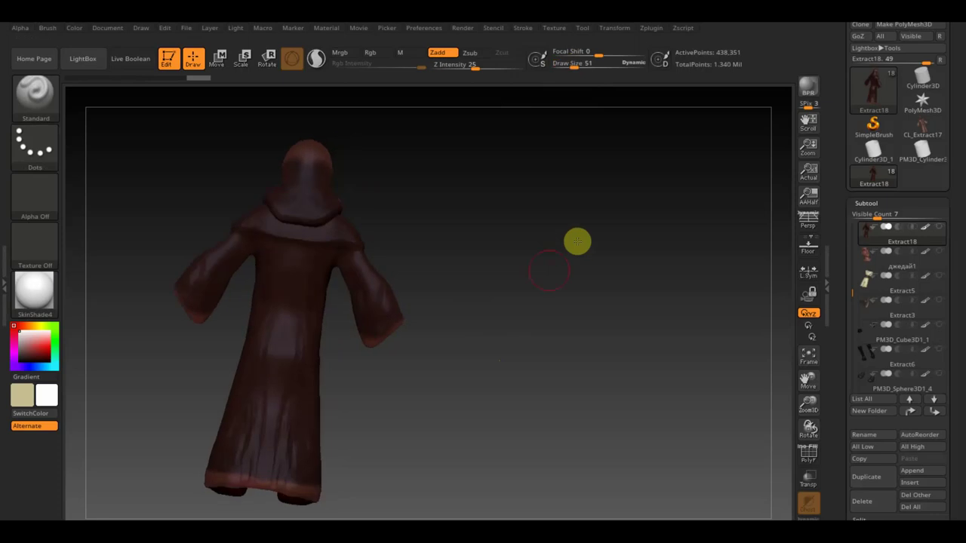
{"action": "key", "text": "ctrl"}
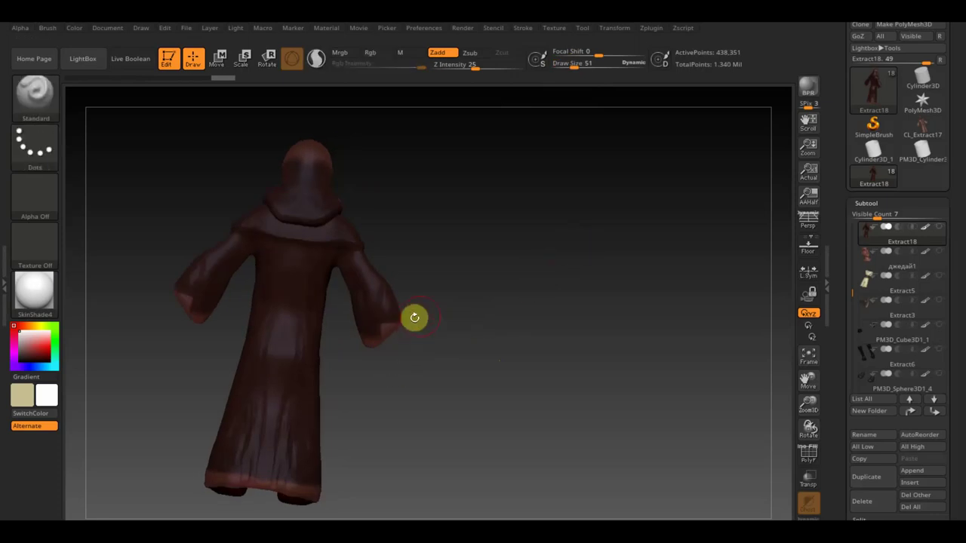
{"action": "mouse_move", "coordinate": [427, 315]}
{"action": "left_mouse_down", "text": "alt"}
{"action": "mouse_move", "coordinate": [429, 297]}
{"action": "mouse_move", "coordinate": [443, 350]}
{"action": "left_mouse_up", "text": "alt"}
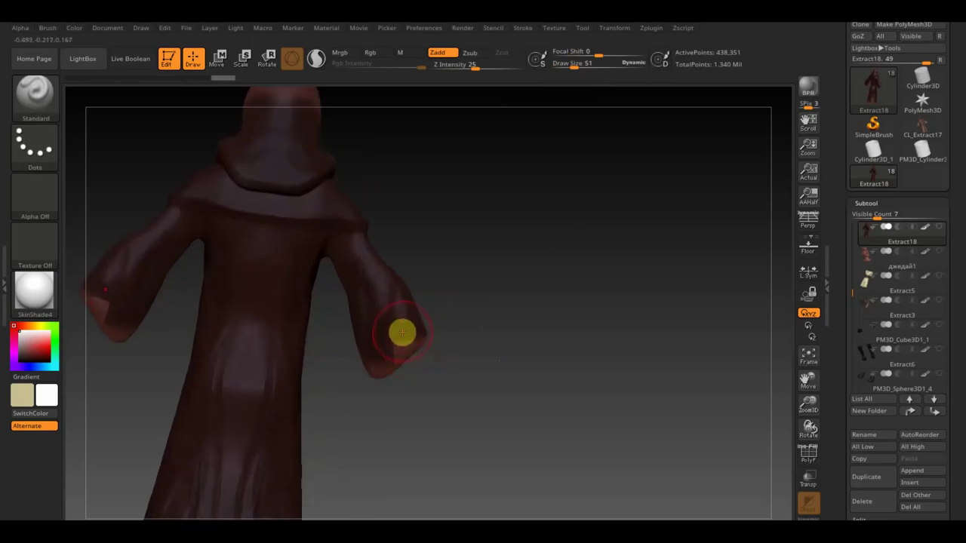
{"action": "key", "text": "ctrl"}
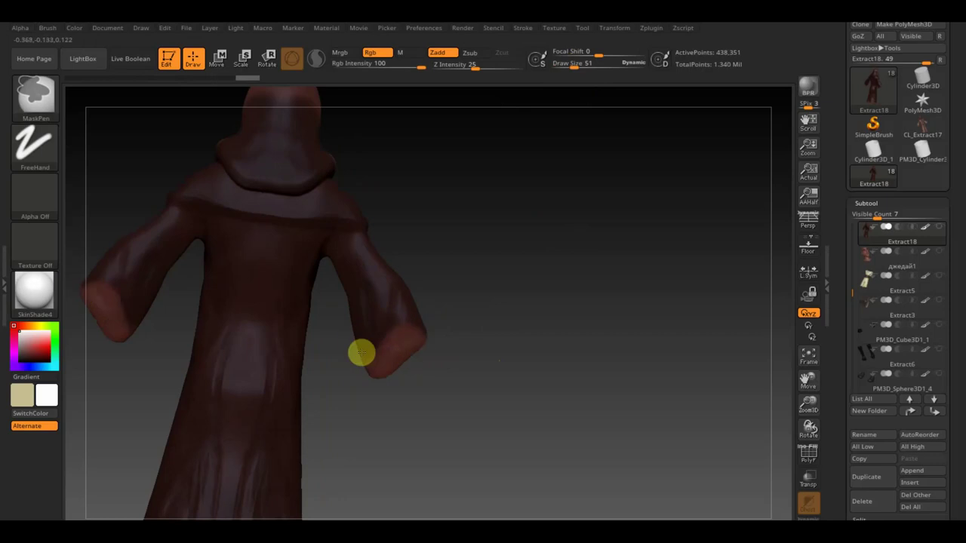
{"action": "mouse_move", "coordinate": [423, 316]}
{"action": "left_mouse_down"}
{"action": "mouse_move", "coordinate": [547, 275]}
{"action": "mouse_move", "coordinate": [461, 204]}
{"action": "mouse_move", "coordinate": [410, 207]}
{"action": "mouse_move", "coordinate": [400, 227]}
{"action": "mouse_move", "coordinate": [438, 225]}
{"action": "mouse_move", "coordinate": [418, 222]}
{"action": "left_mouse_up"}
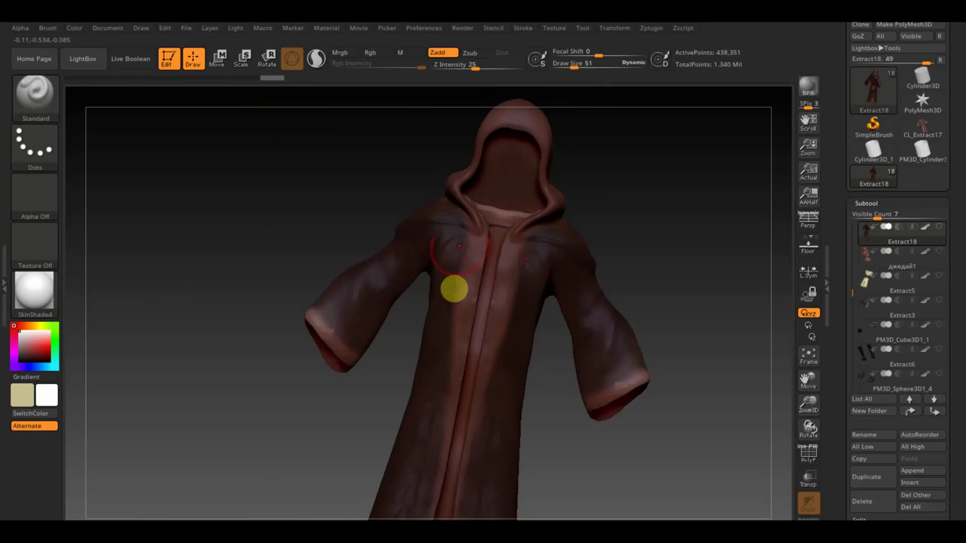
{"action": "left_click_drag", "start_coordinate": [454, 288], "coordinate": [587, 229]}
{"action": "key", "text": "ctrl"}
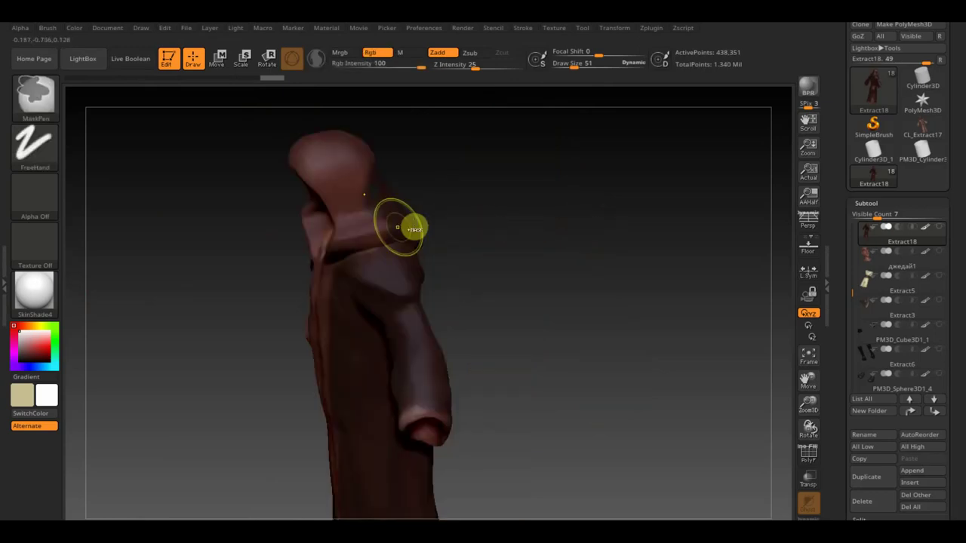
{"action": "mouse_move", "coordinate": [377, 251]}
{"action": "left_mouse_down", "text": "ctrl"}
{"action": "mouse_move", "coordinate": [345, 168]}
{"action": "mouse_move", "coordinate": [316, 141]}
{"action": "mouse_move", "coordinate": [339, 132]}
{"action": "left_mouse_up", "text": "ctrl"}
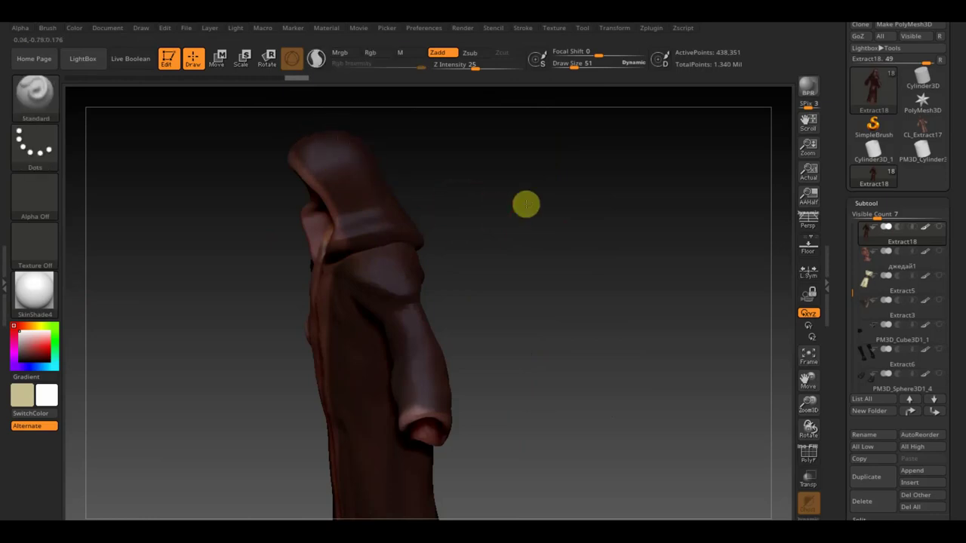
- Shrink the brush much smaller and mask the robe's front from several angles
{"action": "mouse_move", "coordinate": [526, 205]}
{"action": "left_mouse_down"}
{"action": "mouse_move", "coordinate": [477, 226]}
{"action": "mouse_move", "coordinate": [579, 179]}
{"action": "left_mouse_up"}
{"action": "left_click_drag", "start_coordinate": [593, 63], "coordinate": [563, 64]}
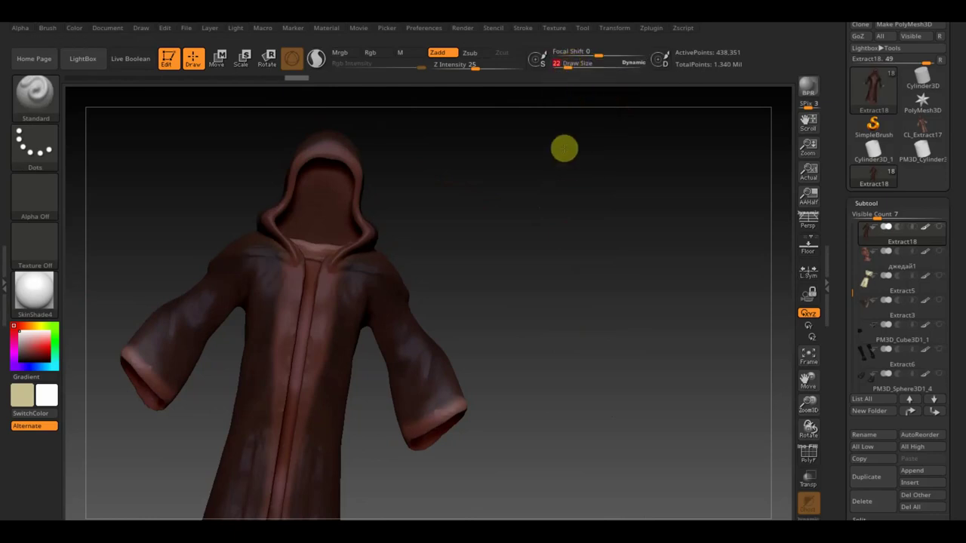
{"action": "left_click_drag", "start_coordinate": [565, 163], "coordinate": [513, 160]}
{"action": "key", "text": "ctrl"}
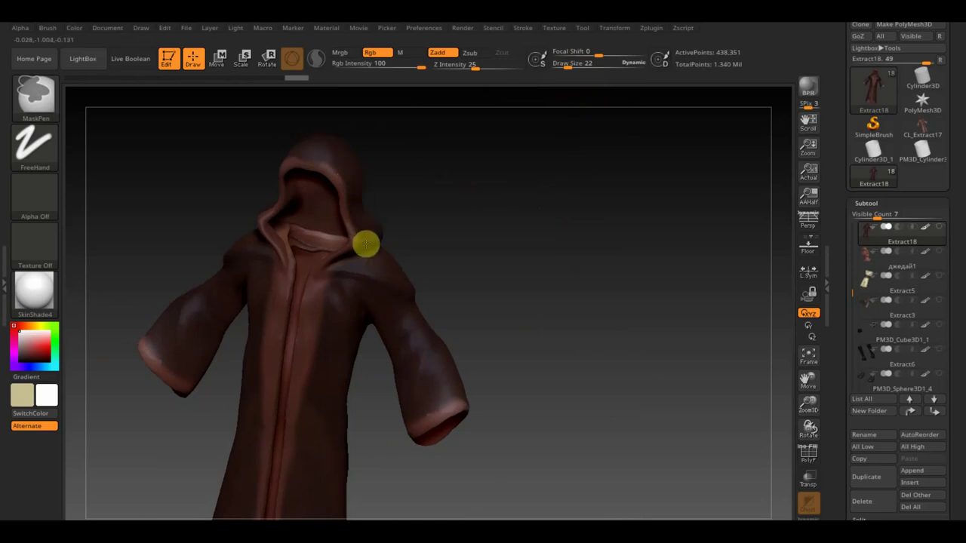
{"action": "left_click_drag", "start_coordinate": [360, 272], "coordinate": [366, 237]}
{"action": "key", "text": "ctrl"}
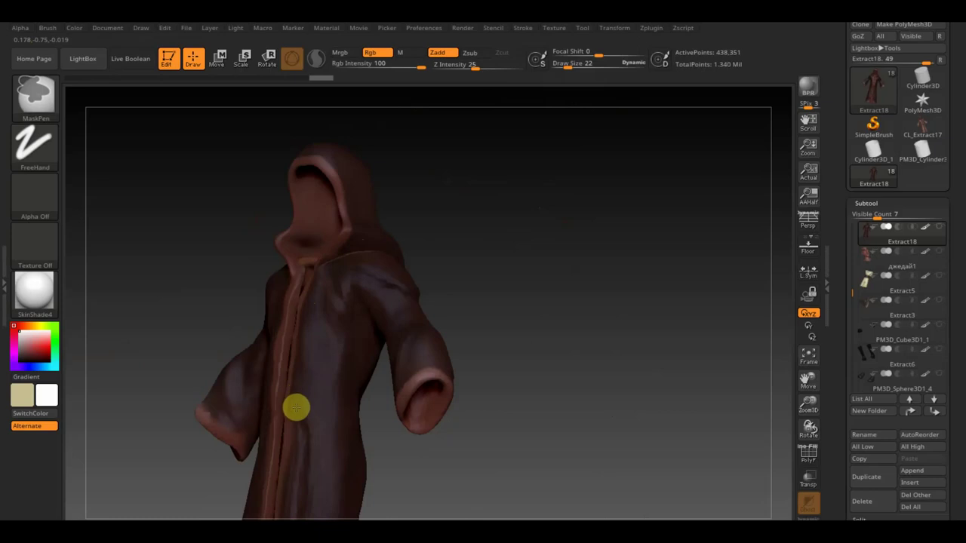
{"action": "mouse_move", "coordinate": [457, 362]}
{"action": "left_mouse_down"}
{"action": "mouse_move", "coordinate": [506, 300]}
{"action": "mouse_move", "coordinate": [518, 310]}
{"action": "left_mouse_up"}
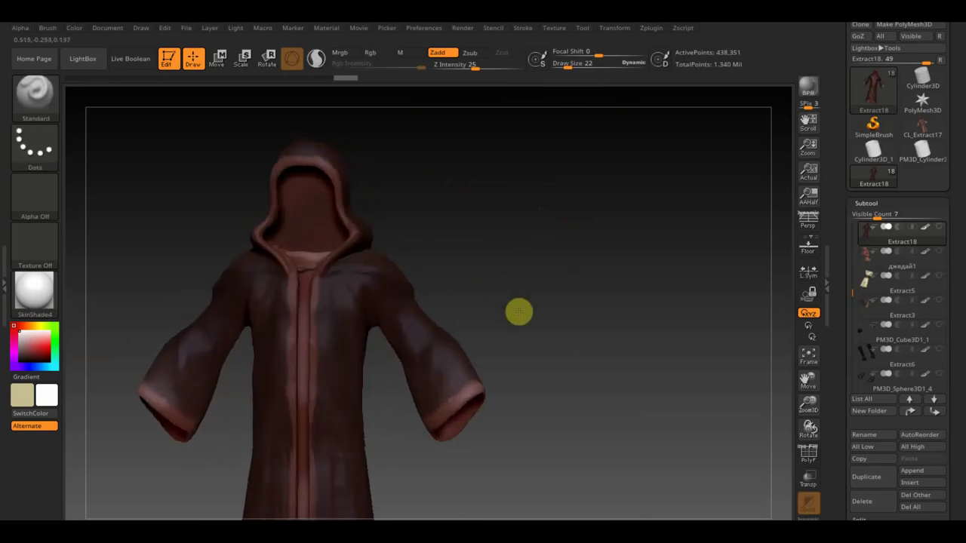
{"action": "key", "text": "ctrl"}
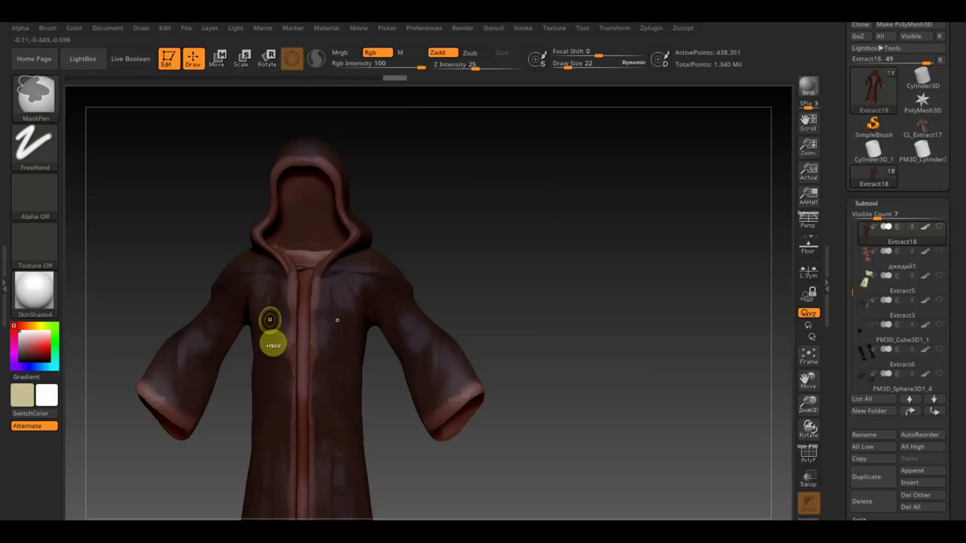
{"action": "key", "text": "ctrl"}
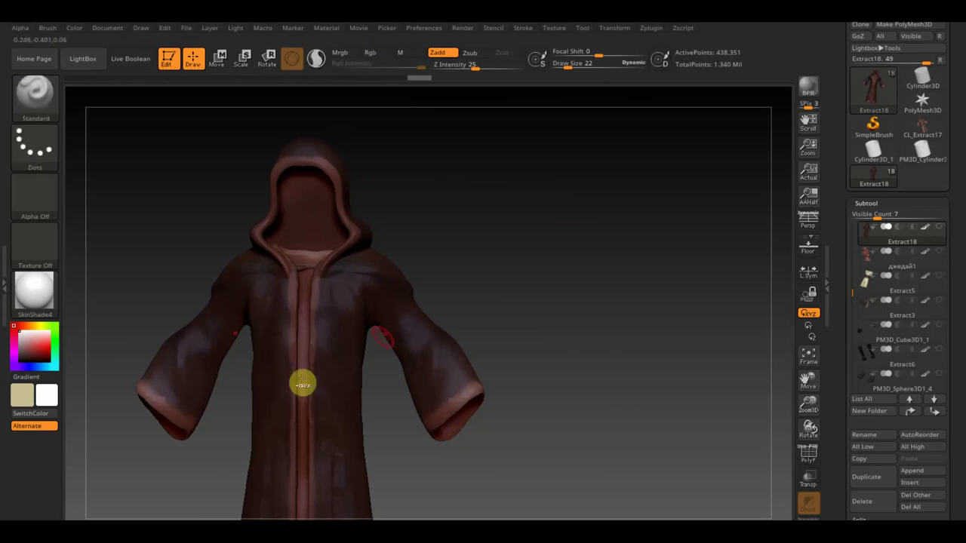
- Mask the robe's arm and cuff from a three-quarter back view
{"action": "scroll", "coordinate": [529, 367], "scroll_direction": "down", "scroll_amount": 5}
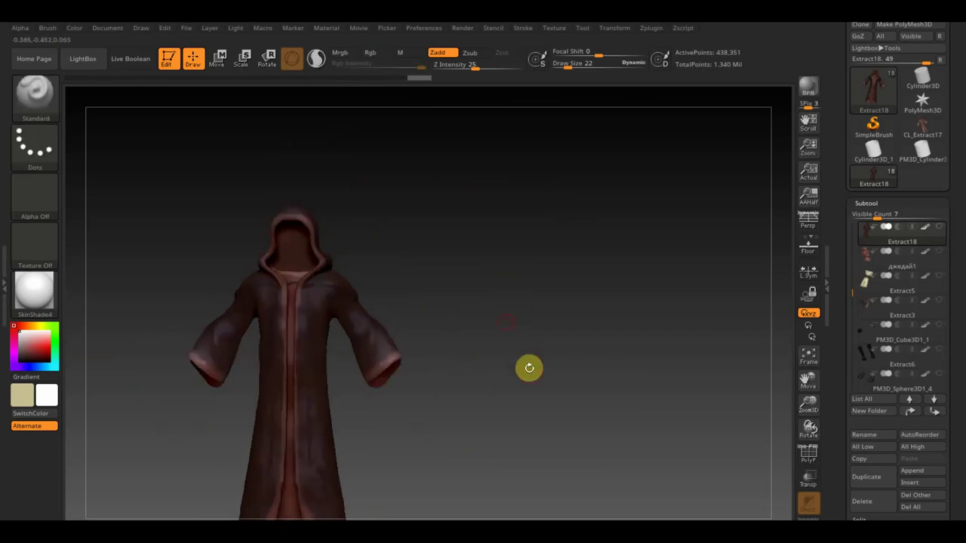
{"action": "left_click_drag", "start_coordinate": [529, 368], "coordinate": [584, 237], "text": "alt"}
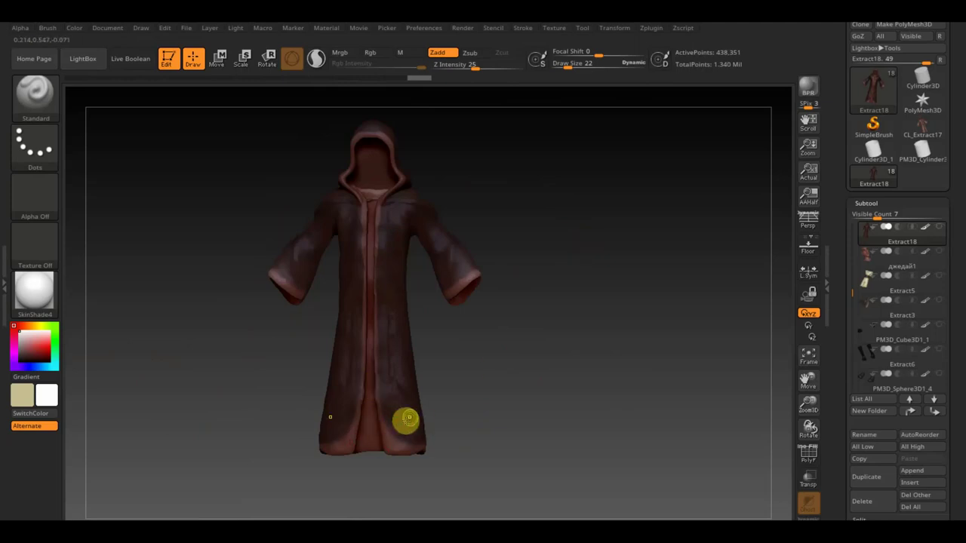
{"action": "key", "text": "ctrl"}
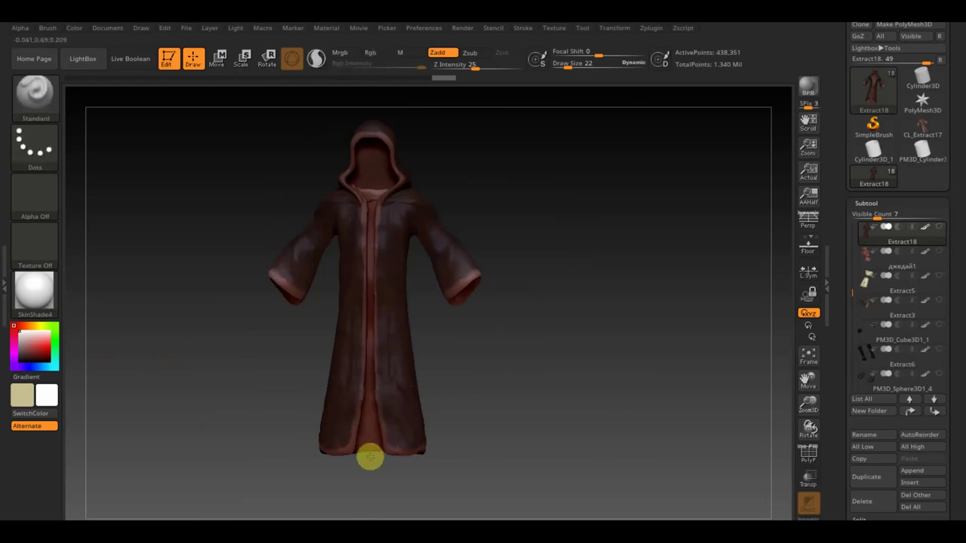
{"action": "mouse_move", "coordinate": [612, 373]}
{"action": "left_mouse_down"}
{"action": "mouse_move", "coordinate": [541, 390]}
{"action": "mouse_move", "coordinate": [471, 386]}
{"action": "mouse_move", "coordinate": [505, 351]}
{"action": "mouse_move", "coordinate": [509, 317]}
{"action": "mouse_move", "coordinate": [490, 252]}
{"action": "mouse_move", "coordinate": [422, 162]}
{"action": "mouse_move", "coordinate": [383, 151]}
{"action": "mouse_move", "coordinate": [543, 220]}
{"action": "left_mouse_up"}
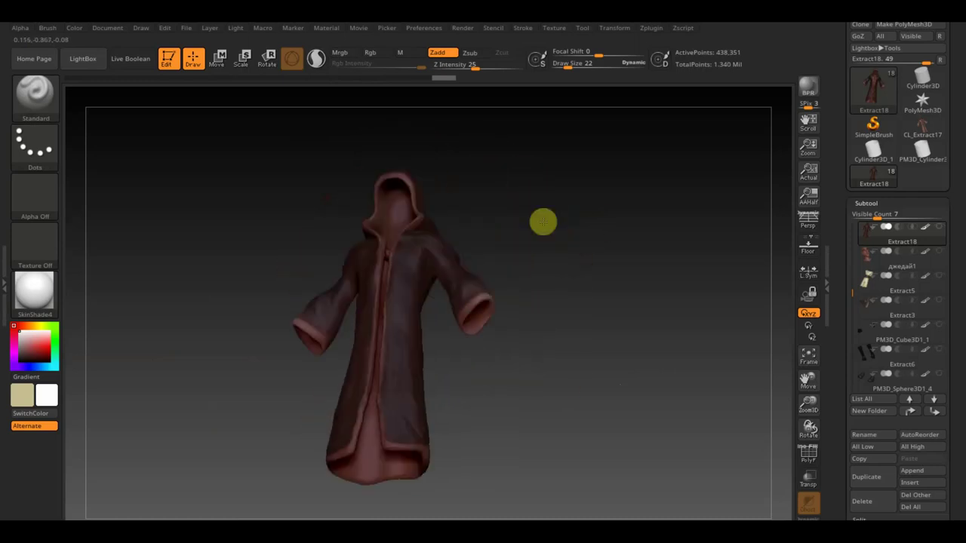
{"action": "mouse_move", "coordinate": [539, 264]}
{"action": "left_mouse_down", "text": "alt"}
{"action": "mouse_move", "coordinate": [579, 391]}
{"action": "mouse_move", "coordinate": [558, 307]}
{"action": "mouse_move", "coordinate": [565, 366]}
{"action": "left_mouse_up", "text": "alt"}
{"action": "left_click_drag", "start_coordinate": [608, 298], "coordinate": [658, 234]}
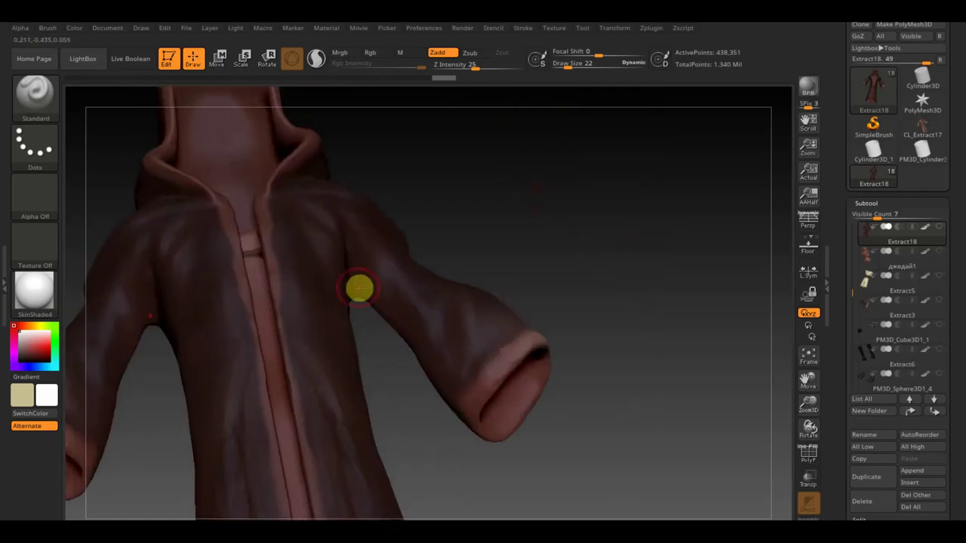
{"action": "key", "text": "ctrl"}
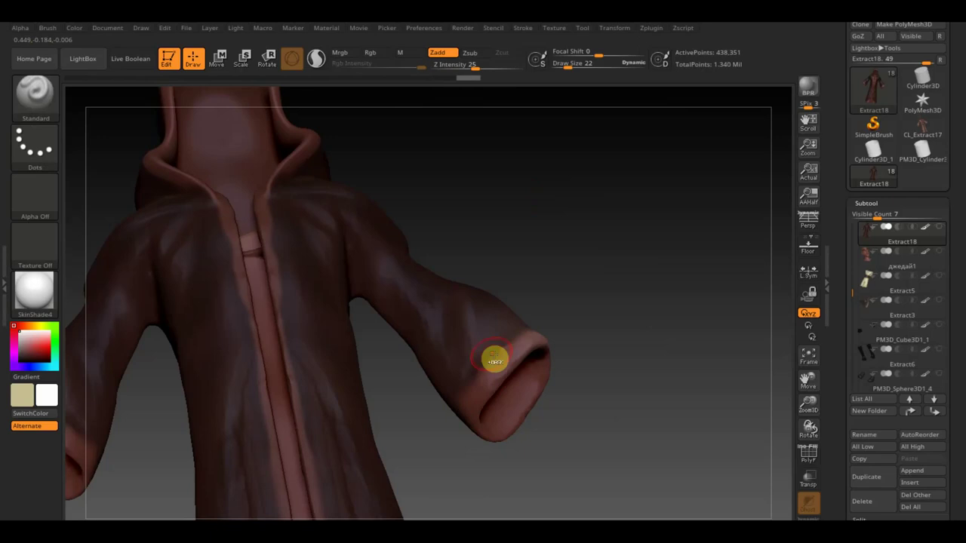
{"action": "key", "text": "ctrl"}
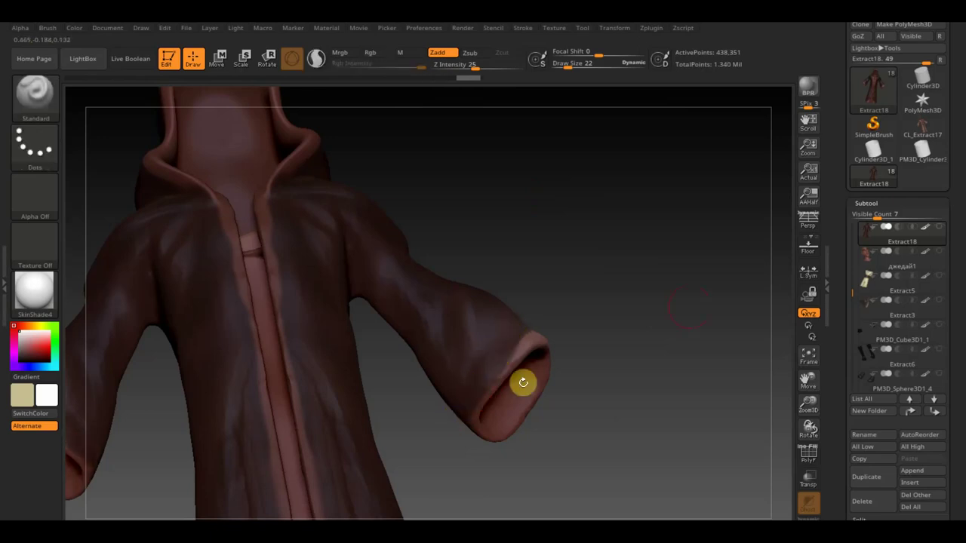
- Mask the remaining sleeve cuff, smooth the mask, and frame the robe upright front-on
{"action": "mouse_move", "coordinate": [522, 381]}
{"action": "right_mouse_down"}
{"action": "mouse_move", "coordinate": [641, 393]}
{"action": "mouse_move", "coordinate": [621, 425]}
{"action": "right_mouse_up"}
{"action": "key", "text": "ctrl"}
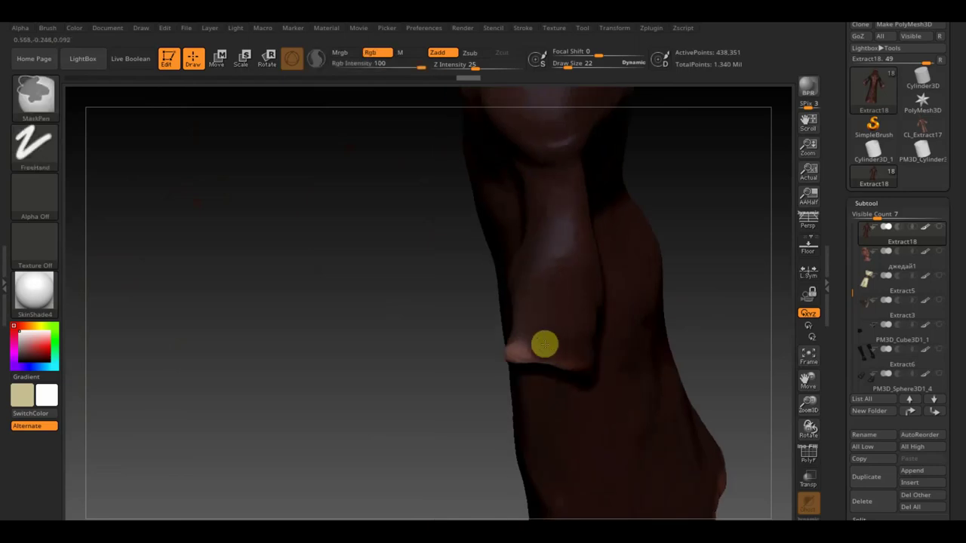
{"action": "mouse_move", "coordinate": [523, 344]}
{"action": "right_mouse_down"}
{"action": "mouse_move", "coordinate": [442, 301]}
{"action": "mouse_move", "coordinate": [342, 279]}
{"action": "mouse_move", "coordinate": [355, 317]}
{"action": "right_mouse_up"}
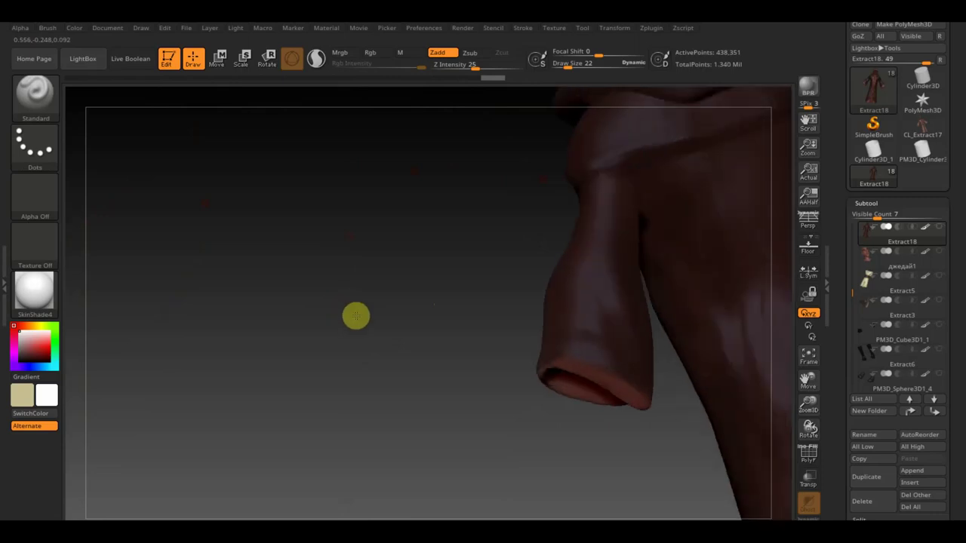
{"action": "right_click_drag", "start_coordinate": [377, 367], "coordinate": [383, 377]}
{"action": "right_click_drag", "start_coordinate": [340, 299], "coordinate": [194, 300], "text": "alt"}
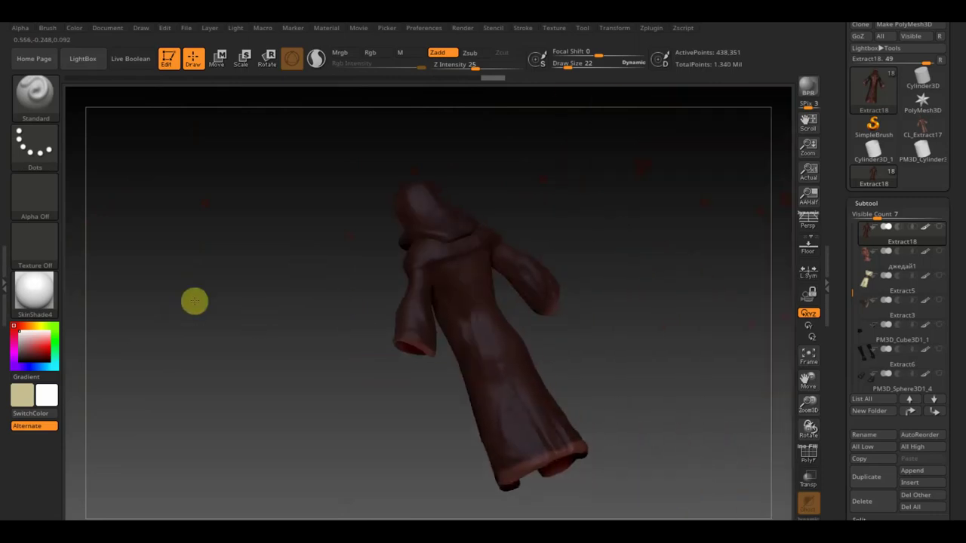
{"action": "key", "text": "shift"}
{"action": "right_click_drag", "start_coordinate": [591, 390], "coordinate": [620, 411], "text": "shift"}
{"action": "right_click_drag", "start_coordinate": [519, 395], "coordinate": [656, 371], "text": "alt"}
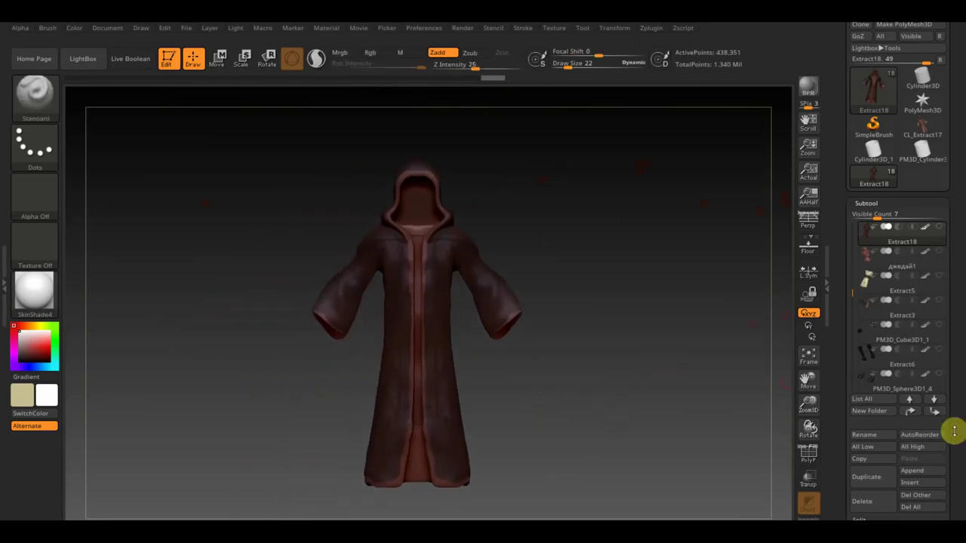
- Expand the Extract sub-palette under Subtool in the Tool palette
{"action": "scroll", "coordinate": [956, 425], "scroll_direction": "down", "scroll_amount": 2}
{"action": "scroll", "coordinate": [962, 363], "scroll_direction": "down", "scroll_amount": 3}
{"action": "scroll", "coordinate": [962, 363], "scroll_direction": "down", "scroll_amount": 2}
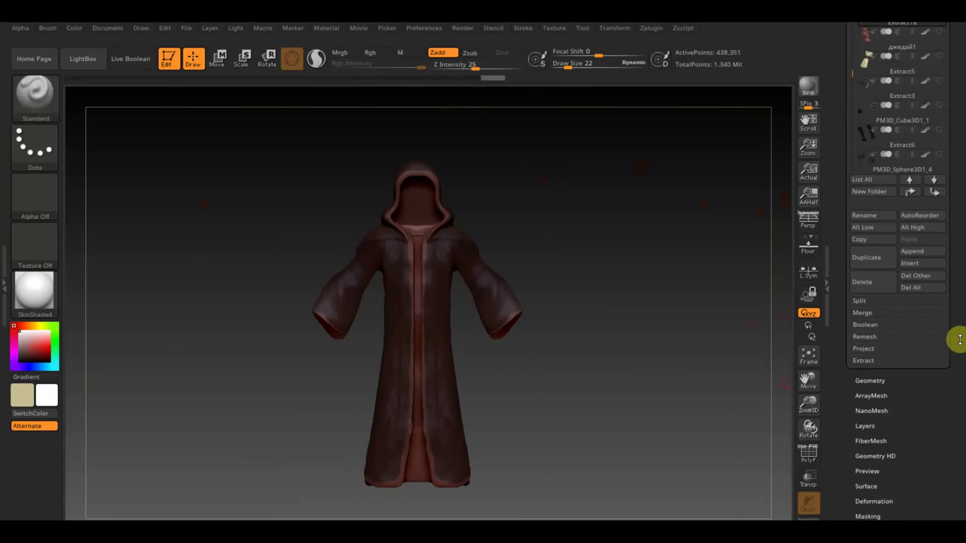
{"action": "scroll", "coordinate": [905, 392], "scroll_direction": "up", "scroll_amount": 2}
{"action": "left_click", "coordinate": [865, 425]}
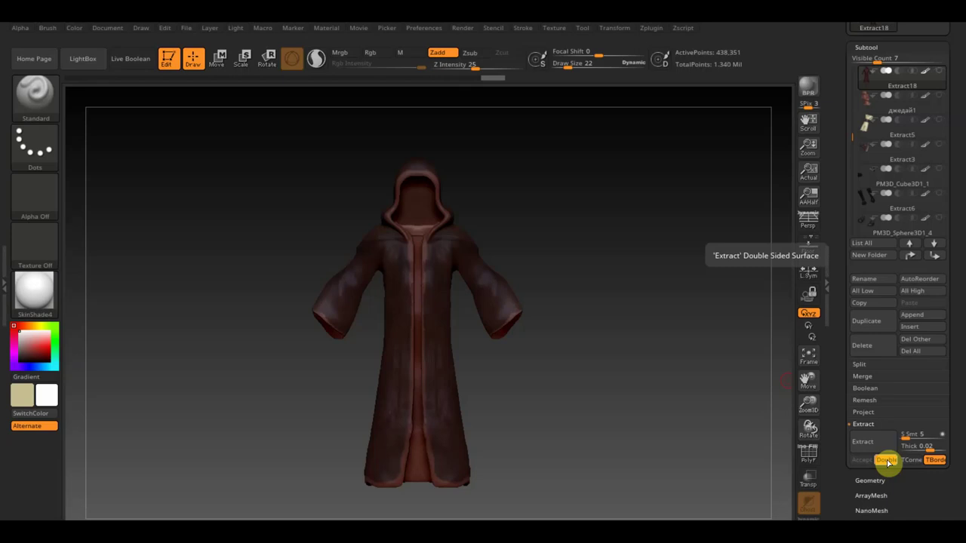
- Save the project, turn Double off, and preview an extraction with an edited thickness
{"action": "key", "text": "ctrl+s"}
{"action": "left_click", "coordinate": [887, 460]}
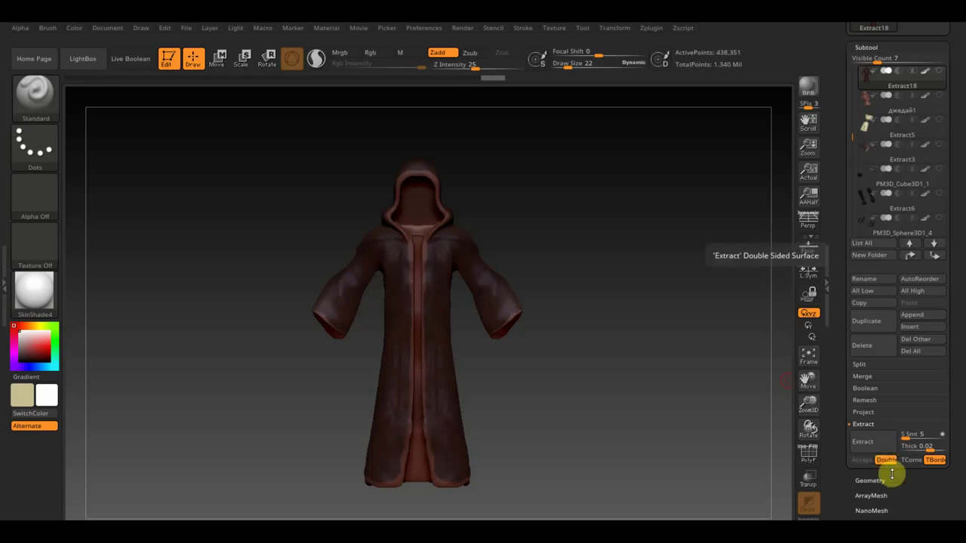
{"action": "left_click", "coordinate": [887, 459]}
{"action": "left_click", "coordinate": [927, 446]}
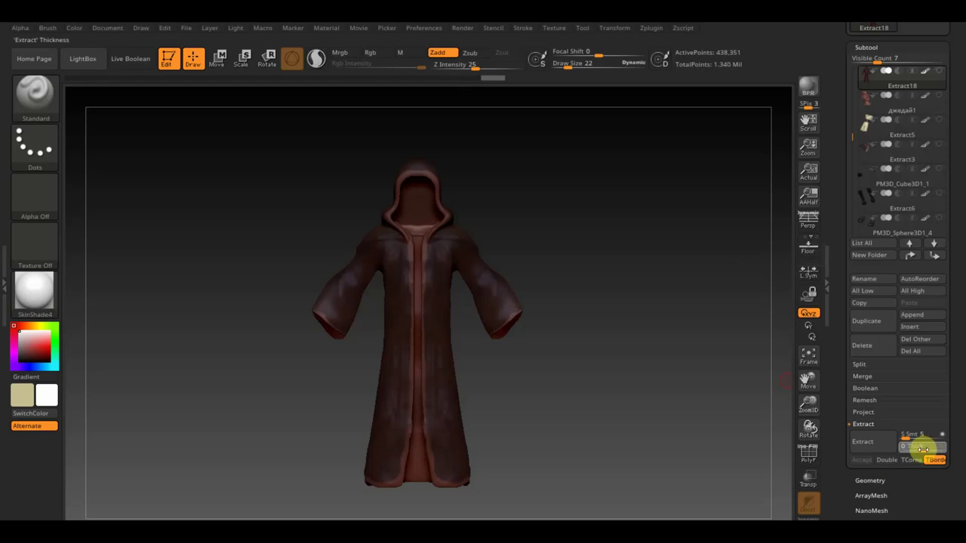
{"action": "key", "text": "Return"}
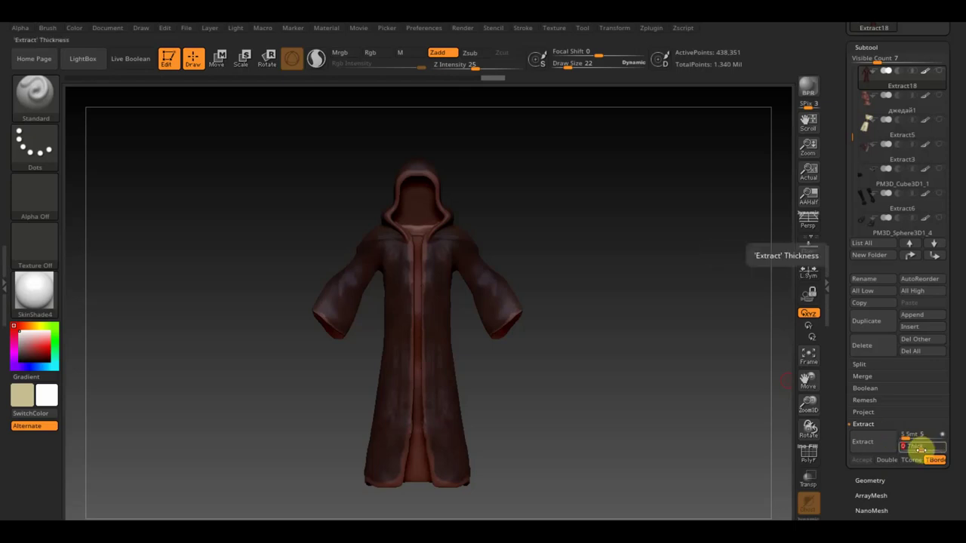
{"action": "left_click", "coordinate": [879, 442]}
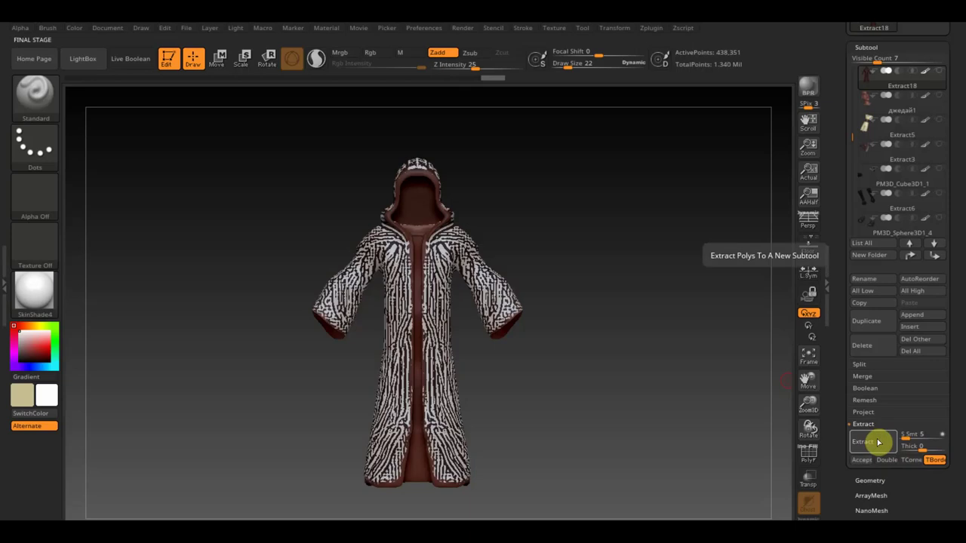
- Set Thick to 0.00006, preview again, and accept the extraction as Extract2
{"action": "left_click", "coordinate": [922, 447]}
{"action": "type", "text": ".0006"}
{"action": "key", "text": "Return"}
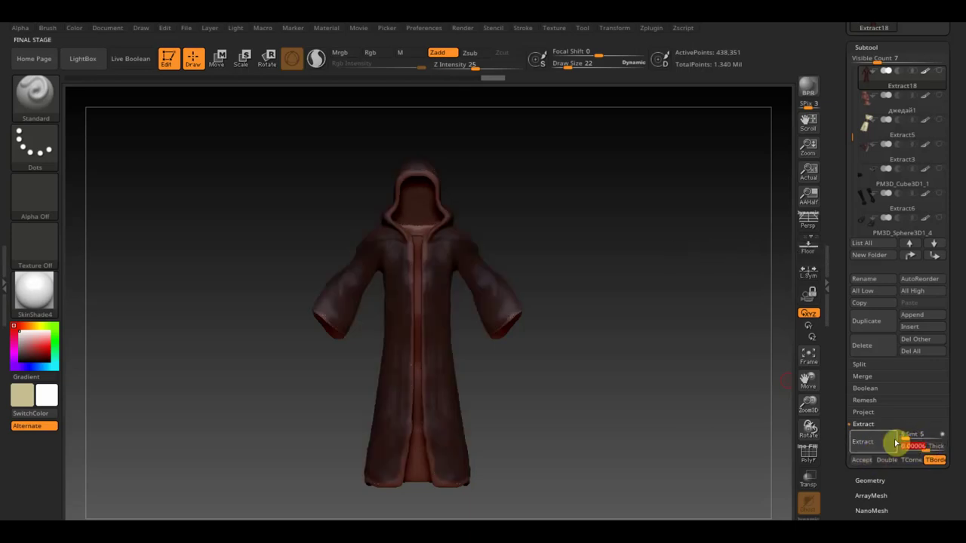
{"action": "left_click", "coordinate": [870, 444]}
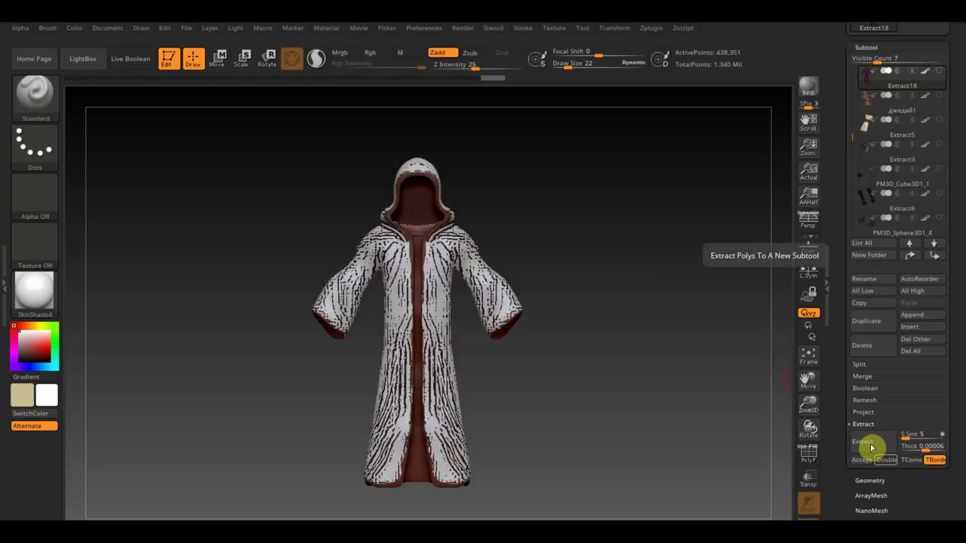
{"action": "left_click", "coordinate": [864, 460]}
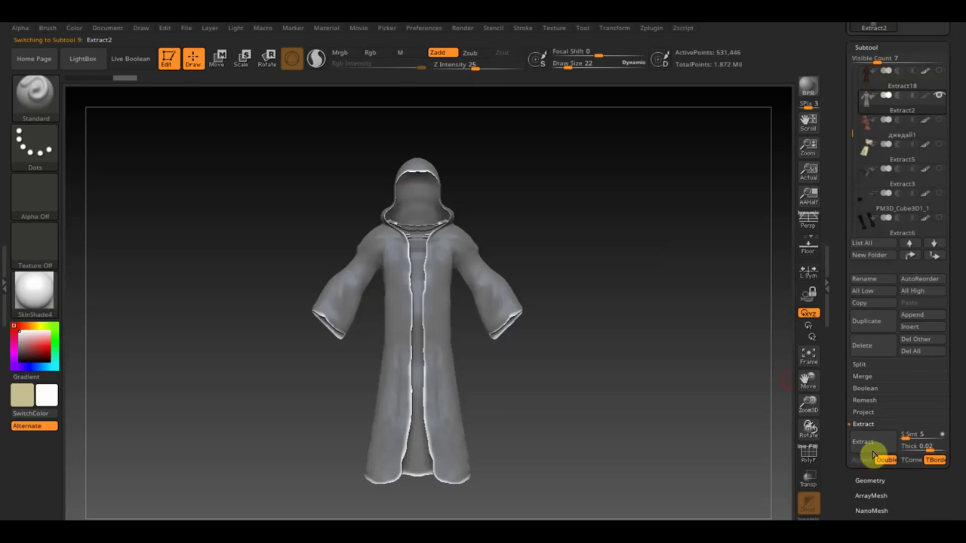
- Clear the mask from the Extract2 shell and rotate it to inspect the full robe
{"action": "key", "text": "ctrl"}
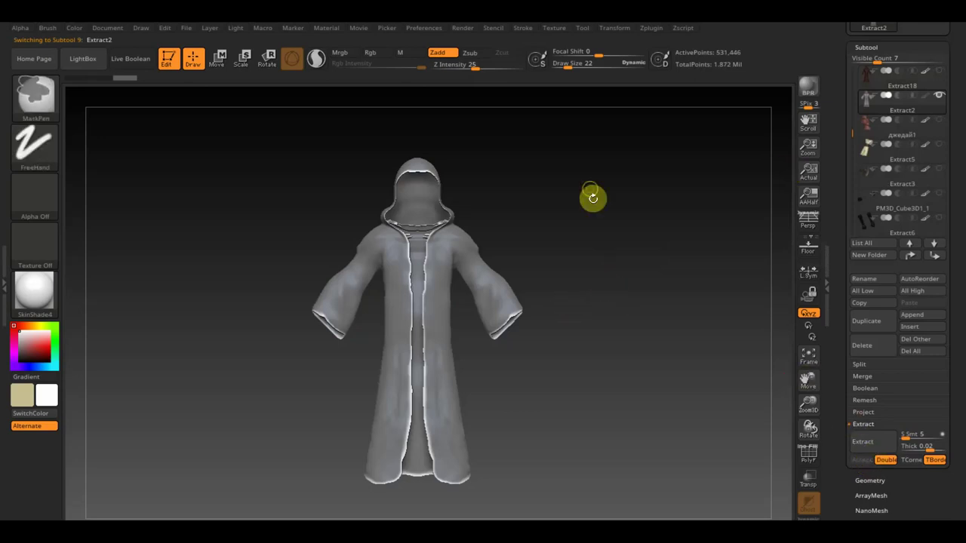
{"action": "mouse_move", "coordinate": [592, 198]}
{"action": "left_mouse_down", "text": "ctrl"}
{"action": "mouse_move", "coordinate": [632, 328]}
{"action": "mouse_move", "coordinate": [741, 383]}
{"action": "left_mouse_up", "text": "ctrl"}
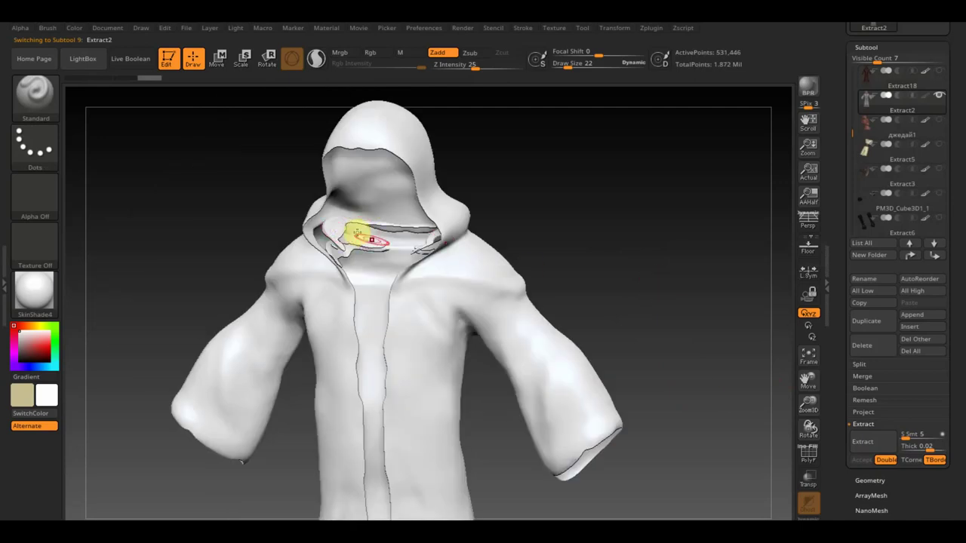
{"action": "mouse_move", "coordinate": [608, 216]}
{"action": "left_mouse_down"}
{"action": "mouse_move", "coordinate": [604, 169]}
{"action": "mouse_move", "coordinate": [608, 259]}
{"action": "mouse_move", "coordinate": [594, 269]}
{"action": "mouse_move", "coordinate": [619, 227]}
{"action": "mouse_move", "coordinate": [658, 281]}
{"action": "mouse_move", "coordinate": [651, 272]}
{"action": "left_mouse_up"}
{"action": "left_click_drag", "start_coordinate": [669, 336], "coordinate": [606, 222], "text": "alt"}
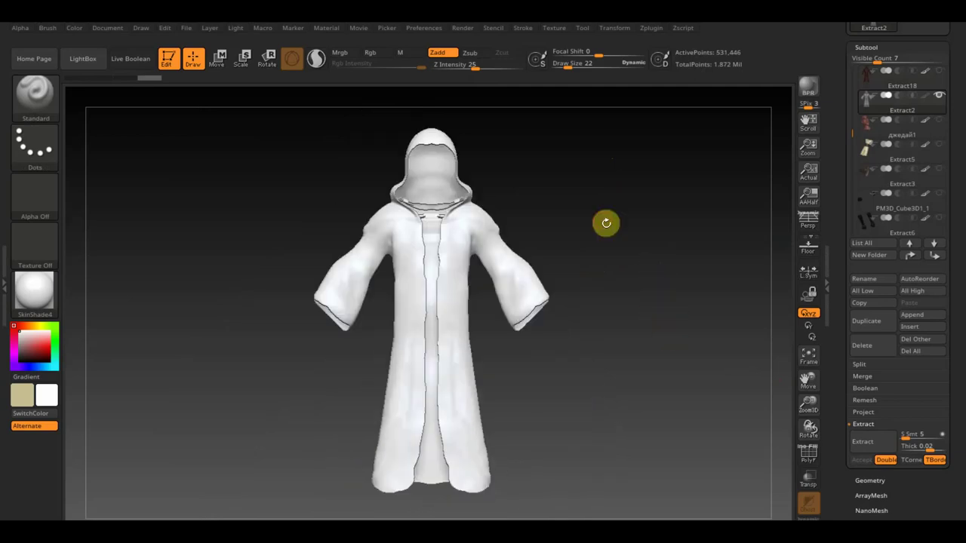
{"action": "left_click_drag", "start_coordinate": [939, 487], "coordinate": [922, 430]}
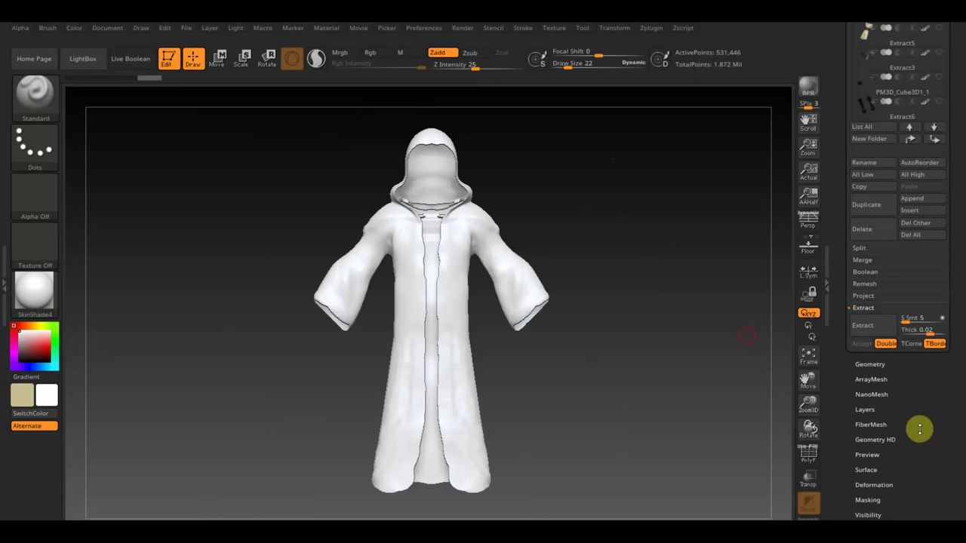
- Run ZRemesher on Extract2 with a slightly lower target polygon count, leaving 5,431 points
{"action": "left_click", "coordinate": [875, 364]}
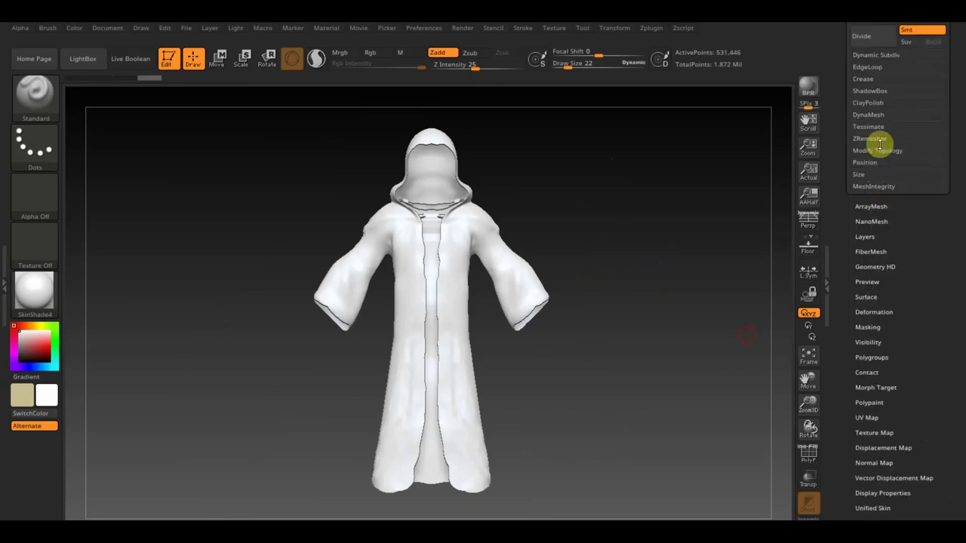
{"action": "left_click", "coordinate": [871, 140]}
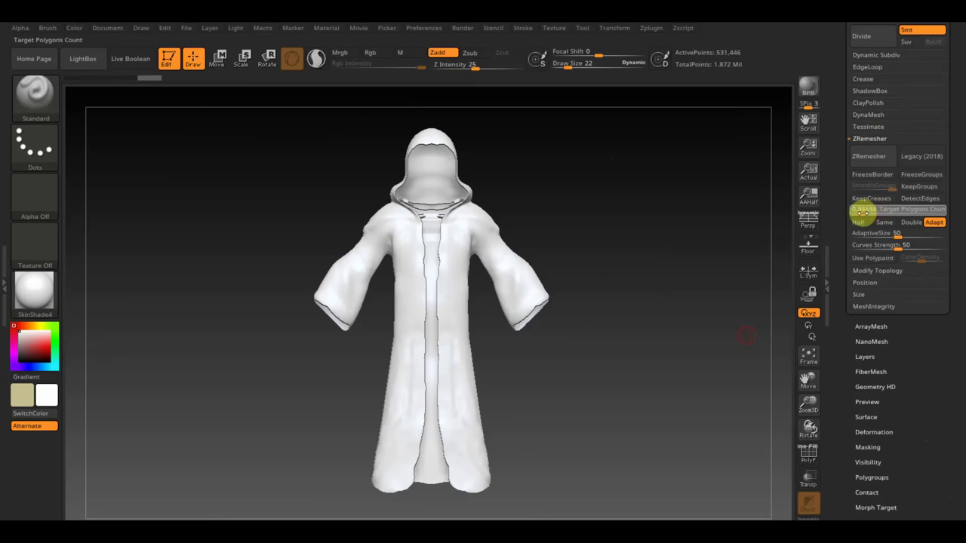
{"action": "left_click_drag", "start_coordinate": [863, 213], "coordinate": [862, 214]}
{"action": "left_click", "coordinate": [874, 159]}
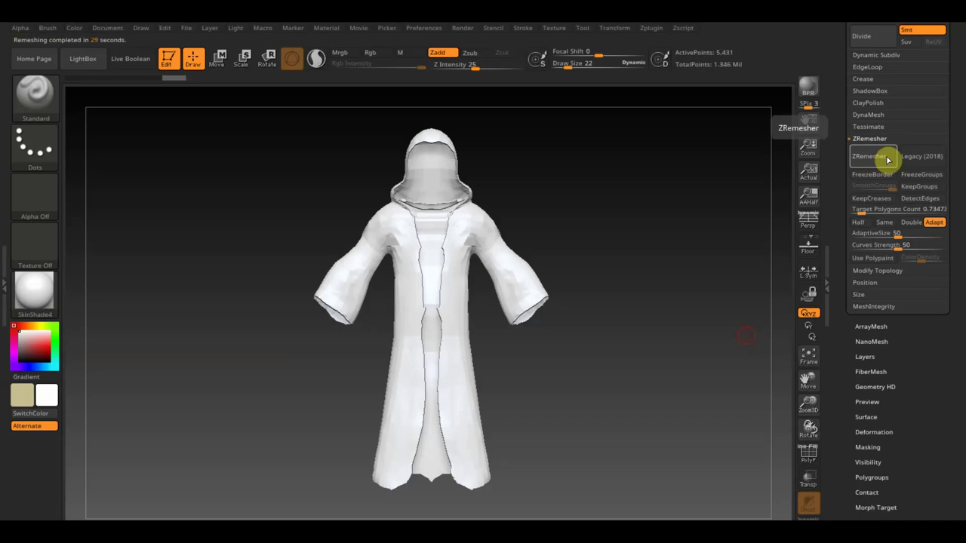
- Turn on the PolyF wireframe and orbit the remeshed robe to inspect its new topology
{"action": "left_click", "coordinate": [809, 453]}
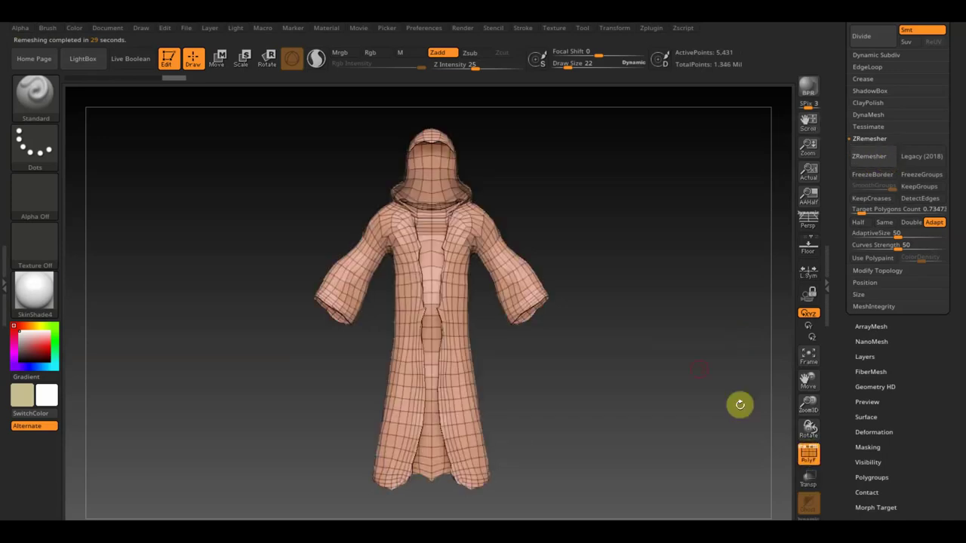
{"action": "mouse_move", "coordinate": [740, 403]}
{"action": "left_mouse_down"}
{"action": "mouse_move", "coordinate": [675, 371]}
{"action": "mouse_move", "coordinate": [687, 367]}
{"action": "mouse_move", "coordinate": [696, 405]}
{"action": "mouse_move", "coordinate": [711, 395]}
{"action": "left_mouse_up"}
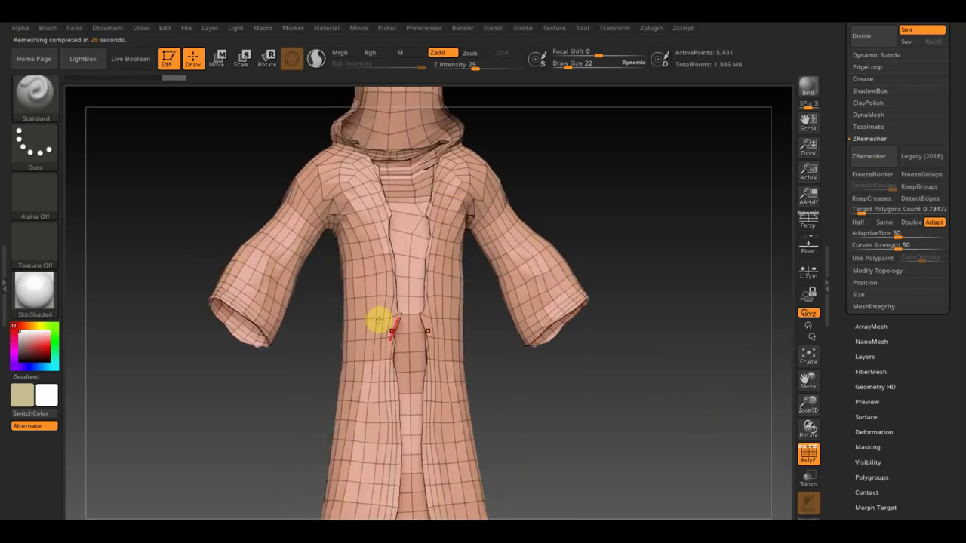
{"action": "mouse_move", "coordinate": [604, 397]}
{"action": "left_mouse_down"}
{"action": "mouse_move", "coordinate": [596, 415]}
{"action": "mouse_move", "coordinate": [642, 388]}
{"action": "mouse_move", "coordinate": [634, 445]}
{"action": "mouse_move", "coordinate": [626, 433]}
{"action": "left_mouse_up"}
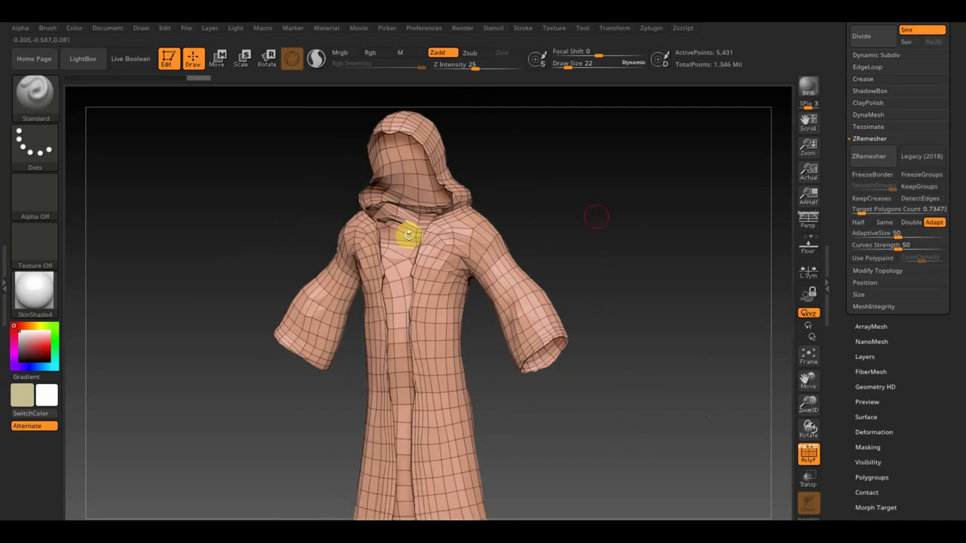
- Expand the Polygroups options for the Extract2 robe in the Tool palette
{"action": "left_click_drag", "start_coordinate": [954, 136], "coordinate": [955, 151]}
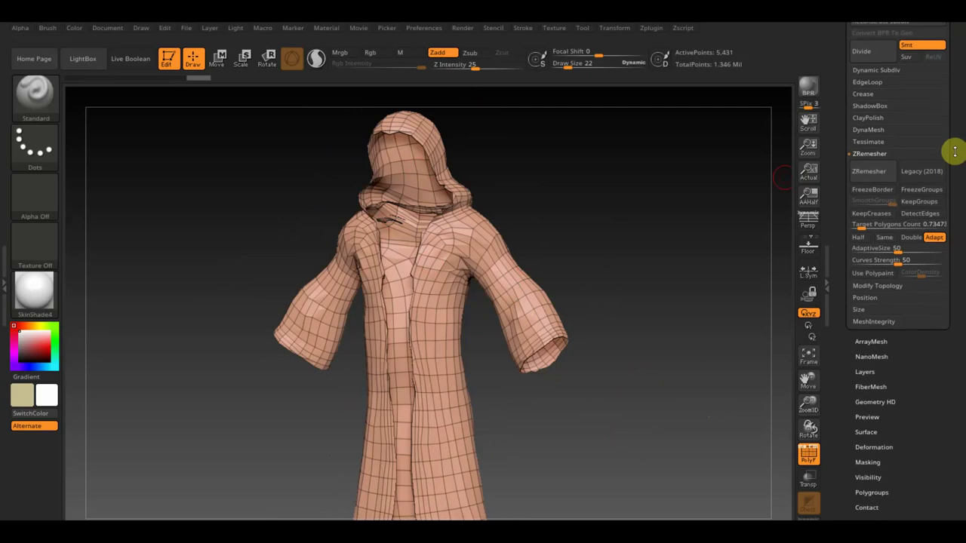
{"action": "scroll", "coordinate": [951, 151], "scroll_direction": "down", "scroll_amount": 3}
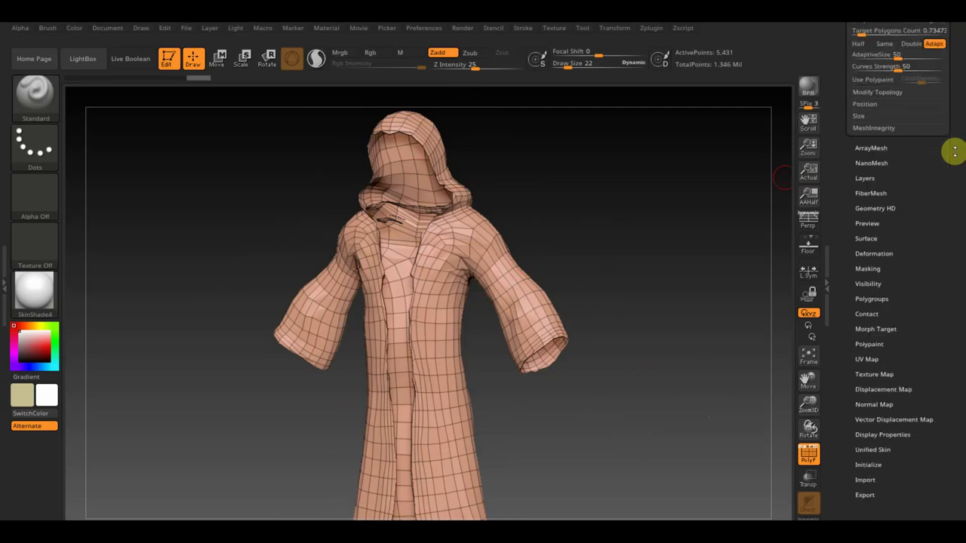
{"action": "left_click", "coordinate": [898, 297]}
{"action": "scroll", "coordinate": [927, 296], "scroll_direction": "up", "scroll_amount": 2}
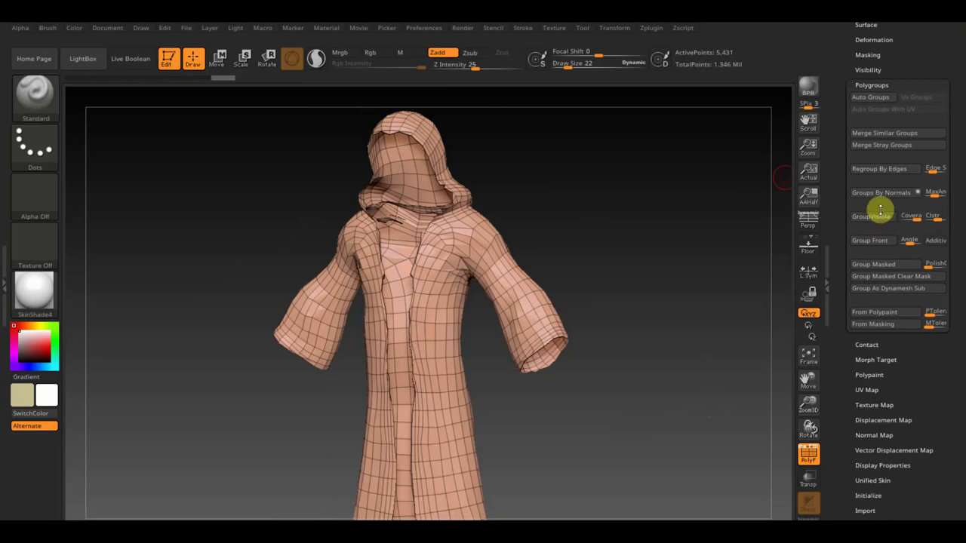
- Group the robe by normals into outer and inner polygroups, hide the teal inner lining, and face front
{"action": "left_click", "coordinate": [877, 219]}
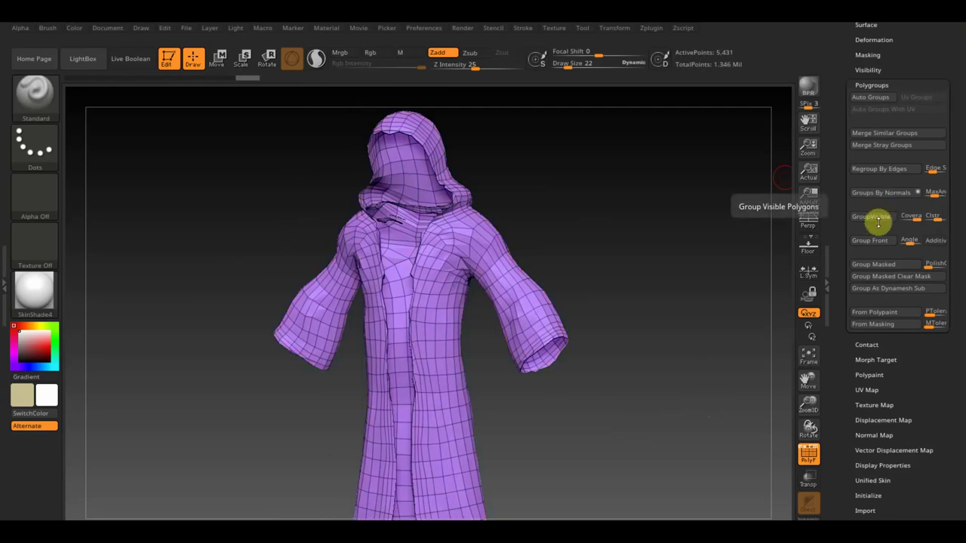
{"action": "left_click", "coordinate": [882, 194]}
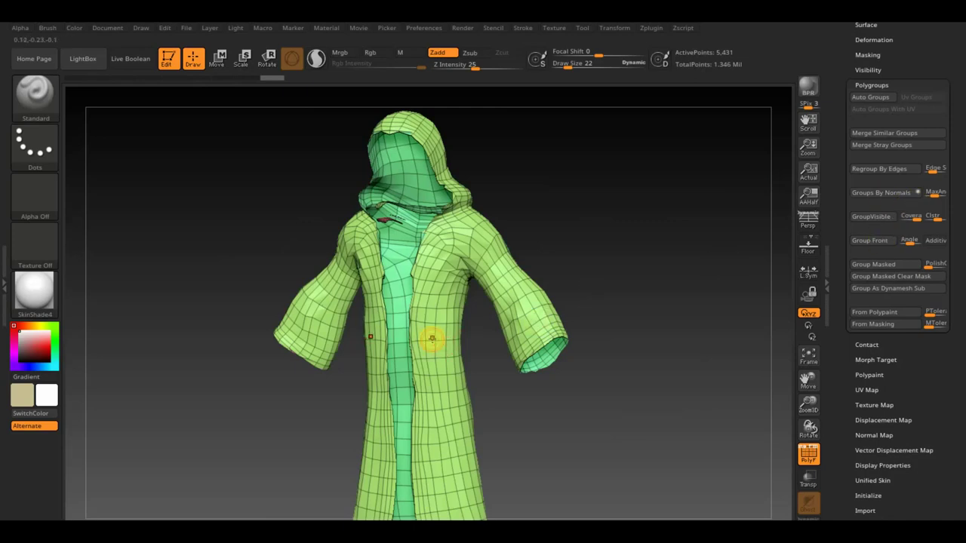
{"action": "left_click", "coordinate": [436, 310], "text": "ctrl+shift"}
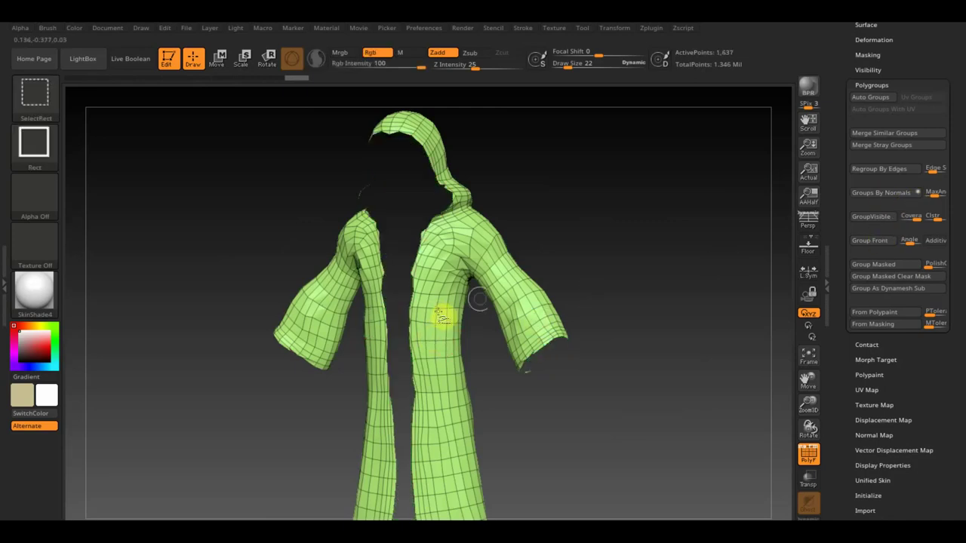
{"action": "mouse_move", "coordinate": [574, 276]}
{"action": "left_mouse_down"}
{"action": "mouse_move", "coordinate": [651, 249]}
{"action": "mouse_move", "coordinate": [649, 241]}
{"action": "left_mouse_up"}
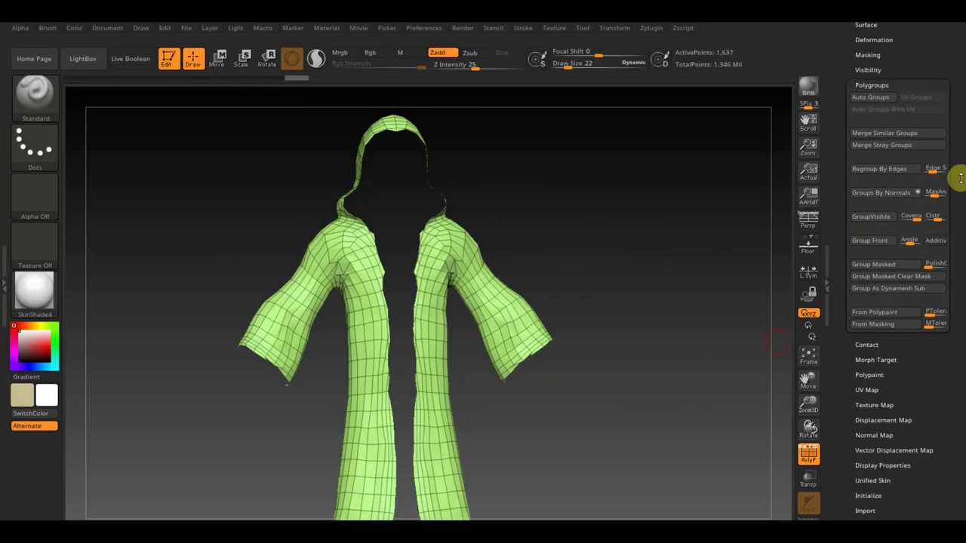
- Delete the hidden inner lining via Modify Topology > Del Hidden, after trying Mirror And Weld
{"action": "scroll", "coordinate": [869, 93], "scroll_direction": "up", "scroll_amount": 5}
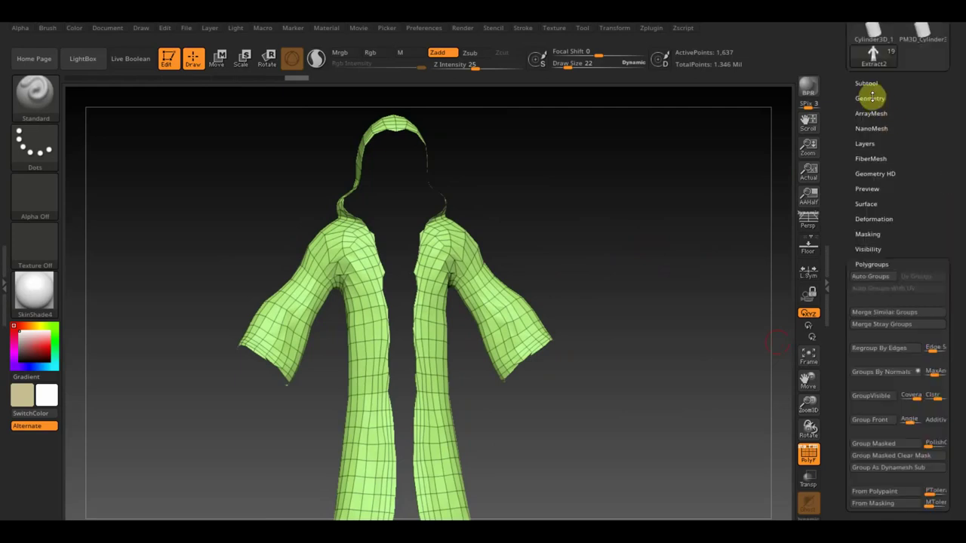
{"action": "scroll", "coordinate": [868, 96], "scroll_direction": "up", "scroll_amount": 2}
{"action": "left_click", "coordinate": [869, 98]}
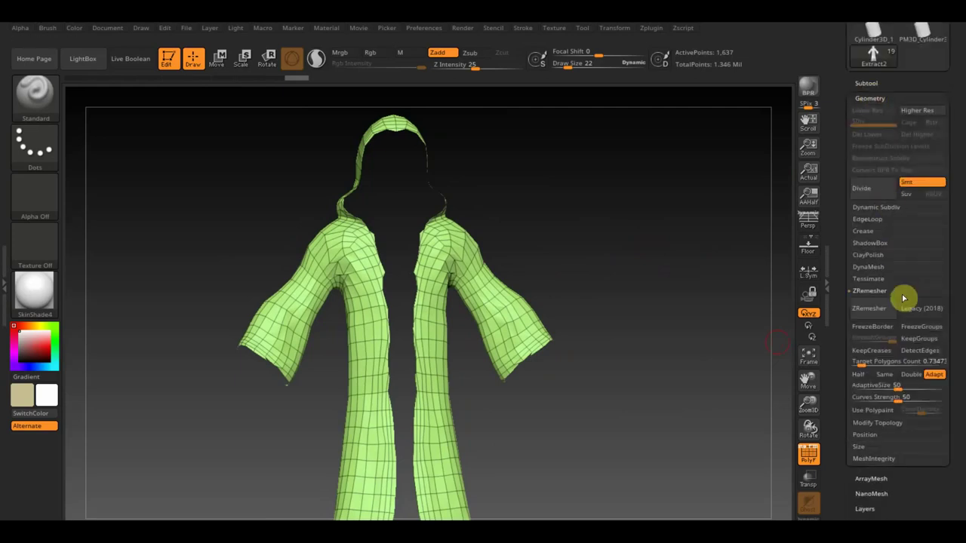
{"action": "left_click", "coordinate": [882, 426]}
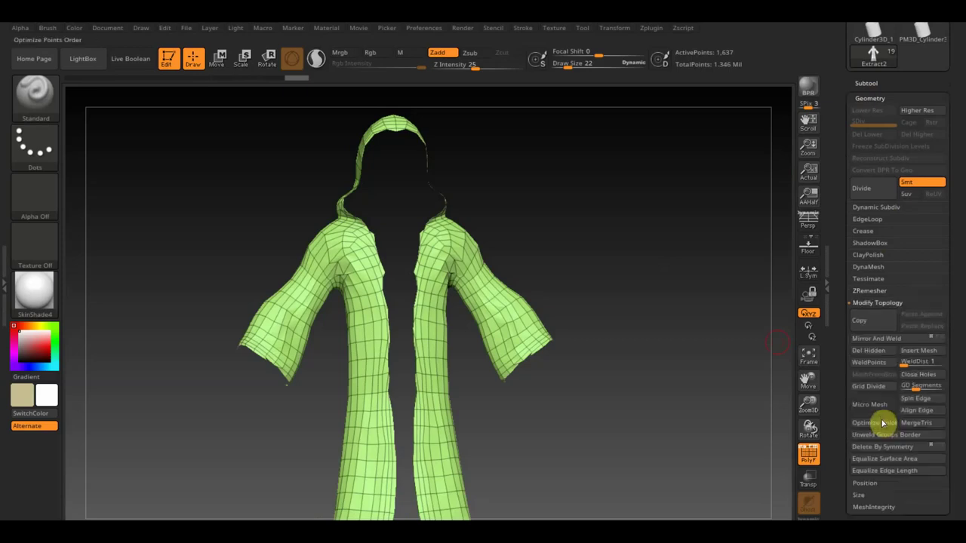
{"action": "left_click", "coordinate": [882, 340]}
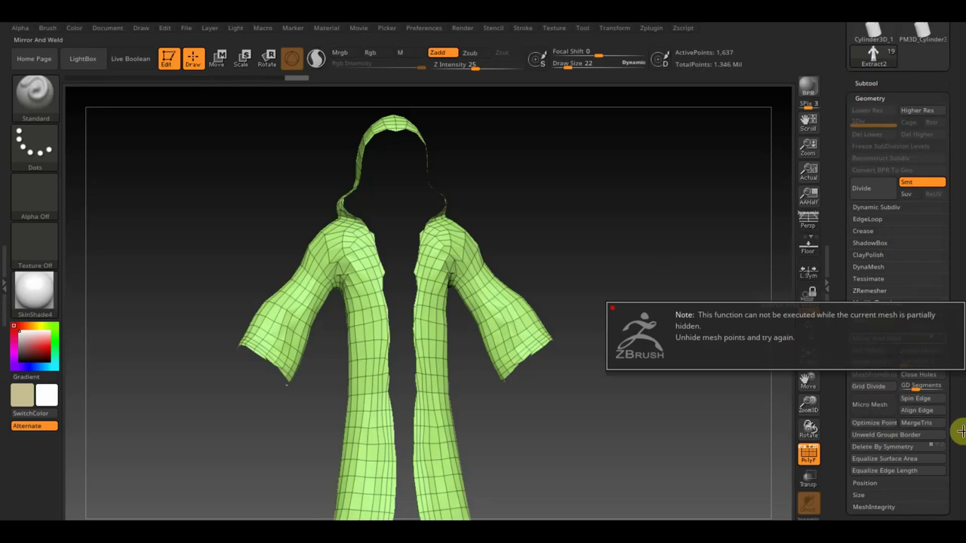
{"action": "left_click", "coordinate": [870, 351]}
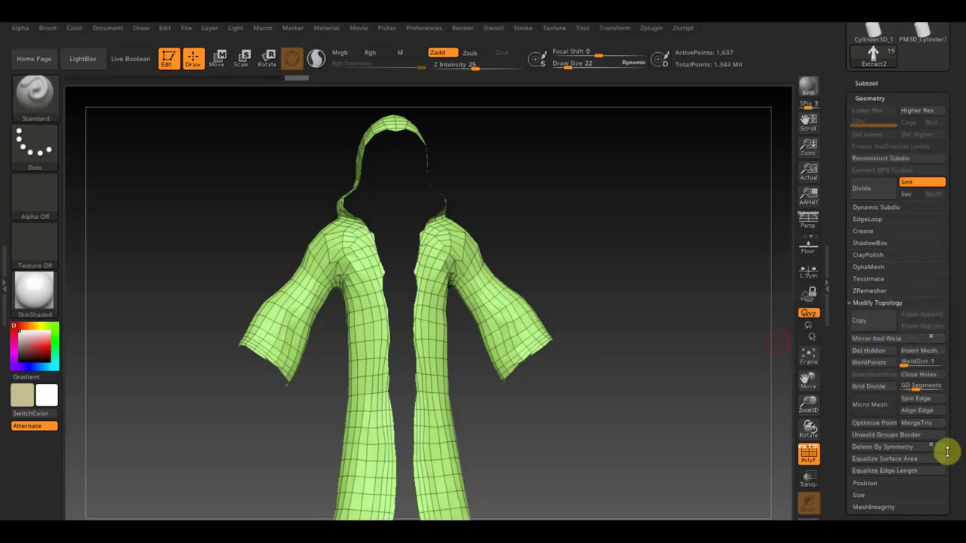
- Rotate the single-layer robe shell to a new angle and bring up Display Properties
{"action": "left_click_drag", "start_coordinate": [952, 457], "coordinate": [951, 357]}
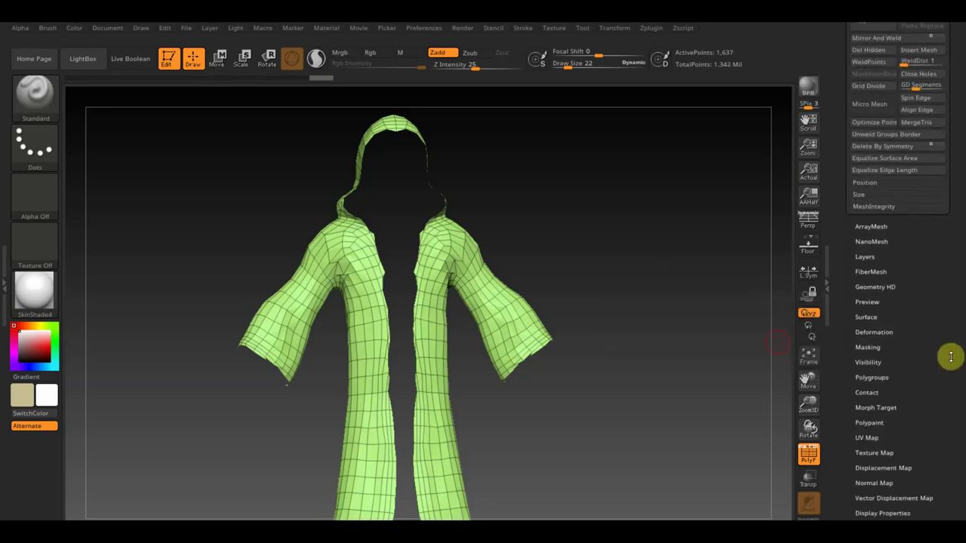
{"action": "scroll", "coordinate": [949, 357], "scroll_direction": "down", "scroll_amount": 2}
{"action": "scroll", "coordinate": [936, 381], "scroll_direction": "down", "scroll_amount": 2}
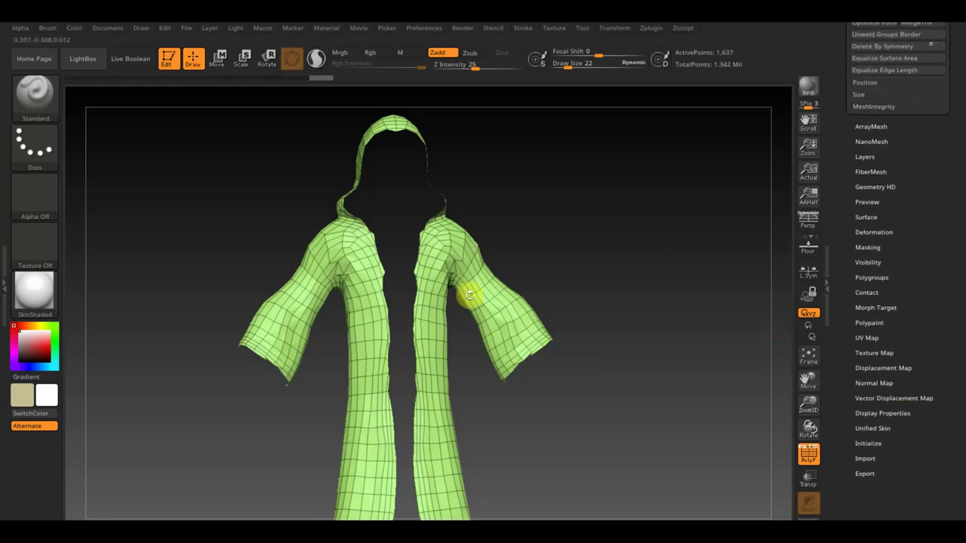
{"action": "left_click_drag", "start_coordinate": [681, 330], "coordinate": [315, 196]}
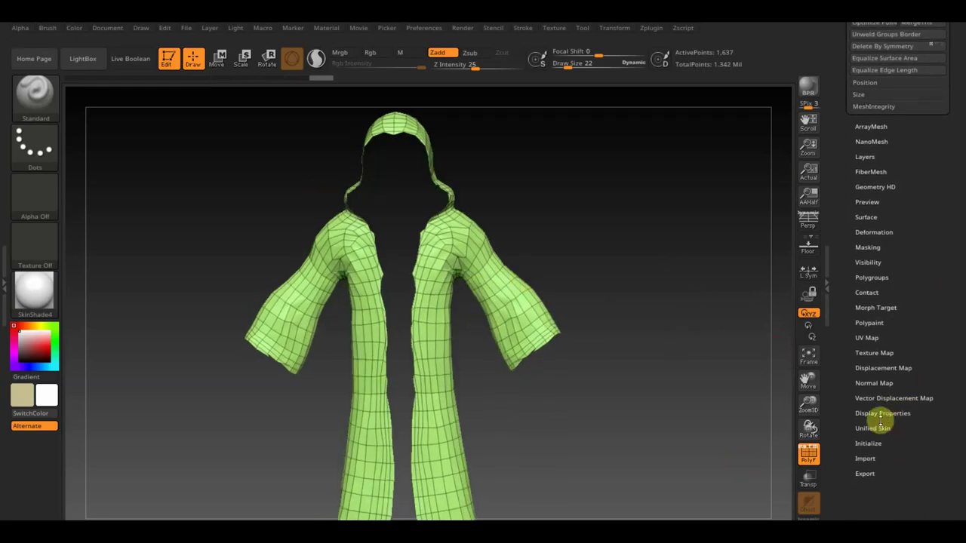
{"action": "left_click", "coordinate": [881, 413]}
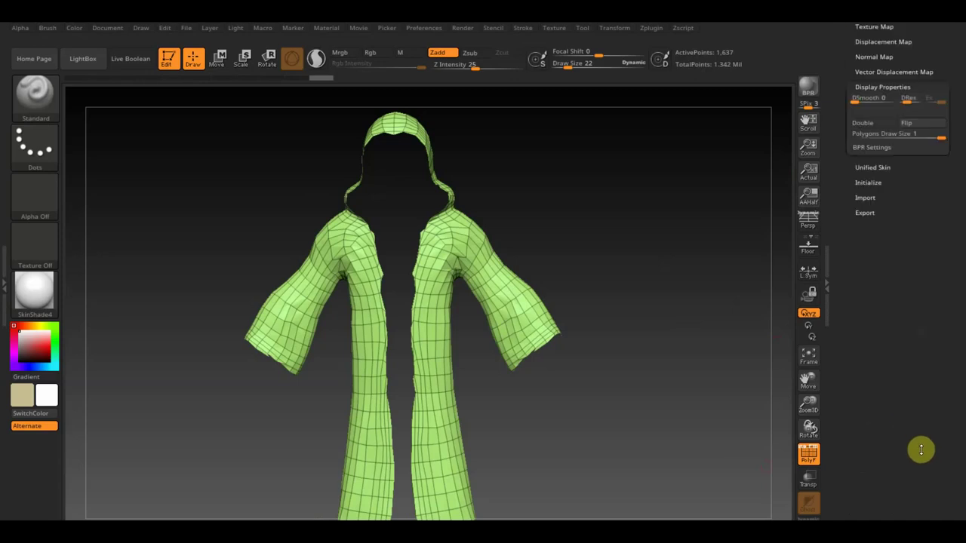
- Turn on Double display and divide the robe shell up to 99,623 active points
{"action": "left_click", "coordinate": [863, 228]}
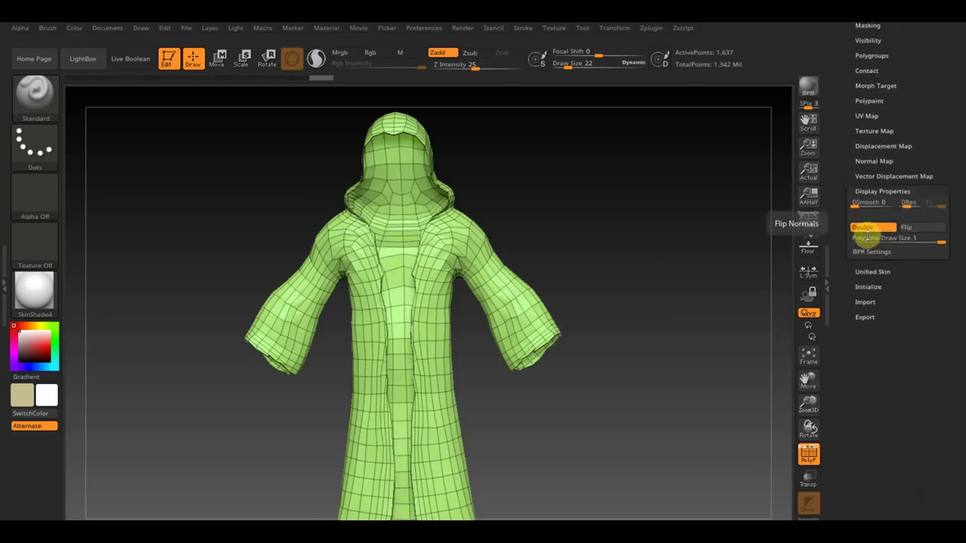
{"action": "scroll", "coordinate": [949, 151], "scroll_direction": "up", "scroll_amount": 1}
{"action": "scroll", "coordinate": [959, 226], "scroll_direction": "up", "scroll_amount": 5}
{"action": "left_click", "coordinate": [870, 279]}
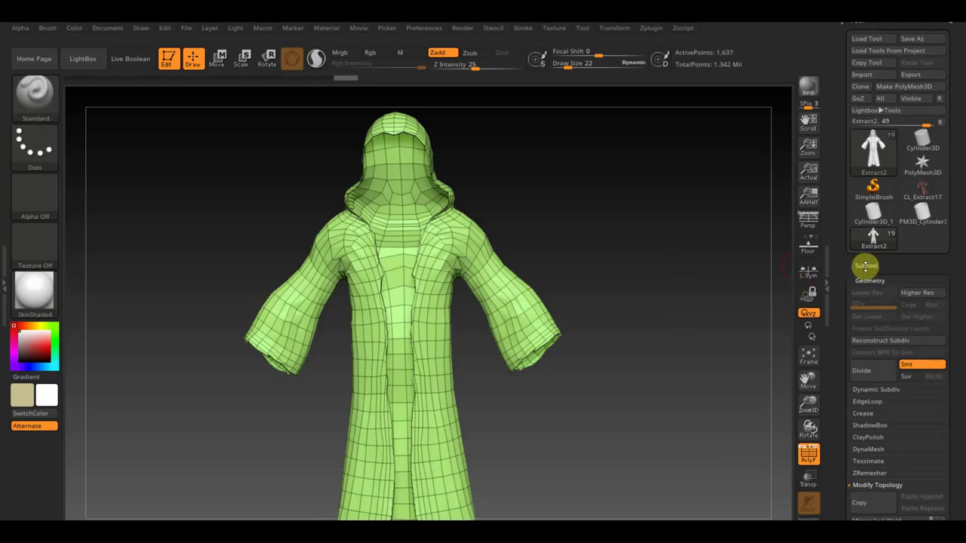
{"action": "left_click", "coordinate": [865, 265]}
{"action": "key", "text": "ctrl"}
{"action": "left_click", "coordinate": [689, 235], "text": "ctrl"}
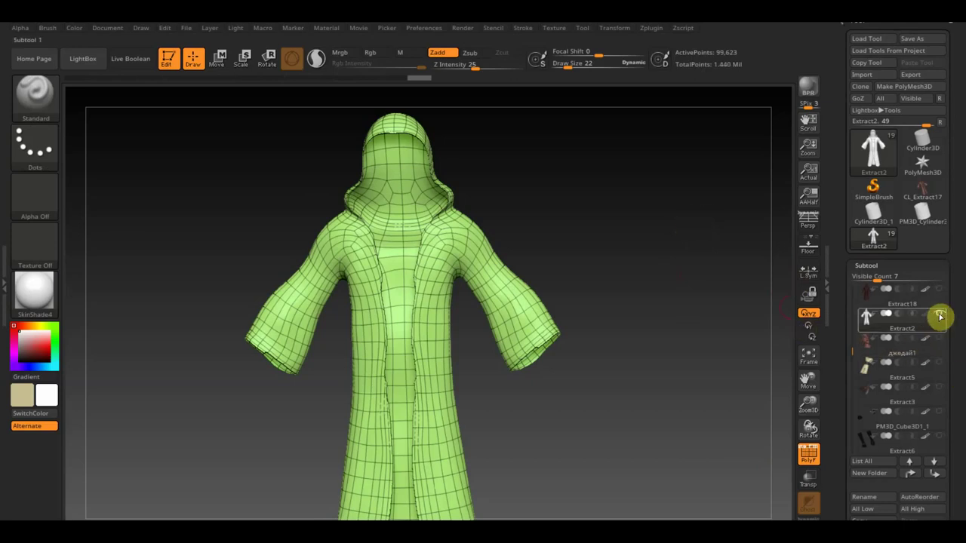
- Move Extract2 directly above Extract18 and reveal its Project settings (Dist 0.02, PA Blur 10)
{"action": "left_click", "coordinate": [941, 290]}
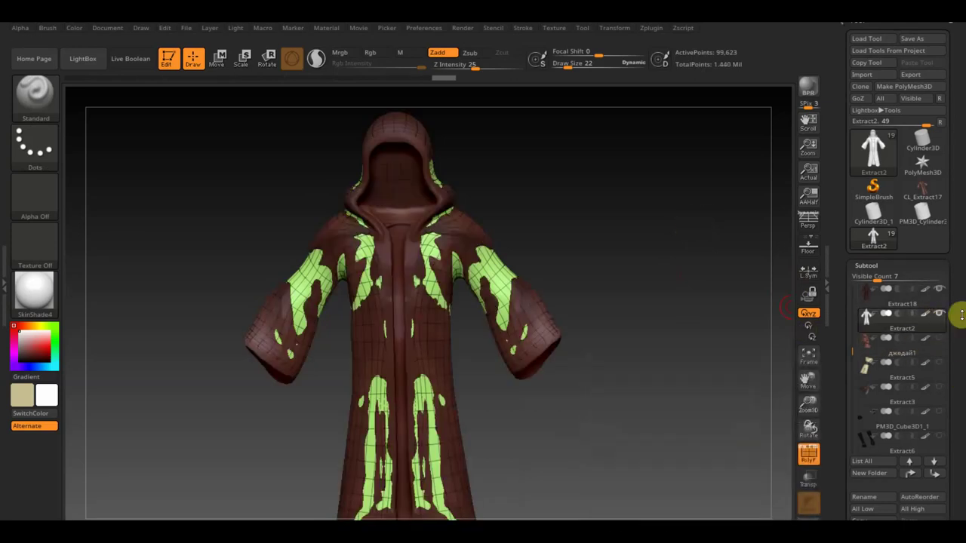
{"action": "scroll", "coordinate": [962, 376], "scroll_direction": "down", "scroll_amount": 3}
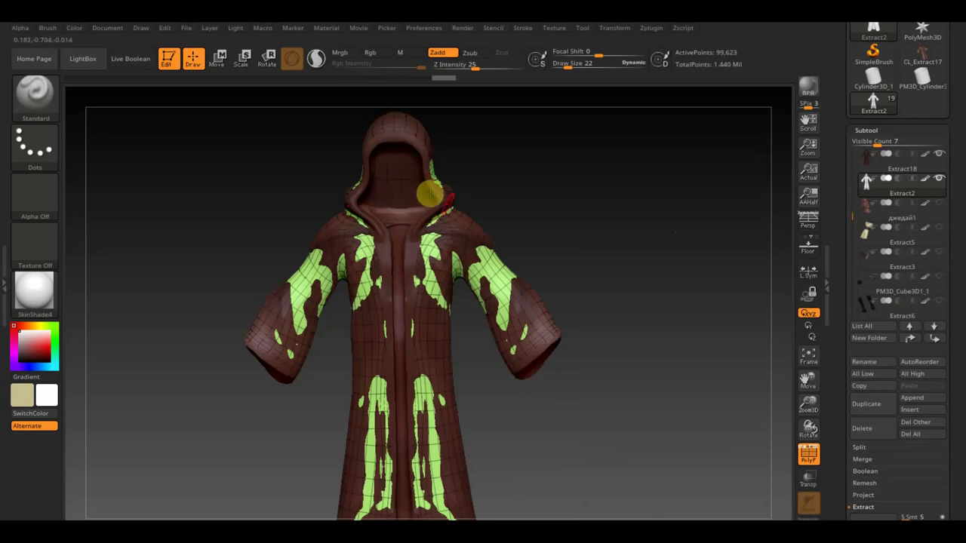
{"action": "left_click", "coordinate": [878, 174]}
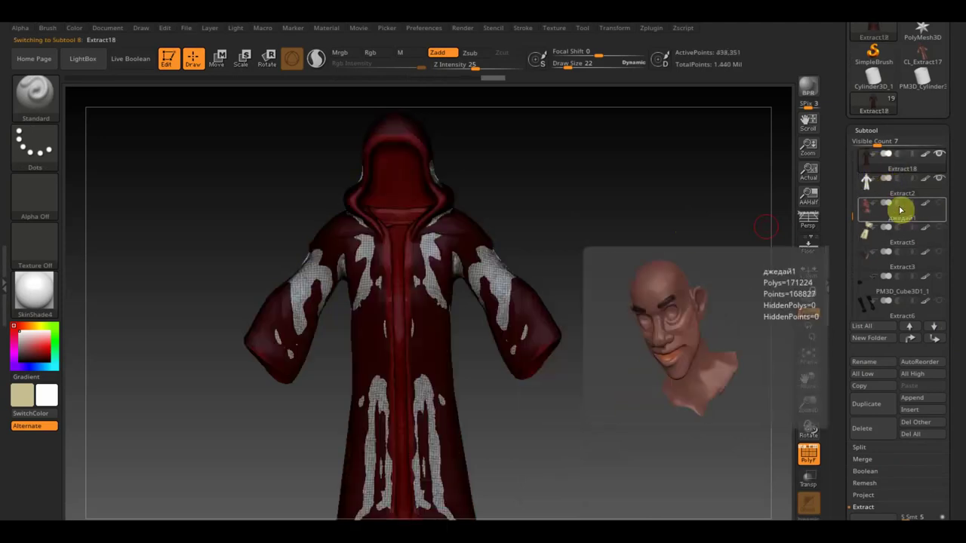
{"action": "left_click", "coordinate": [880, 188]}
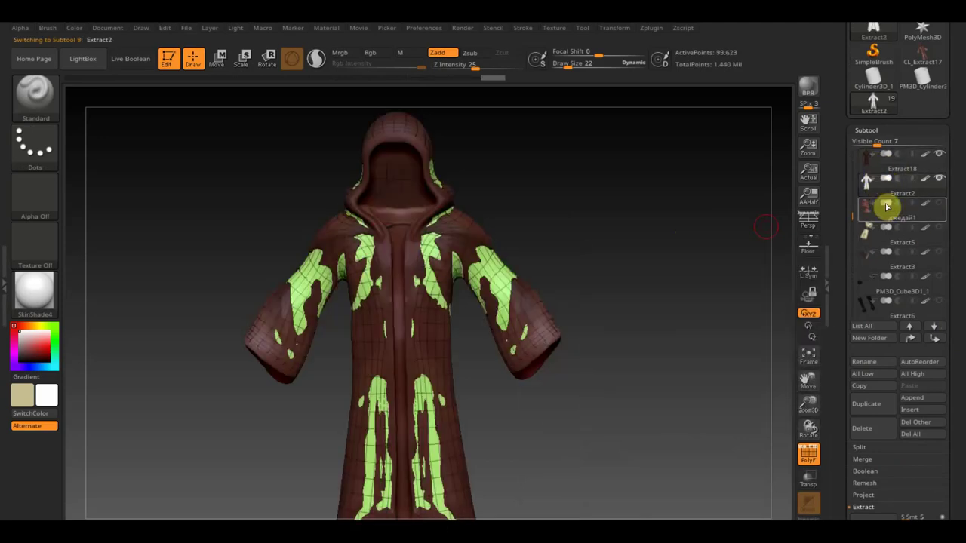
{"action": "left_click", "coordinate": [910, 338]}
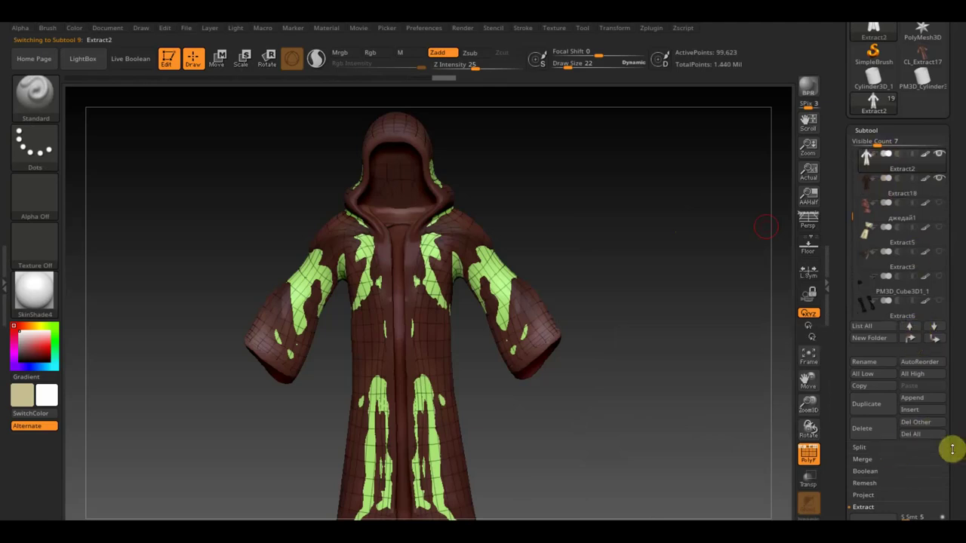
{"action": "left_click_drag", "start_coordinate": [953, 455], "coordinate": [952, 415]}
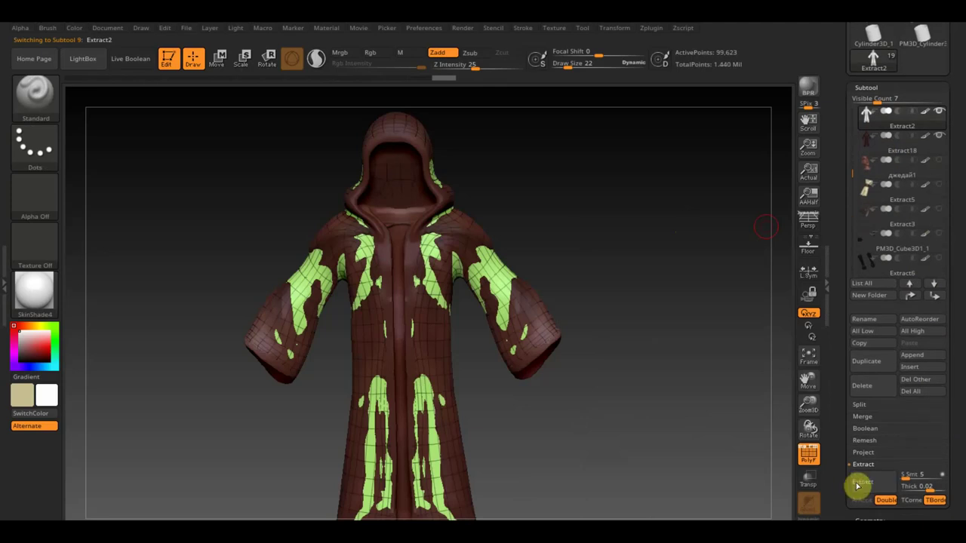
{"action": "left_click", "coordinate": [866, 455]}
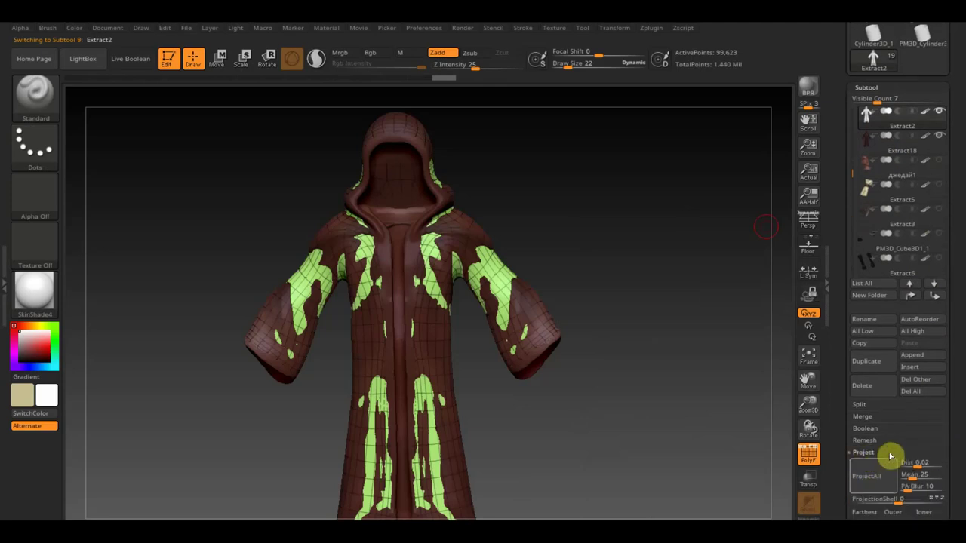
- Run ProjectAll onto the new robe, hide the original, turn off PolyF, and inspect the brown paint
{"action": "left_click", "coordinate": [880, 475]}
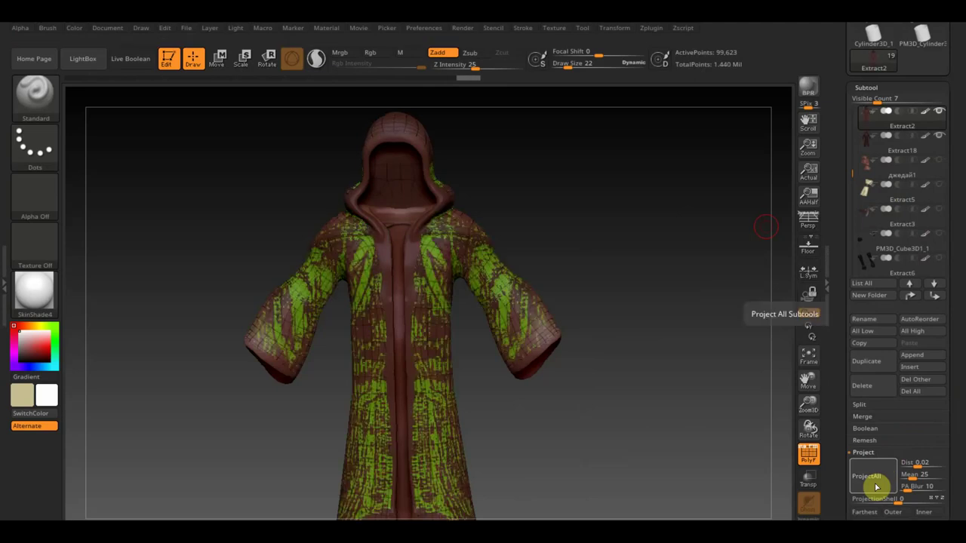
{"action": "left_click", "coordinate": [940, 136]}
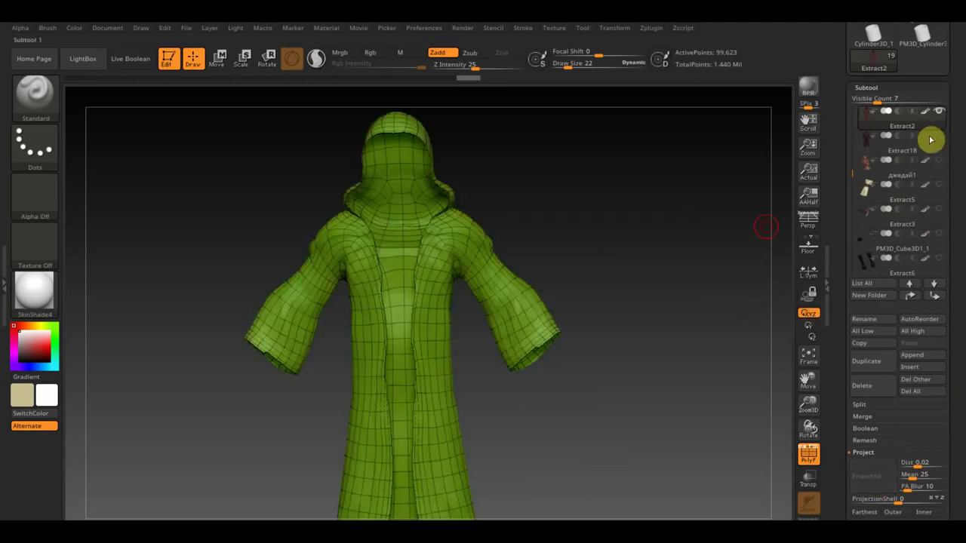
{"action": "key", "text": "shift+f"}
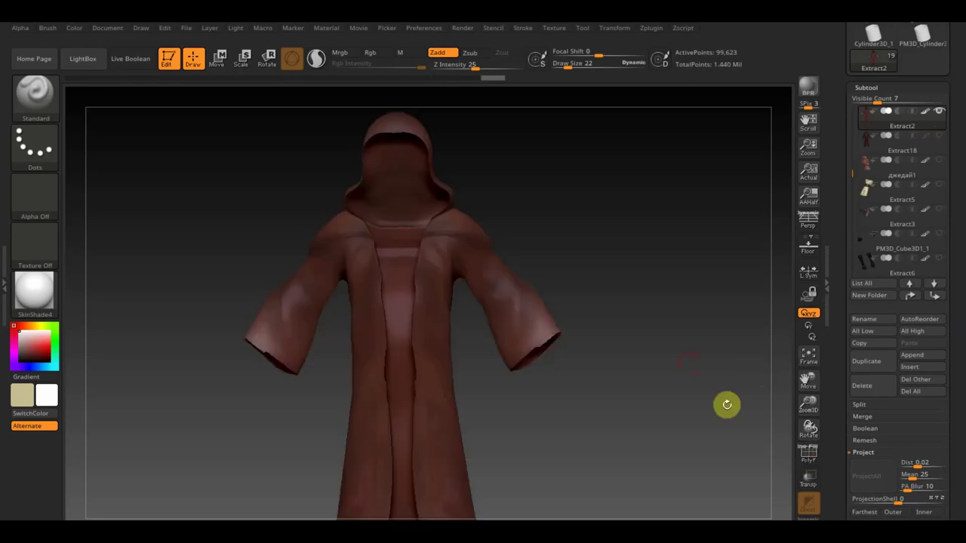
{"action": "mouse_move", "coordinate": [726, 403]}
{"action": "left_mouse_down"}
{"action": "mouse_move", "coordinate": [718, 363]}
{"action": "mouse_move", "coordinate": [750, 360]}
{"action": "mouse_move", "coordinate": [640, 355]}
{"action": "mouse_move", "coordinate": [689, 309]}
{"action": "mouse_move", "coordinate": [707, 321]}
{"action": "mouse_move", "coordinate": [692, 384]}
{"action": "mouse_move", "coordinate": [681, 349]}
{"action": "mouse_move", "coordinate": [638, 369]}
{"action": "mouse_move", "coordinate": [595, 369]}
{"action": "mouse_move", "coordinate": [626, 348]}
{"action": "mouse_move", "coordinate": [714, 356]}
{"action": "mouse_move", "coordinate": [705, 360]}
{"action": "left_mouse_up"}
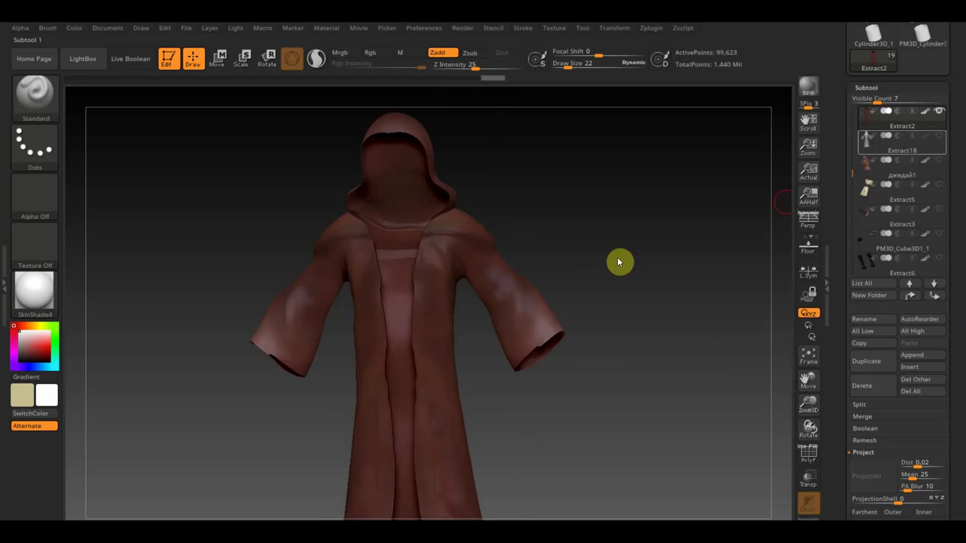
{"action": "mouse_move", "coordinate": [755, 218]}
{"action": "left_mouse_down"}
{"action": "mouse_move", "coordinate": [643, 244]}
{"action": "mouse_move", "coordinate": [660, 252]}
{"action": "mouse_move", "coordinate": [626, 323]}
{"action": "mouse_move", "coordinate": [622, 231]}
{"action": "mouse_move", "coordinate": [602, 244]}
{"action": "mouse_move", "coordinate": [590, 165]}
{"action": "left_mouse_up"}
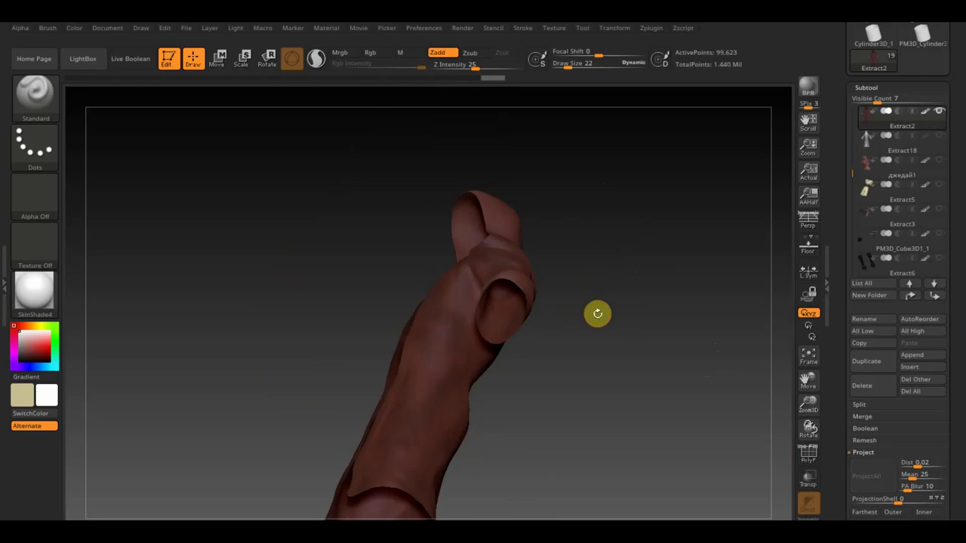
{"action": "mouse_move", "coordinate": [597, 313]}
{"action": "left_mouse_down"}
{"action": "mouse_move", "coordinate": [632, 352]}
{"action": "mouse_move", "coordinate": [640, 390]}
{"action": "mouse_move", "coordinate": [642, 347]}
{"action": "left_mouse_up"}
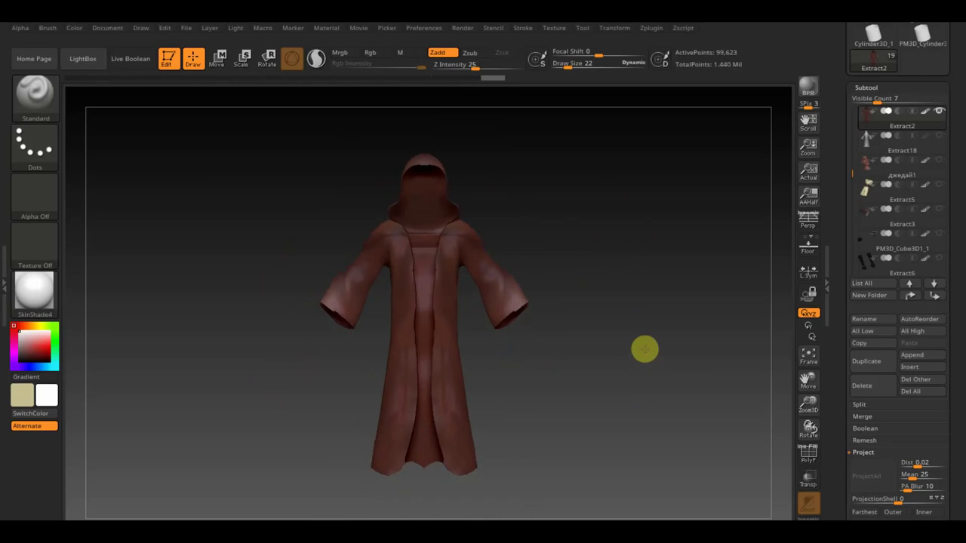
- Use UV Master to create a clone of the robe and unwrap its UVs
{"action": "left_click", "coordinate": [563, 30]}
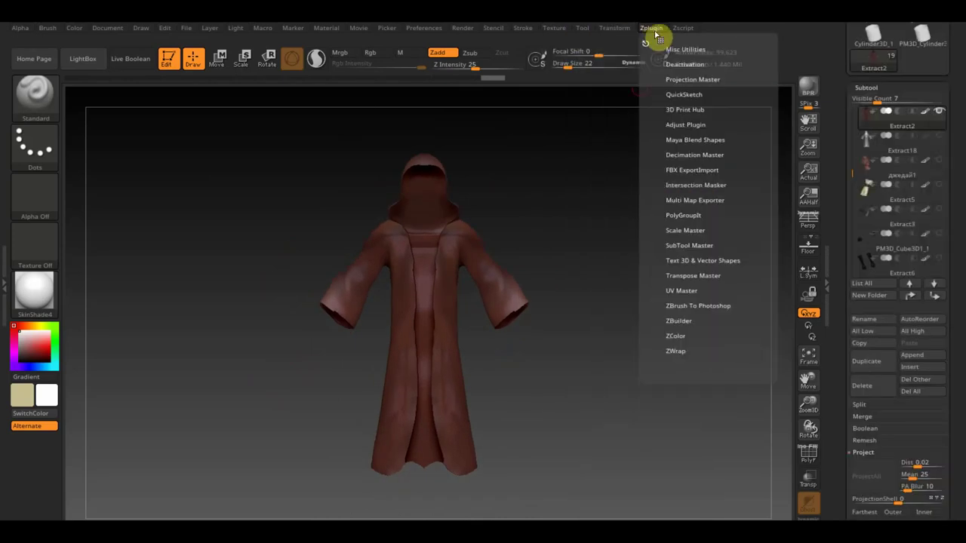
{"action": "left_click", "coordinate": [692, 291]}
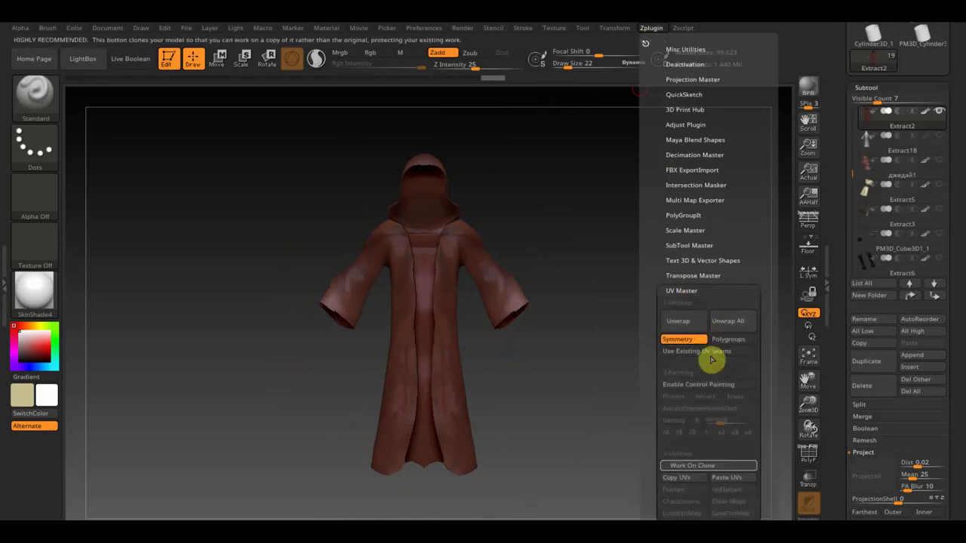
{"action": "left_click", "coordinate": [703, 463]}
{"action": "left_click", "coordinate": [679, 320]}
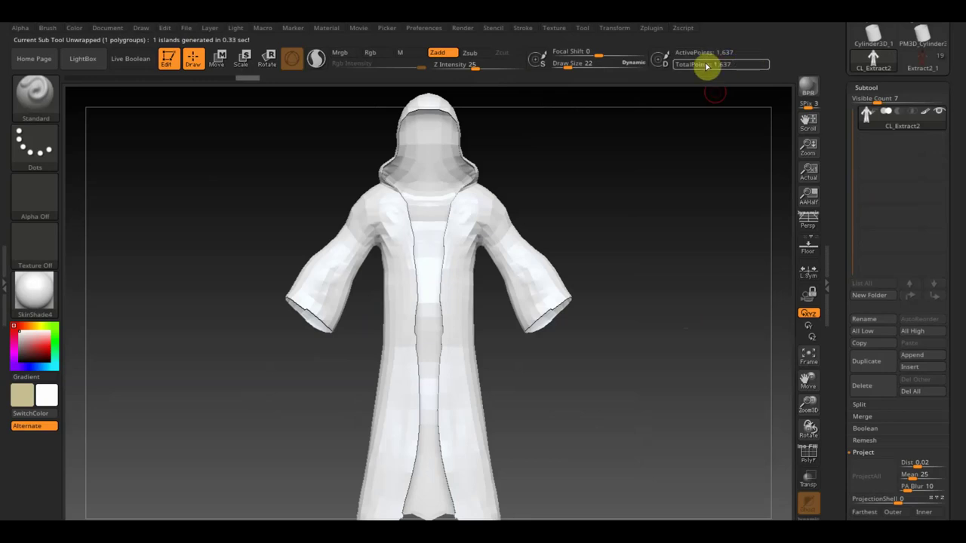
- Copy the clone's UVs and paste them onto the painted Extract2_1 robe
{"action": "left_click", "coordinate": [651, 32]}
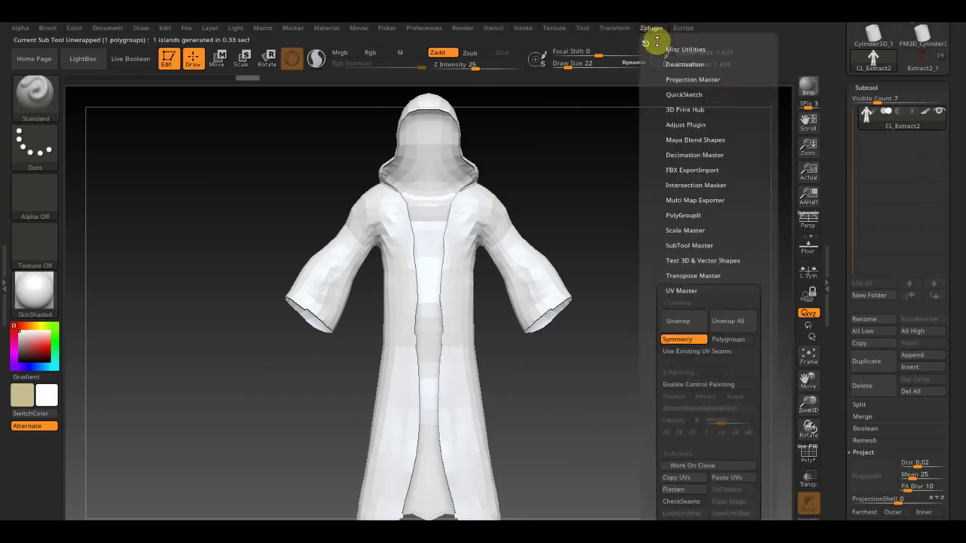
{"action": "left_click", "coordinate": [680, 478]}
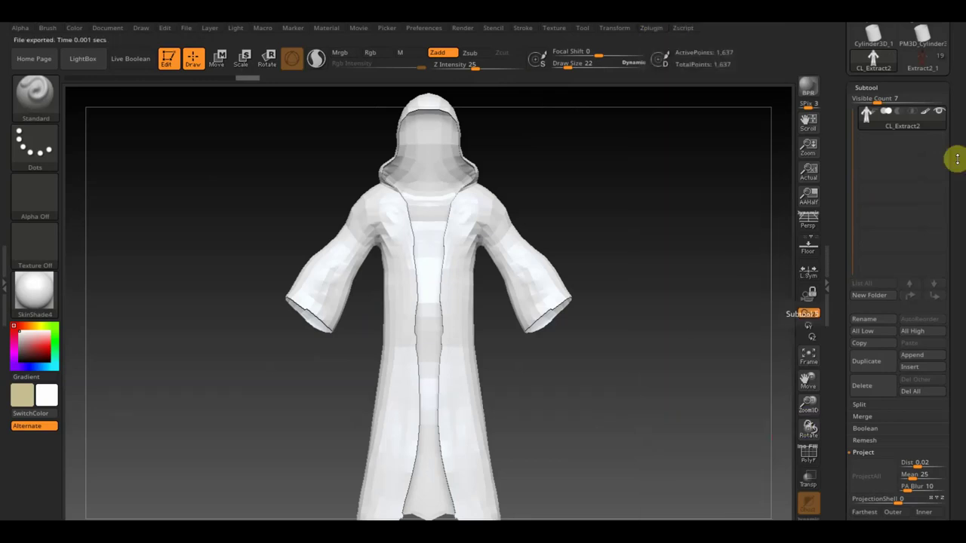
{"action": "left_click", "coordinate": [928, 65]}
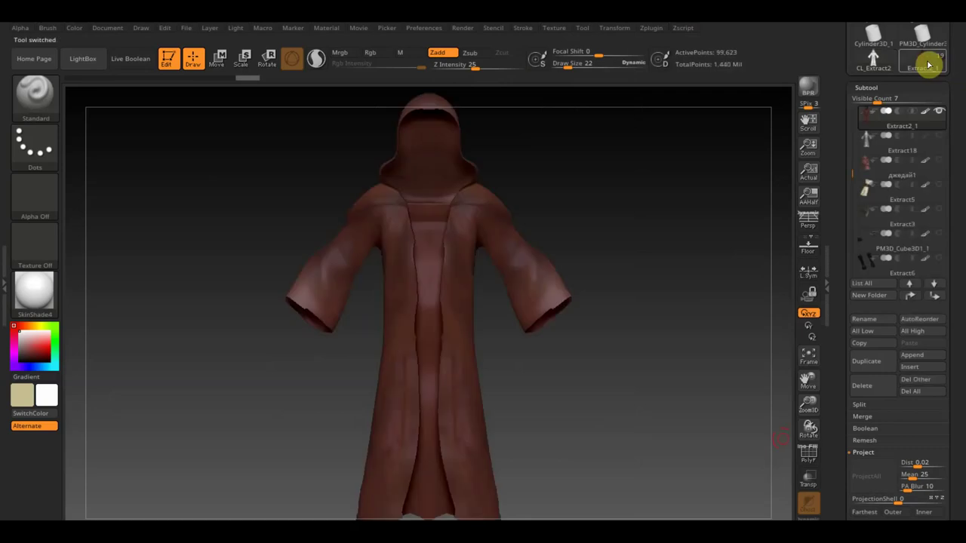
{"action": "left_click", "coordinate": [649, 30]}
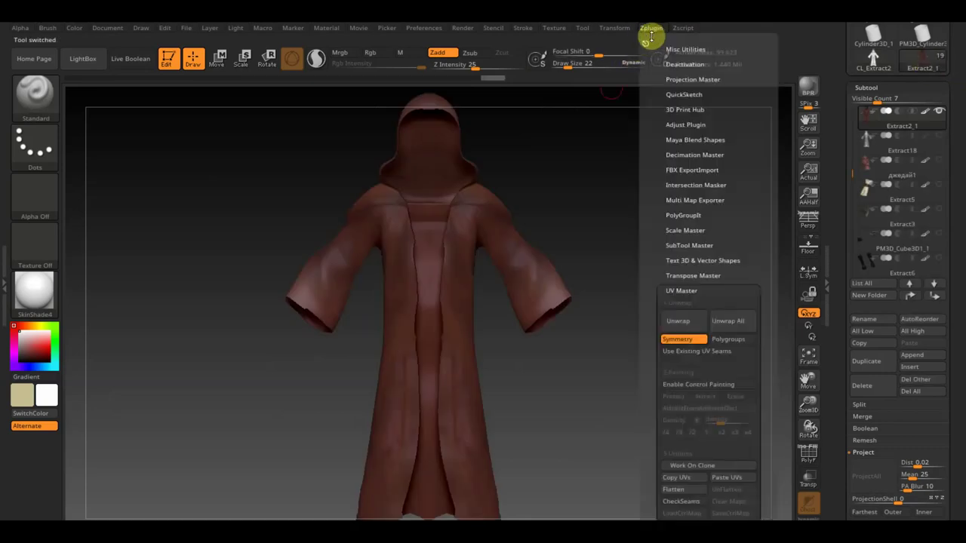
{"action": "left_click", "coordinate": [734, 478]}
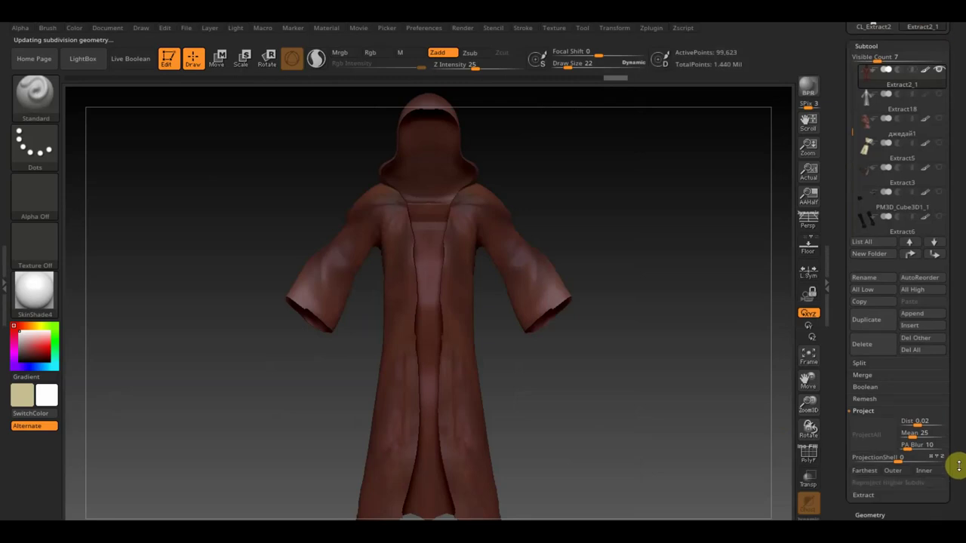
- Create a new texture map from the Extract2_1 robe's polypaint
{"action": "left_click_drag", "start_coordinate": [957, 461], "coordinate": [959, 347]}
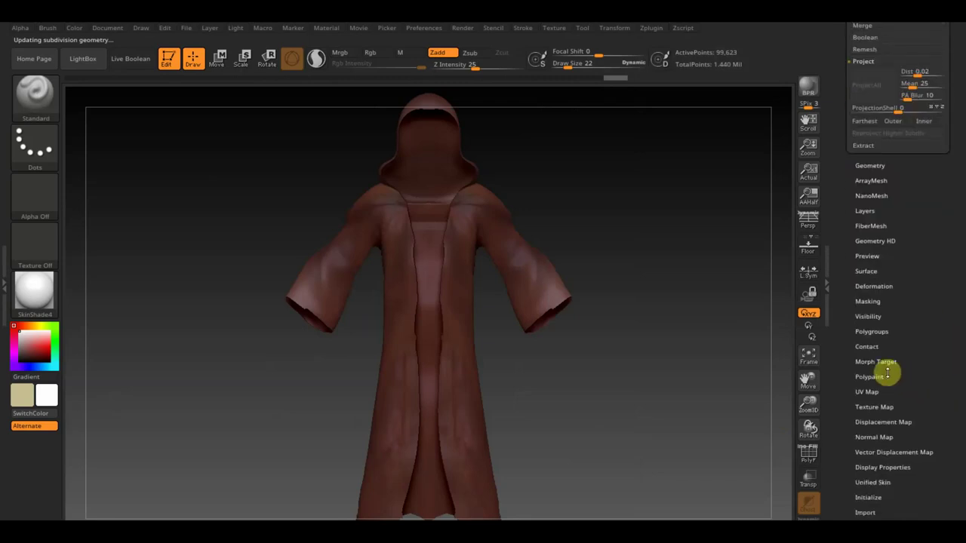
{"action": "left_click", "coordinate": [874, 406]}
{"action": "left_click_drag", "start_coordinate": [942, 315], "coordinate": [942, 441]}
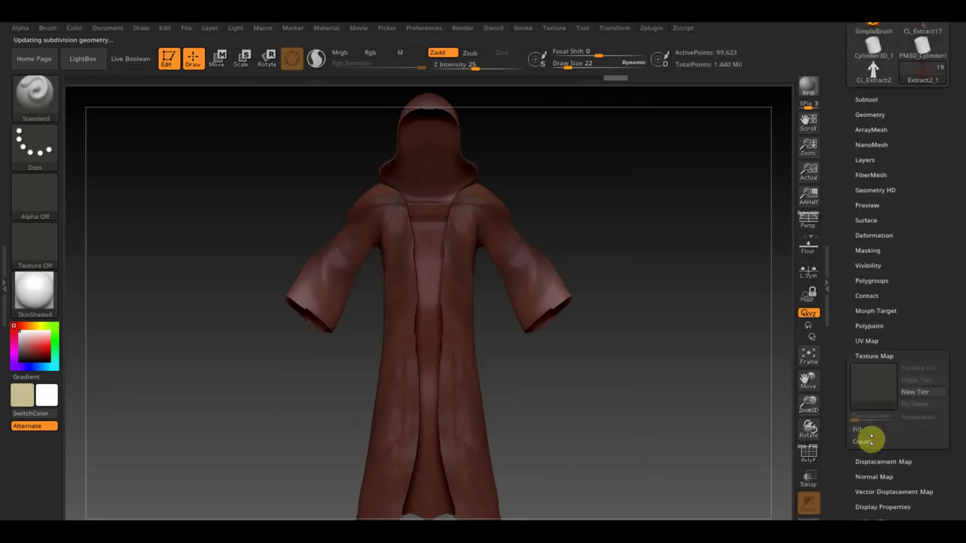
{"action": "left_click", "coordinate": [888, 453]}
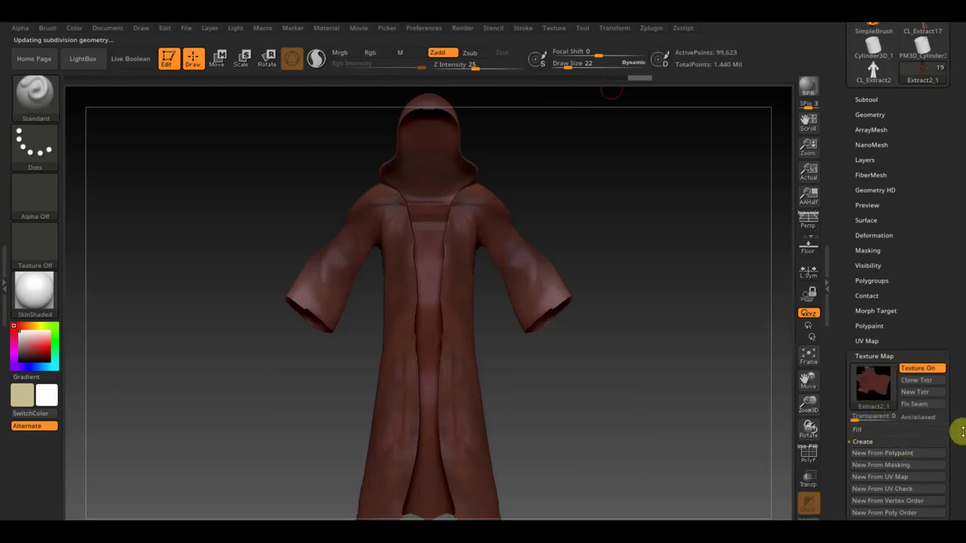
- Drag the Geometry SDiv slider down to level 1, showing 1,637 active points
{"action": "left_click_drag", "start_coordinate": [960, 441], "coordinate": [954, 239]}
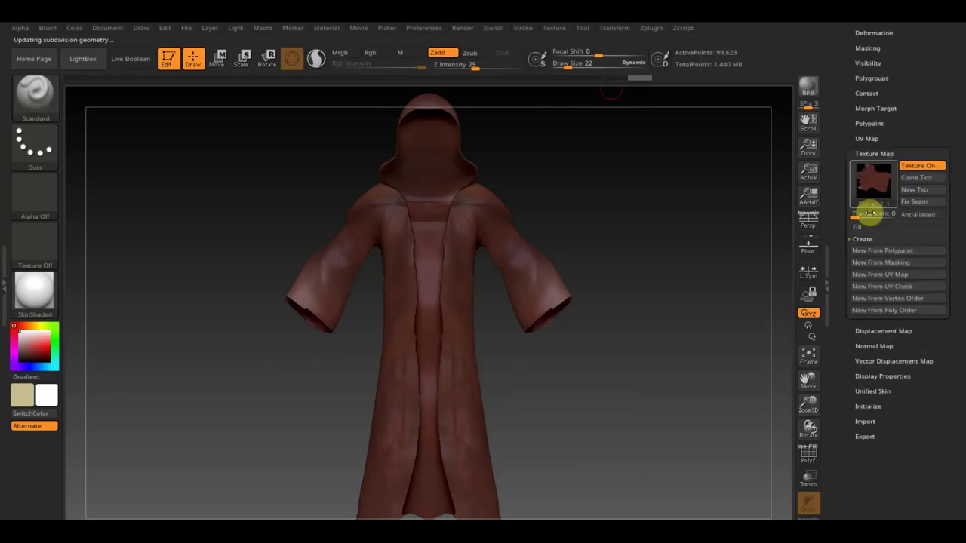
{"action": "left_click", "coordinate": [875, 345]}
{"action": "left_click_drag", "start_coordinate": [929, 123], "coordinate": [939, 236]}
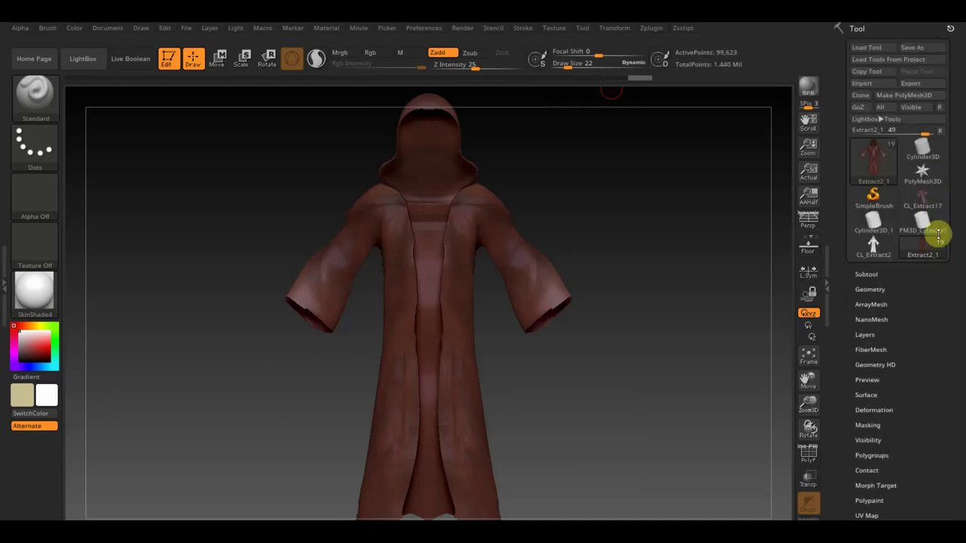
{"action": "left_click", "coordinate": [883, 289]}
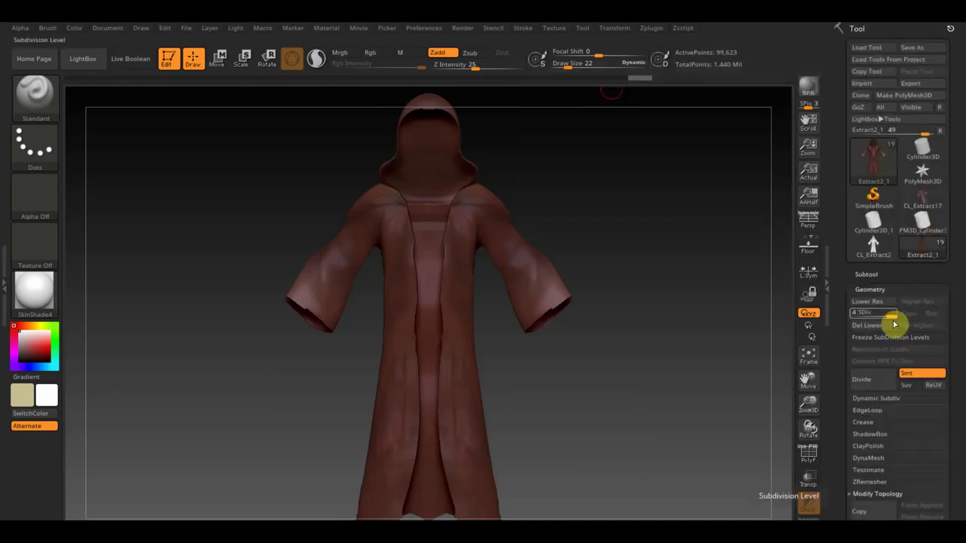
{"action": "left_click_drag", "start_coordinate": [893, 317], "coordinate": [852, 314]}
{"action": "left_click_drag", "start_coordinate": [953, 403], "coordinate": [954, 177]}
{"action": "scroll", "coordinate": [957, 424], "scroll_direction": "down", "scroll_amount": 1}
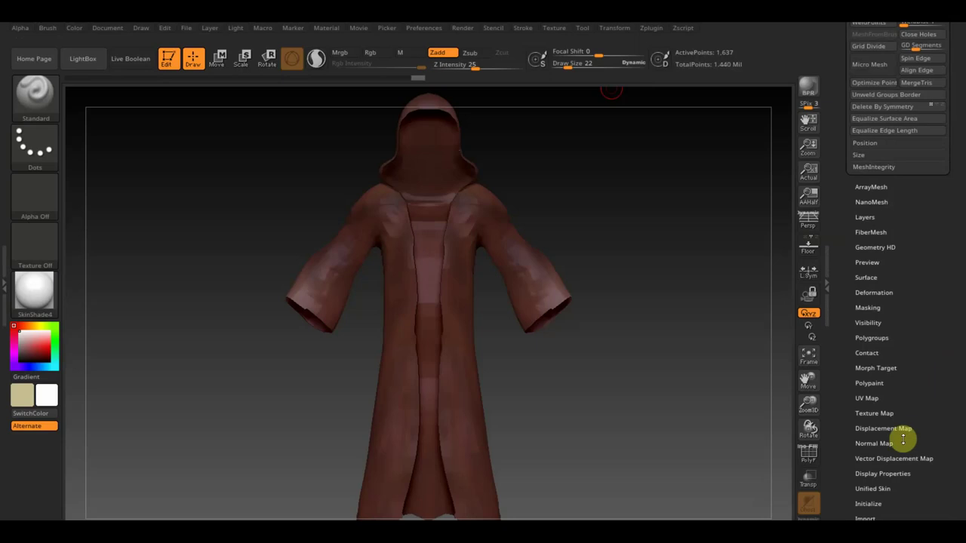
- Create the robe's normal map with FlipG enabled and clone it into the texture slot
{"action": "left_click", "coordinate": [898, 442]}
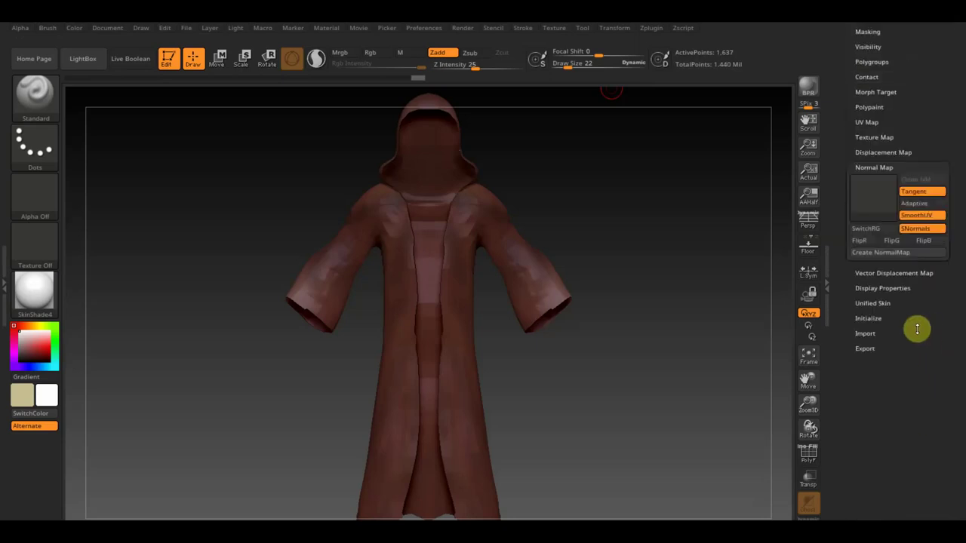
{"action": "left_click", "coordinate": [888, 256]}
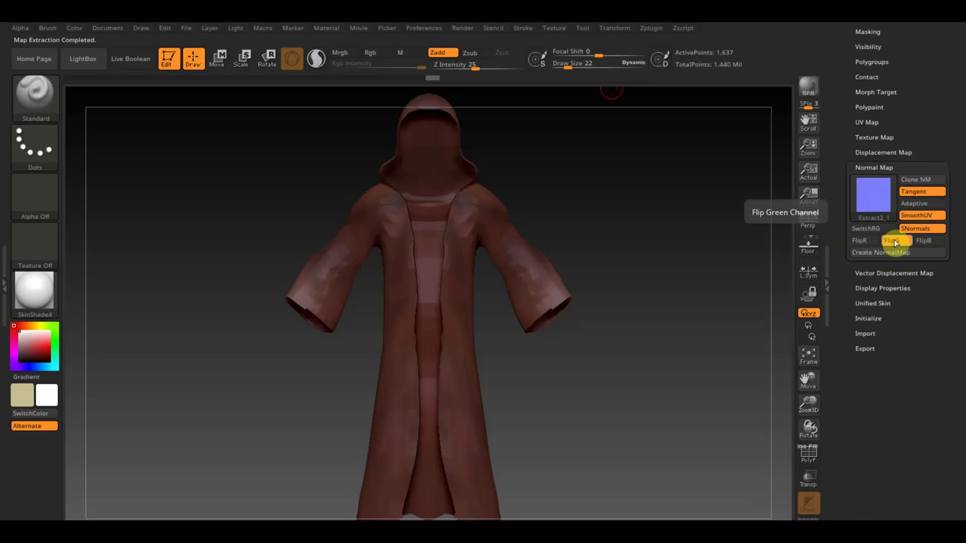
{"action": "left_click", "coordinate": [894, 241]}
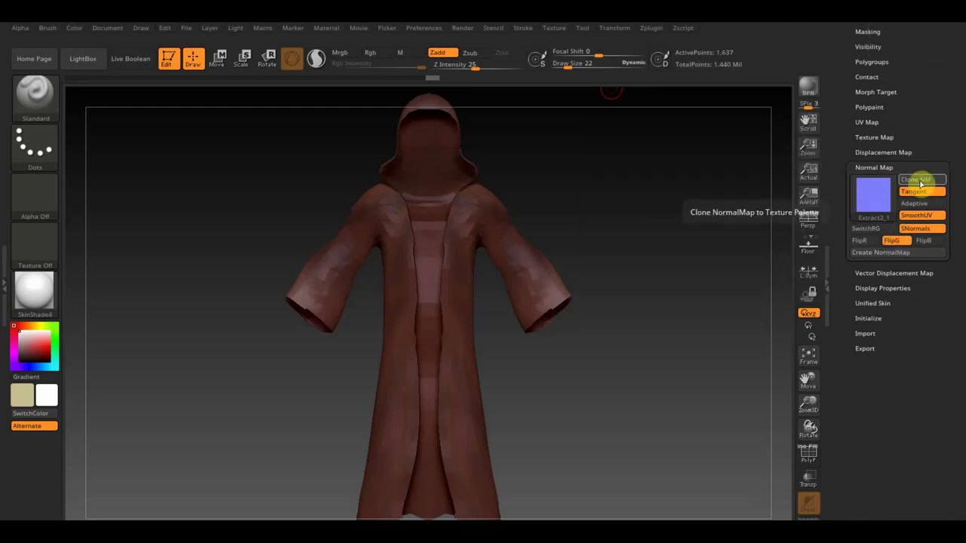
{"action": "left_click", "coordinate": [918, 181]}
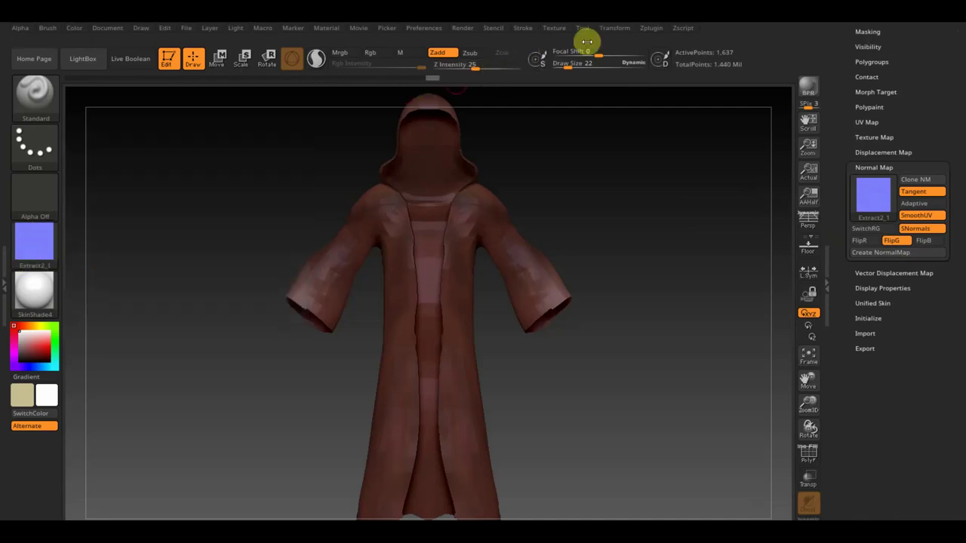
{"action": "left_click", "coordinate": [555, 30]}
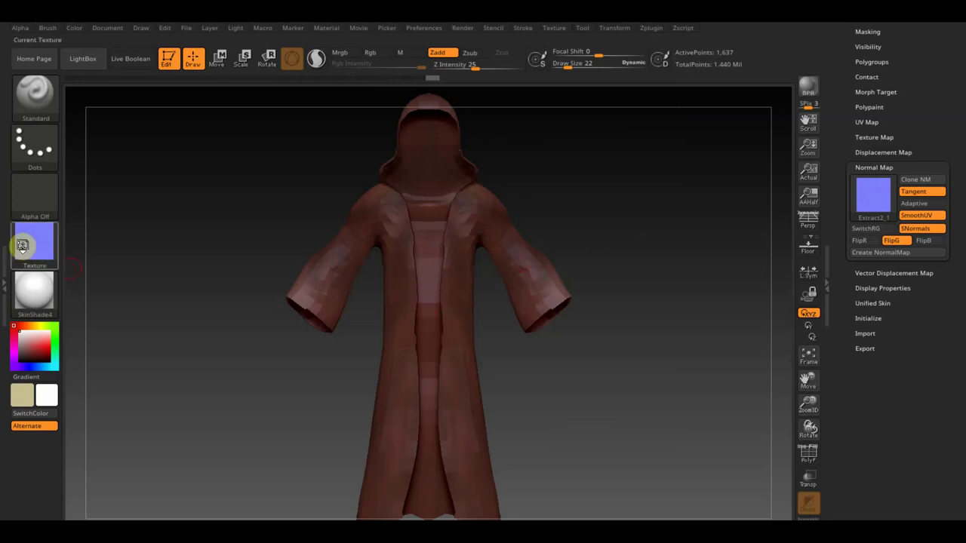
- Export the normal map as Extract2_1.png to the Jedi folder, overwriting the existing file
{"action": "left_click", "coordinate": [22, 246]}
{"action": "left_click", "coordinate": [145, 428]}
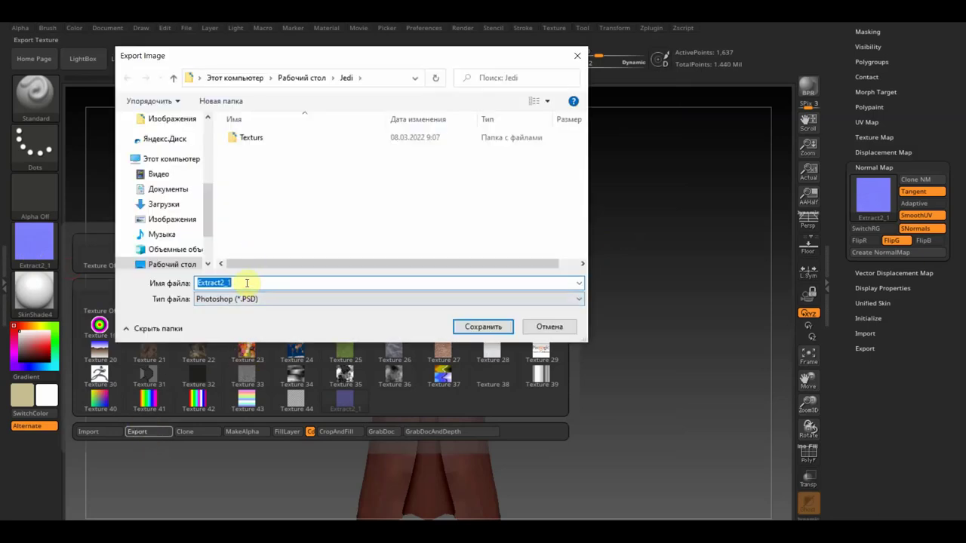
{"action": "left_click", "coordinate": [582, 300]}
{"action": "left_click", "coordinate": [310, 330]}
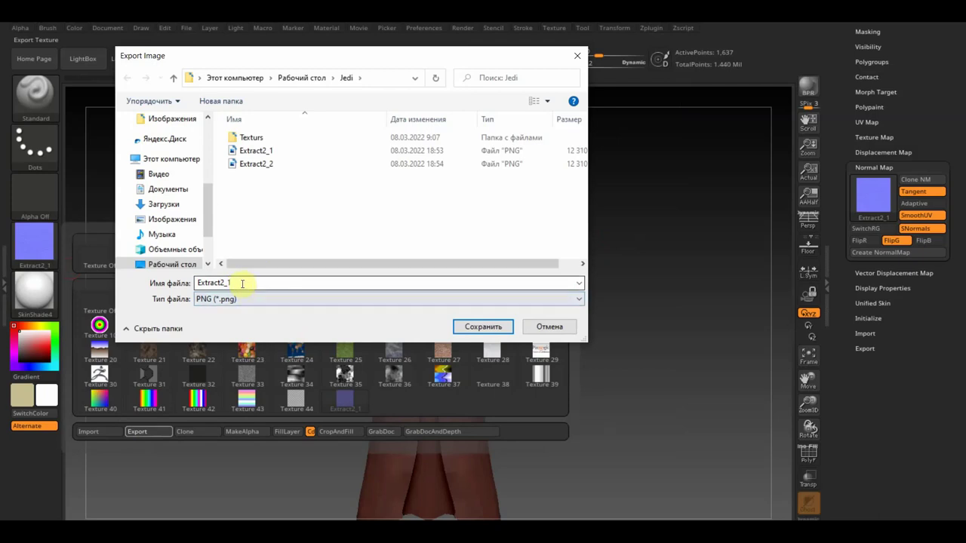
{"action": "left_click", "coordinate": [462, 326]}
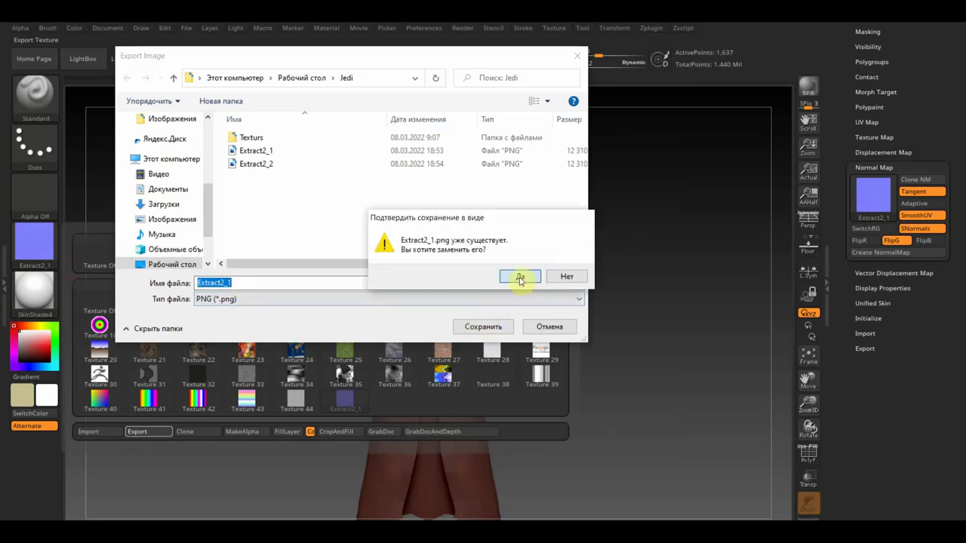
{"action": "left_click", "coordinate": [519, 277]}
{"action": "scroll", "coordinate": [939, 110], "scroll_direction": "up", "scroll_amount": 1}
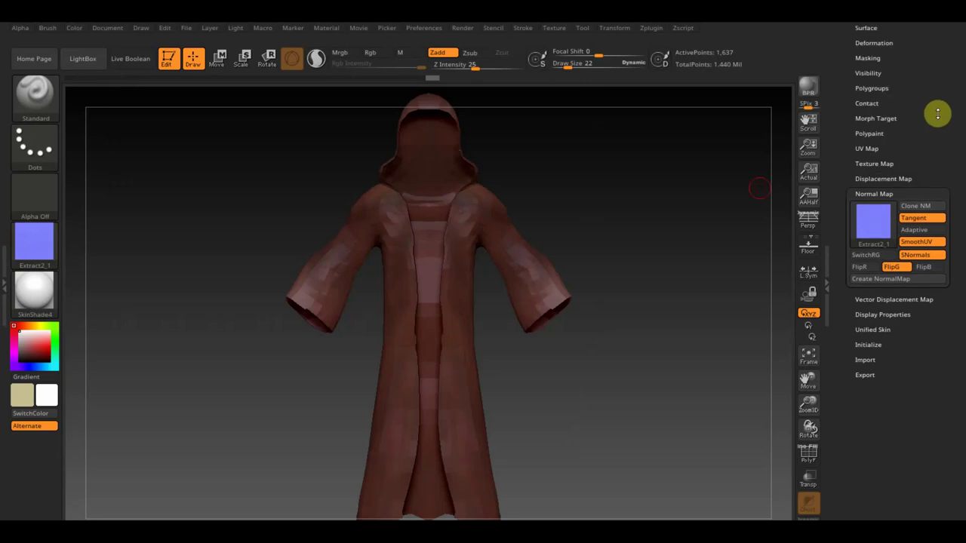
{"action": "scroll", "coordinate": [937, 113], "scroll_direction": "up", "scroll_amount": 3}
{"action": "scroll", "coordinate": [926, 178], "scroll_direction": "up", "scroll_amount": 1}
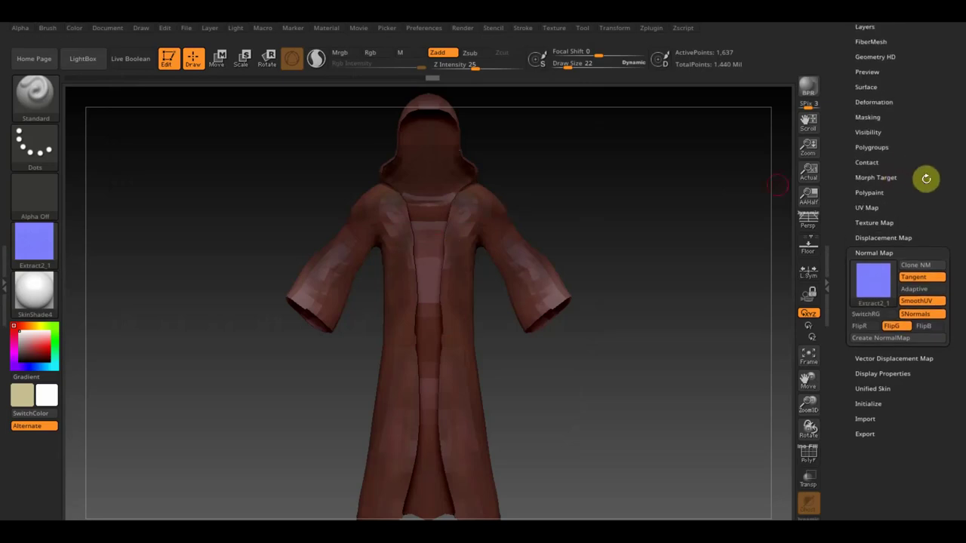
- Make Extract2_2 the current texture and save it as a PNG, overwriting Extract2_2.png in Jedi
{"action": "left_click", "coordinate": [889, 221]}
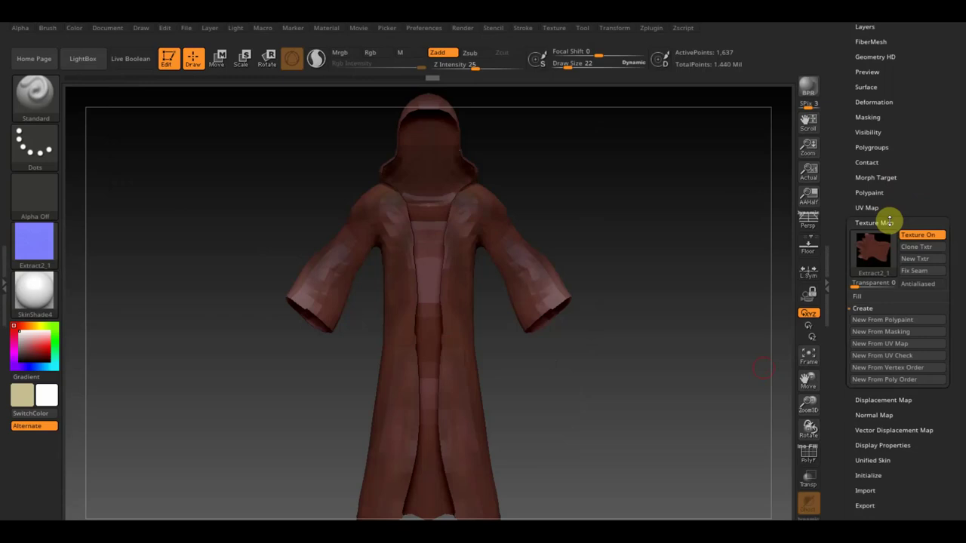
{"action": "left_click", "coordinate": [927, 238]}
{"action": "mouse_move", "coordinate": [33, 243]}
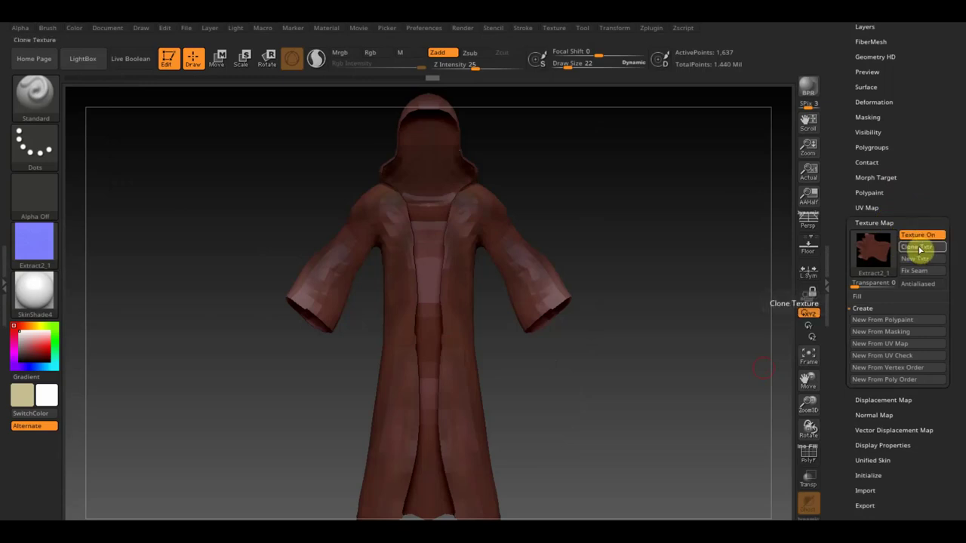
{"action": "left_click", "coordinate": [25, 251]}
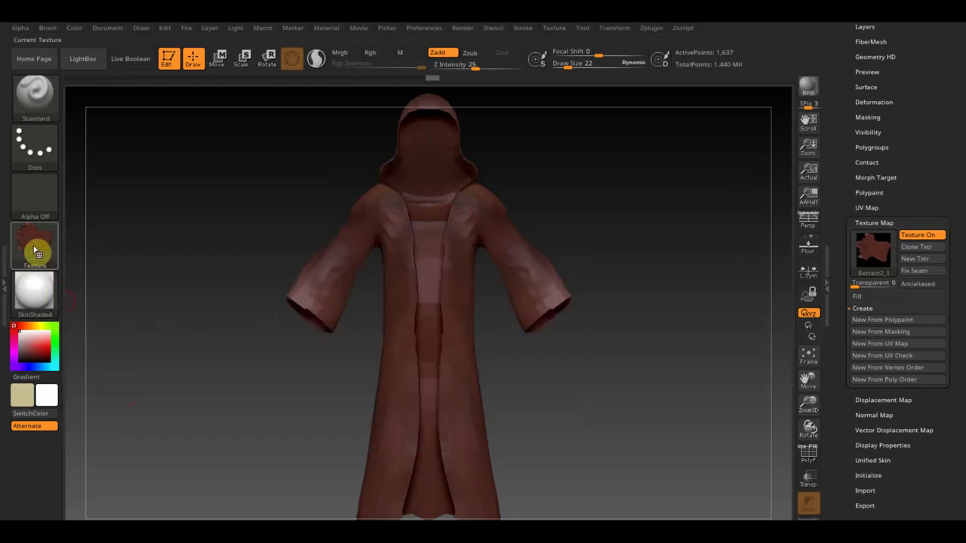
{"action": "left_click", "coordinate": [34, 251]}
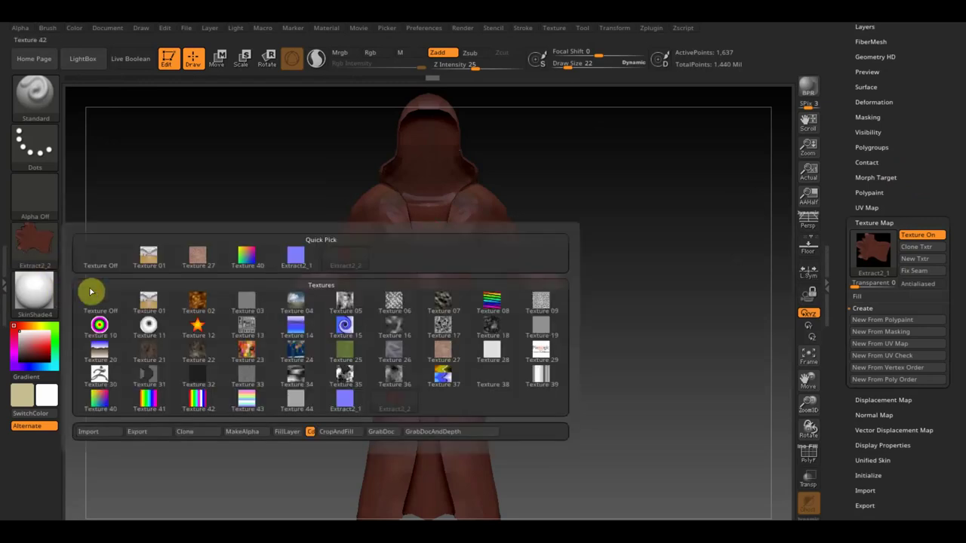
{"action": "left_click", "coordinate": [144, 436]}
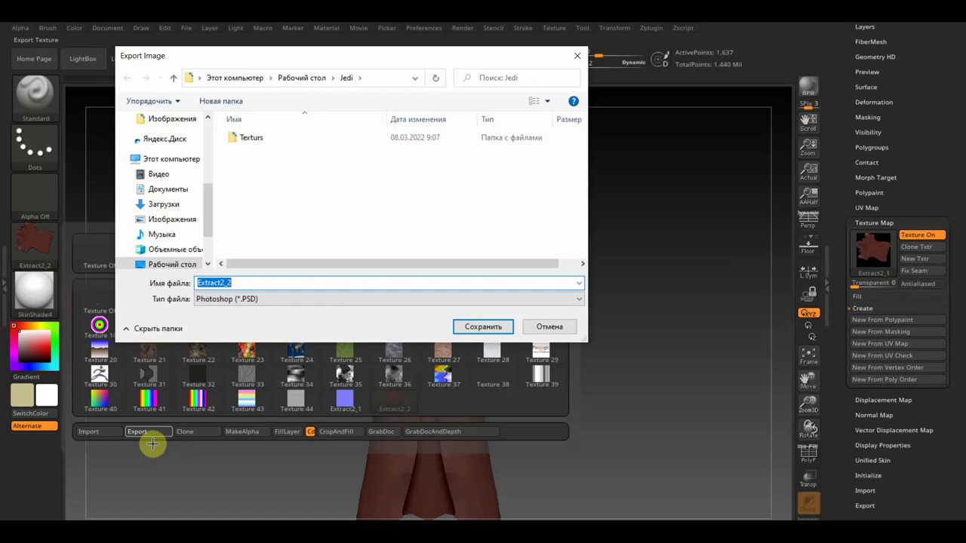
{"action": "left_click", "coordinate": [566, 300]}
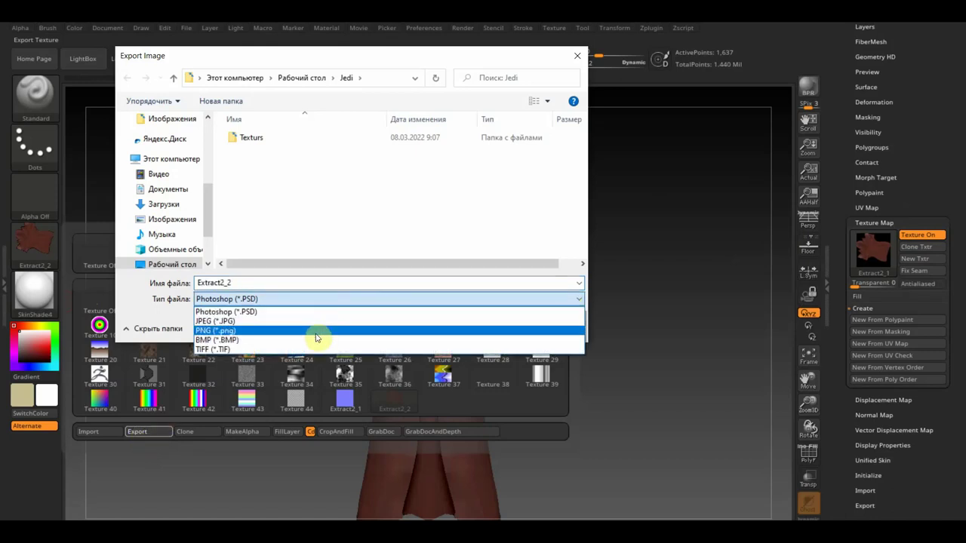
{"action": "left_click", "coordinate": [323, 334]}
{"action": "left_click", "coordinate": [483, 327]}
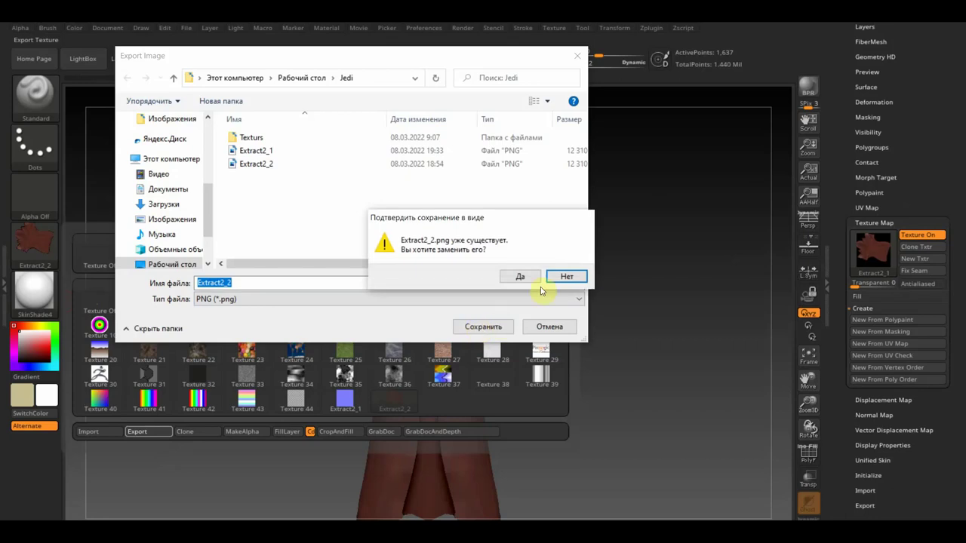
{"action": "left_click", "coordinate": [520, 277]}
{"action": "scroll", "coordinate": [954, 151], "scroll_direction": "up", "scroll_amount": 3}
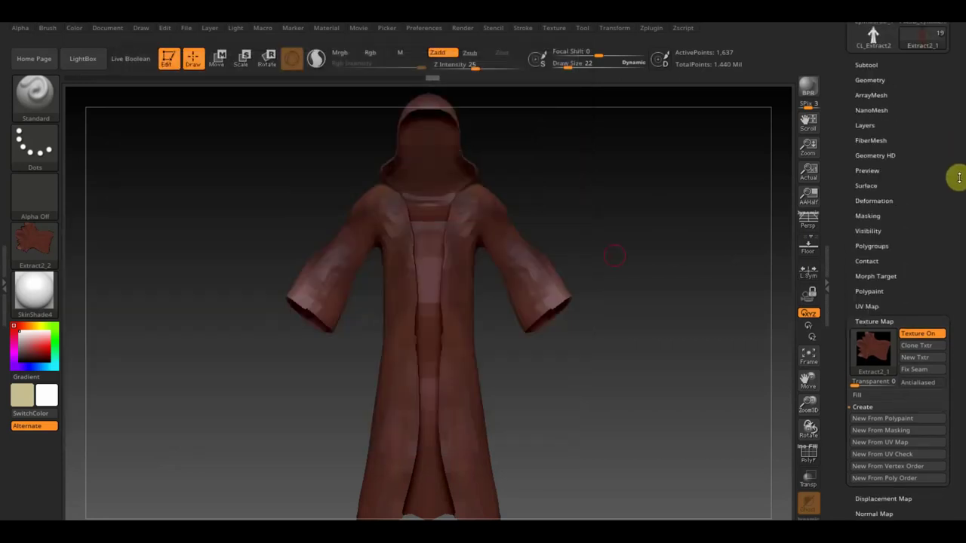
{"action": "scroll", "coordinate": [952, 188], "scroll_direction": "up", "scroll_amount": 3}
{"action": "scroll", "coordinate": [952, 219], "scroll_direction": "up", "scroll_amount": 3}
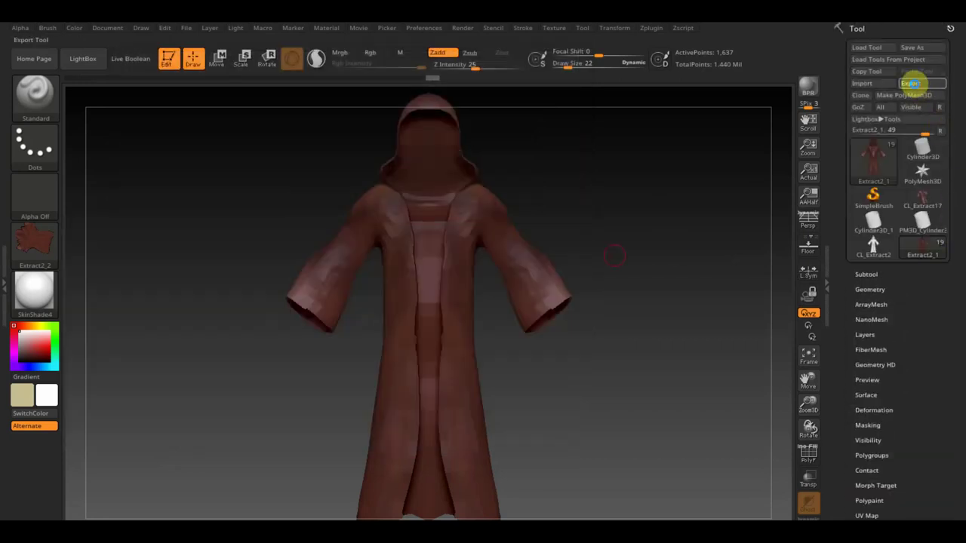
- Save the Extract2_1 robe mesh in OBJ format, overwriting Extract2_1.OBJ in the Jedi folder
{"action": "left_click", "coordinate": [913, 83]}
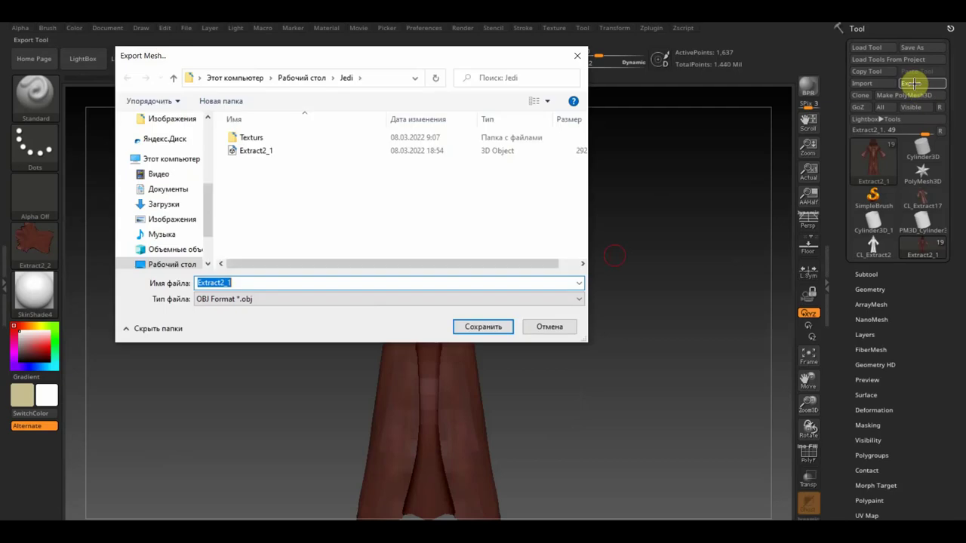
{"action": "left_click", "coordinate": [483, 327]}
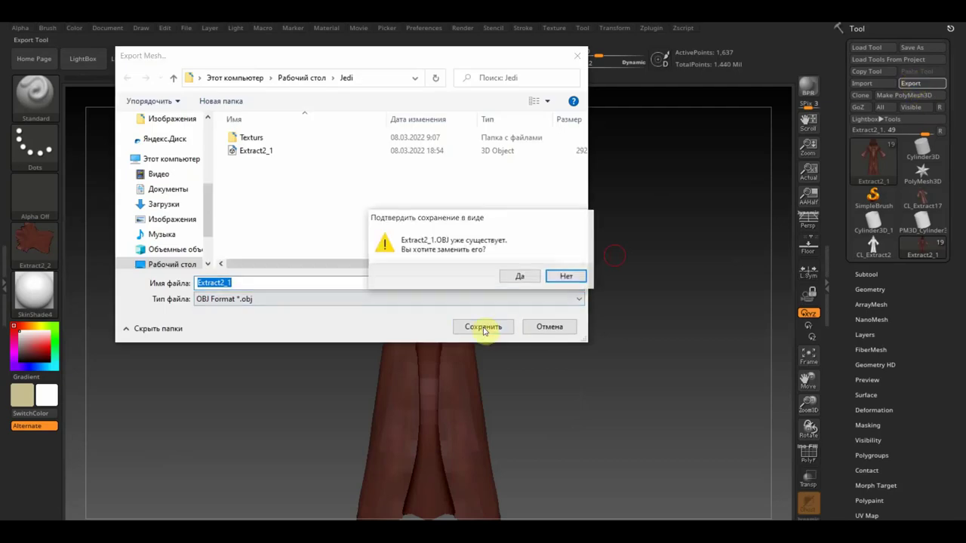
{"action": "left_click", "coordinate": [521, 278]}
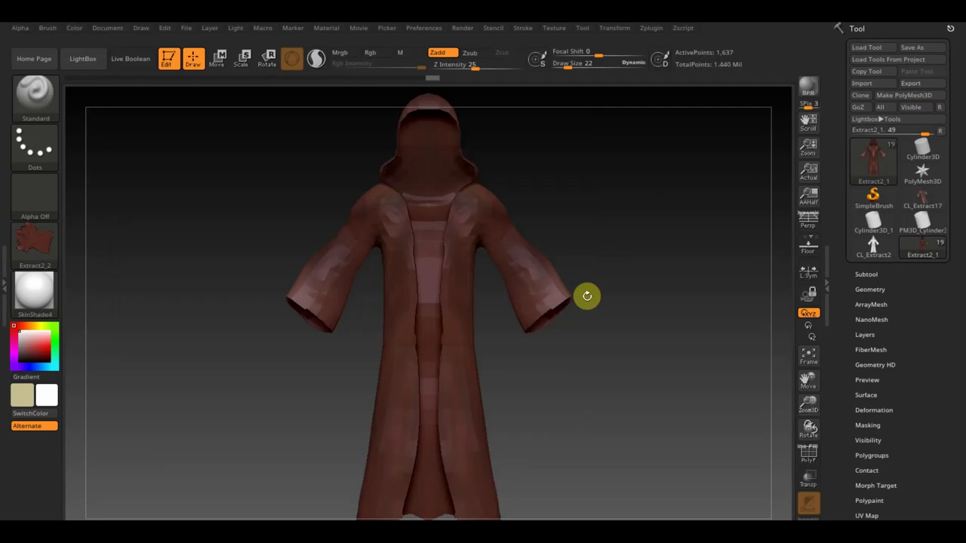
{"action": "scroll", "coordinate": [933, 331], "scroll_direction": "down", "scroll_amount": 3}
{"action": "scroll", "coordinate": [932, 331], "scroll_direction": "up", "scroll_amount": 1}
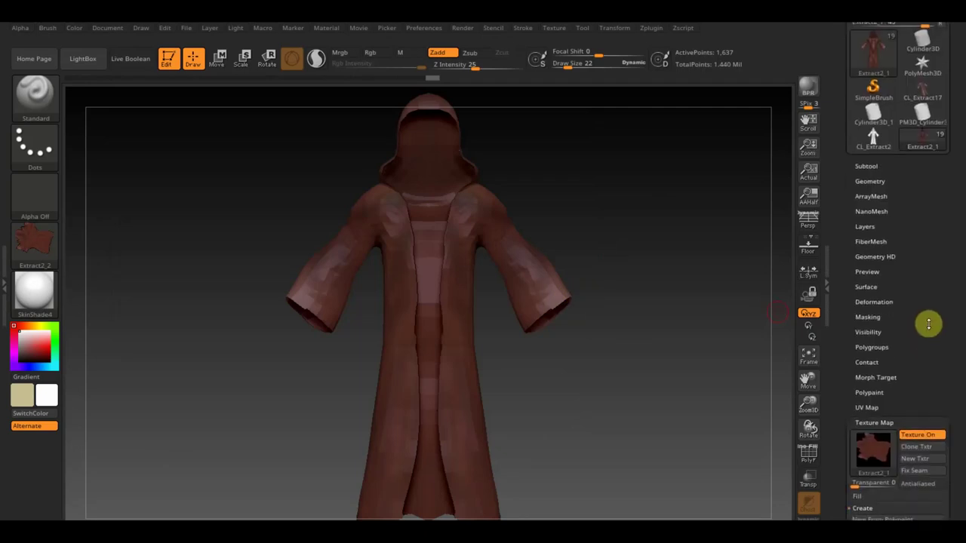
{"action": "left_click_drag", "start_coordinate": [929, 324], "coordinate": [938, 283]}
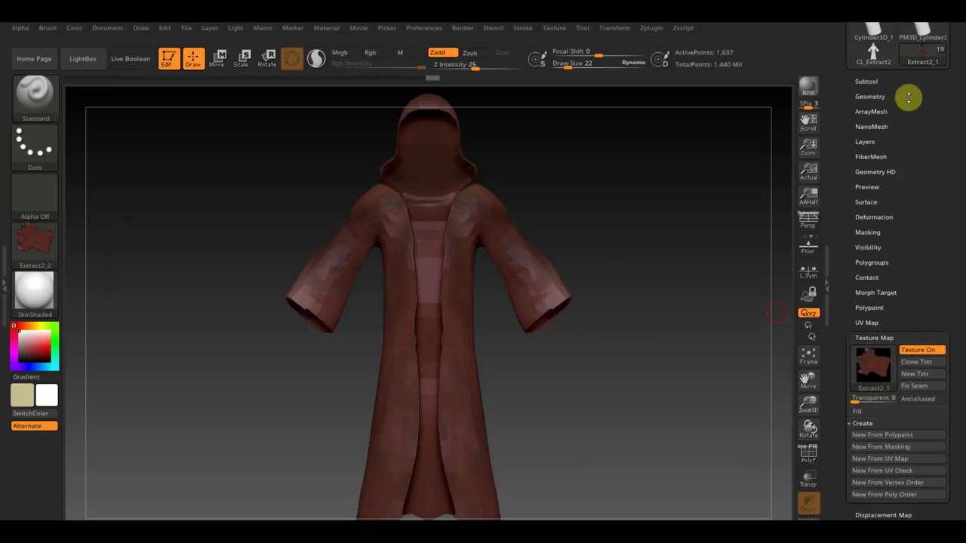
- Select the джедай1 head subtool, solo it, and centre the head in view
{"action": "left_click", "coordinate": [867, 82]}
{"action": "mouse_move", "coordinate": [898, 159]}
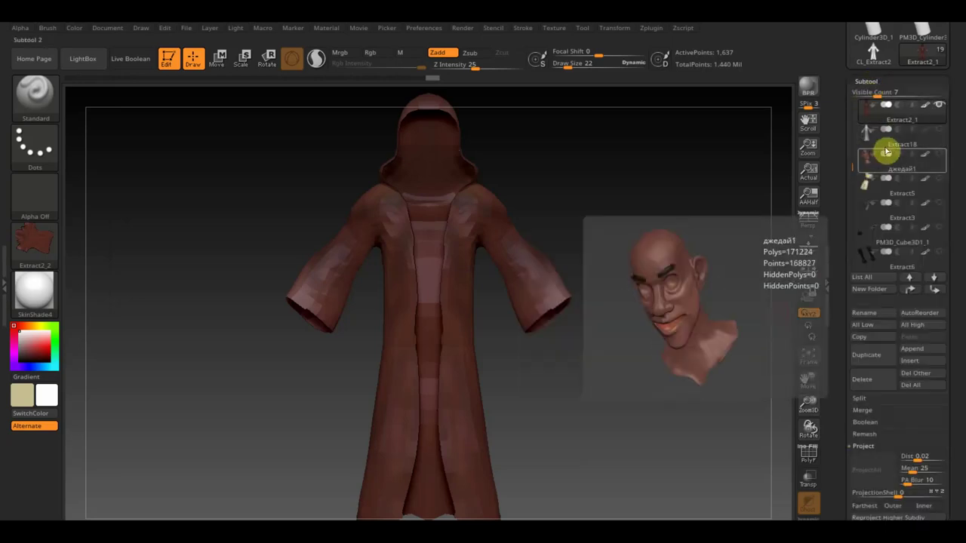
{"action": "left_click", "coordinate": [875, 166]}
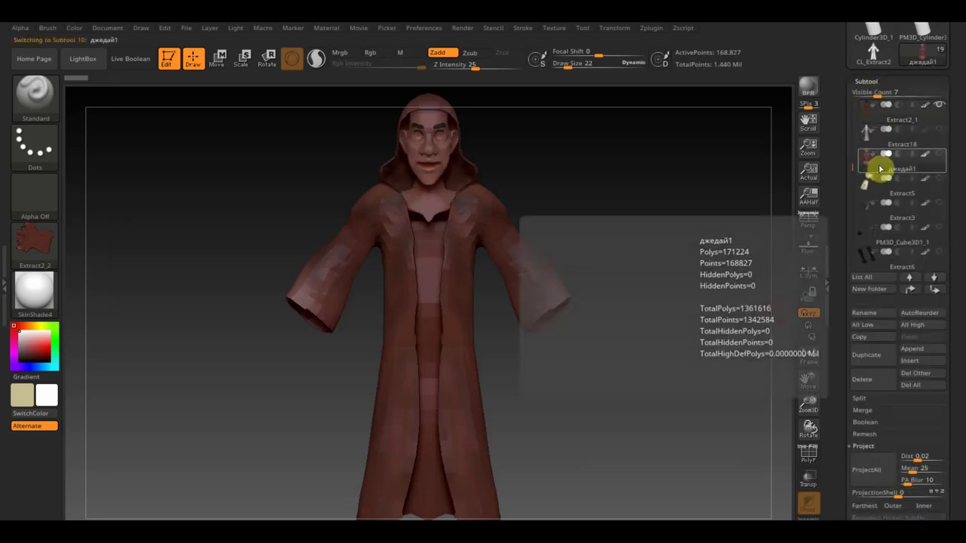
{"action": "left_click", "coordinate": [938, 155], "text": "shift"}
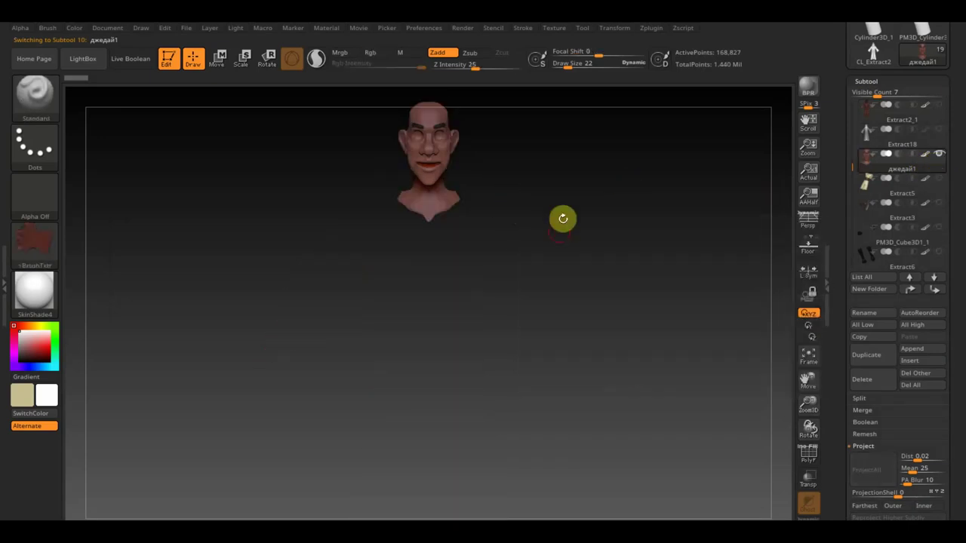
{"action": "mouse_move", "coordinate": [565, 214]}
{"action": "left_mouse_down", "text": "alt"}
{"action": "mouse_move", "coordinate": [573, 355]}
{"action": "mouse_move", "coordinate": [591, 382]}
{"action": "mouse_move", "coordinate": [612, 340]}
{"action": "mouse_move", "coordinate": [617, 395]}
{"action": "left_mouse_up", "text": "alt"}
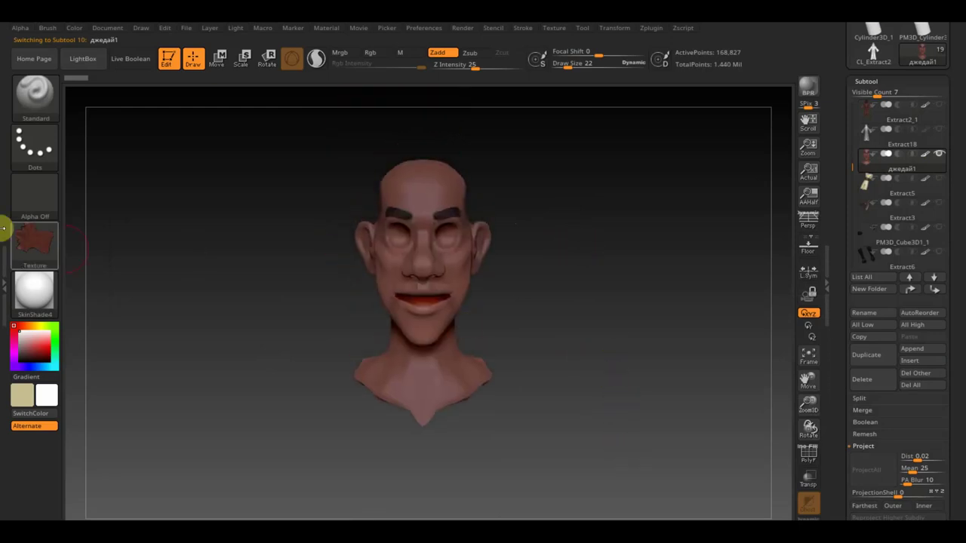
- Turn the texture off and mask the whole head, tilting it to see the neck's underside
{"action": "left_click", "coordinate": [23, 238]}
{"action": "left_click", "coordinate": [98, 255]}
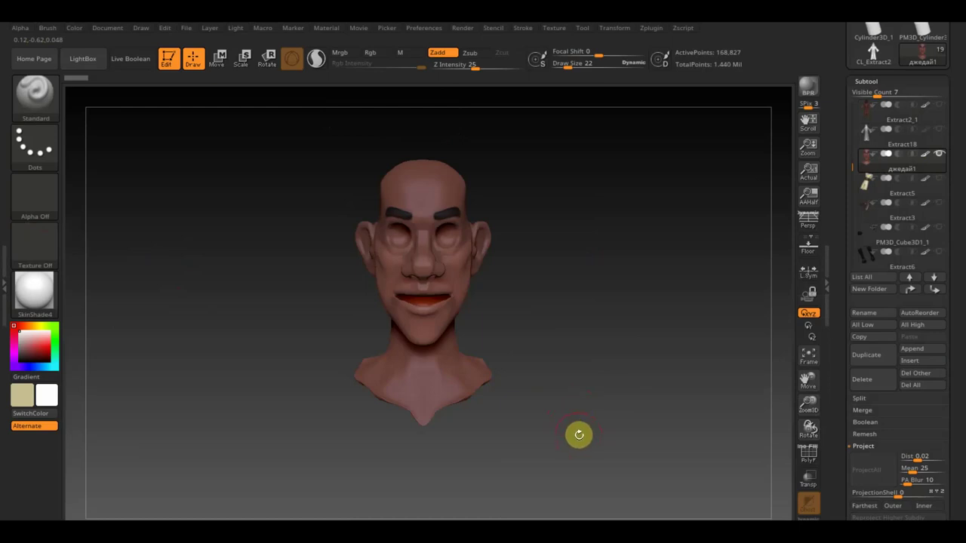
{"action": "left_click_drag", "start_coordinate": [581, 452], "coordinate": [268, 121], "text": "ctrl"}
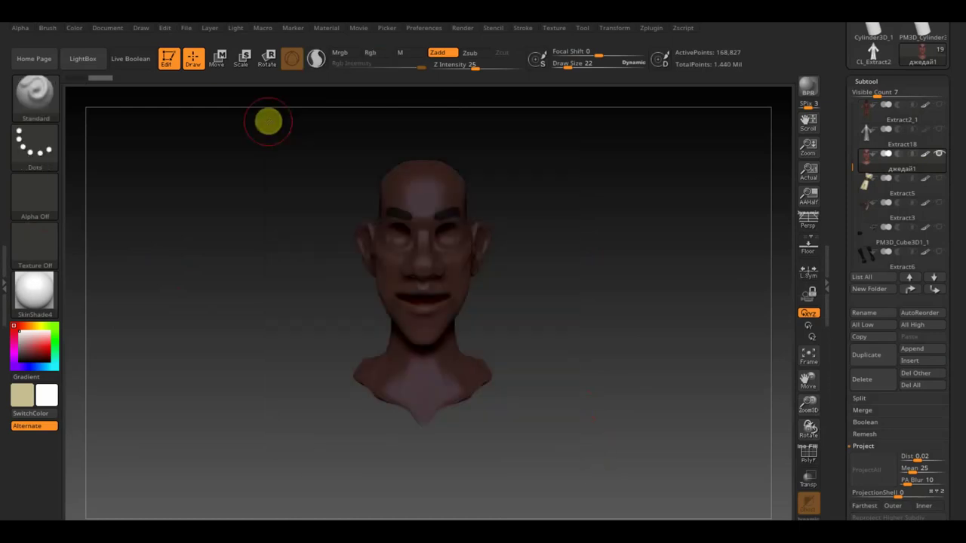
{"action": "left_click_drag", "start_coordinate": [601, 342], "coordinate": [602, 248]}
{"action": "mouse_move", "coordinate": [589, 353]}
{"action": "left_mouse_down"}
{"action": "mouse_move", "coordinate": [589, 190]}
{"action": "mouse_move", "coordinate": [597, 306]}
{"action": "mouse_move", "coordinate": [587, 244]}
{"action": "mouse_move", "coordinate": [617, 323]}
{"action": "left_mouse_up"}
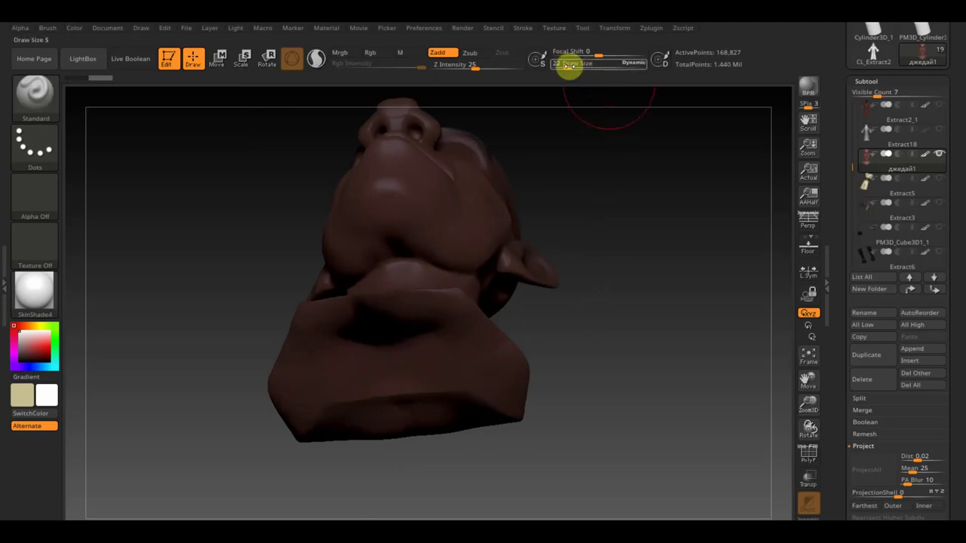
- Set the brush size to about 17 and unmask the neck's cut end and outer rim
{"action": "left_click_drag", "start_coordinate": [567, 65], "coordinate": [564, 65]}
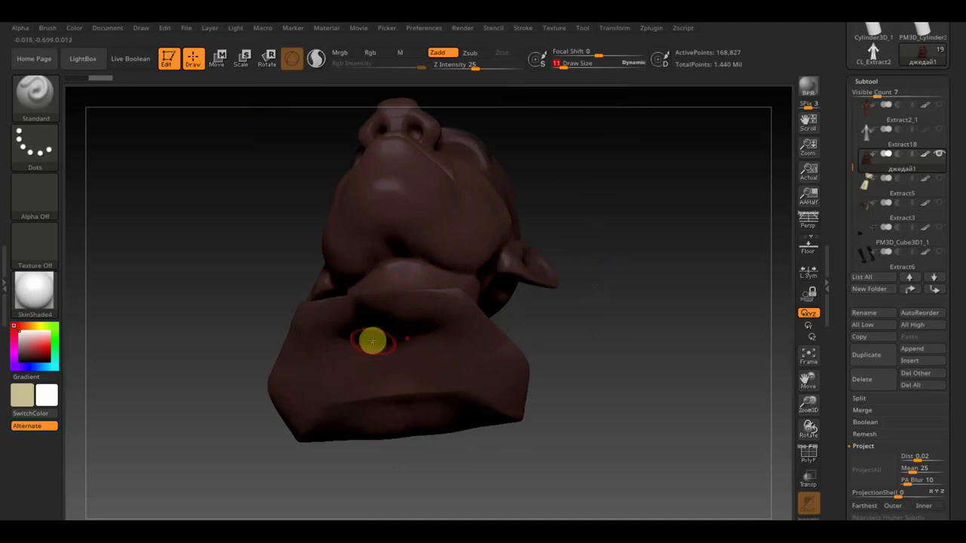
{"action": "mouse_move", "coordinate": [517, 335]}
{"action": "left_mouse_down"}
{"action": "mouse_move", "coordinate": [591, 322]}
{"action": "mouse_move", "coordinate": [612, 192]}
{"action": "left_mouse_up"}
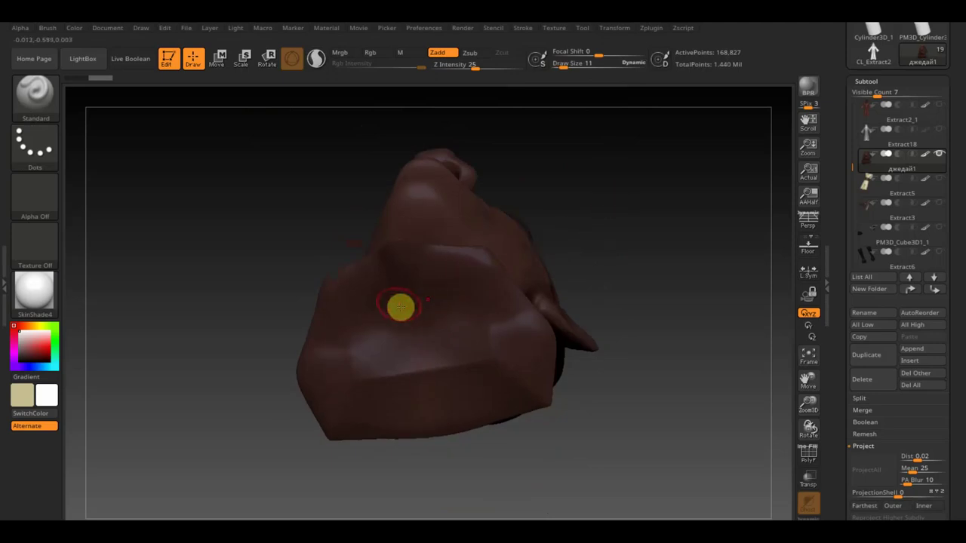
{"action": "key", "text": "ctrl"}
{"action": "mouse_move", "coordinate": [395, 302]}
{"action": "left_mouse_down", "text": "ctrl"}
{"action": "mouse_move", "coordinate": [414, 276]}
{"action": "mouse_move", "coordinate": [370, 283]}
{"action": "mouse_move", "coordinate": [347, 306]}
{"action": "mouse_move", "coordinate": [325, 370]}
{"action": "mouse_move", "coordinate": [334, 410]}
{"action": "mouse_move", "coordinate": [314, 366]}
{"action": "mouse_move", "coordinate": [328, 321]}
{"action": "mouse_move", "coordinate": [351, 280]}
{"action": "mouse_move", "coordinate": [388, 265]}
{"action": "left_mouse_up", "text": "ctrl"}
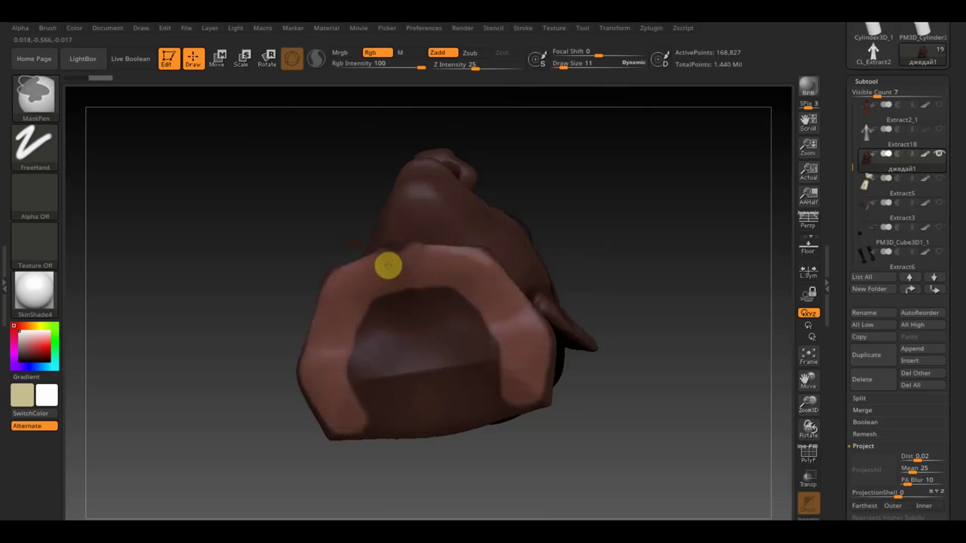
{"action": "mouse_move", "coordinate": [517, 323]}
{"action": "left_mouse_down", "text": "ctrl"}
{"action": "mouse_move", "coordinate": [533, 388]}
{"action": "mouse_move", "coordinate": [542, 329]}
{"action": "mouse_move", "coordinate": [520, 415]}
{"action": "mouse_move", "coordinate": [377, 440]}
{"action": "mouse_move", "coordinate": [463, 421]}
{"action": "mouse_move", "coordinate": [365, 413]}
{"action": "mouse_move", "coordinate": [511, 370]}
{"action": "mouse_move", "coordinate": [472, 347]}
{"action": "mouse_move", "coordinate": [472, 337]}
{"action": "mouse_move", "coordinate": [391, 330]}
{"action": "mouse_move", "coordinate": [398, 300]}
{"action": "left_mouse_up", "text": "ctrl"}
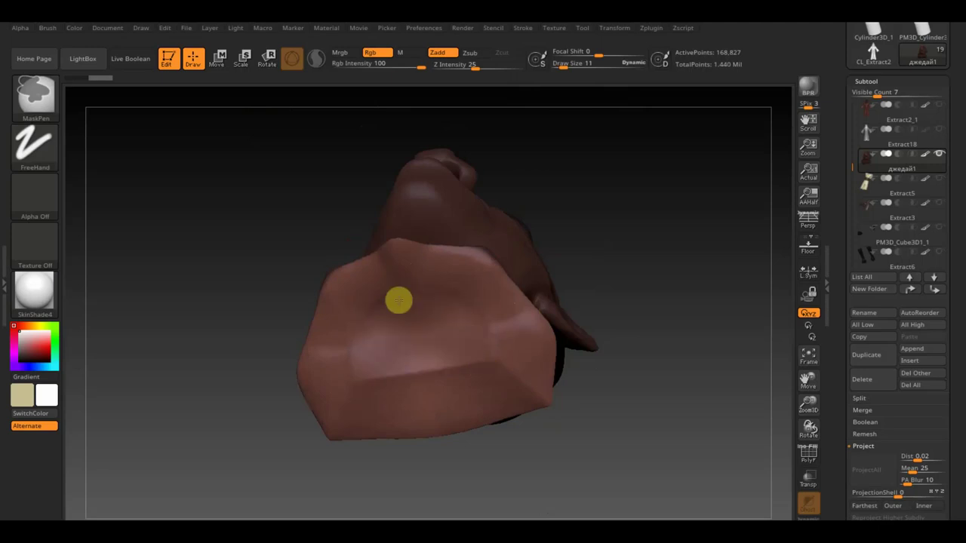
- Unmask the neck's flared and lower edges, then frame the head in a front view
{"action": "mouse_move", "coordinate": [604, 392]}
{"action": "left_mouse_down"}
{"action": "mouse_move", "coordinate": [642, 369]}
{"action": "mouse_move", "coordinate": [619, 384]}
{"action": "mouse_move", "coordinate": [582, 334]}
{"action": "left_mouse_up"}
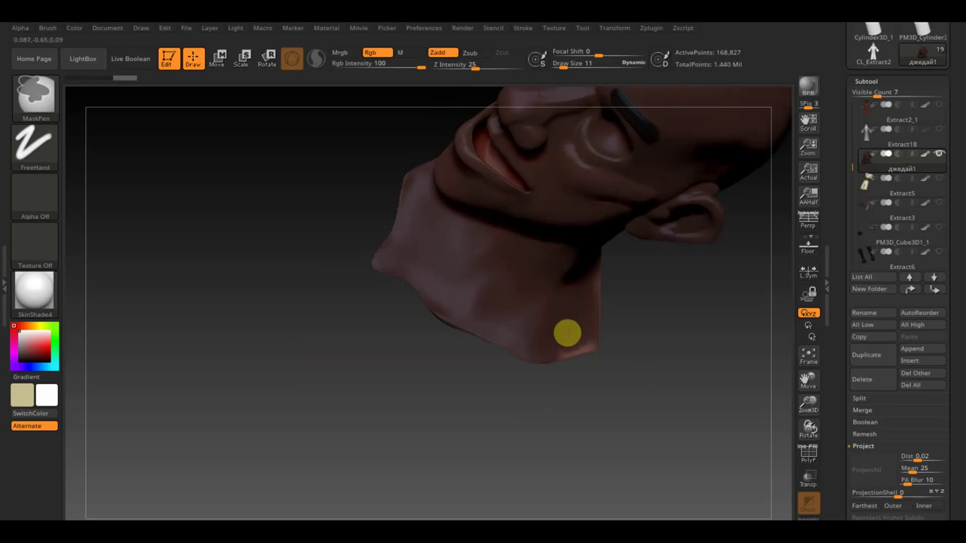
{"action": "left_click_drag", "start_coordinate": [658, 350], "coordinate": [692, 220]}
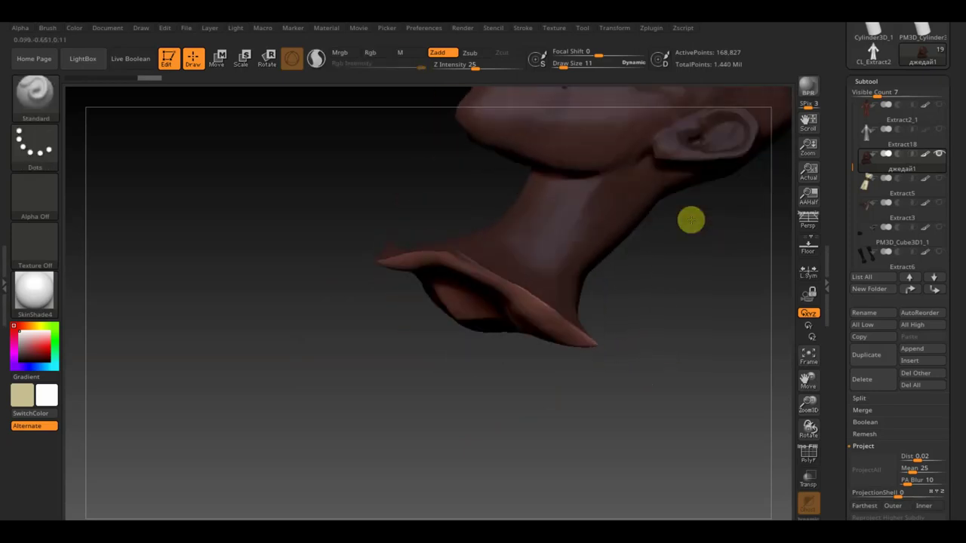
{"action": "left_click_drag", "start_coordinate": [548, 339], "coordinate": [490, 281], "text": "ctrl"}
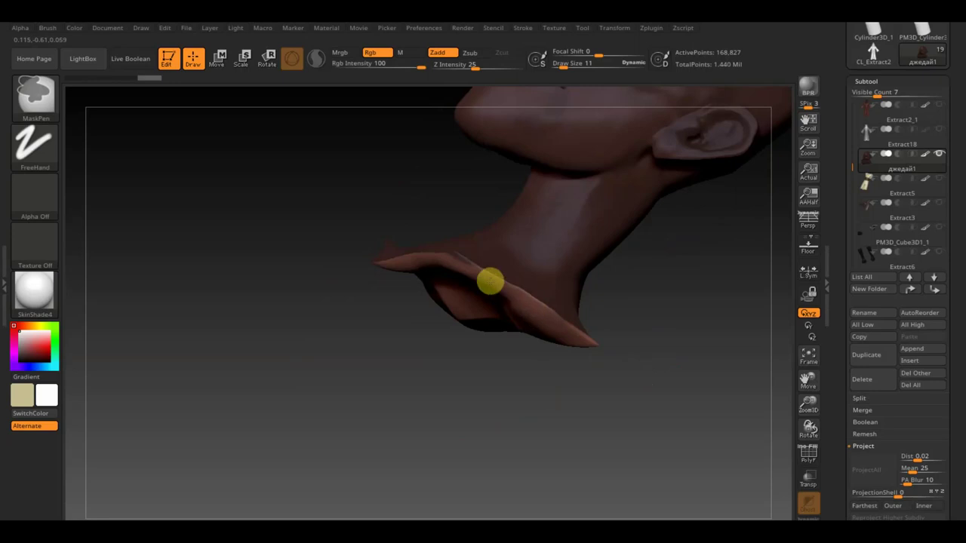
{"action": "mouse_move", "coordinate": [375, 260]}
{"action": "left_mouse_down"}
{"action": "mouse_move", "coordinate": [313, 267]}
{"action": "mouse_move", "coordinate": [327, 401]}
{"action": "left_mouse_up"}
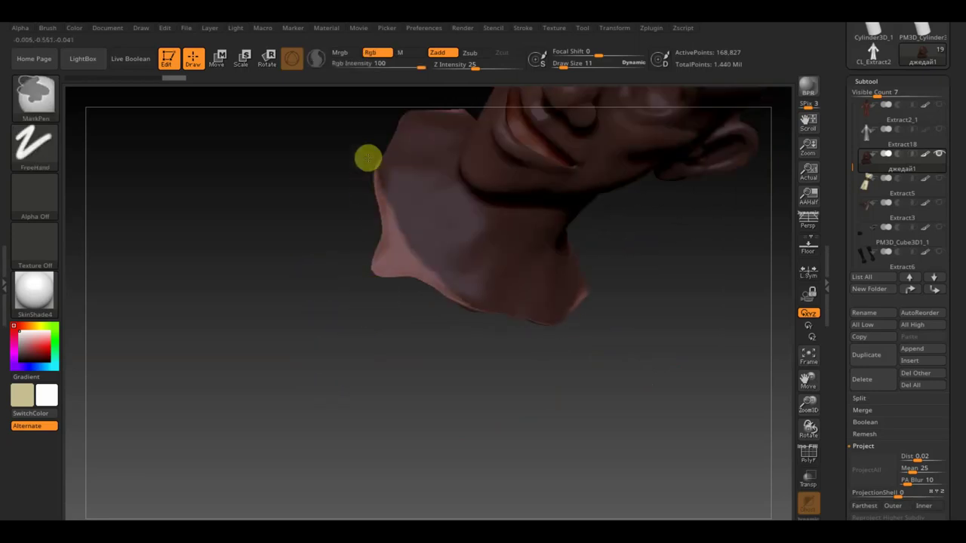
{"action": "mouse_move", "coordinate": [399, 104]}
{"action": "left_mouse_down"}
{"action": "mouse_move", "coordinate": [385, 134]}
{"action": "mouse_move", "coordinate": [384, 205]}
{"action": "mouse_move", "coordinate": [399, 257]}
{"action": "mouse_move", "coordinate": [621, 375]}
{"action": "left_mouse_up"}
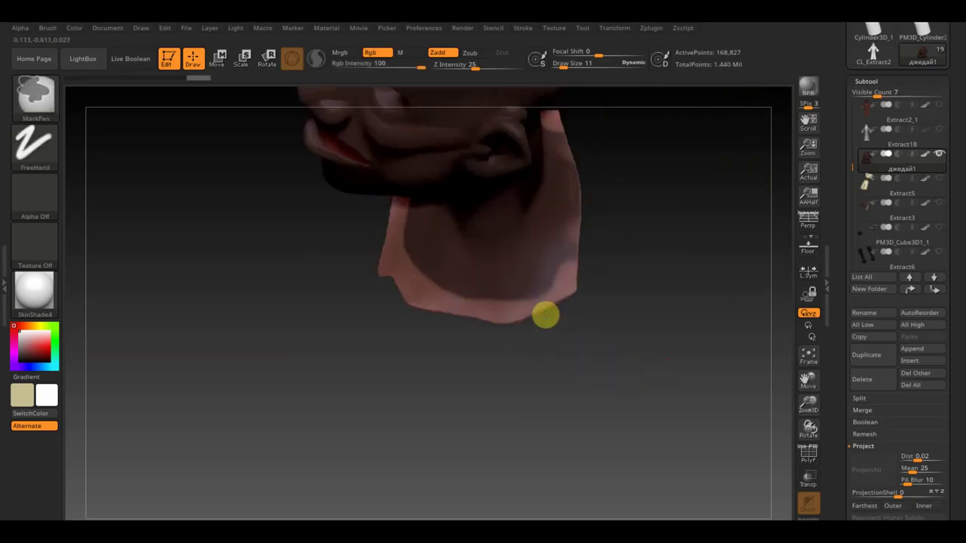
{"action": "mouse_move", "coordinate": [545, 316]}
{"action": "left_mouse_down", "text": "ctrl"}
{"action": "mouse_move", "coordinate": [582, 224]}
{"action": "mouse_move", "coordinate": [566, 151]}
{"action": "left_mouse_up", "text": "ctrl"}
{"action": "mouse_move", "coordinate": [652, 308]}
{"action": "left_mouse_down"}
{"action": "mouse_move", "coordinate": [692, 192]}
{"action": "mouse_move", "coordinate": [668, 246]}
{"action": "mouse_move", "coordinate": [697, 332]}
{"action": "mouse_move", "coordinate": [687, 418]}
{"action": "mouse_move", "coordinate": [679, 406]}
{"action": "mouse_move", "coordinate": [641, 409]}
{"action": "mouse_move", "coordinate": [647, 431]}
{"action": "mouse_move", "coordinate": [635, 439]}
{"action": "mouse_move", "coordinate": [640, 376]}
{"action": "left_mouse_up"}
{"action": "key", "text": "f"}
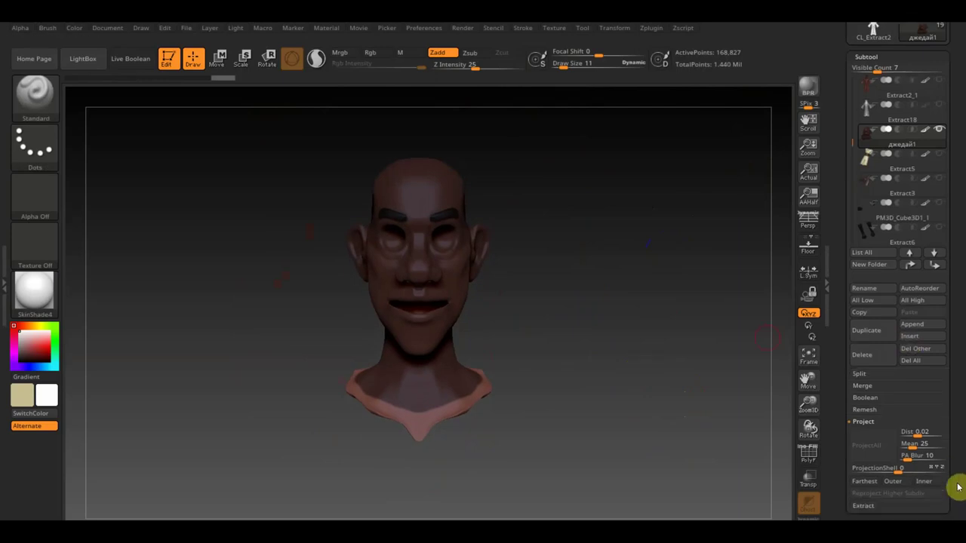
- Extract the collar band as a new 0.02-thick, double-sided Extract3 subtool and clear the mask
{"action": "scroll", "coordinate": [936, 483], "scroll_direction": "down", "scroll_amount": 5}
{"action": "left_click", "coordinate": [887, 396]}
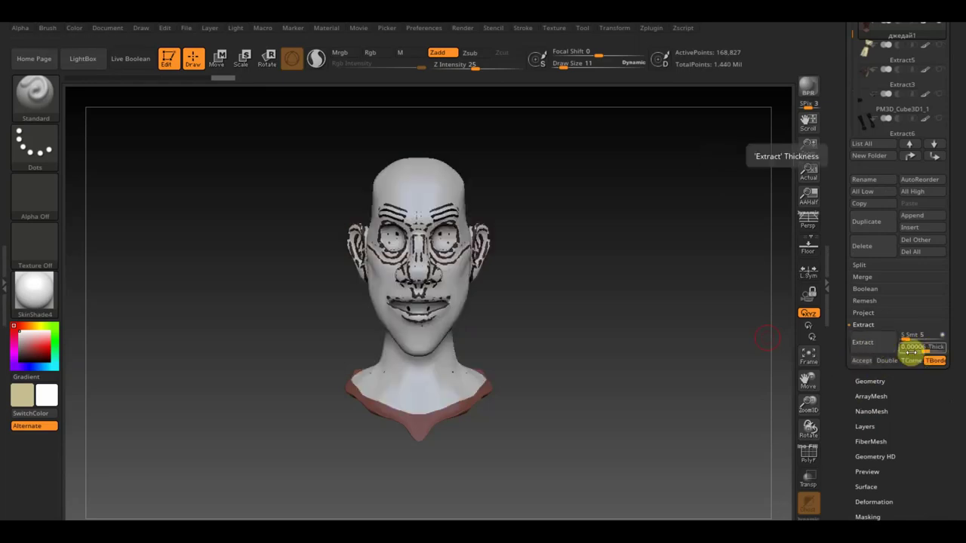
{"action": "left_click", "coordinate": [861, 361]}
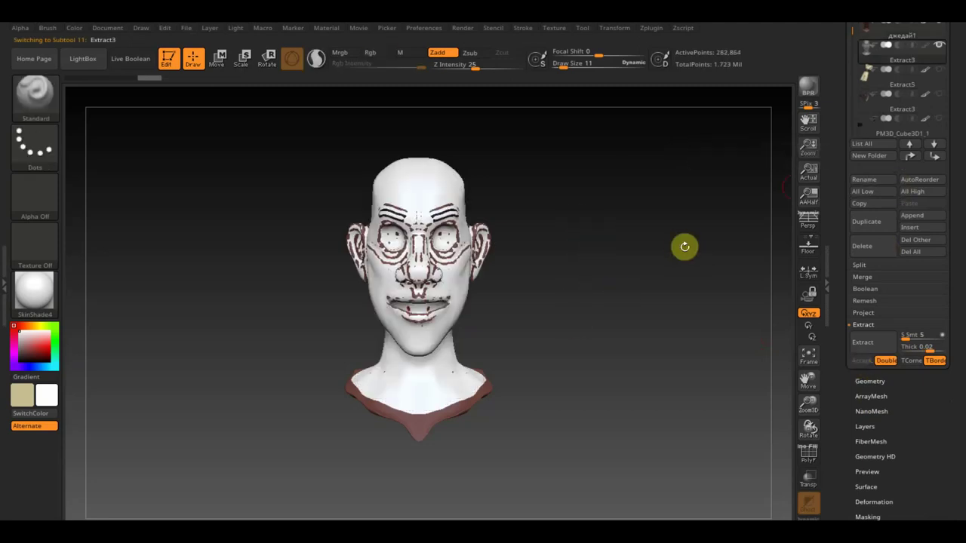
{"action": "left_click_drag", "start_coordinate": [961, 84], "coordinate": [960, 114]}
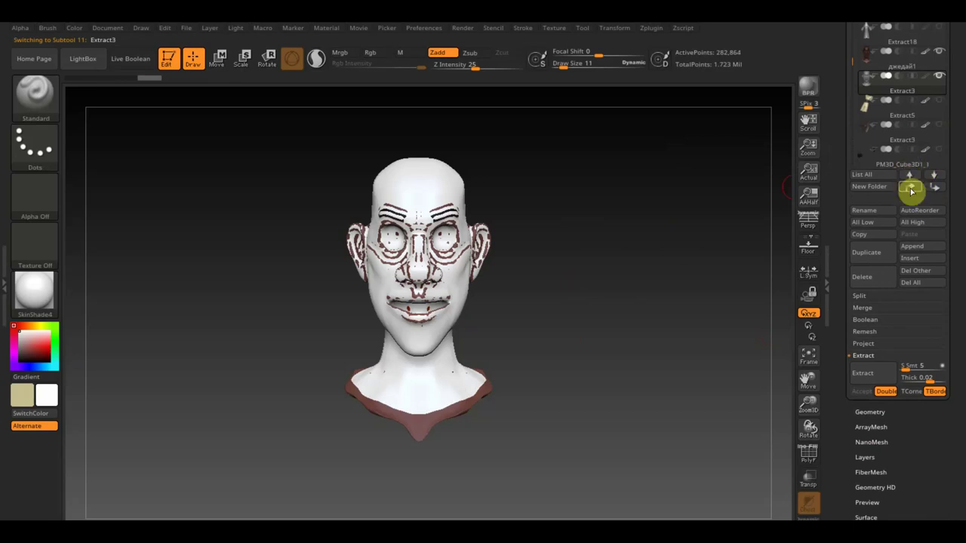
- Move Extract3 up the subtool list, hide it, and view the neck from below
{"action": "left_click", "coordinate": [910, 188]}
{"action": "left_click", "coordinate": [939, 77]}
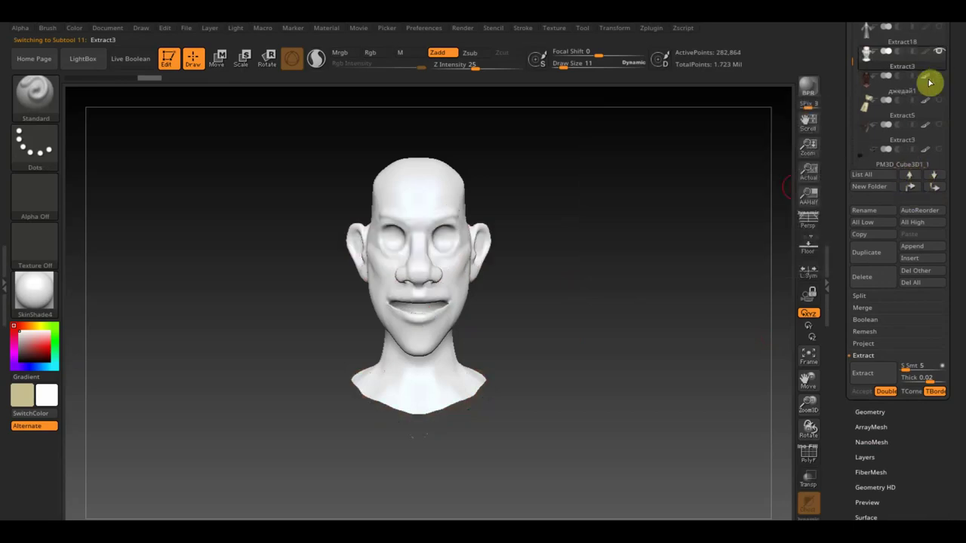
{"action": "left_click_drag", "start_coordinate": [762, 241], "coordinate": [682, 304]}
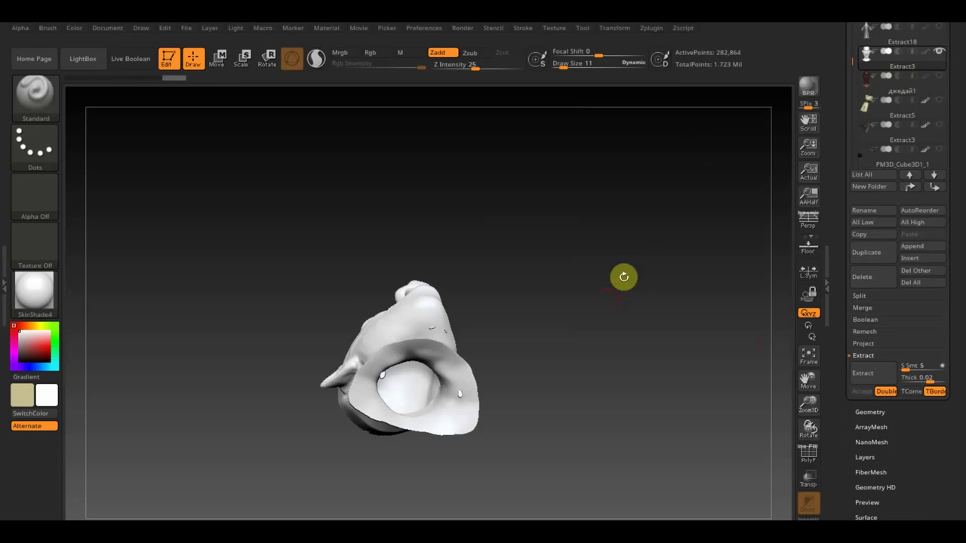
{"action": "mouse_move", "coordinate": [591, 360]}
{"action": "left_mouse_down", "text": "alt"}
{"action": "mouse_move", "coordinate": [574, 477]}
{"action": "mouse_move", "coordinate": [590, 449]}
{"action": "mouse_move", "coordinate": [589, 400]}
{"action": "left_mouse_up", "text": "alt"}
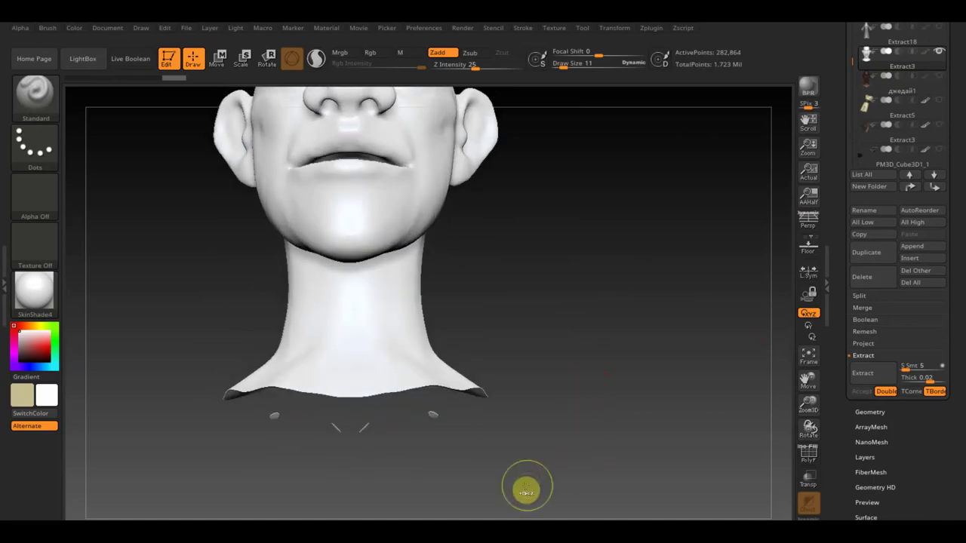
- Box-hide the stray fragments below the neck and return to a front view
{"action": "key", "text": "ctrl"}
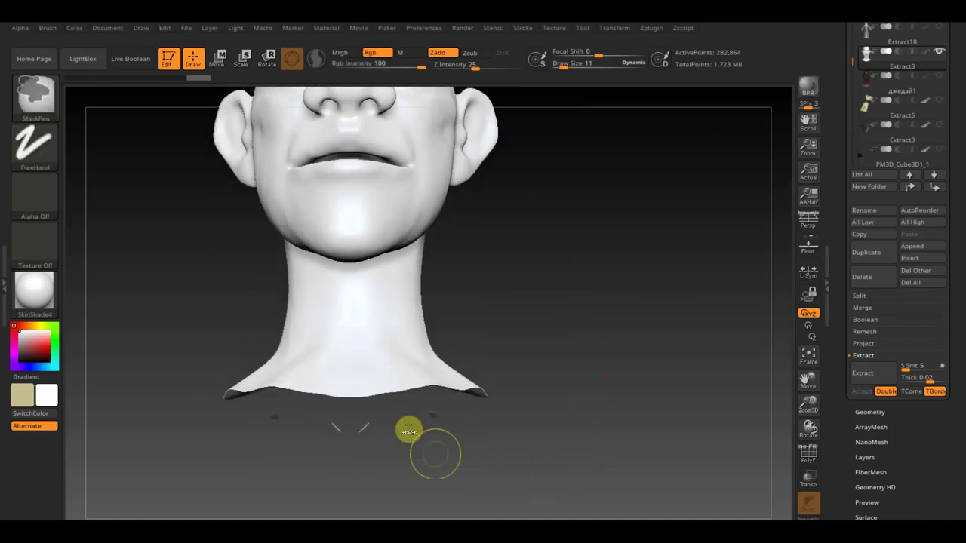
{"action": "mouse_move", "coordinate": [471, 482]}
{"action": "left_mouse_down", "text": "ctrl"}
{"action": "mouse_move", "coordinate": [236, 407]}
{"action": "mouse_move", "coordinate": [240, 414]}
{"action": "left_mouse_up", "text": "ctrl"}
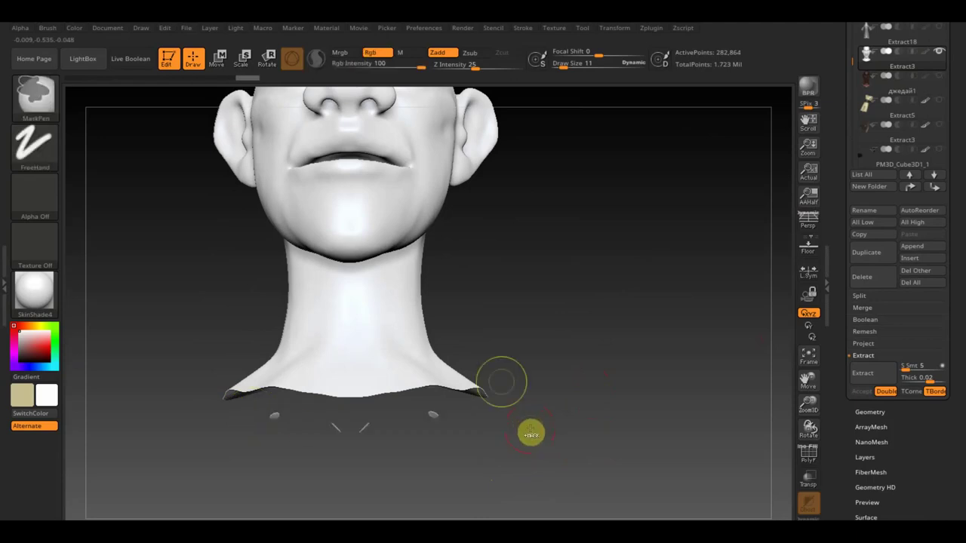
{"action": "key", "text": "ctrl+shift"}
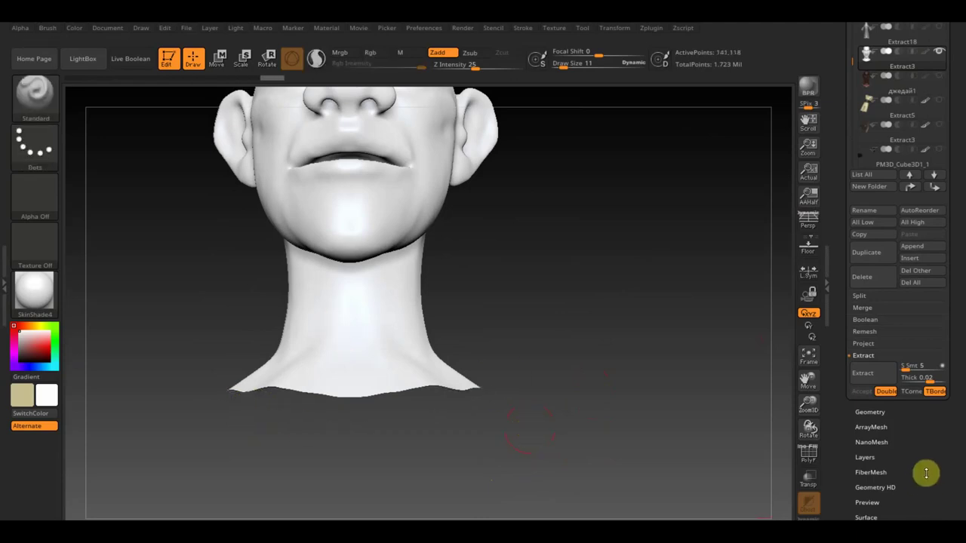
{"action": "scroll", "coordinate": [925, 473], "scroll_direction": "down", "scroll_amount": 2}
{"action": "left_click_drag", "start_coordinate": [700, 350], "coordinate": [703, 375]}
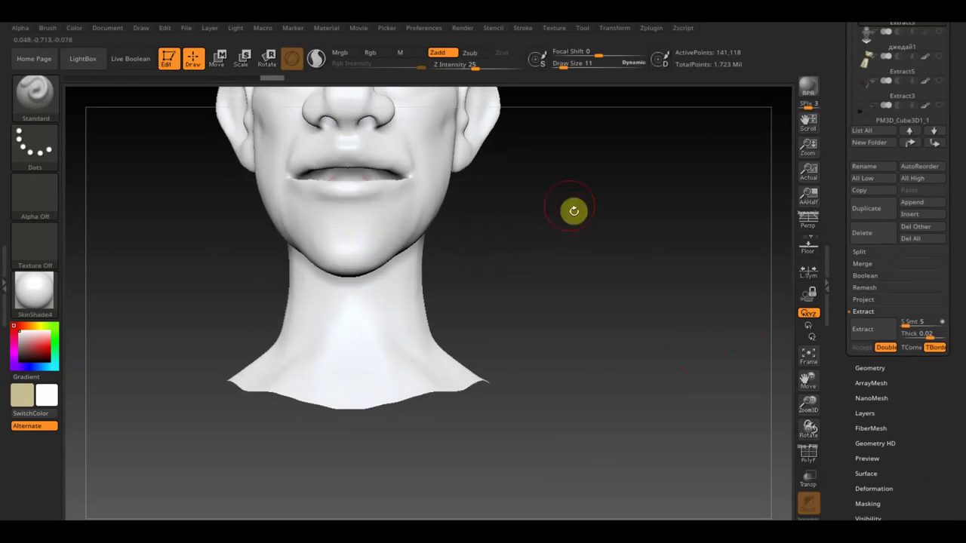
{"action": "mouse_move", "coordinate": [574, 211]}
{"action": "left_mouse_down"}
{"action": "mouse_move", "coordinate": [564, 201]}
{"action": "mouse_move", "coordinate": [609, 351]}
{"action": "mouse_move", "coordinate": [592, 326]}
{"action": "left_mouse_up"}
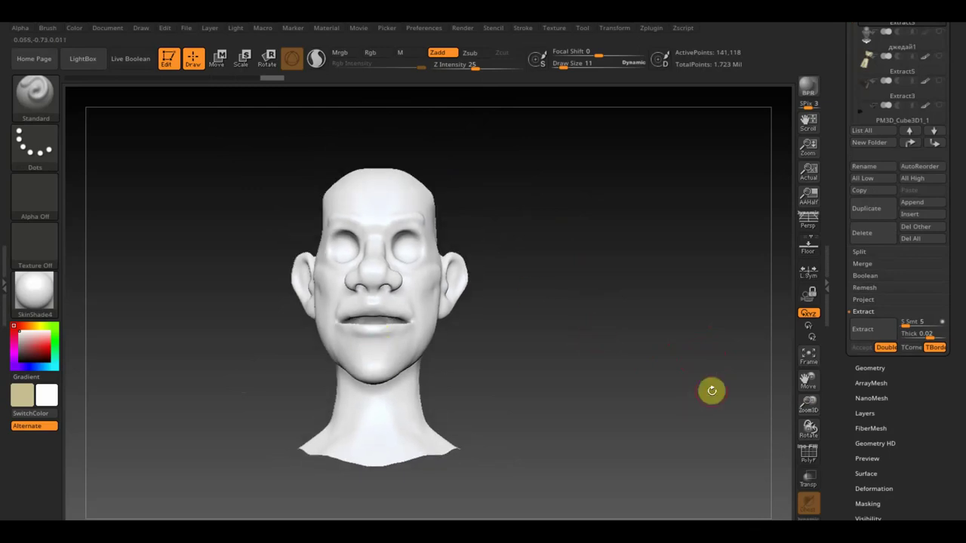
- Apply Del Hidden from Modify Topology, cutting total points to 1.581 Mil and opening the neck
{"action": "left_click", "coordinate": [872, 366]}
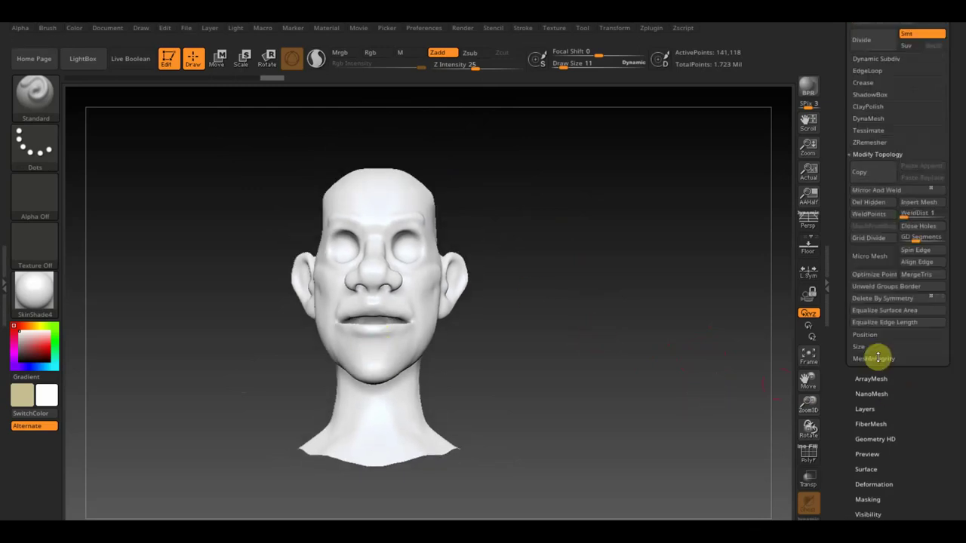
{"action": "left_click", "coordinate": [899, 187]}
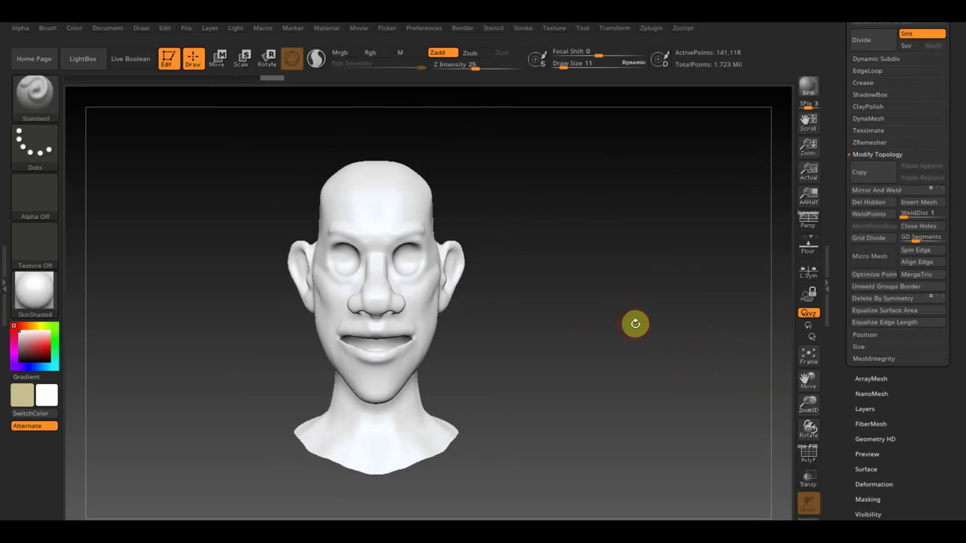
{"action": "mouse_move", "coordinate": [960, 160]}
{"action": "left_mouse_down"}
{"action": "mouse_move", "coordinate": [963, 225]}
{"action": "mouse_move", "coordinate": [955, 194]}
{"action": "left_mouse_up"}
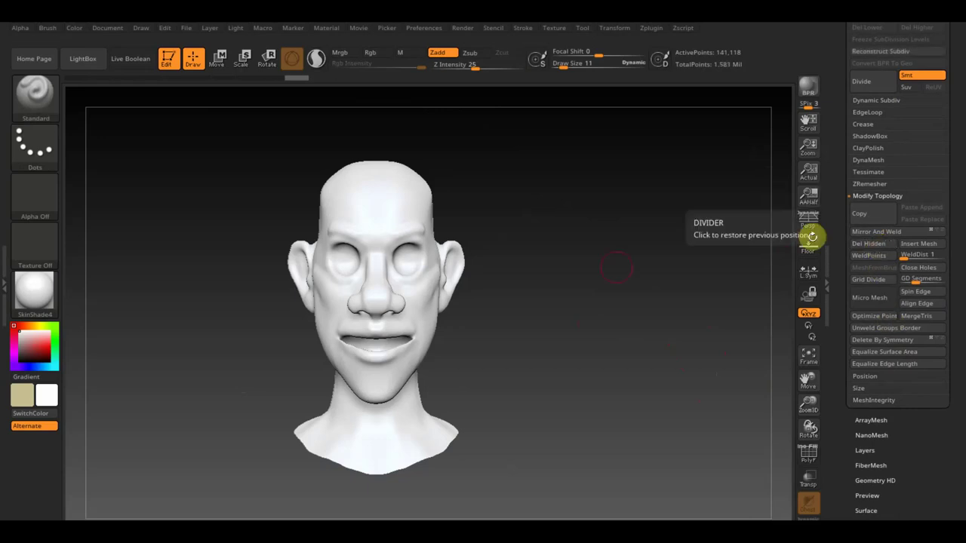
{"action": "mouse_move", "coordinate": [640, 370]}
{"action": "left_mouse_down"}
{"action": "mouse_move", "coordinate": [639, 340]}
{"action": "mouse_move", "coordinate": [610, 431]}
{"action": "mouse_move", "coordinate": [606, 416]}
{"action": "mouse_move", "coordinate": [628, 385]}
{"action": "mouse_move", "coordinate": [651, 394]}
{"action": "mouse_move", "coordinate": [645, 194]}
{"action": "mouse_move", "coordinate": [671, 472]}
{"action": "mouse_move", "coordinate": [638, 245]}
{"action": "mouse_move", "coordinate": [660, 313]}
{"action": "left_mouse_up"}
{"action": "scroll", "coordinate": [945, 453], "scroll_direction": "down", "scroll_amount": 5}
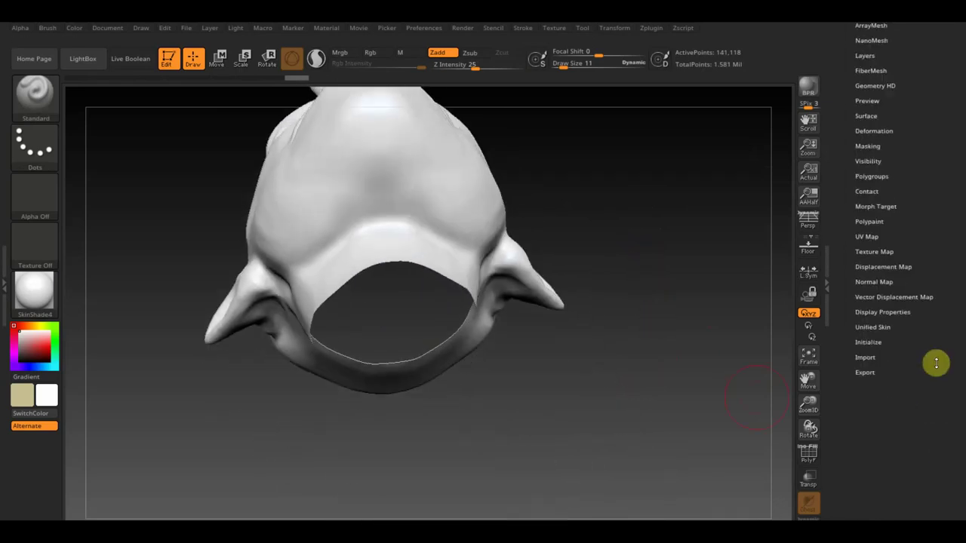
- Turn on Double in Display Properties so the head renders double-sided
{"action": "scroll", "coordinate": [910, 369], "scroll_direction": "up", "scroll_amount": 3}
{"action": "left_click", "coordinate": [882, 346]}
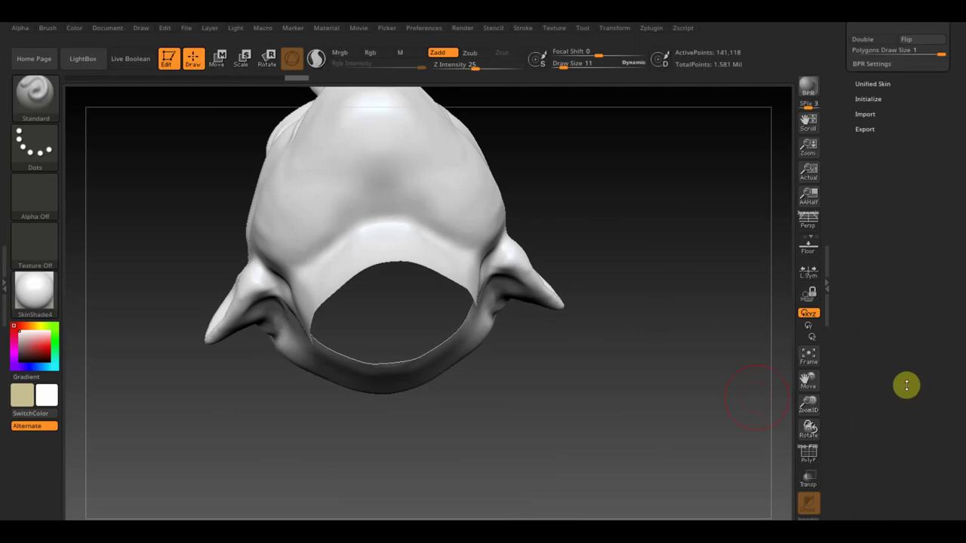
{"action": "scroll", "coordinate": [906, 385], "scroll_direction": "up", "scroll_amount": 5}
{"action": "left_click", "coordinate": [863, 251]}
{"action": "mouse_move", "coordinate": [685, 254]}
{"action": "left_mouse_down"}
{"action": "mouse_move", "coordinate": [673, 291]}
{"action": "mouse_move", "coordinate": [680, 342]}
{"action": "mouse_move", "coordinate": [661, 234]}
{"action": "mouse_move", "coordinate": [674, 254]}
{"action": "mouse_move", "coordinate": [684, 207]}
{"action": "mouse_move", "coordinate": [654, 254]}
{"action": "mouse_move", "coordinate": [690, 414]}
{"action": "mouse_move", "coordinate": [675, 400]}
{"action": "mouse_move", "coordinate": [698, 345]}
{"action": "mouse_move", "coordinate": [593, 218]}
{"action": "mouse_move", "coordinate": [667, 351]}
{"action": "left_mouse_up"}
- Bring the Tool > Geometry section back up
{"action": "scroll", "coordinate": [944, 64], "scroll_direction": "up", "scroll_amount": 1}
{"action": "left_click_drag", "start_coordinate": [945, 64], "coordinate": [954, 169]}
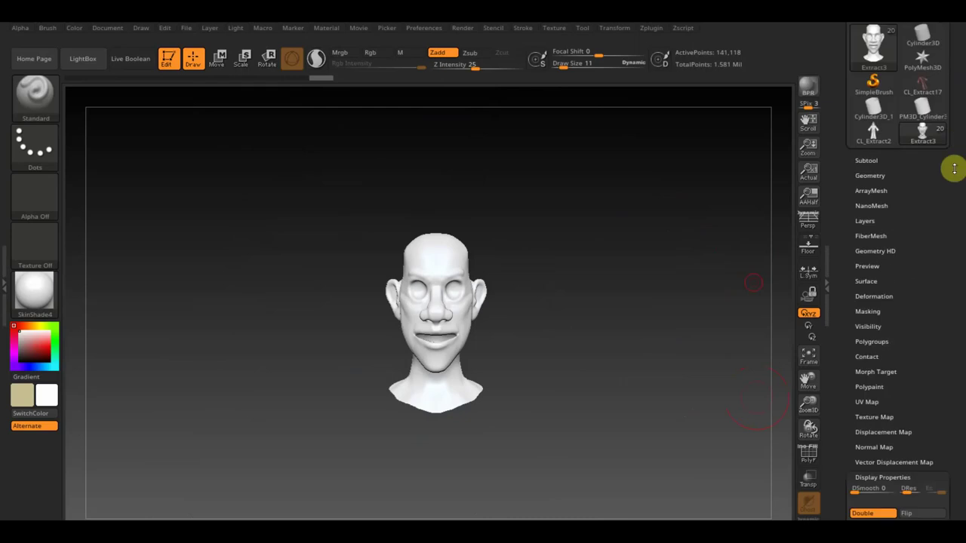
{"action": "left_click", "coordinate": [869, 178]}
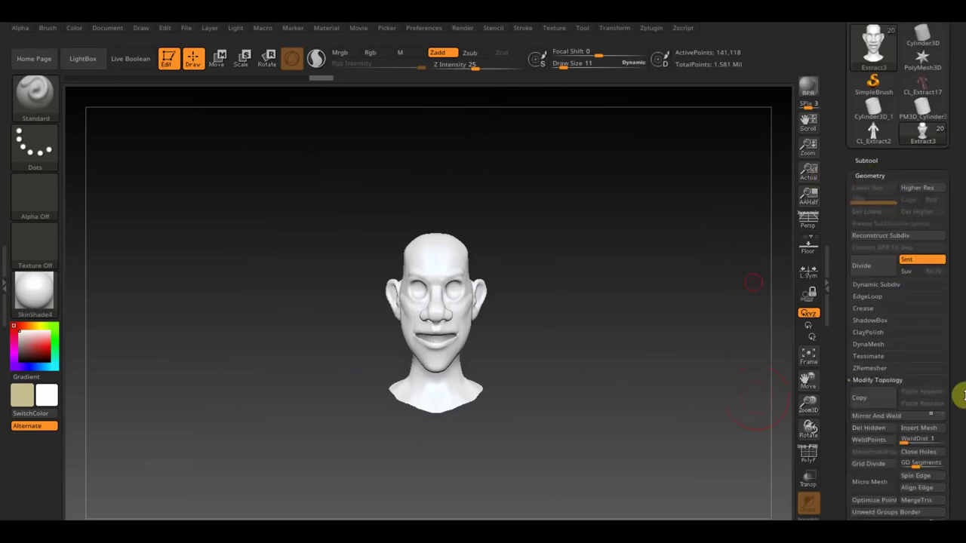
{"action": "left_click_drag", "start_coordinate": [962, 396], "coordinate": [960, 320]}
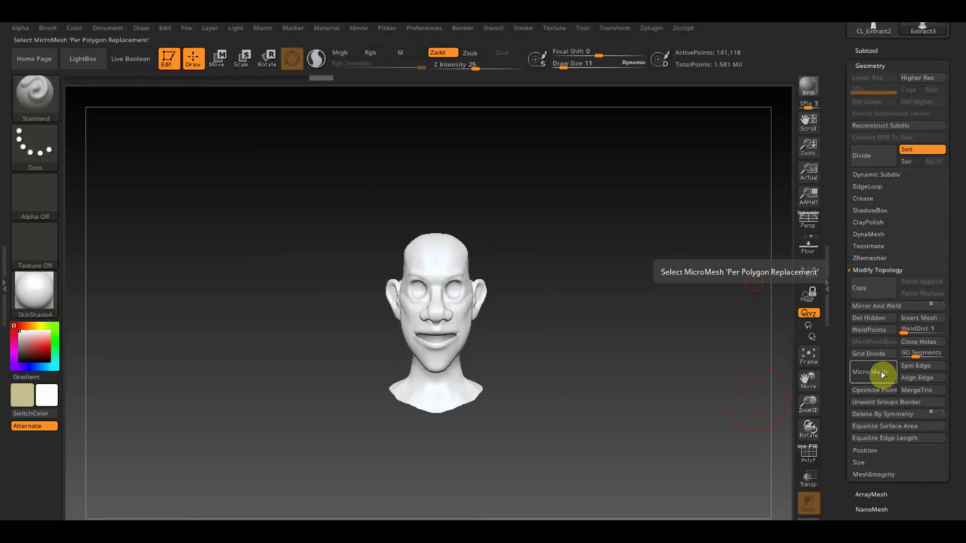
- Run ZRemesher on the head, reducing it to 1,615 active points, and inspect the result
{"action": "left_click", "coordinate": [875, 258]}
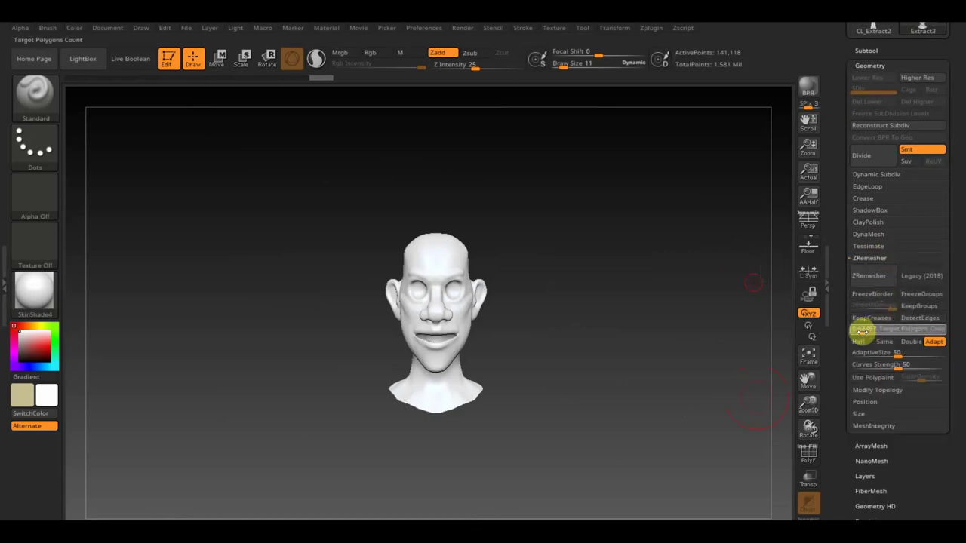
{"action": "left_click", "coordinate": [871, 277]}
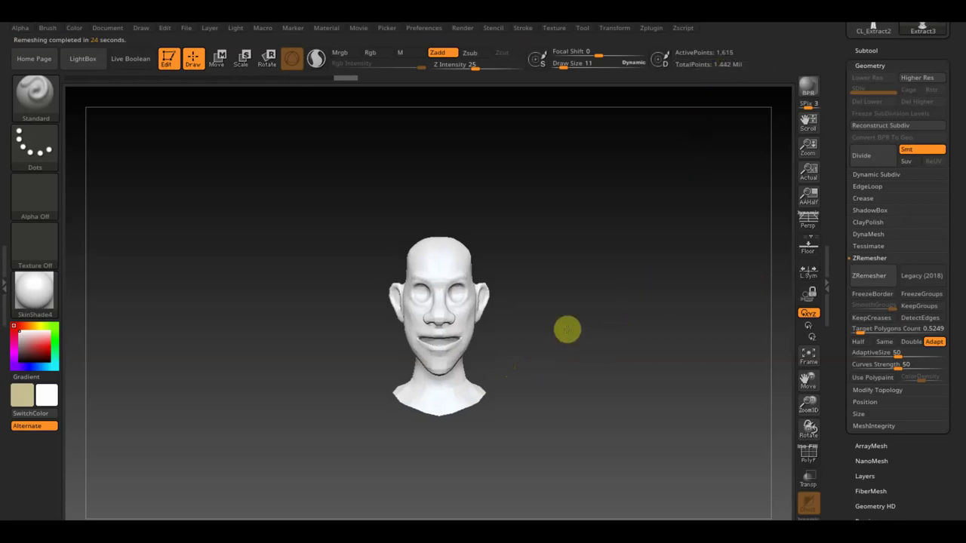
{"action": "scroll", "coordinate": [595, 344], "scroll_direction": "up", "scroll_amount": 5}
{"action": "mouse_move", "coordinate": [608, 410]}
{"action": "left_mouse_down"}
{"action": "mouse_move", "coordinate": [671, 410]}
{"action": "mouse_move", "coordinate": [567, 410]}
{"action": "mouse_move", "coordinate": [607, 408]}
{"action": "left_mouse_up"}
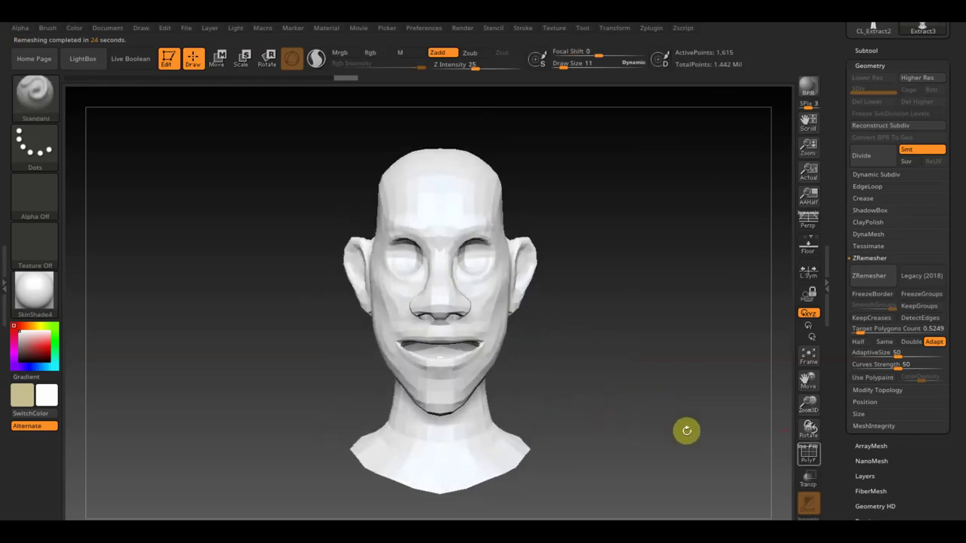
- Show the PolyF wireframe and smooth the mesh around the mouth and chin
{"action": "key", "text": "shift+f"}
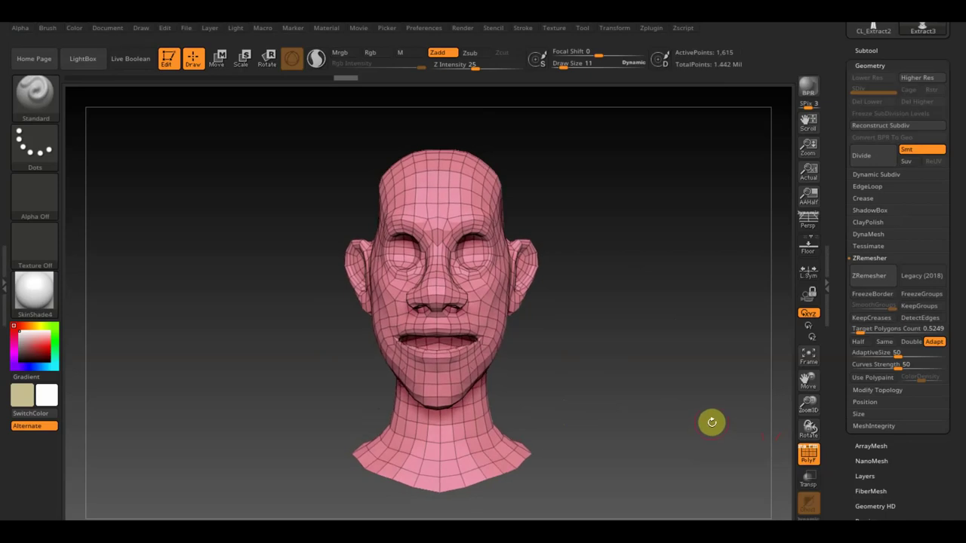
{"action": "left_click_drag", "start_coordinate": [675, 412], "coordinate": [689, 445], "text": "alt"}
{"action": "left_click_drag", "start_coordinate": [669, 354], "coordinate": [669, 391], "text": "alt"}
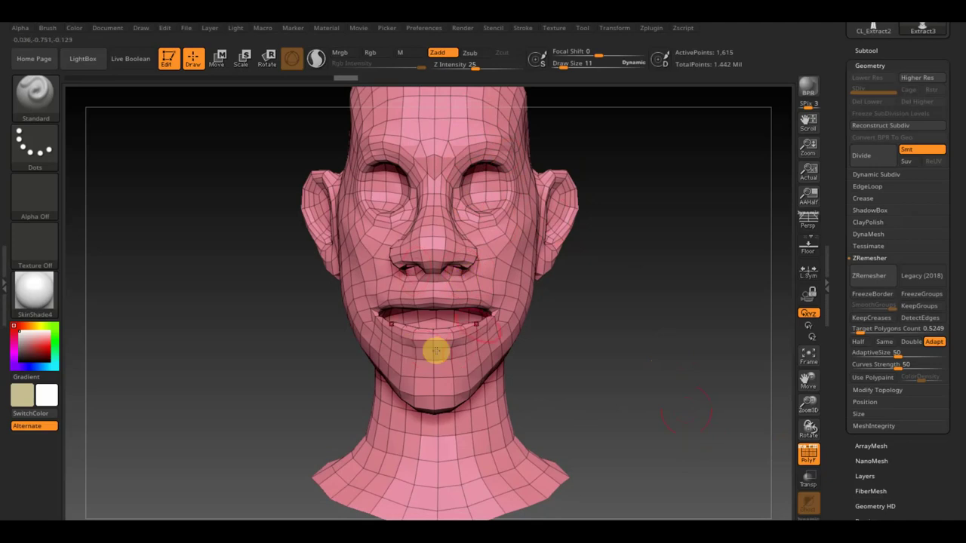
{"action": "left_click_drag", "start_coordinate": [497, 336], "coordinate": [599, 369], "text": "shift"}
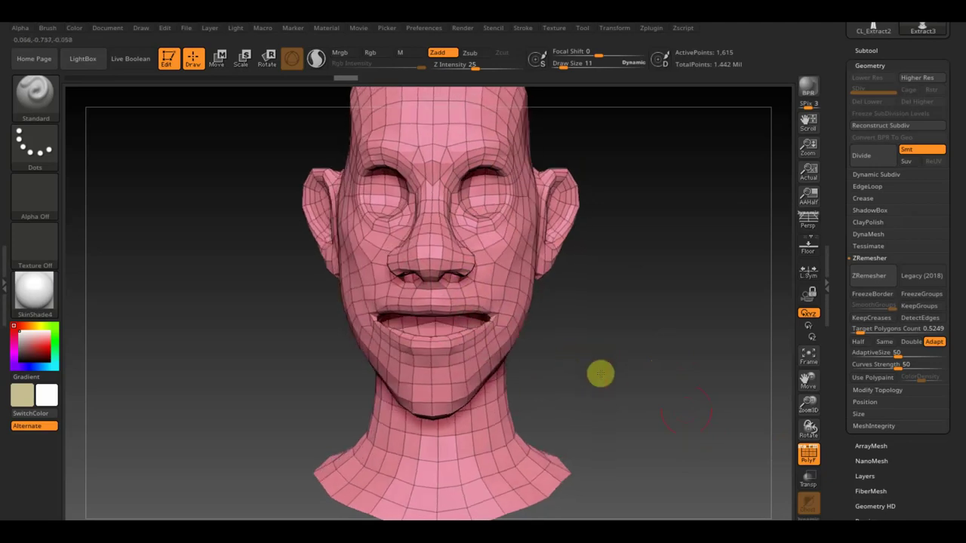
{"action": "left_click_drag", "start_coordinate": [641, 425], "coordinate": [627, 390], "text": "alt"}
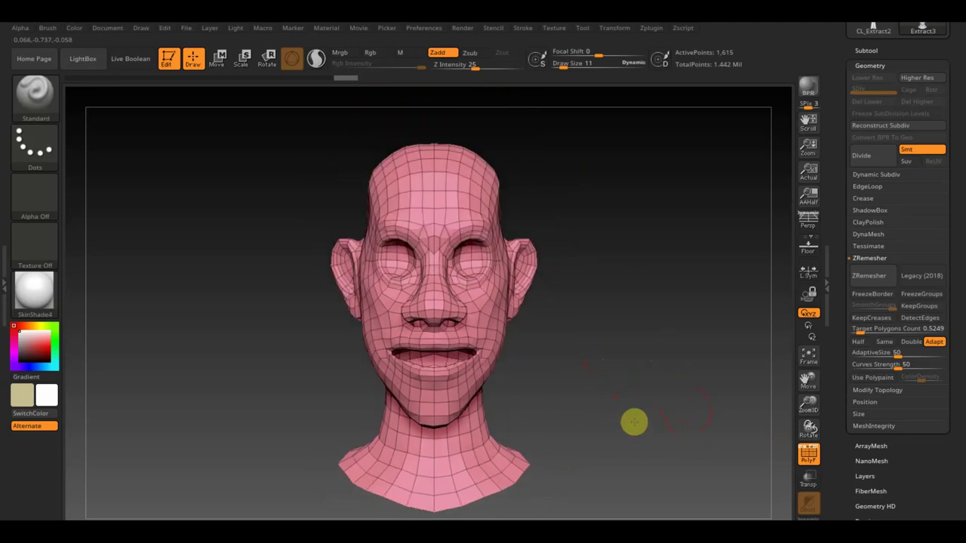
- Subdivide the head to level 3, reaching 25,693 active points
{"action": "mouse_move", "coordinate": [618, 425]}
{"action": "left_mouse_down", "text": "alt"}
{"action": "mouse_move", "coordinate": [617, 407]}
{"action": "mouse_move", "coordinate": [500, 420]}
{"action": "mouse_move", "coordinate": [490, 370]}
{"action": "left_mouse_up", "text": "alt"}
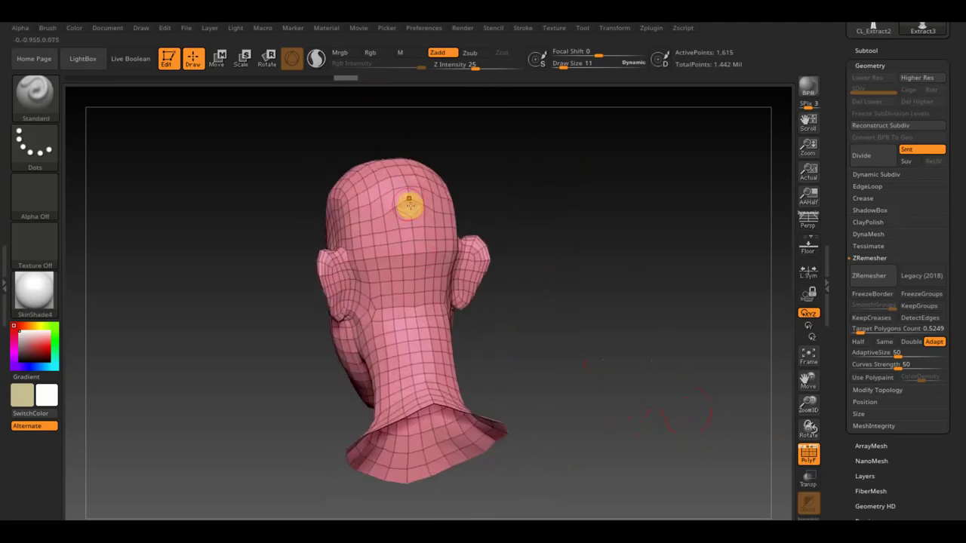
{"action": "mouse_move", "coordinate": [561, 350]}
{"action": "left_mouse_down"}
{"action": "mouse_move", "coordinate": [559, 372]}
{"action": "mouse_move", "coordinate": [621, 364]}
{"action": "mouse_move", "coordinate": [679, 330]}
{"action": "mouse_move", "coordinate": [674, 356]}
{"action": "left_mouse_up"}
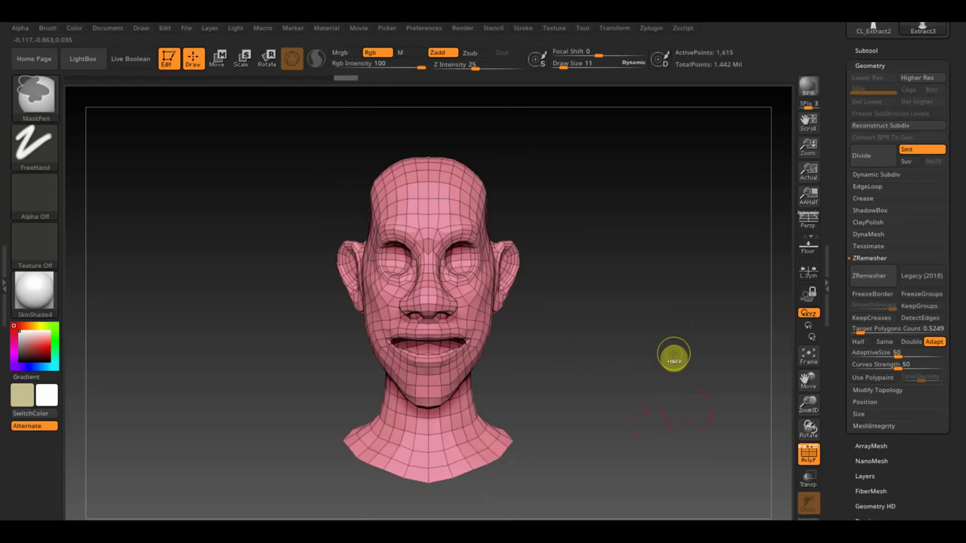
{"action": "key", "text": "d"}
{"action": "key", "text": "d"}
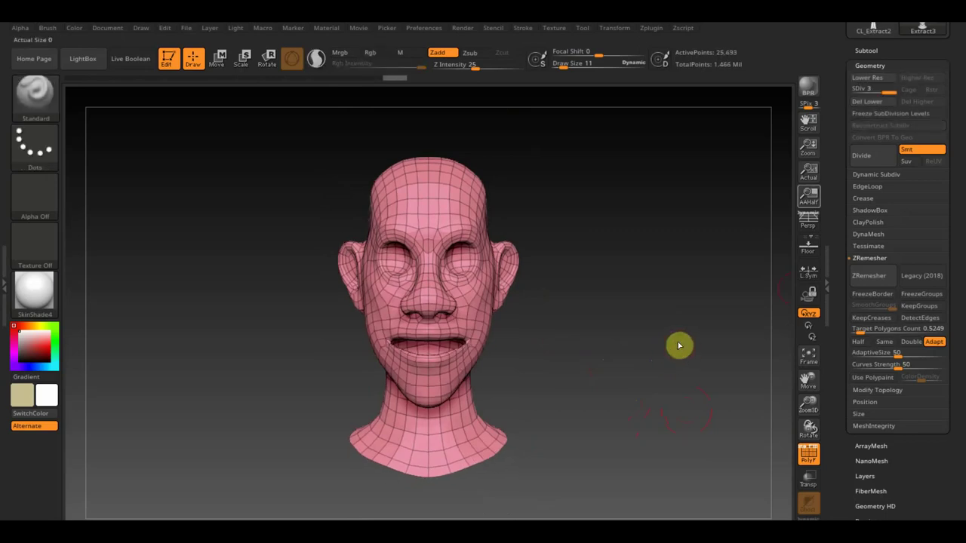
{"action": "left_click", "coordinate": [868, 48]}
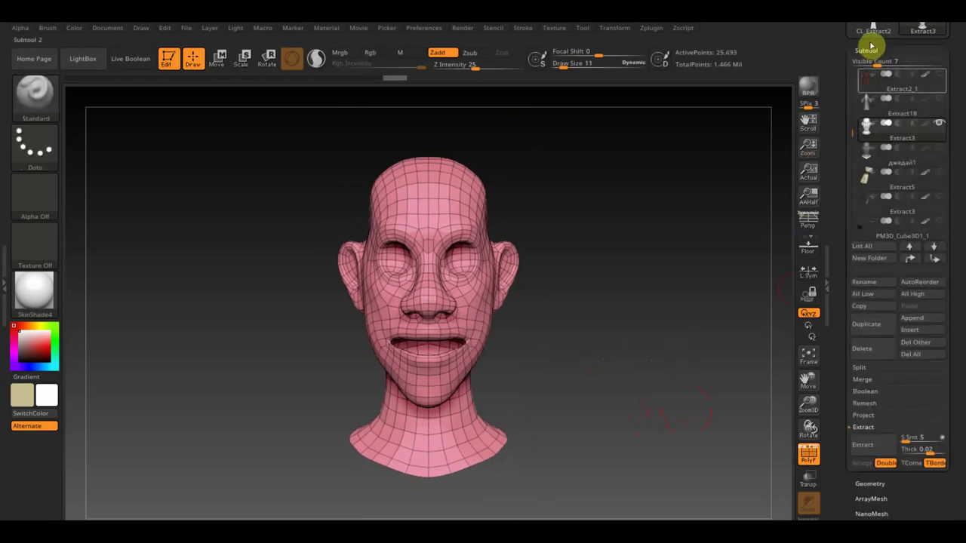
- Show the Extract3 subtool, turn off the PolyF wireframe, and select Extract3
{"action": "left_click", "coordinate": [939, 148]}
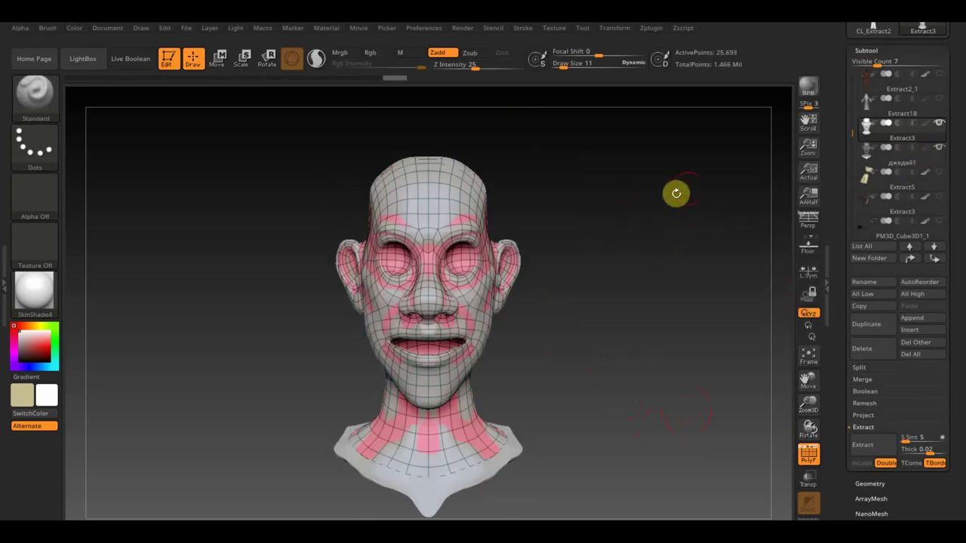
{"action": "left_click", "coordinate": [880, 163]}
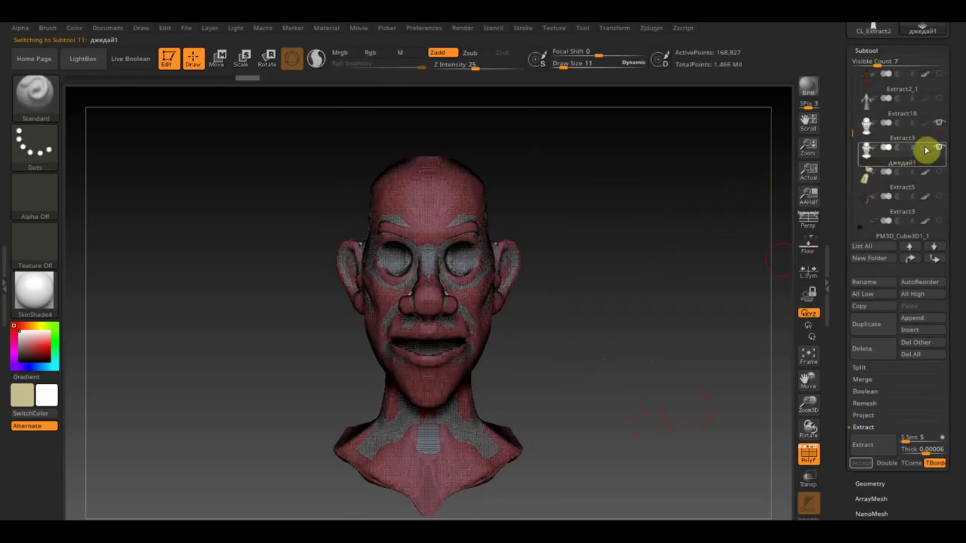
{"action": "left_click", "coordinate": [809, 454]}
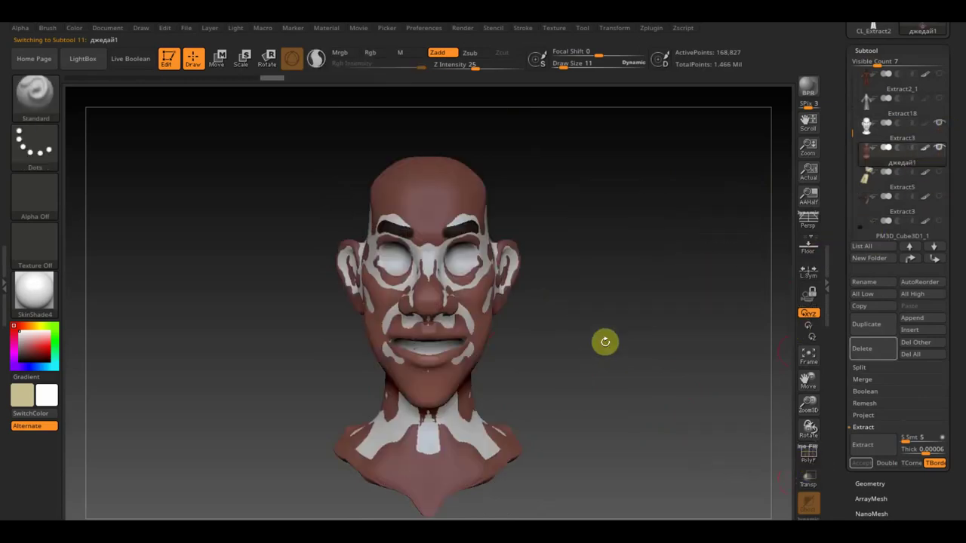
{"action": "left_click", "coordinate": [908, 136]}
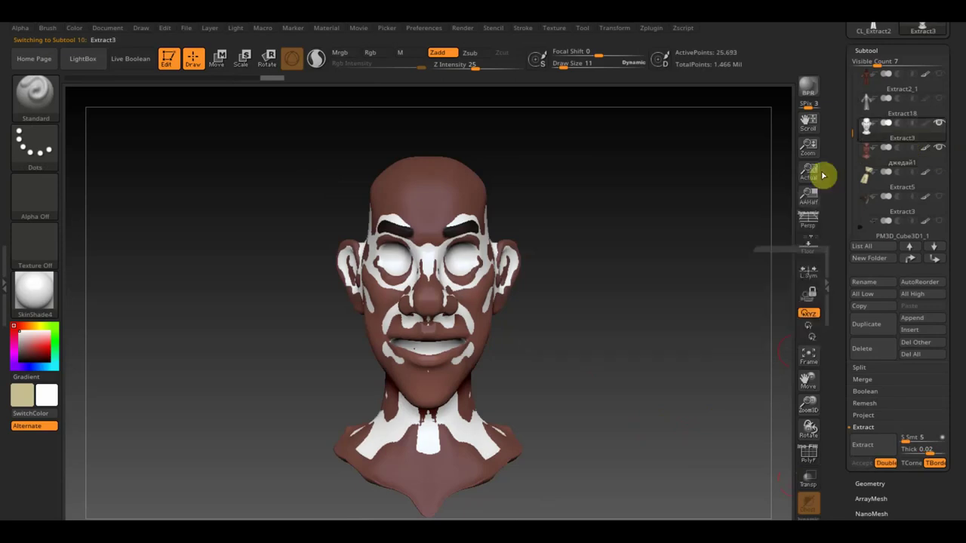
- Run ProjectAll to project the original sculpt's polypaint onto Extract3, then hide the original
{"action": "left_click", "coordinate": [867, 415]}
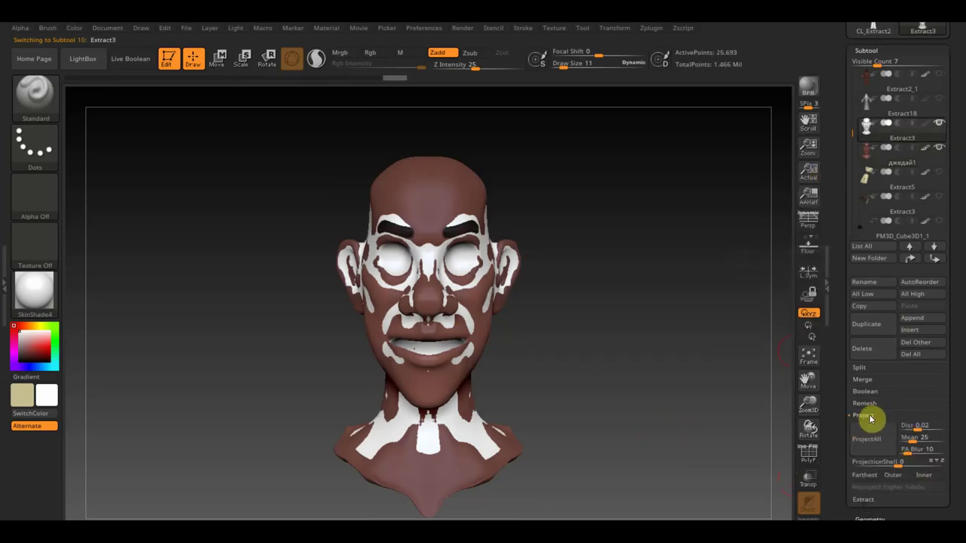
{"action": "left_click", "coordinate": [866, 439]}
{"action": "left_click", "coordinate": [719, 464]}
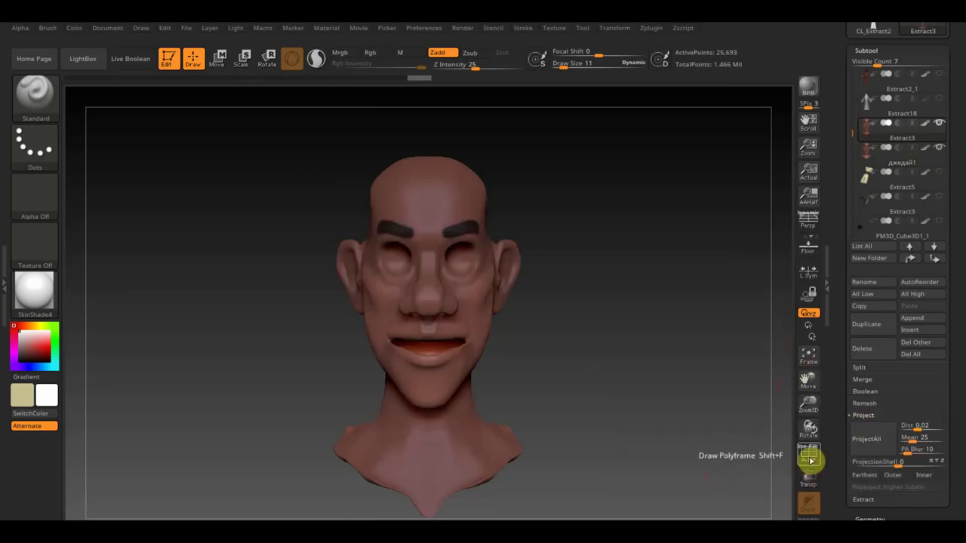
{"action": "left_click", "coordinate": [939, 149]}
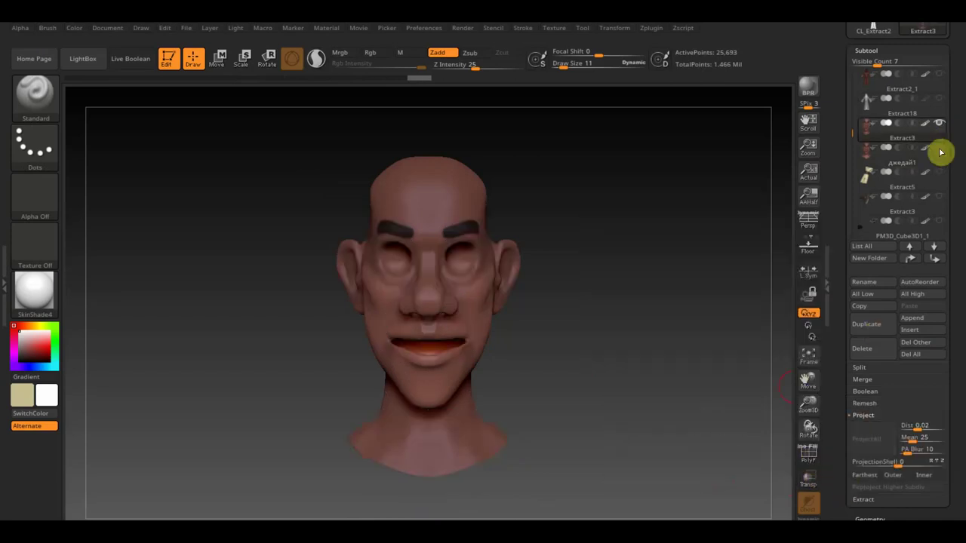
{"action": "left_click_drag", "start_coordinate": [762, 301], "coordinate": [707, 312]}
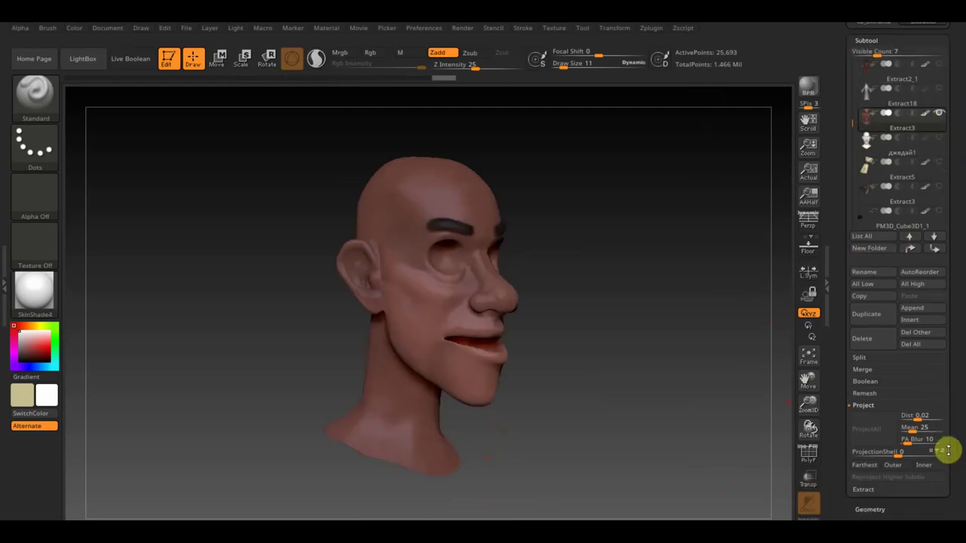
{"action": "left_click_drag", "start_coordinate": [944, 448], "coordinate": [941, 359]}
{"action": "left_click", "coordinate": [878, 298]}
{"action": "left_click_drag", "start_coordinate": [910, 207], "coordinate": [916, 290]}
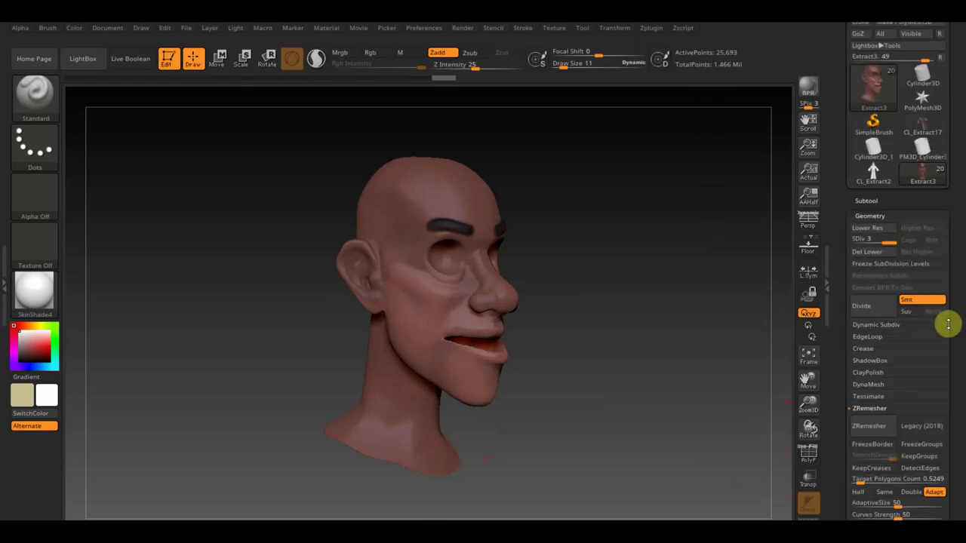
{"action": "key", "text": "shift+d"}
{"action": "key", "text": "shift+d"}
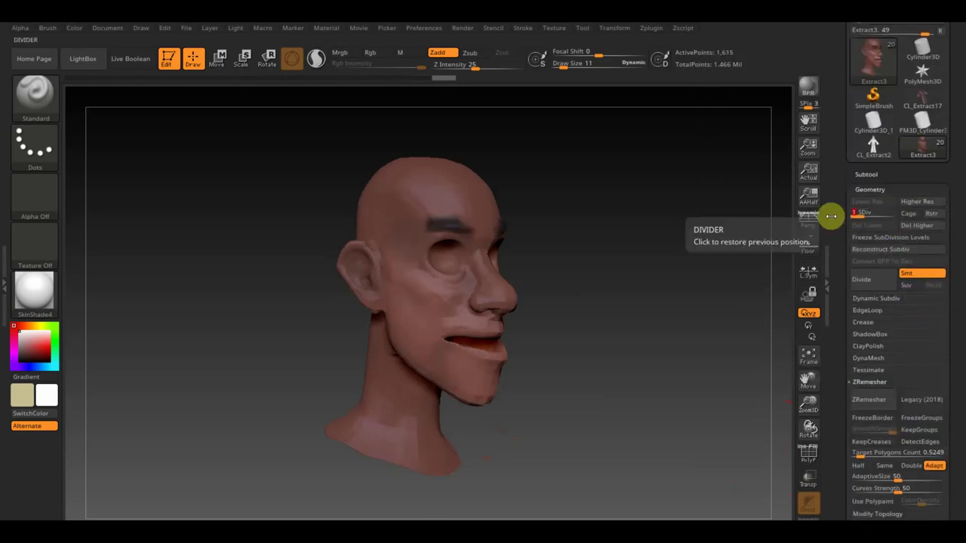
{"action": "mouse_move", "coordinate": [773, 302]}
{"action": "left_mouse_down"}
{"action": "mouse_move", "coordinate": [644, 299]}
{"action": "mouse_move", "coordinate": [732, 300]}
{"action": "mouse_move", "coordinate": [659, 312]}
{"action": "mouse_move", "coordinate": [673, 310]}
{"action": "left_mouse_up"}
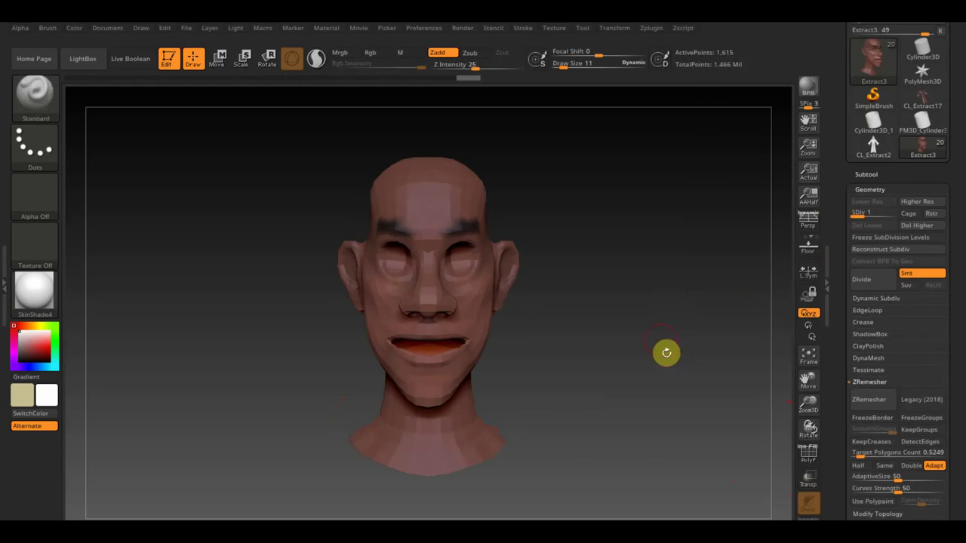
{"action": "mouse_move", "coordinate": [667, 353]}
{"action": "left_mouse_down"}
{"action": "mouse_move", "coordinate": [681, 388]}
{"action": "mouse_move", "coordinate": [673, 280]}
{"action": "mouse_move", "coordinate": [697, 431]}
{"action": "mouse_move", "coordinate": [711, 411]}
{"action": "mouse_move", "coordinate": [744, 410]}
{"action": "mouse_move", "coordinate": [687, 407]}
{"action": "mouse_move", "coordinate": [681, 421]}
{"action": "mouse_move", "coordinate": [627, 421]}
{"action": "mouse_move", "coordinate": [692, 408]}
{"action": "mouse_move", "coordinate": [673, 459]}
{"action": "mouse_move", "coordinate": [660, 424]}
{"action": "mouse_move", "coordinate": [637, 435]}
{"action": "mouse_move", "coordinate": [615, 304]}
{"action": "left_mouse_up"}
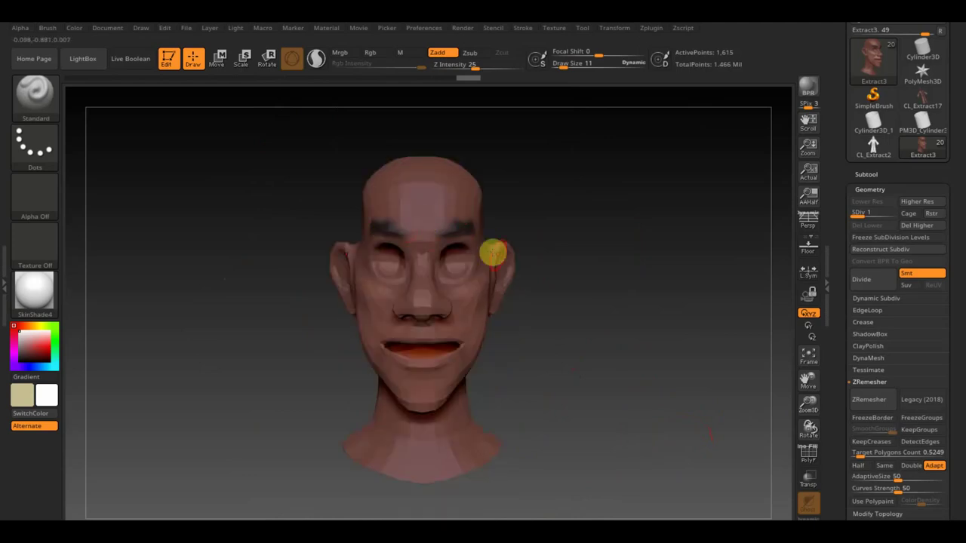
{"action": "scroll", "coordinate": [957, 415], "scroll_direction": "down", "scroll_amount": 2}
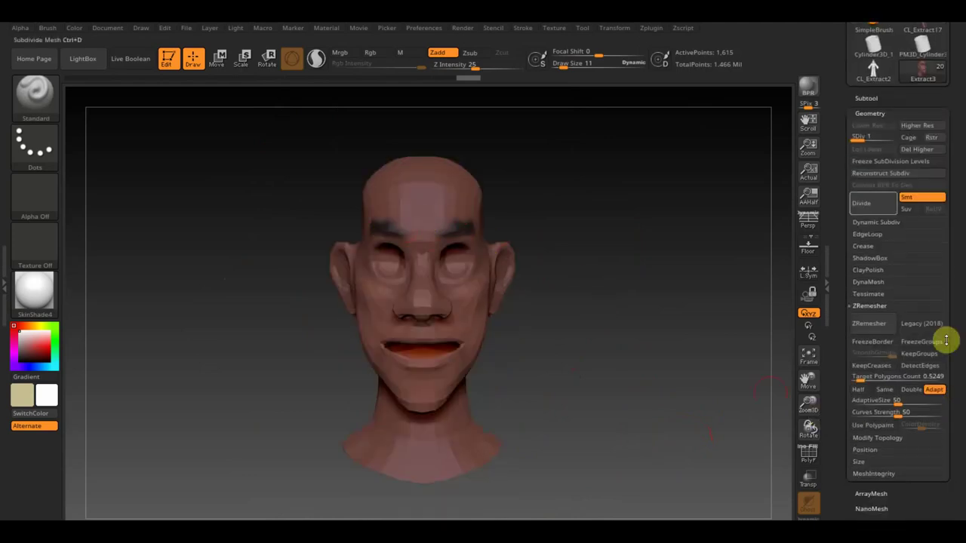
{"action": "left_click_drag", "start_coordinate": [861, 140], "coordinate": [905, 142]}
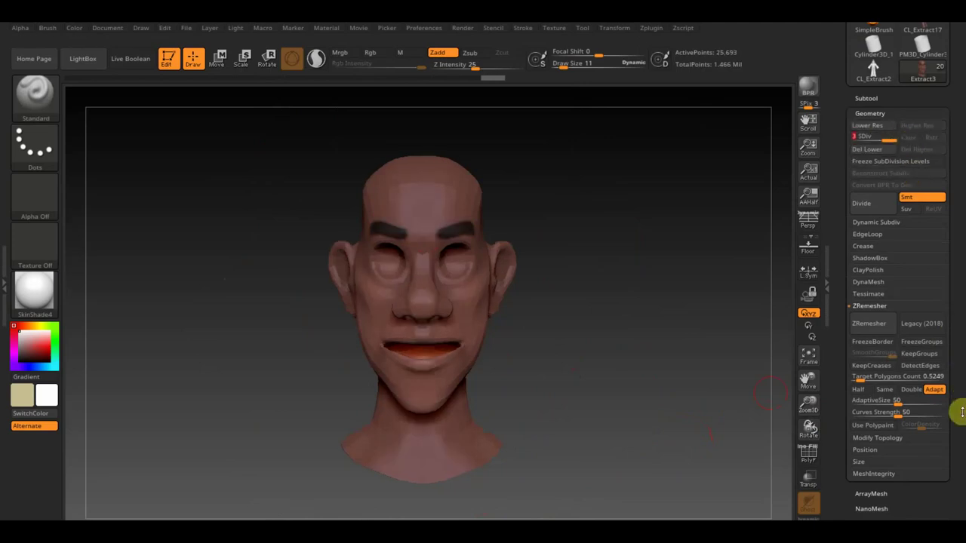
{"action": "scroll", "coordinate": [962, 412], "scroll_direction": "down", "scroll_amount": 8}
{"action": "scroll", "coordinate": [944, 355], "scroll_direction": "down", "scroll_amount": 1}
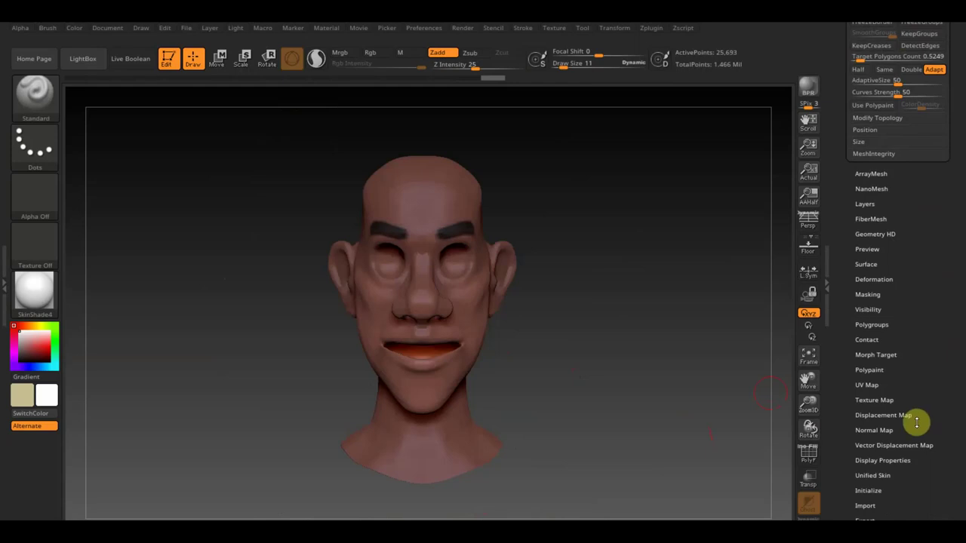
- In UV Master, work on a clone of the head, unwrap it and copy its UVs
{"action": "left_click", "coordinate": [877, 401]}
{"action": "scroll", "coordinate": [919, 363], "scroll_direction": "up", "scroll_amount": 4}
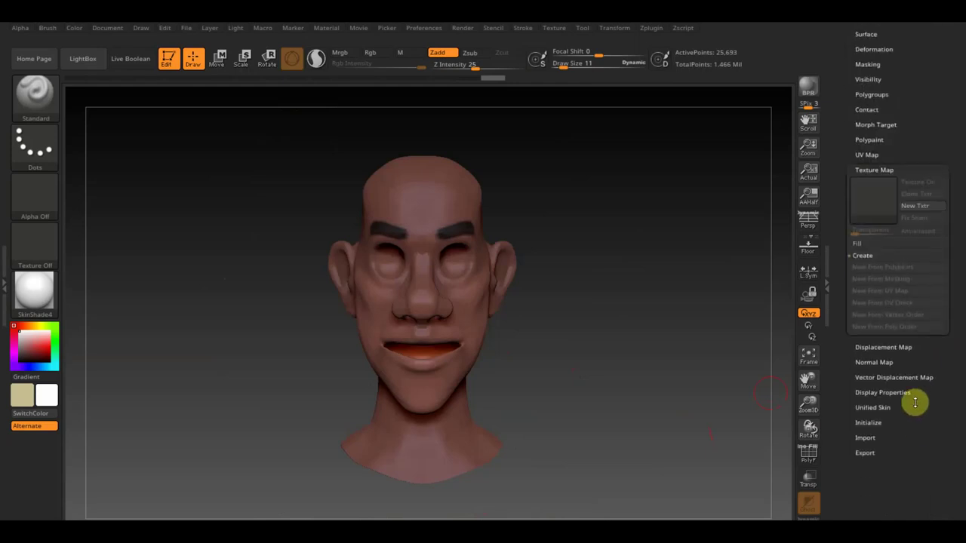
{"action": "left_click", "coordinate": [651, 29]}
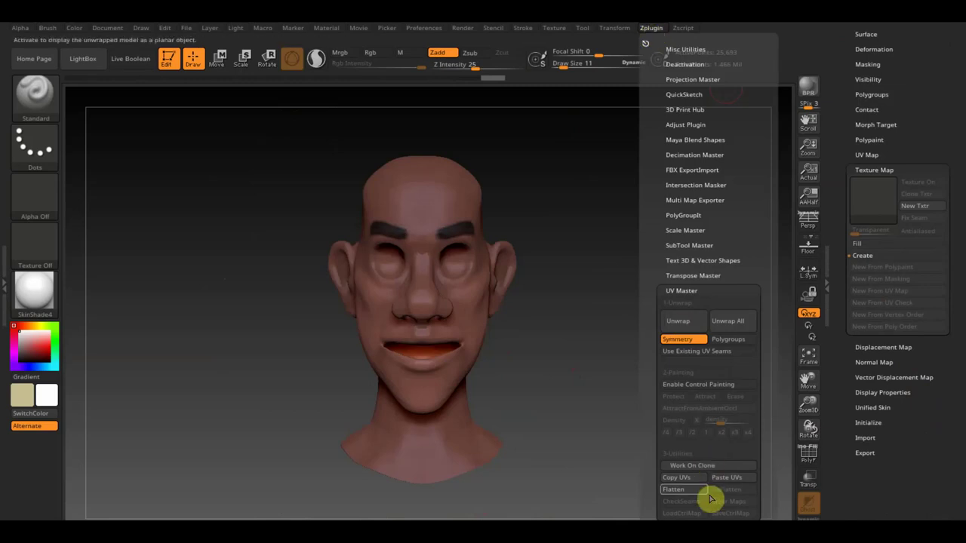
{"action": "left_click", "coordinate": [701, 466]}
{"action": "left_click", "coordinate": [684, 321]}
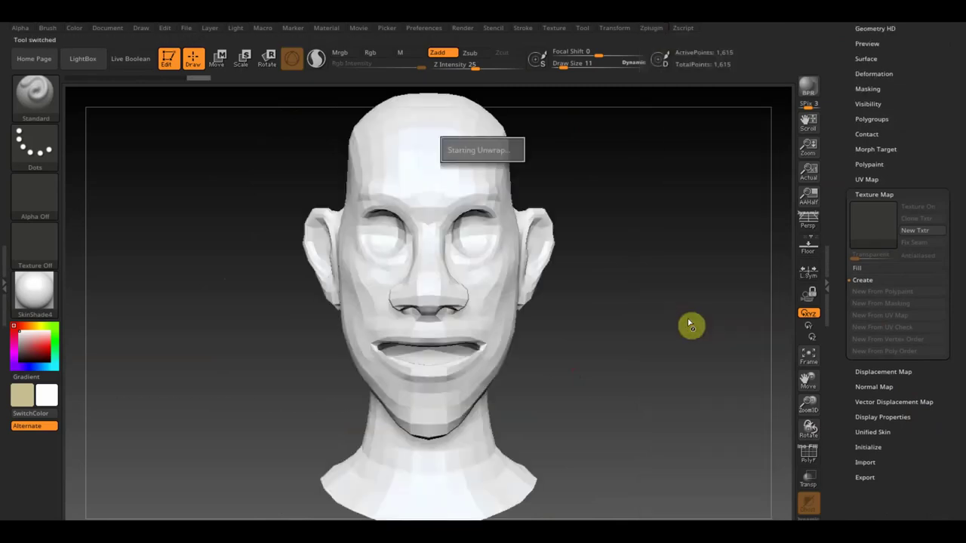
{"action": "left_click", "coordinate": [653, 30]}
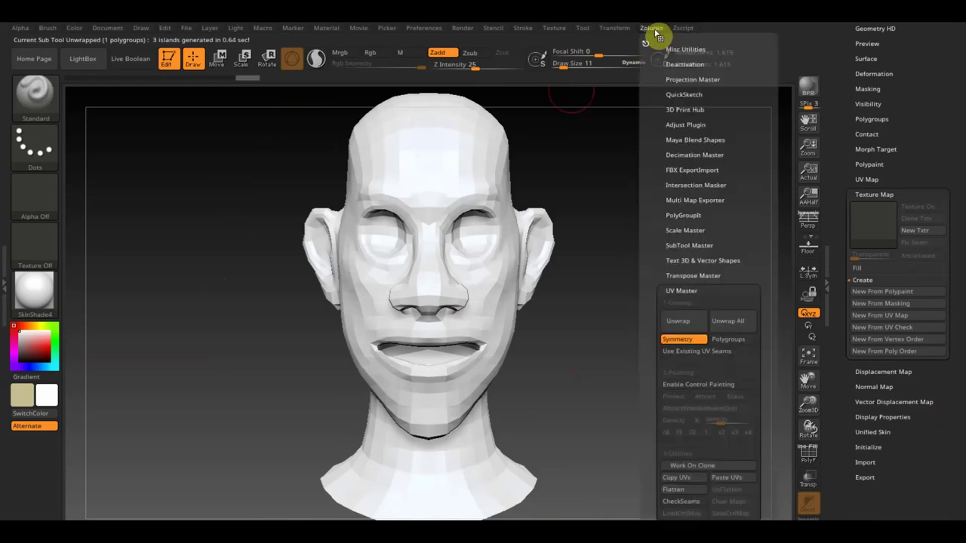
{"action": "left_click", "coordinate": [688, 480]}
- Switch back to the painted Extract3_1 head and paste the copied UVs onto it
{"action": "scroll", "coordinate": [931, 147], "scroll_direction": "up", "scroll_amount": 5}
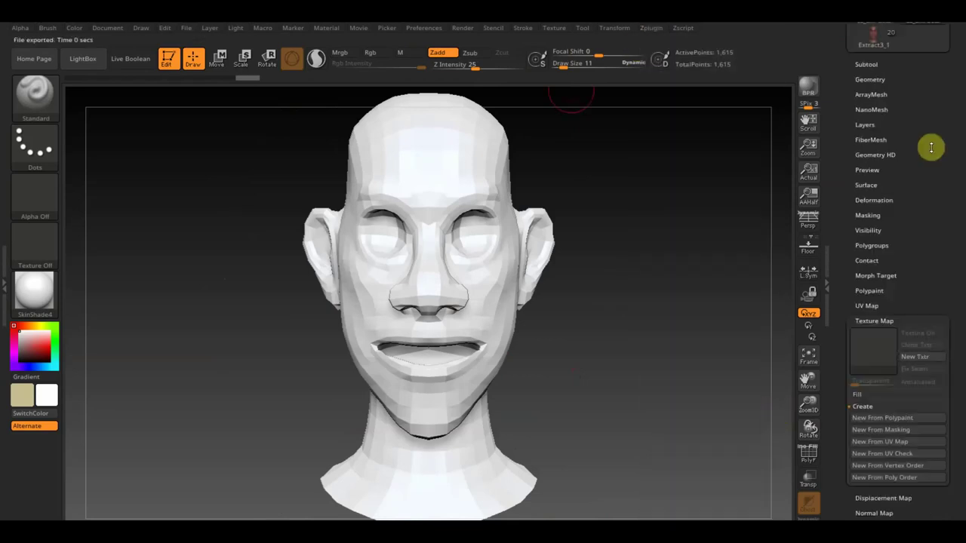
{"action": "scroll", "coordinate": [934, 267], "scroll_direction": "up", "scroll_amount": 5}
{"action": "left_click", "coordinate": [872, 269]}
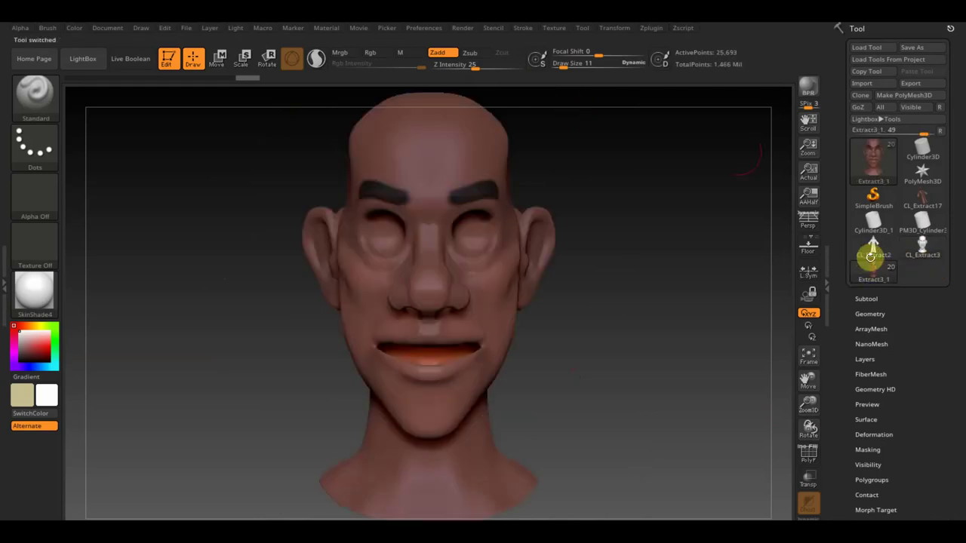
{"action": "left_click", "coordinate": [654, 32]}
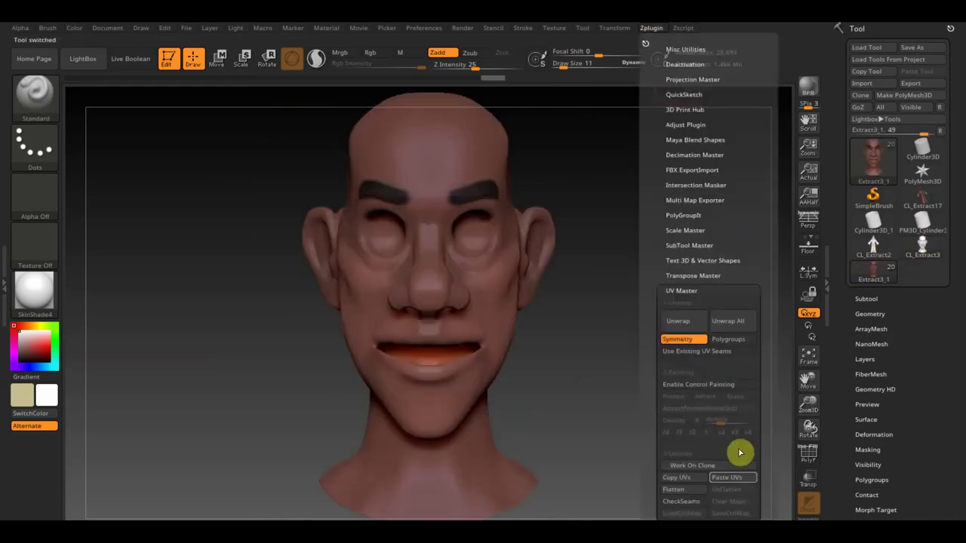
{"action": "left_click", "coordinate": [740, 453]}
- Create a new texture map from the head's polypaint colours
{"action": "left_click_drag", "start_coordinate": [939, 473], "coordinate": [932, 319]}
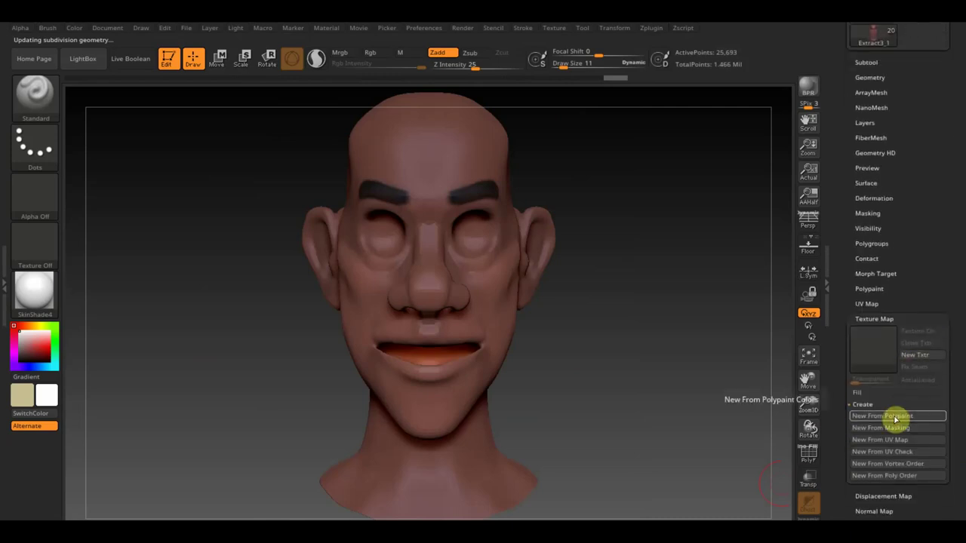
{"action": "left_click", "coordinate": [895, 417]}
{"action": "scroll", "coordinate": [909, 302], "scroll_direction": "up", "scroll_amount": 2}
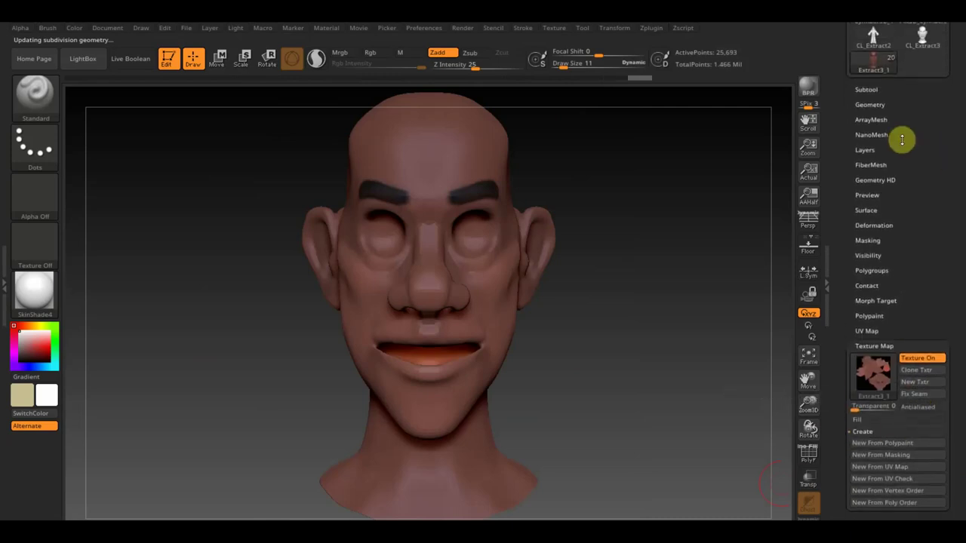
{"action": "left_click", "coordinate": [875, 106]}
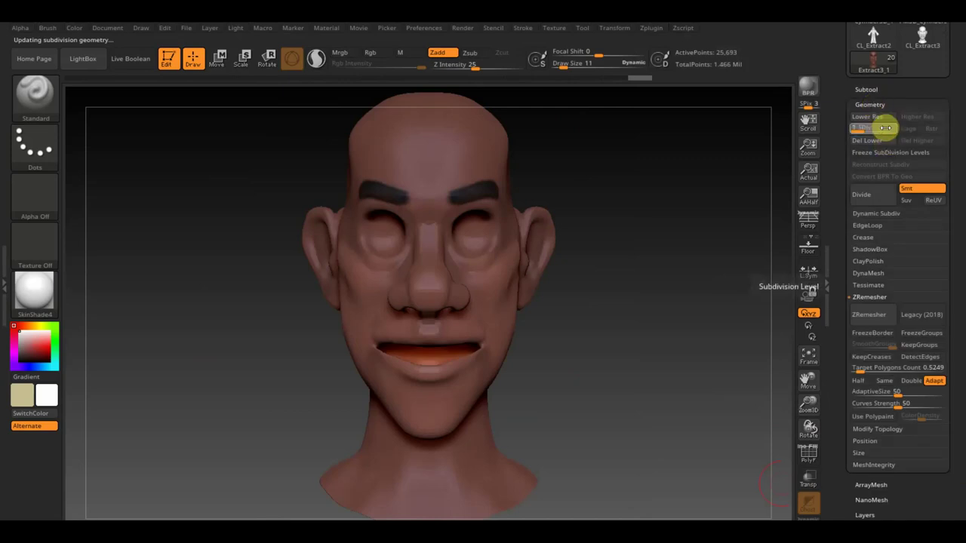
{"action": "mouse_move", "coordinate": [879, 128]}
{"action": "left_mouse_down"}
{"action": "mouse_move", "coordinate": [824, 123]}
{"action": "mouse_move", "coordinate": [801, 148]}
{"action": "mouse_move", "coordinate": [847, 129]}
{"action": "left_mouse_up"}
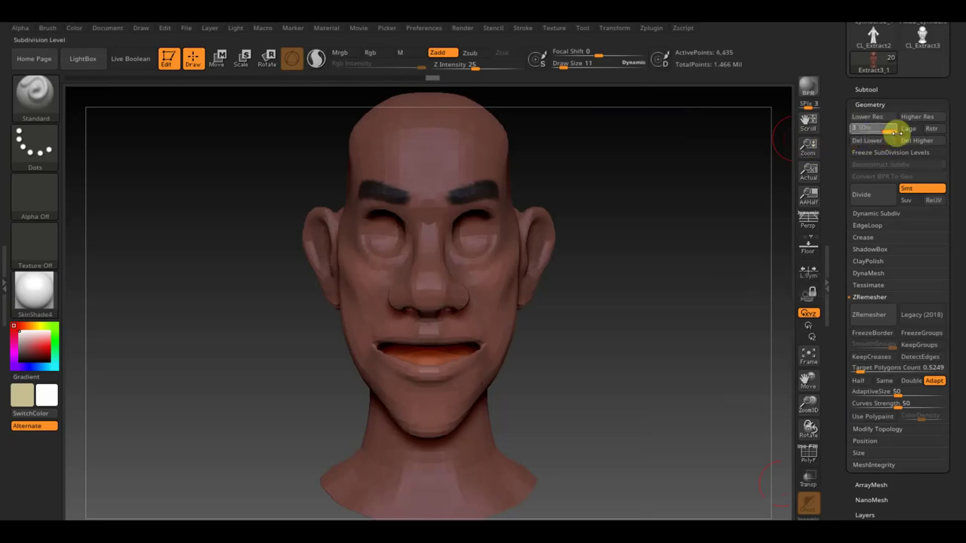
{"action": "left_click_drag", "start_coordinate": [888, 129], "coordinate": [850, 126]}
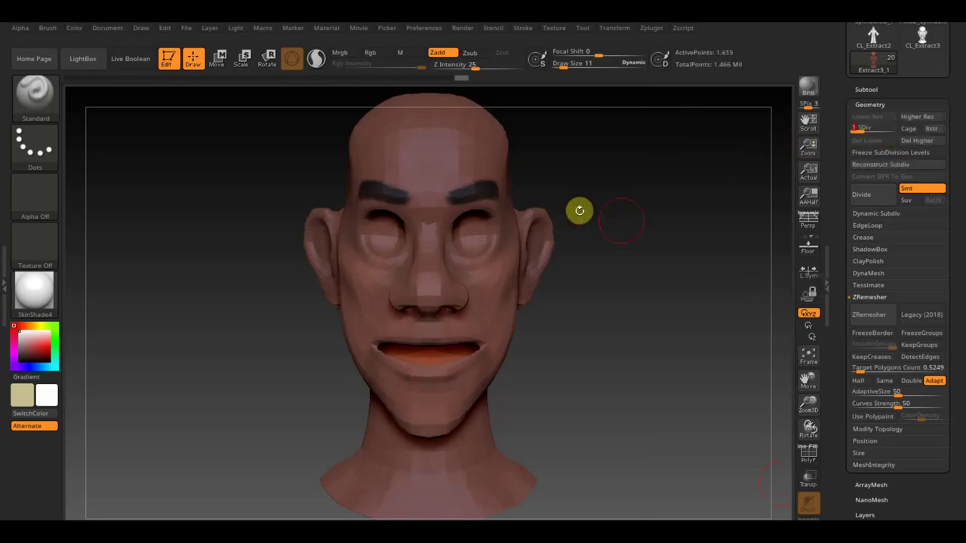
{"action": "mouse_move", "coordinate": [578, 209]}
{"action": "left_mouse_down"}
{"action": "mouse_move", "coordinate": [629, 217]}
{"action": "mouse_move", "coordinate": [450, 213]}
{"action": "left_mouse_up"}
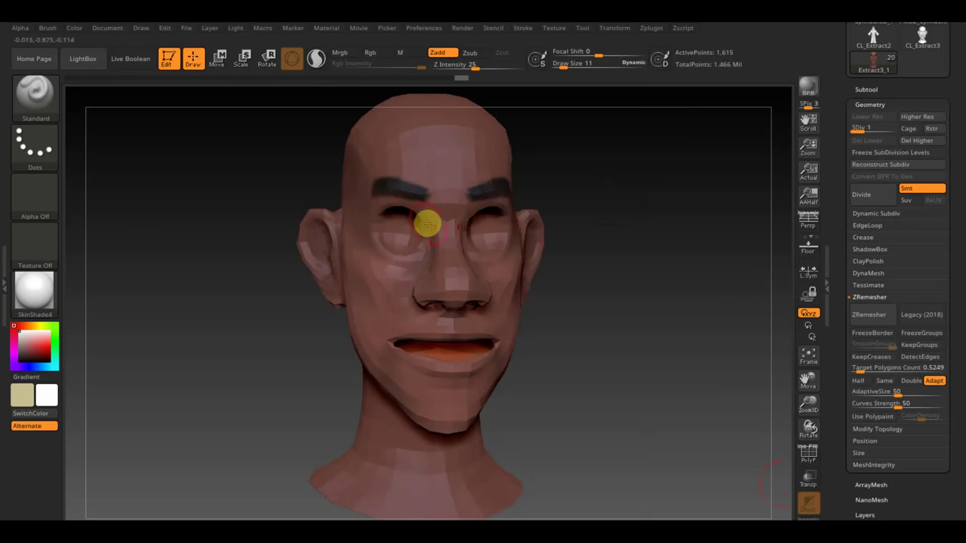
{"action": "right_click_drag", "start_coordinate": [427, 279], "coordinate": [589, 287]}
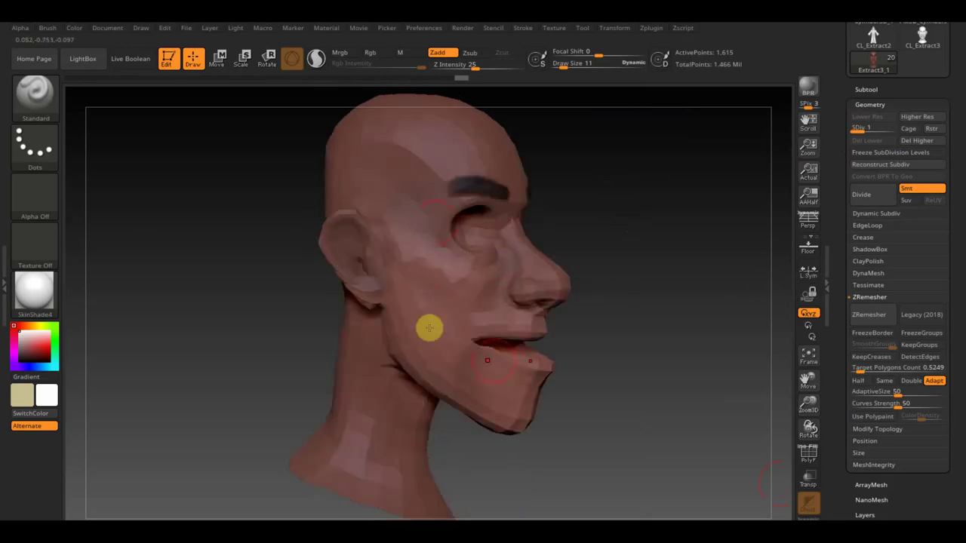
{"action": "mouse_move", "coordinate": [429, 325]}
{"action": "right_mouse_down"}
{"action": "mouse_move", "coordinate": [612, 384]}
{"action": "mouse_move", "coordinate": [681, 388]}
{"action": "mouse_move", "coordinate": [662, 396]}
{"action": "mouse_move", "coordinate": [541, 375]}
{"action": "mouse_move", "coordinate": [558, 367]}
{"action": "mouse_move", "coordinate": [566, 390]}
{"action": "mouse_move", "coordinate": [547, 371]}
{"action": "mouse_move", "coordinate": [515, 370]}
{"action": "mouse_move", "coordinate": [533, 332]}
{"action": "right_mouse_up"}
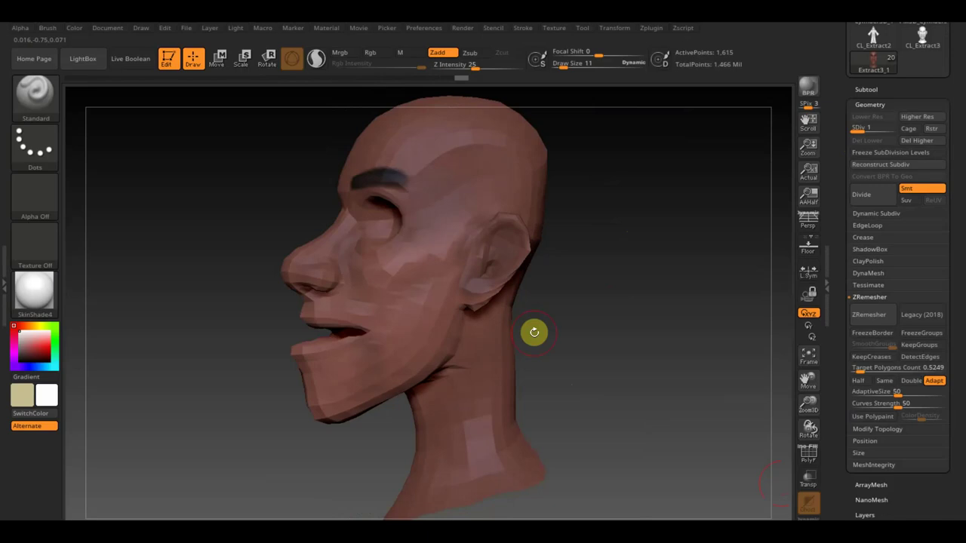
{"action": "mouse_move", "coordinate": [547, 329]}
{"action": "right_mouse_down"}
{"action": "mouse_move", "coordinate": [608, 340]}
{"action": "mouse_move", "coordinate": [613, 217]}
{"action": "right_mouse_up"}
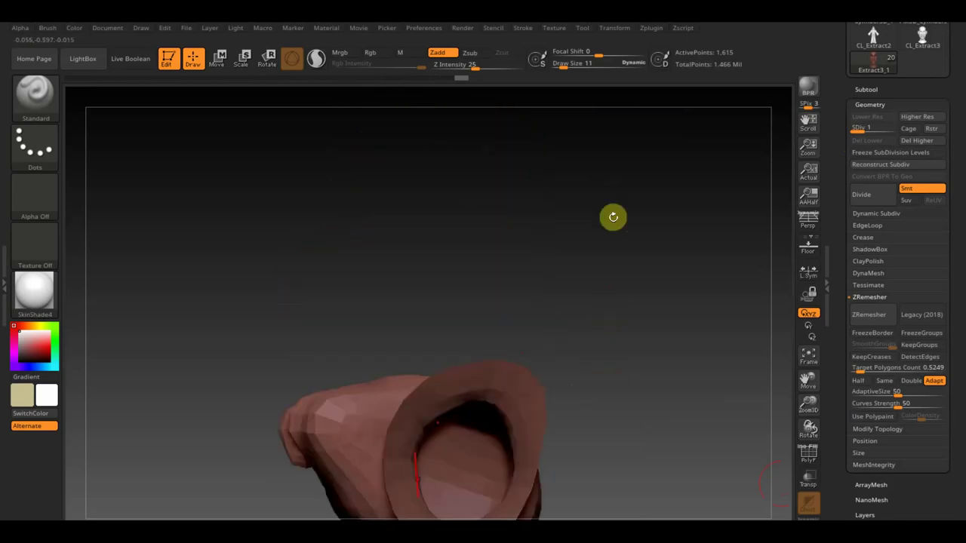
{"action": "right_click_drag", "start_coordinate": [391, 449], "coordinate": [513, 403]}
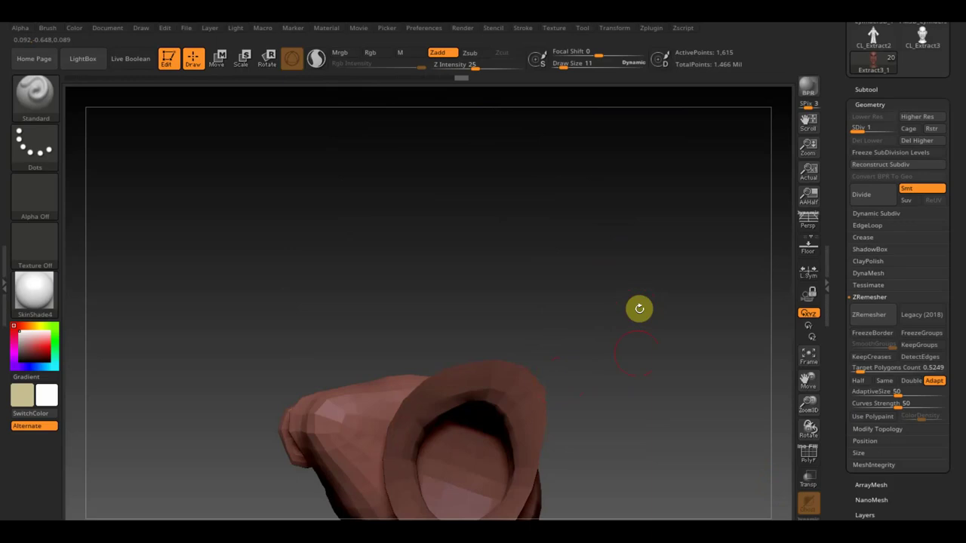
{"action": "right_click_drag", "start_coordinate": [639, 307], "coordinate": [648, 353]}
{"action": "mouse_move", "coordinate": [627, 384]}
{"action": "right_mouse_down"}
{"action": "mouse_move", "coordinate": [631, 257]}
{"action": "mouse_move", "coordinate": [609, 282]}
{"action": "mouse_move", "coordinate": [610, 300]}
{"action": "mouse_move", "coordinate": [582, 274]}
{"action": "mouse_move", "coordinate": [495, 314]}
{"action": "right_mouse_up"}
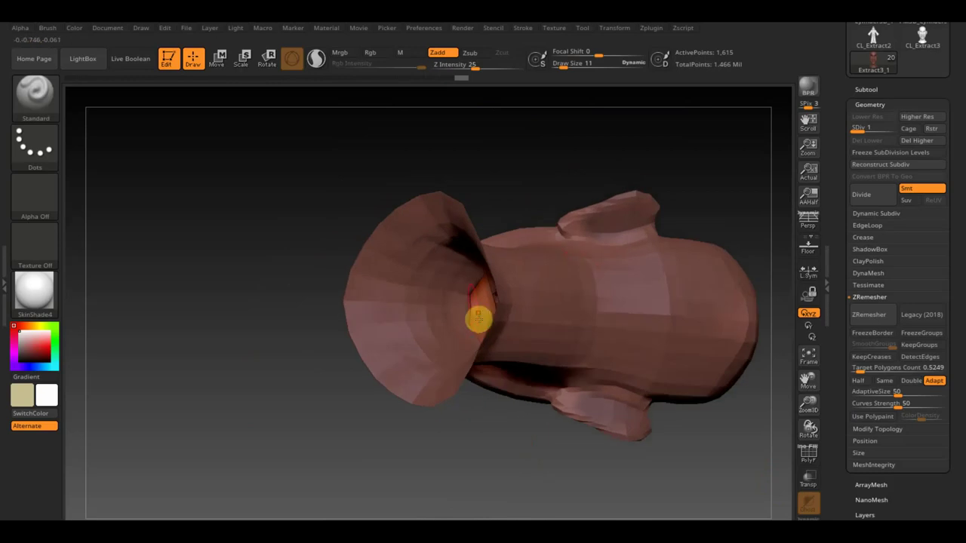
{"action": "right_click_drag", "start_coordinate": [399, 288], "coordinate": [485, 308]}
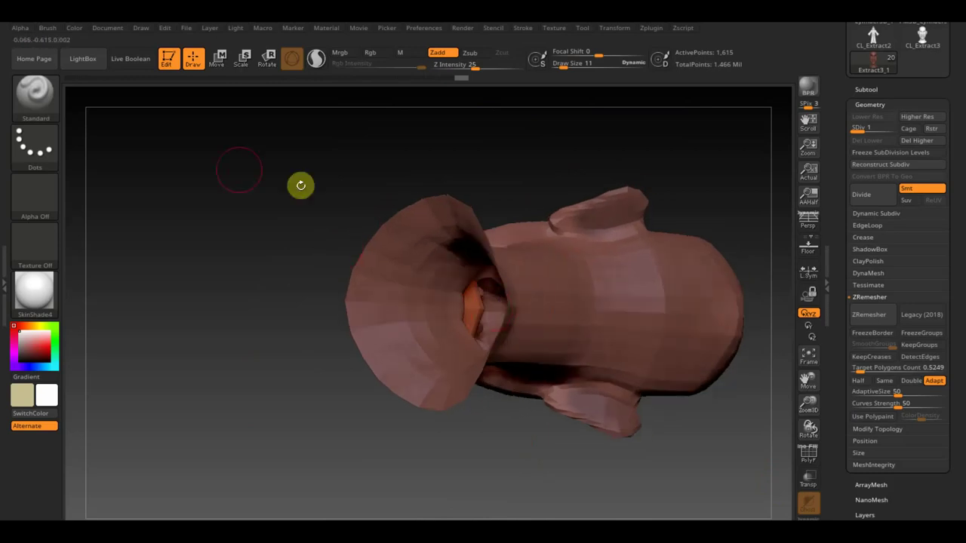
{"action": "mouse_move", "coordinate": [300, 186]}
{"action": "right_mouse_down"}
{"action": "mouse_move", "coordinate": [340, 218]}
{"action": "mouse_move", "coordinate": [343, 194]}
{"action": "right_mouse_up"}
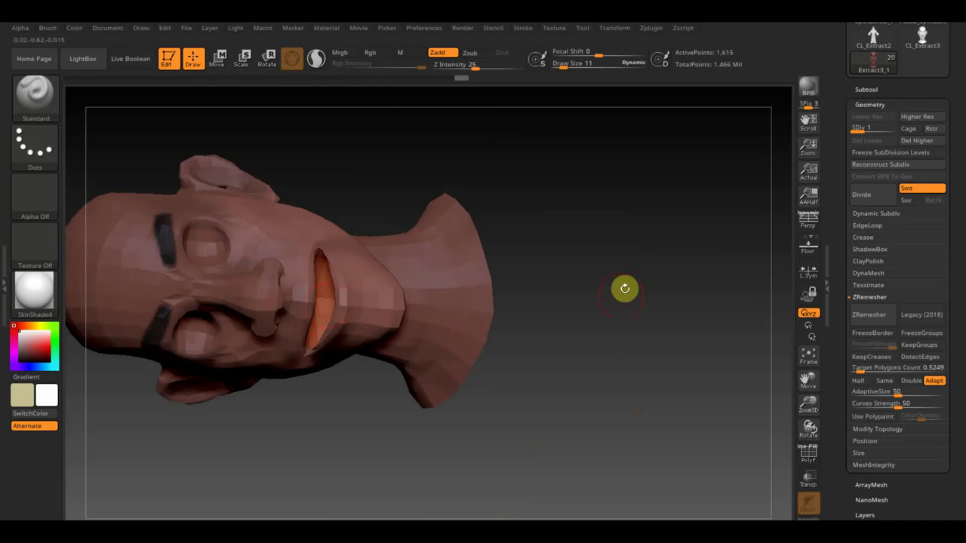
{"action": "mouse_move", "coordinate": [623, 287]}
{"action": "right_mouse_down"}
{"action": "mouse_move", "coordinate": [621, 382]}
{"action": "mouse_move", "coordinate": [610, 348]}
{"action": "mouse_move", "coordinate": [679, 358]}
{"action": "mouse_move", "coordinate": [724, 334]}
{"action": "mouse_move", "coordinate": [675, 332]}
{"action": "mouse_move", "coordinate": [676, 407]}
{"action": "mouse_move", "coordinate": [649, 363]}
{"action": "mouse_move", "coordinate": [638, 380]}
{"action": "mouse_move", "coordinate": [621, 337]}
{"action": "mouse_move", "coordinate": [643, 321]}
{"action": "right_mouse_up"}
{"action": "key", "text": "shift"}
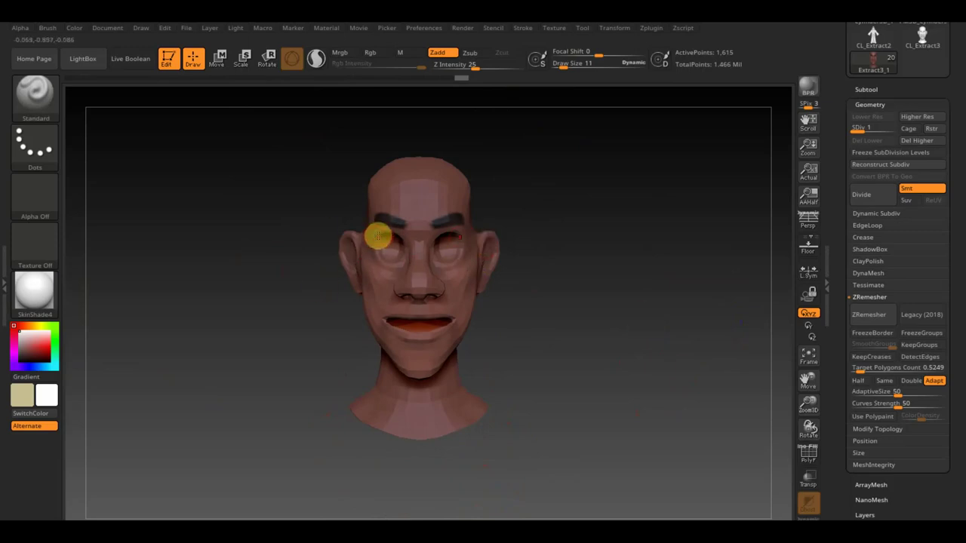
{"action": "mouse_move", "coordinate": [615, 290]}
{"action": "right_mouse_down"}
{"action": "mouse_move", "coordinate": [625, 304]}
{"action": "mouse_move", "coordinate": [696, 231]}
{"action": "right_mouse_up"}
- Create a tangent-space normal map for Extract3_1 with SmoothUV on, and check it among textures
{"action": "left_click", "coordinate": [867, 90]}
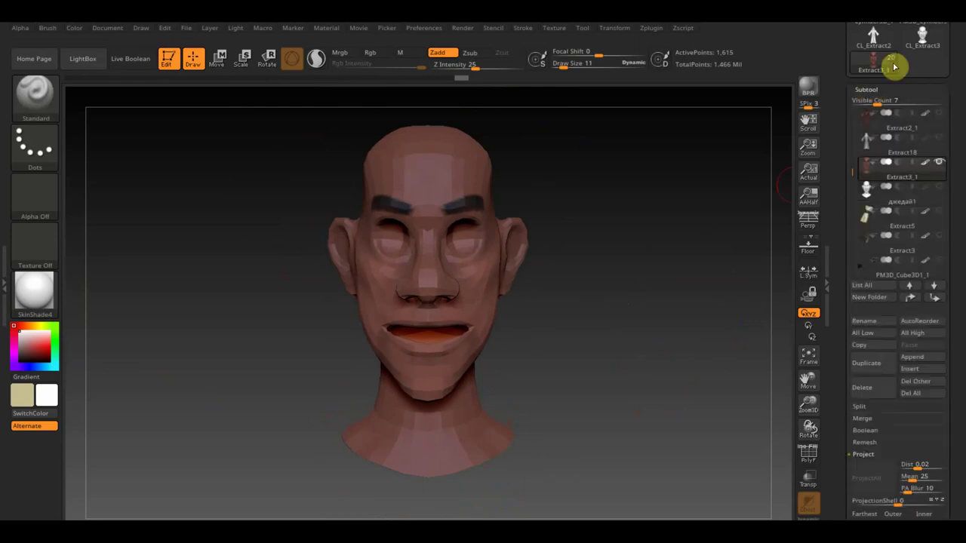
{"action": "mouse_move", "coordinate": [898, 168]}
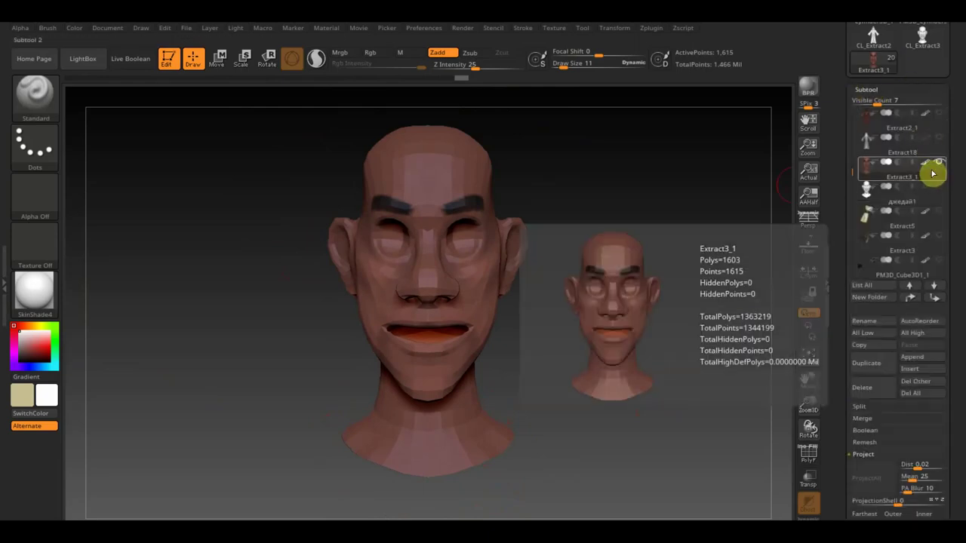
{"action": "left_click_drag", "start_coordinate": [960, 257], "coordinate": [957, 134]}
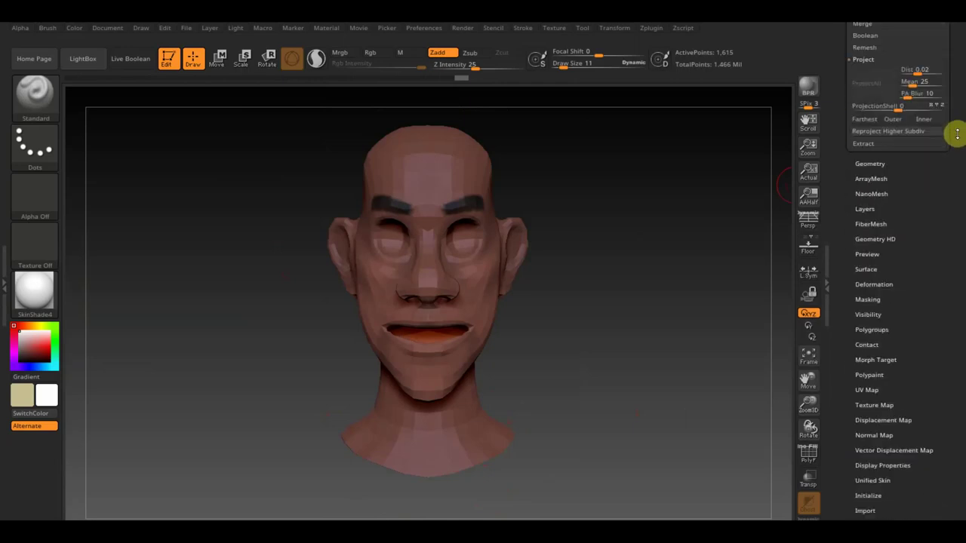
{"action": "left_click", "coordinate": [891, 405]}
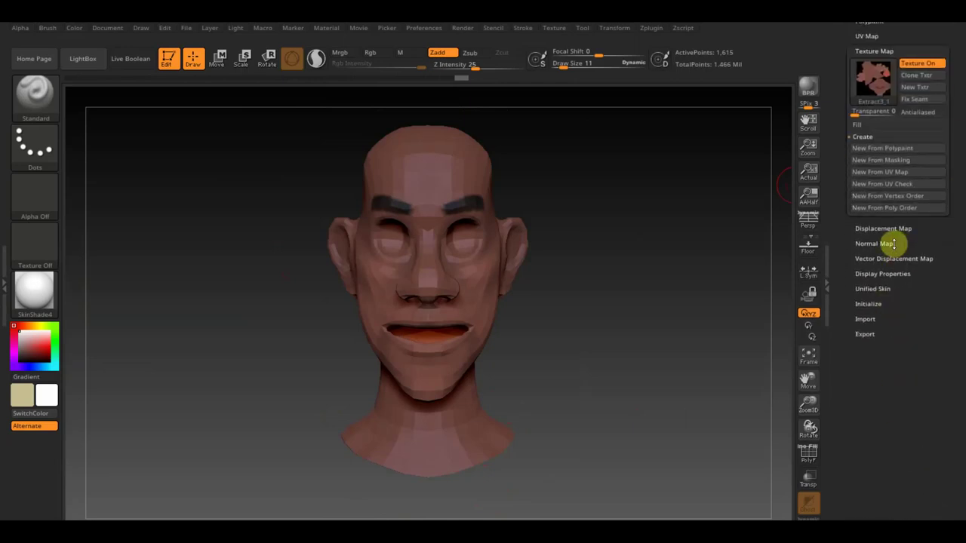
{"action": "left_click", "coordinate": [892, 243]}
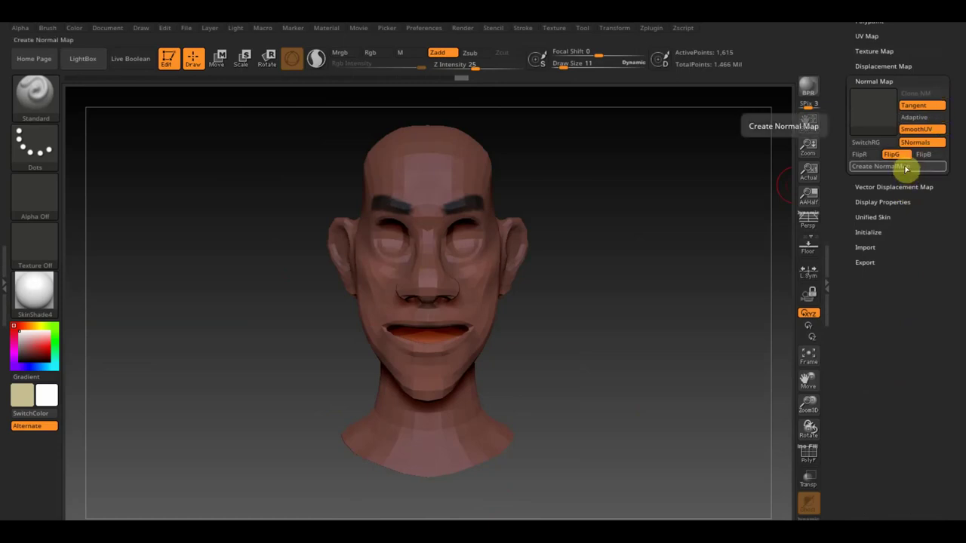
{"action": "left_click_drag", "start_coordinate": [952, 45], "coordinate": [941, 160]}
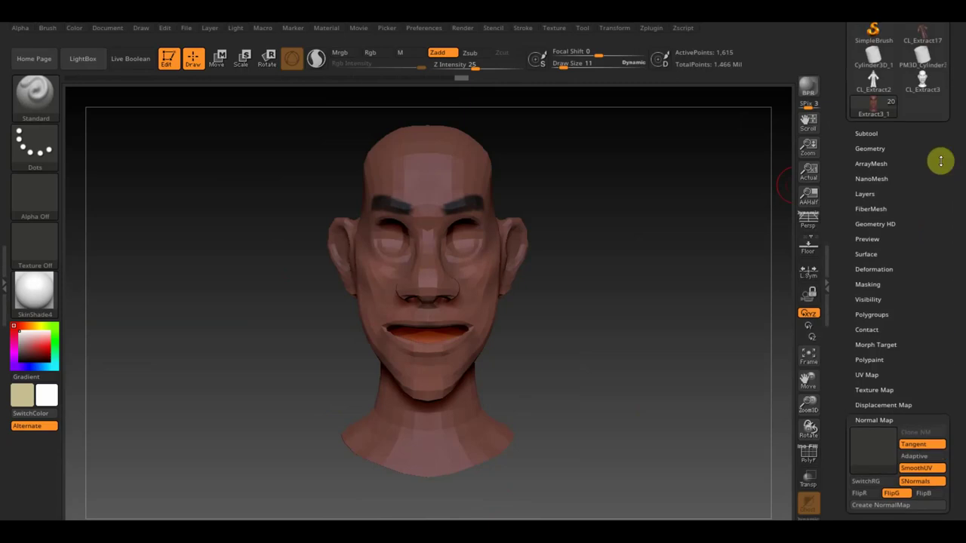
{"action": "left_click", "coordinate": [875, 149]}
{"action": "scroll", "coordinate": [958, 348], "scroll_direction": "down", "scroll_amount": 2}
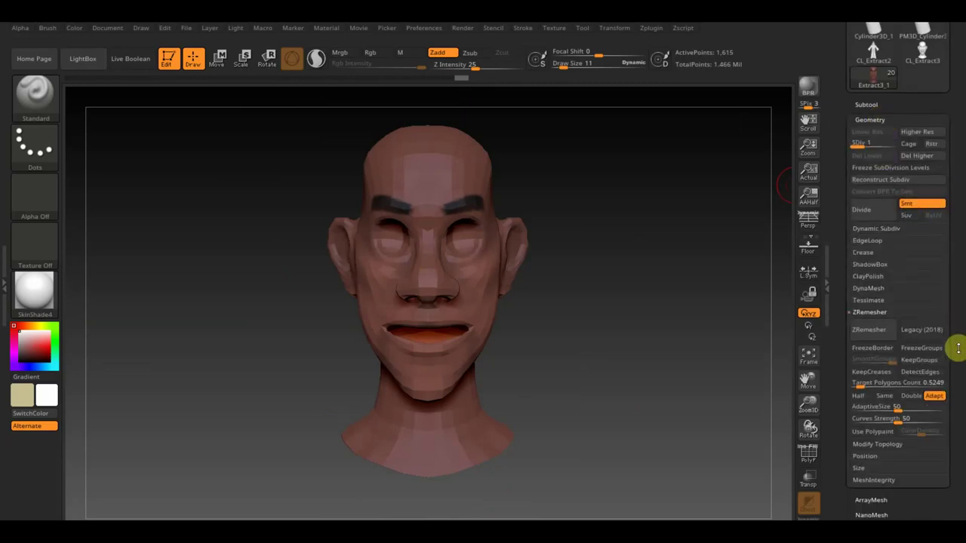
{"action": "left_click_drag", "start_coordinate": [958, 348], "coordinate": [956, 224]}
{"action": "left_click", "coordinate": [884, 317]}
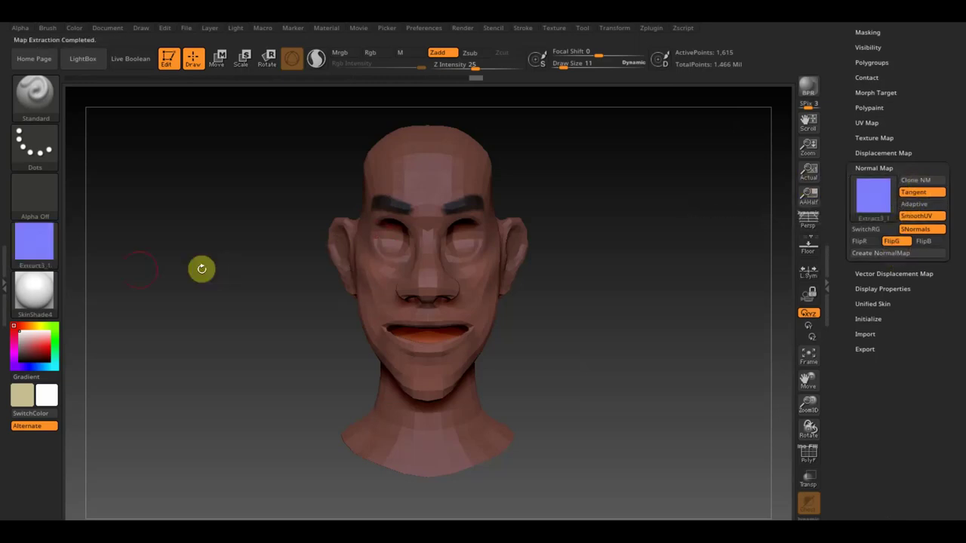
{"action": "left_click", "coordinate": [35, 243]}
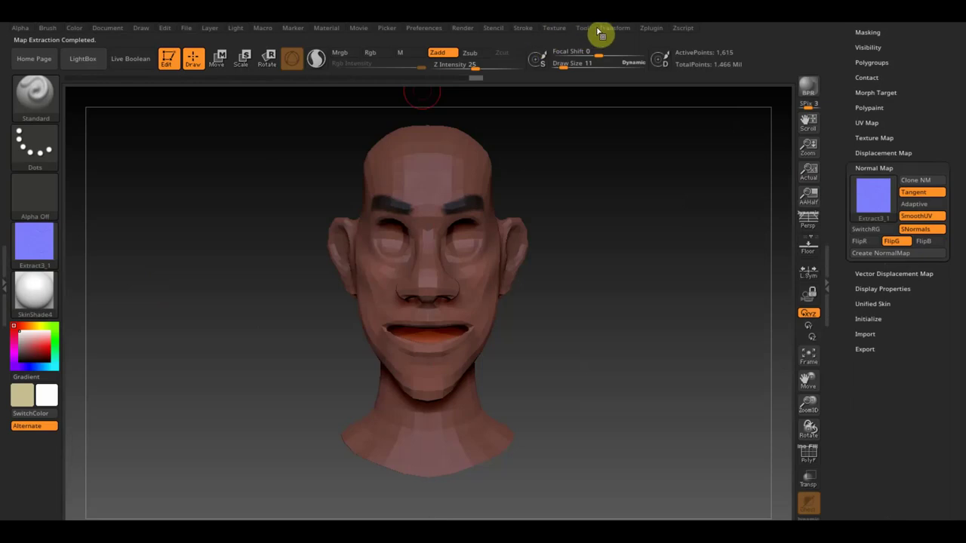
- Export the selected normal map as Extract3_1.png into the Jedi folder
{"action": "left_click", "coordinate": [559, 29]}
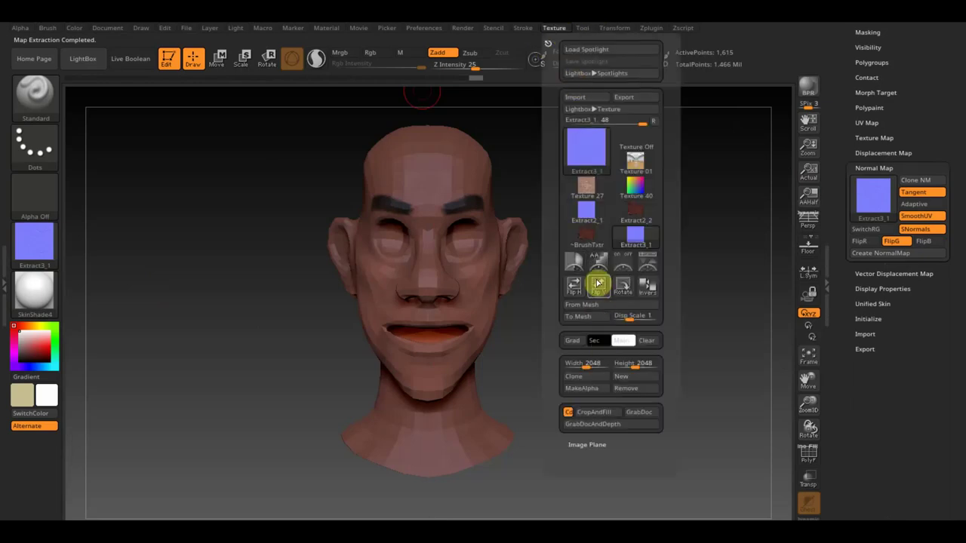
{"action": "left_click", "coordinate": [45, 245]}
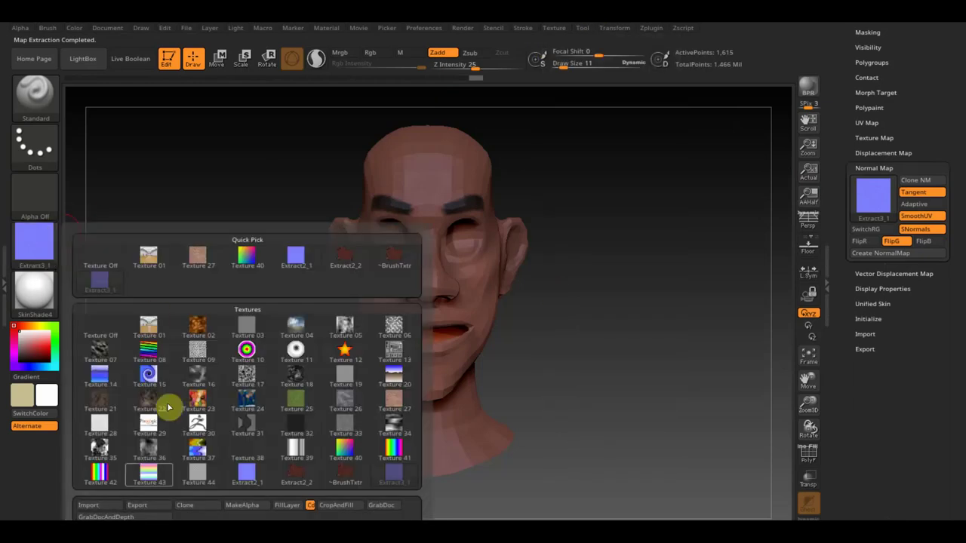
{"action": "left_click", "coordinate": [140, 506]}
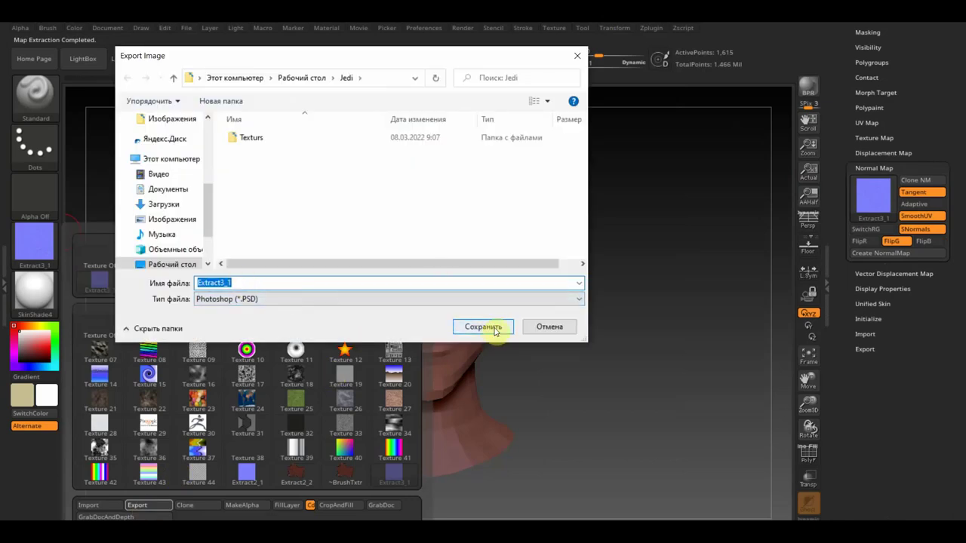
{"action": "left_click", "coordinate": [566, 300]}
{"action": "left_click", "coordinate": [254, 329]}
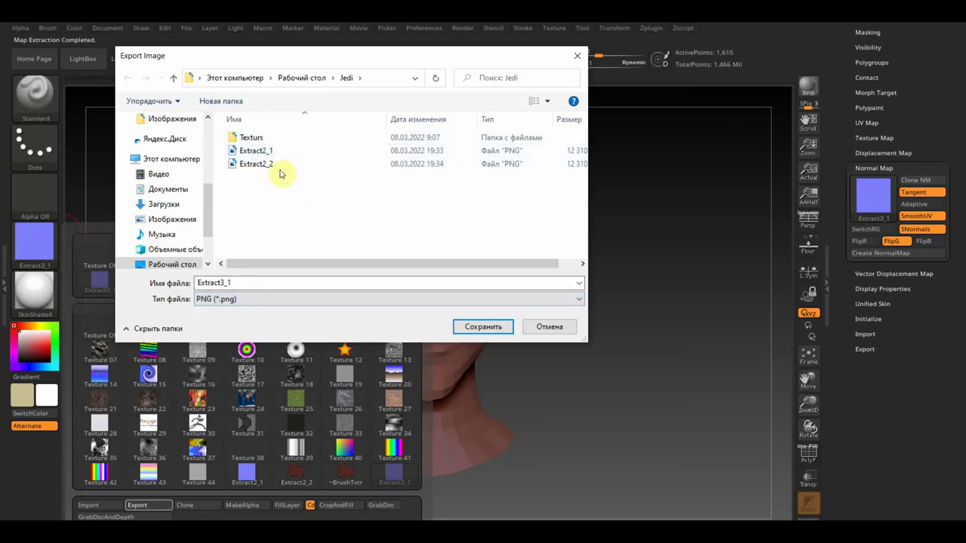
{"action": "left_click", "coordinate": [476, 329]}
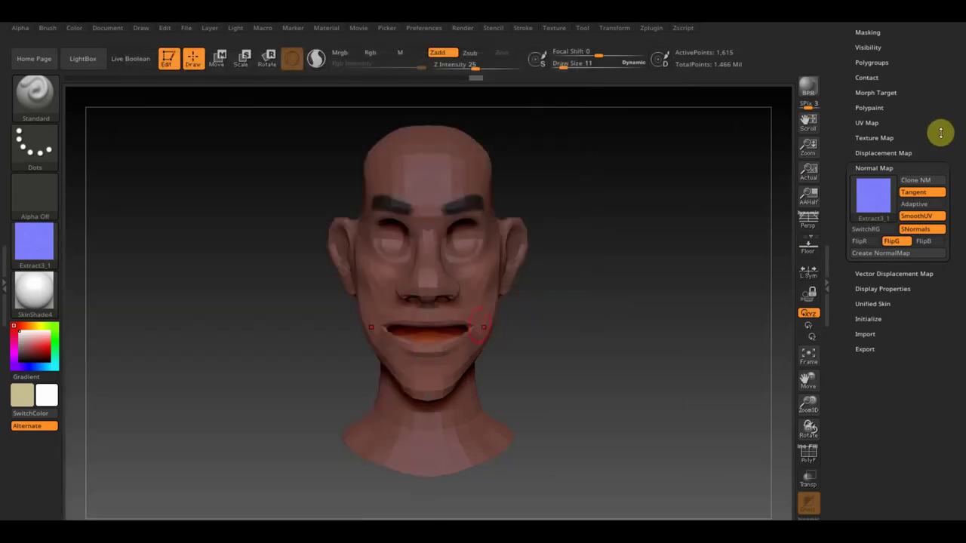
- Start a Tool export of the head mesh, cancel it, and expand the Subtool list
{"action": "left_click", "coordinate": [891, 136]}
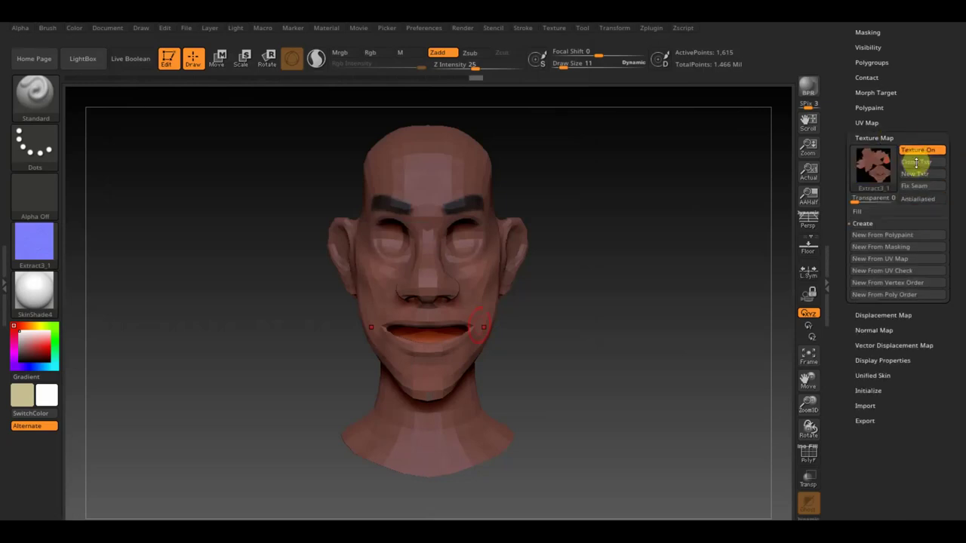
{"action": "scroll", "coordinate": [915, 162], "scroll_direction": "up", "scroll_amount": 5}
{"action": "scroll", "coordinate": [928, 151], "scroll_direction": "up", "scroll_amount": 5}
{"action": "scroll", "coordinate": [929, 190], "scroll_direction": "up", "scroll_amount": 5}
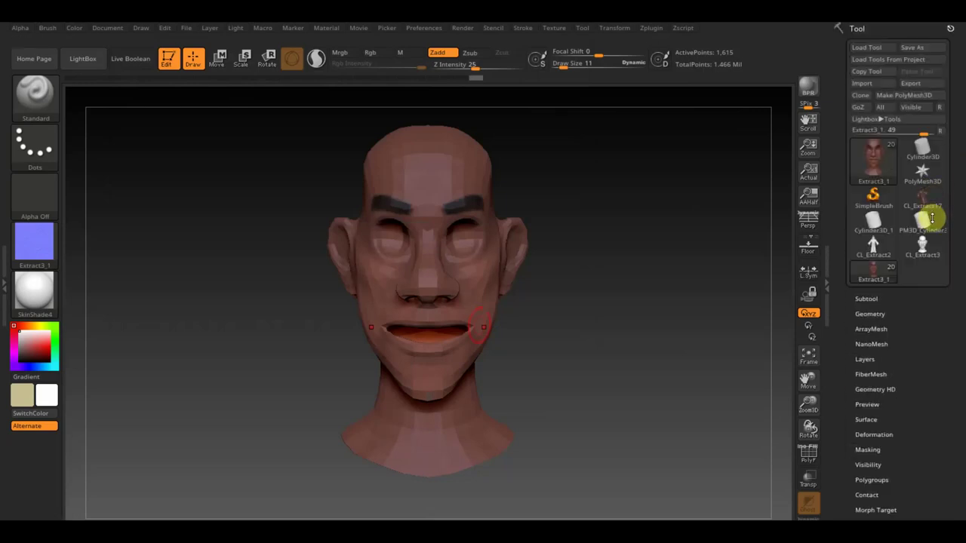
{"action": "left_click", "coordinate": [919, 86]}
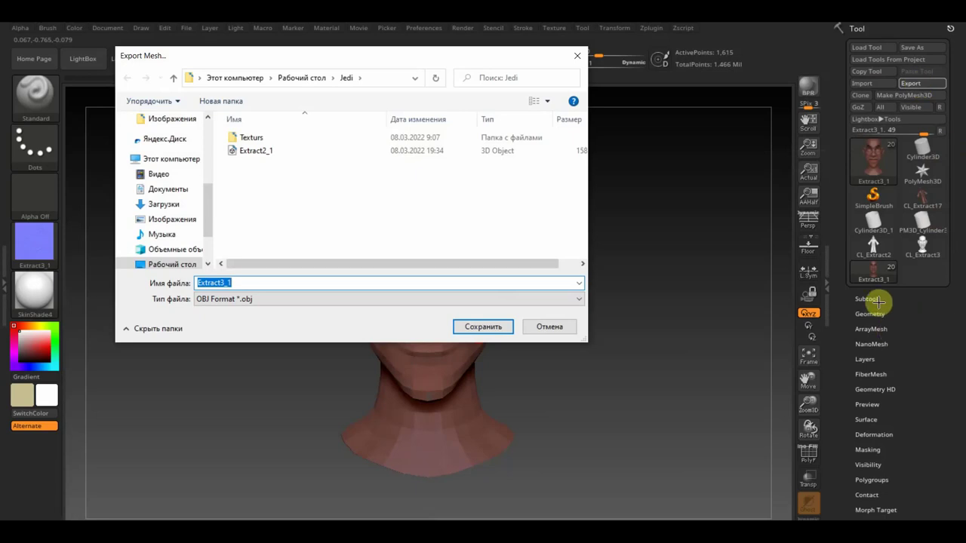
{"action": "left_click", "coordinate": [563, 326]}
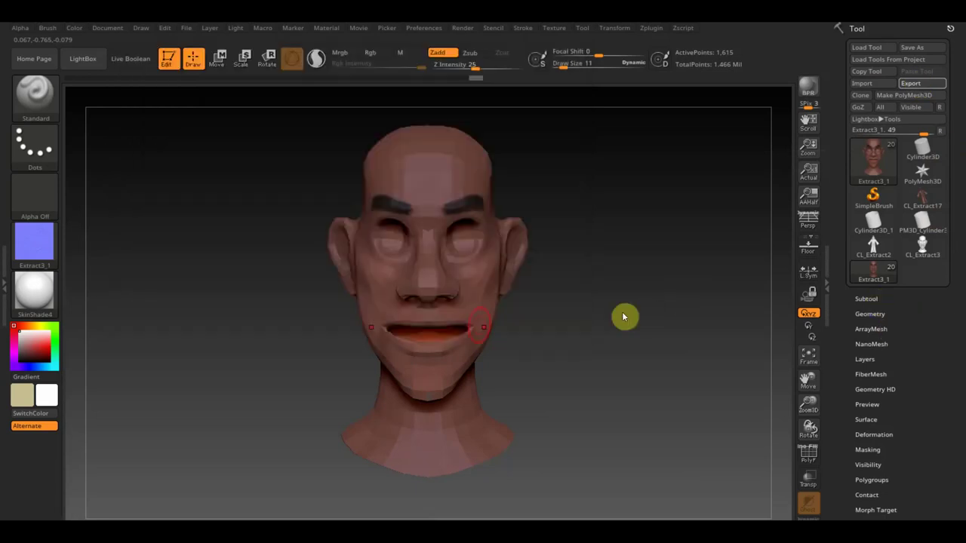
{"action": "left_click", "coordinate": [868, 299]}
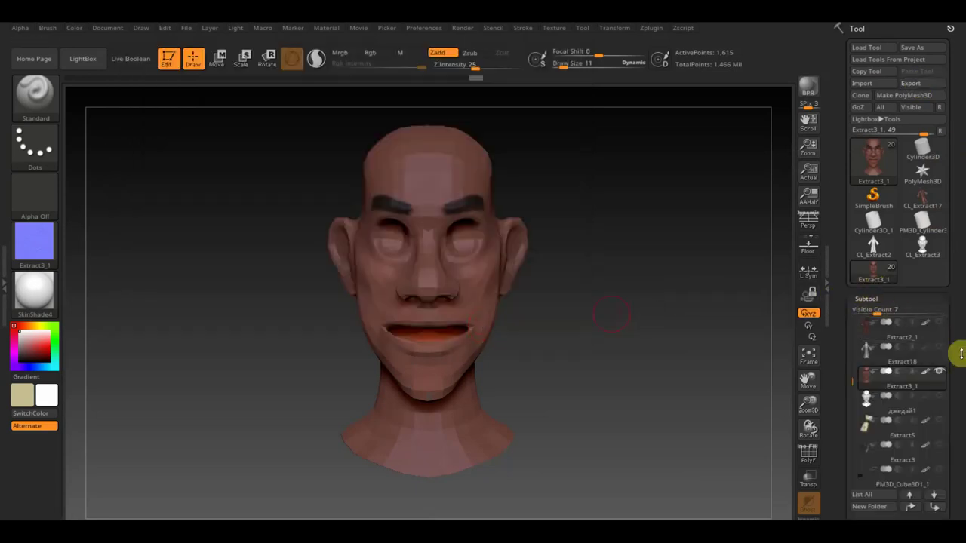
{"action": "left_click_drag", "start_coordinate": [961, 353], "coordinate": [956, 244]}
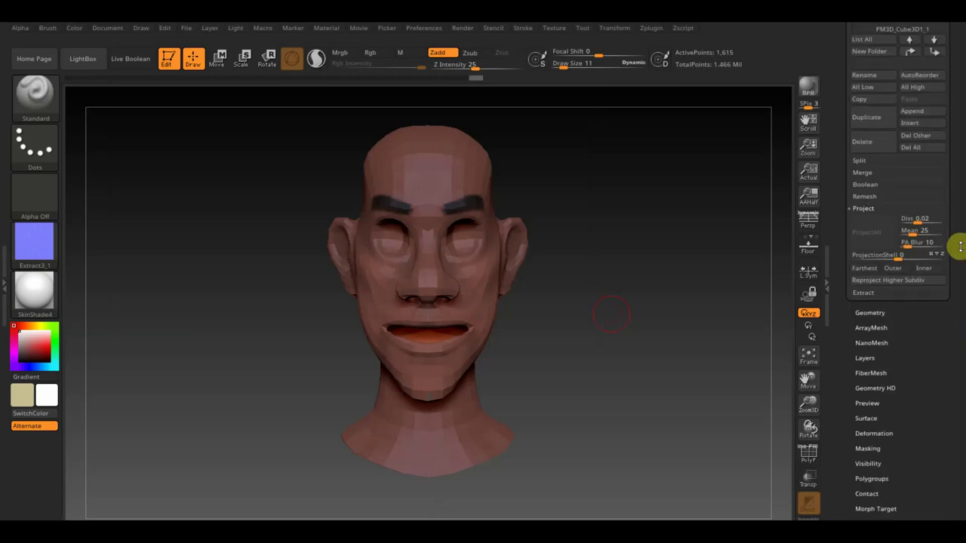
- Use Geometry > Del Higher to strip the subdivisions, leaving 1,615 active points
{"action": "left_click", "coordinate": [878, 304]}
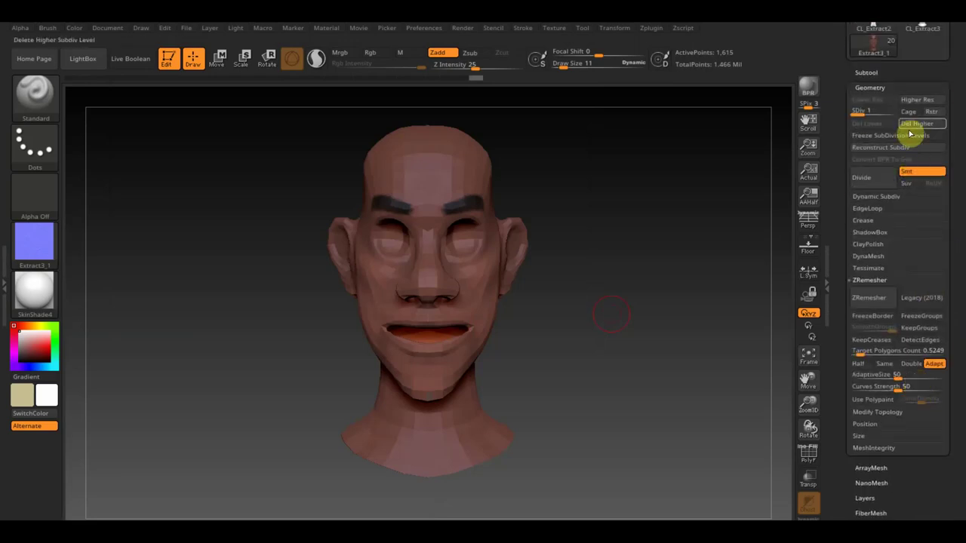
{"action": "left_click", "coordinate": [913, 126]}
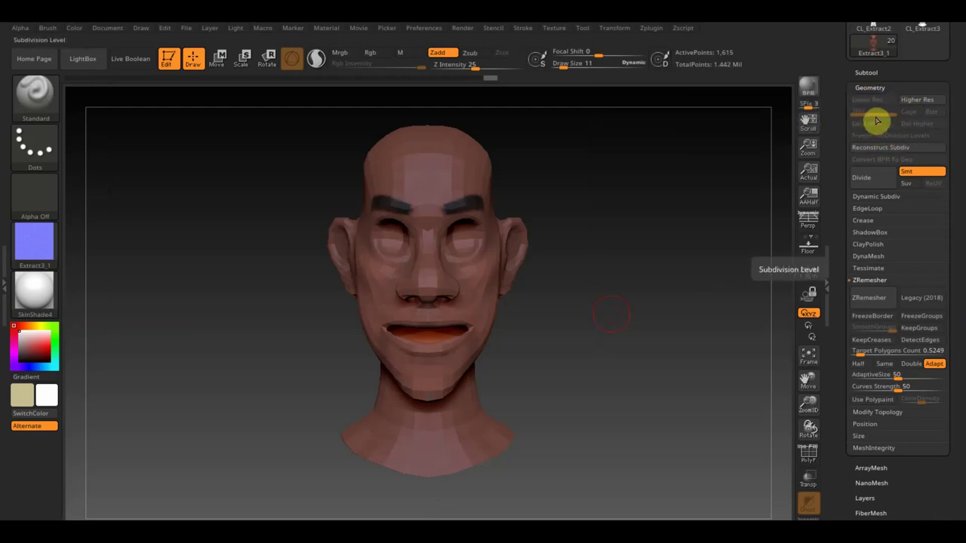
{"action": "left_click_drag", "start_coordinate": [955, 80], "coordinate": [955, 151]}
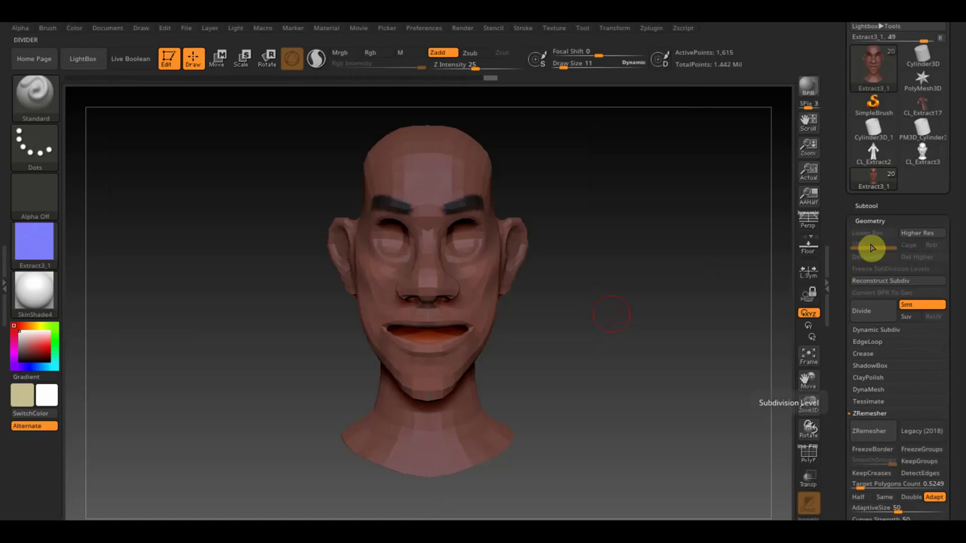
{"action": "left_click_drag", "start_coordinate": [952, 121], "coordinate": [959, 143]}
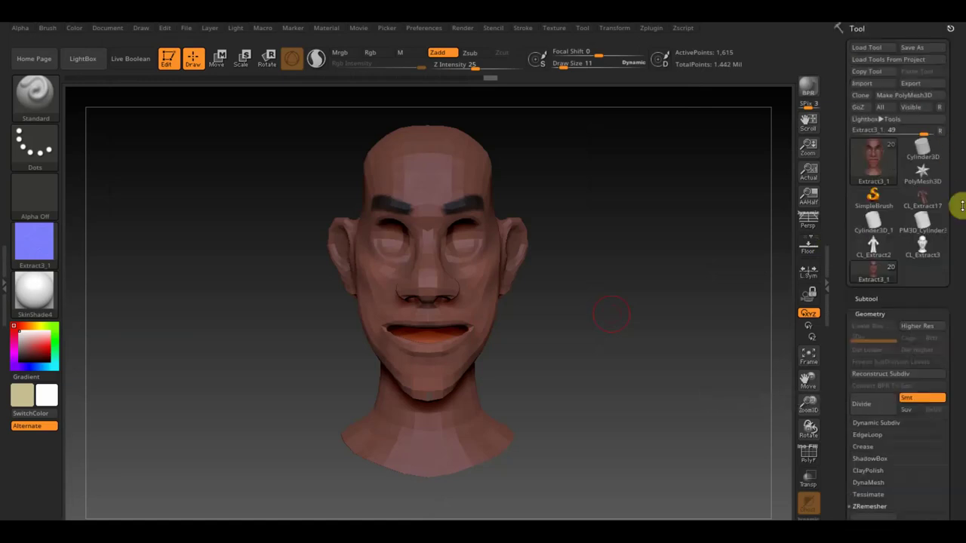
- Save the low-resolution head as Extract3_1.OBJ in the Jedi folder
{"action": "left_click", "coordinate": [917, 85]}
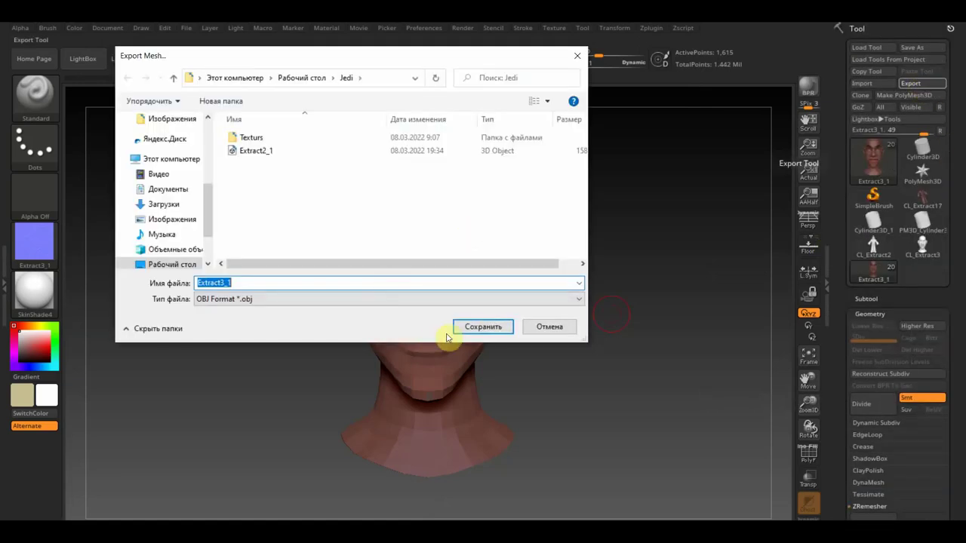
{"action": "left_click", "coordinate": [488, 327]}
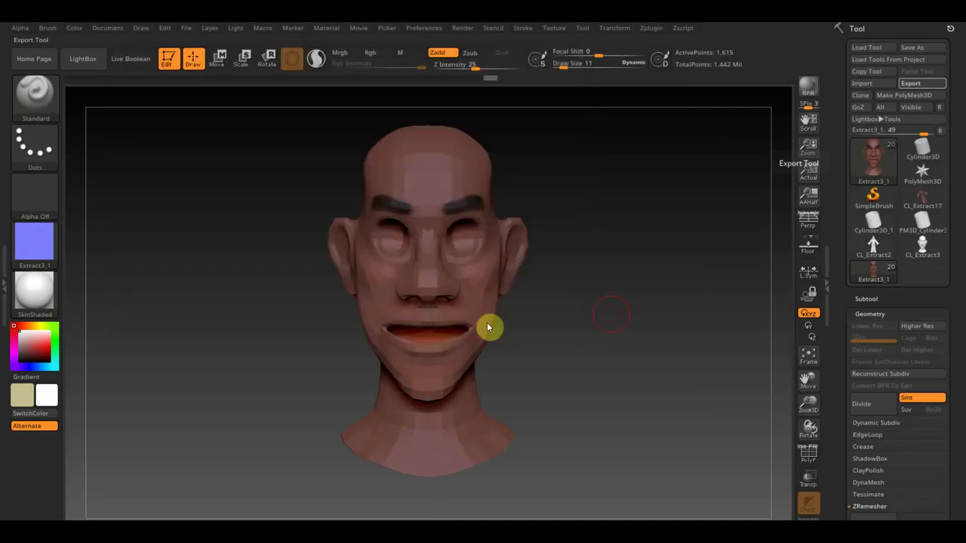
{"action": "left_click", "coordinate": [57, 257]}
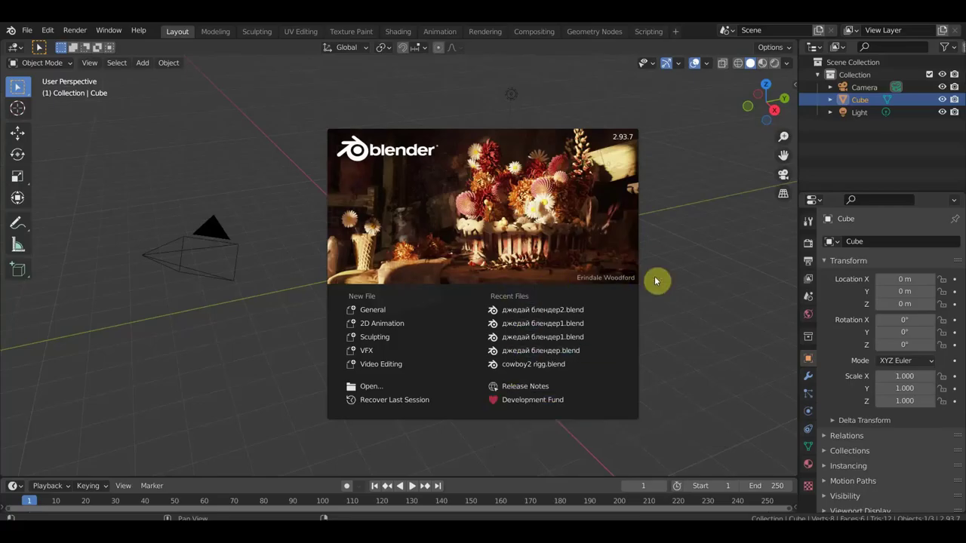
- Close the Blender splash, delete the default cube, and switch to front view
{"action": "left_click", "coordinate": [655, 281]}
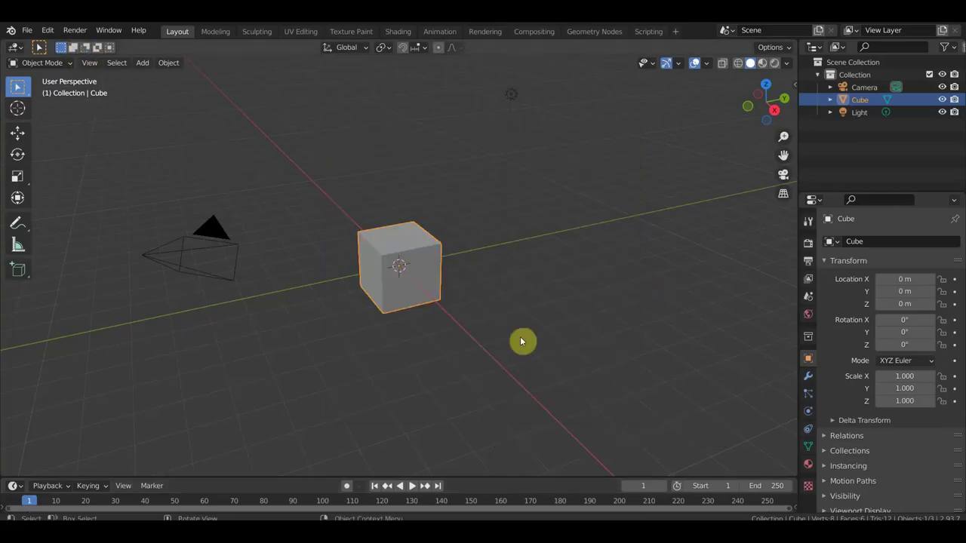
{"action": "left_click_drag", "start_coordinate": [564, 349], "coordinate": [265, 179]}
{"action": "left_click", "coordinate": [401, 270], "text": "ctrl"}
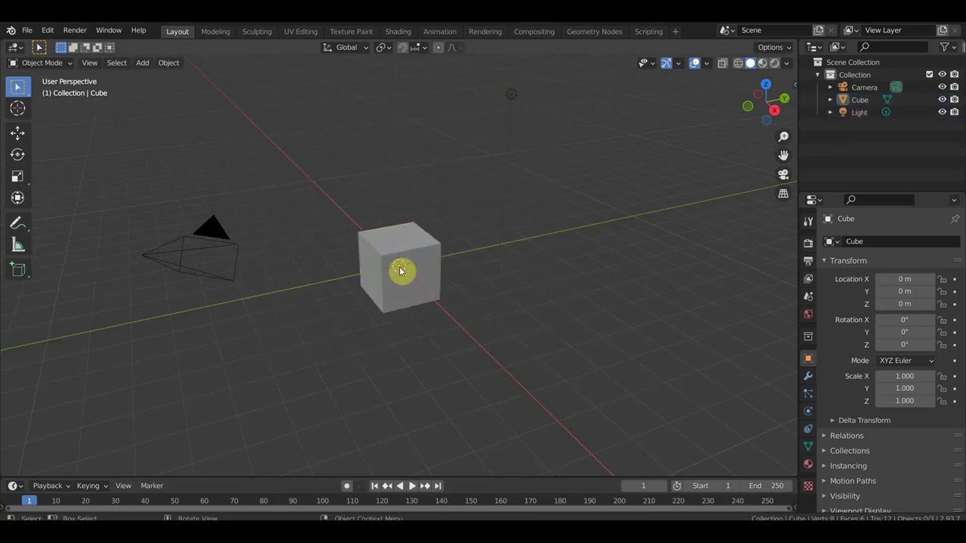
{"action": "left_click", "coordinate": [437, 285]}
{"action": "key", "text": "Delete"}
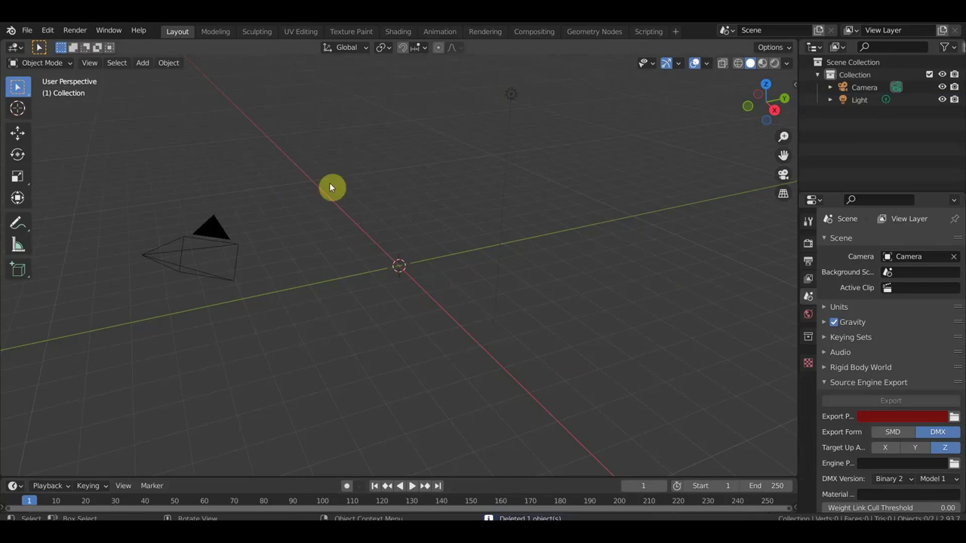
{"action": "key", "text": "KP_1"}
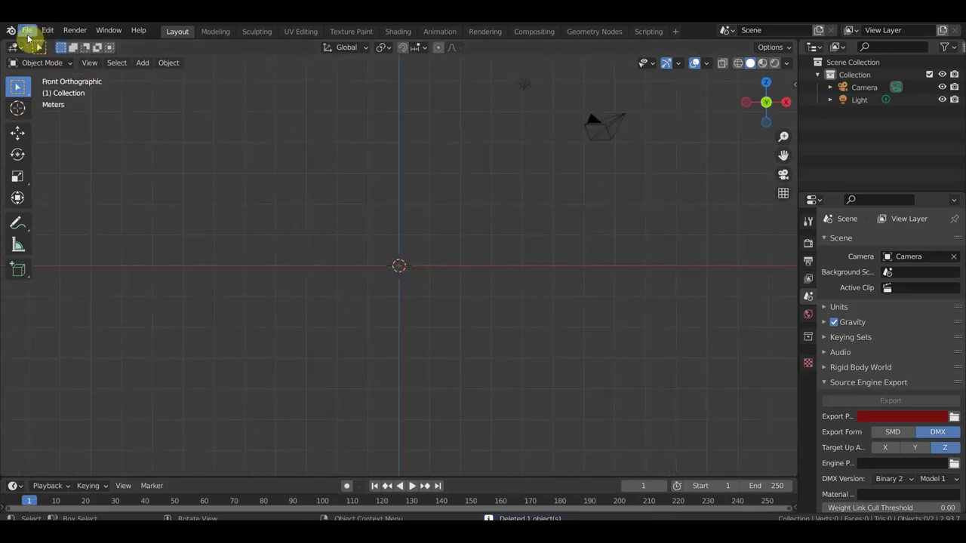
- Import Extract3_1.OBJ from Desktop\Jedi as a Wavefront OBJ
{"action": "left_click", "coordinate": [28, 34]}
{"action": "mouse_move", "coordinate": [47, 199]}
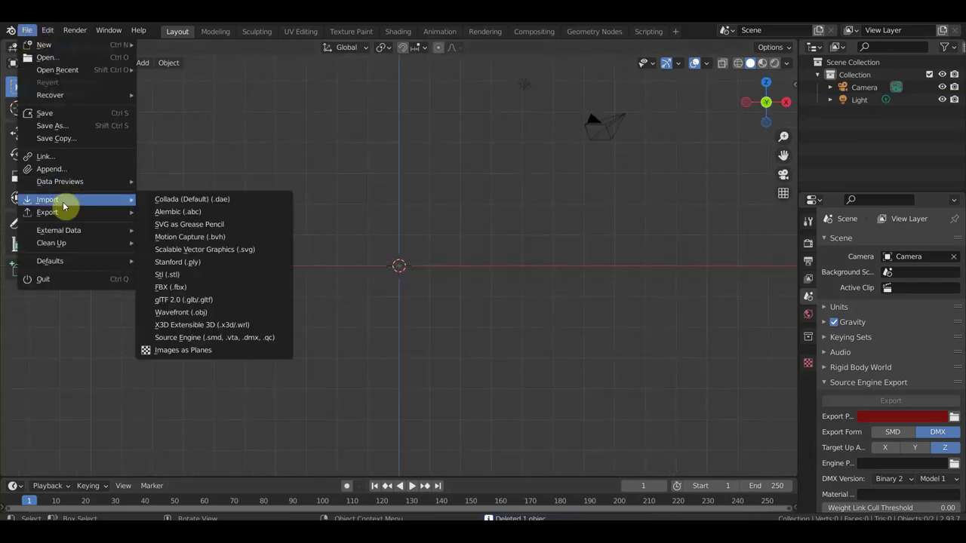
{"action": "left_click", "coordinate": [224, 313]}
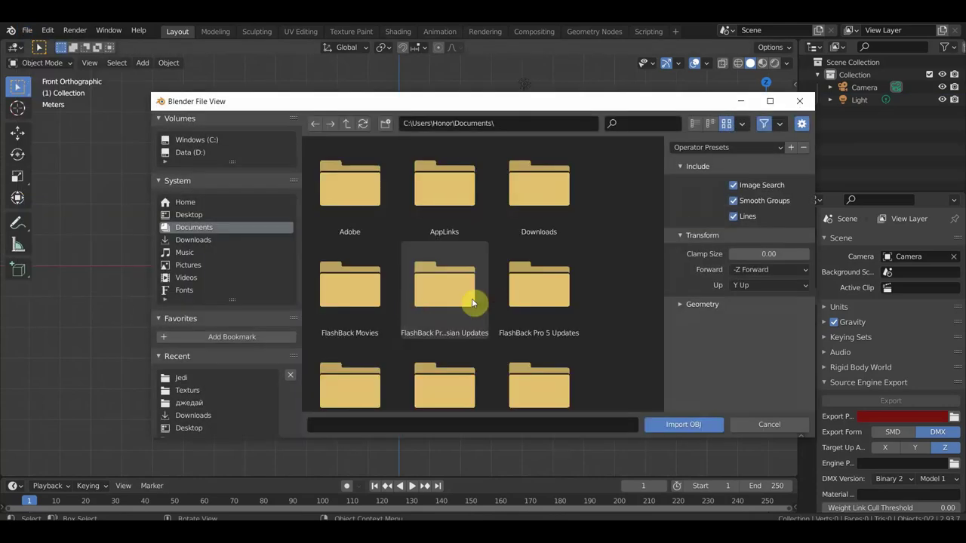
{"action": "left_click", "coordinate": [191, 216]}
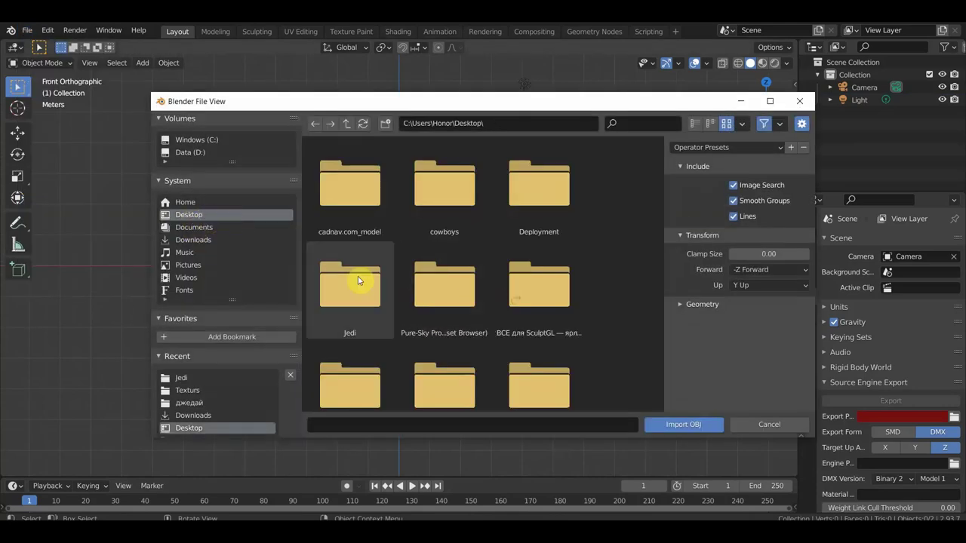
{"action": "left_click", "coordinate": [465, 299]}
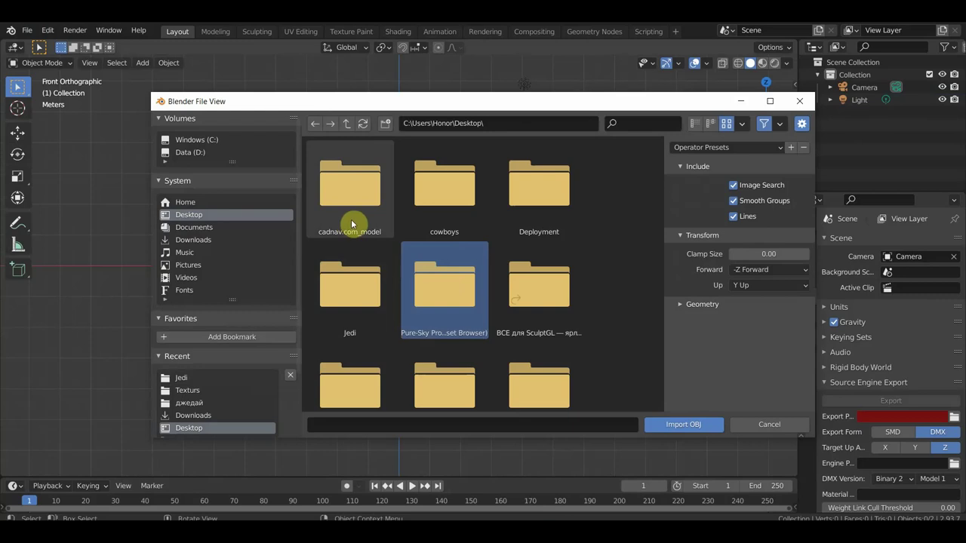
{"action": "double_click", "coordinate": [345, 318]}
{"action": "left_click", "coordinate": [439, 299]}
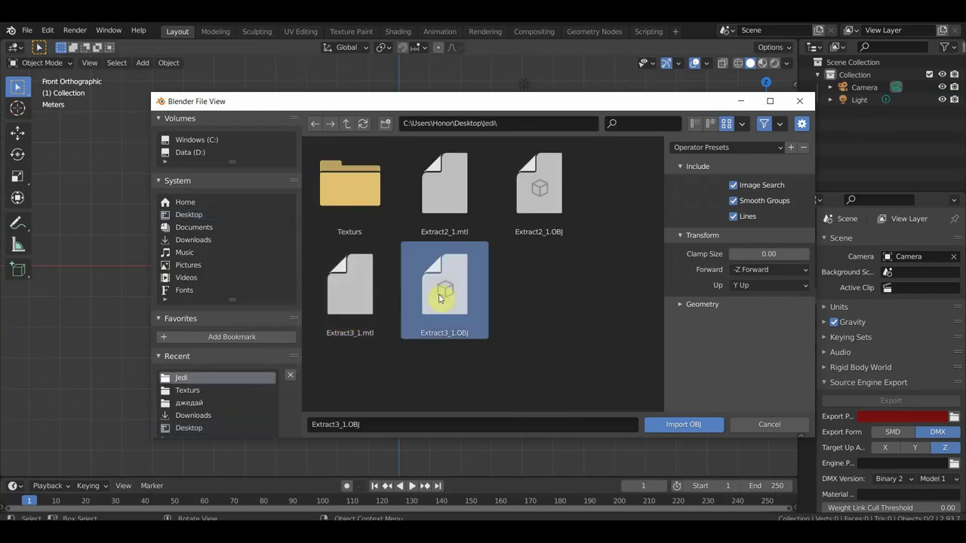
{"action": "left_click", "coordinate": [679, 424]}
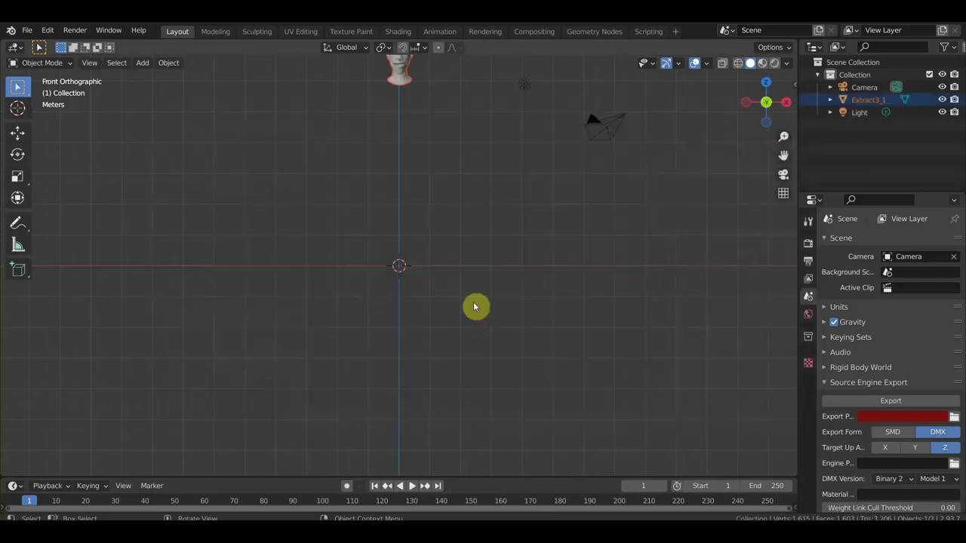
- Frame the Extract3_1 head, switch to Material Preview, and apply Shade Smooth to it
{"action": "middle_click_drag", "start_coordinate": [494, 196], "coordinate": [494, 340], "text": "shift"}
{"action": "scroll", "coordinate": [491, 328], "scroll_direction": "up", "scroll_amount": 6}
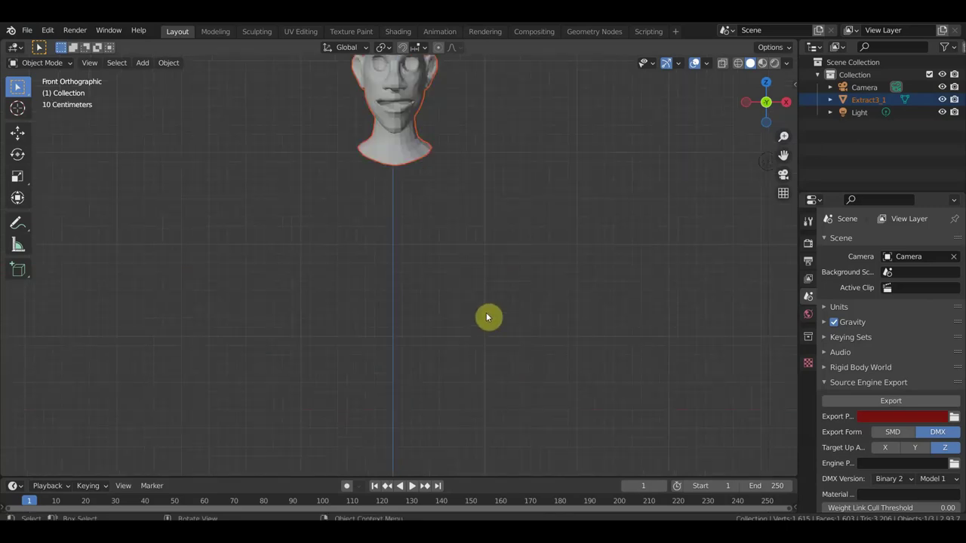
{"action": "key", "text": "KP_Decimal"}
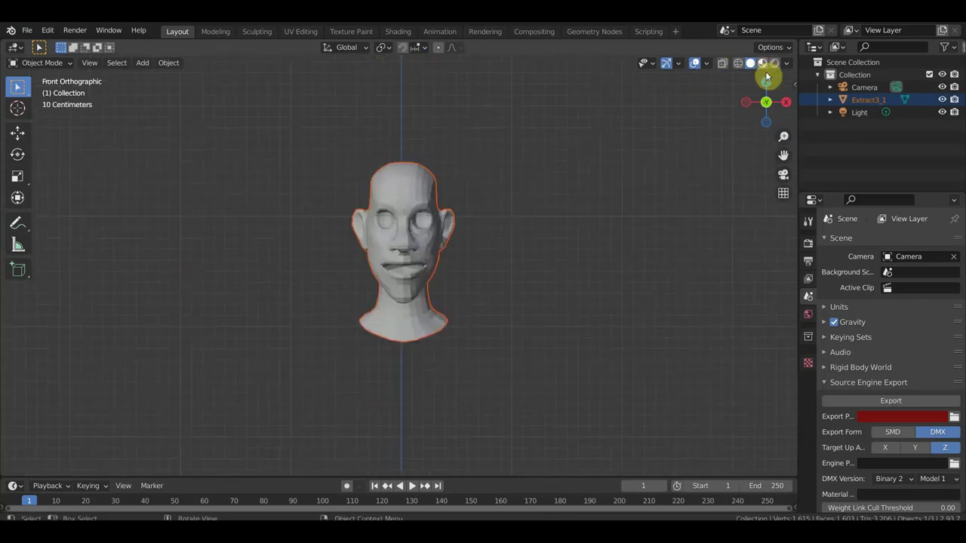
{"action": "key", "text": "z"}
{"action": "scroll", "coordinate": [556, 231], "scroll_direction": "up", "scroll_amount": 5}
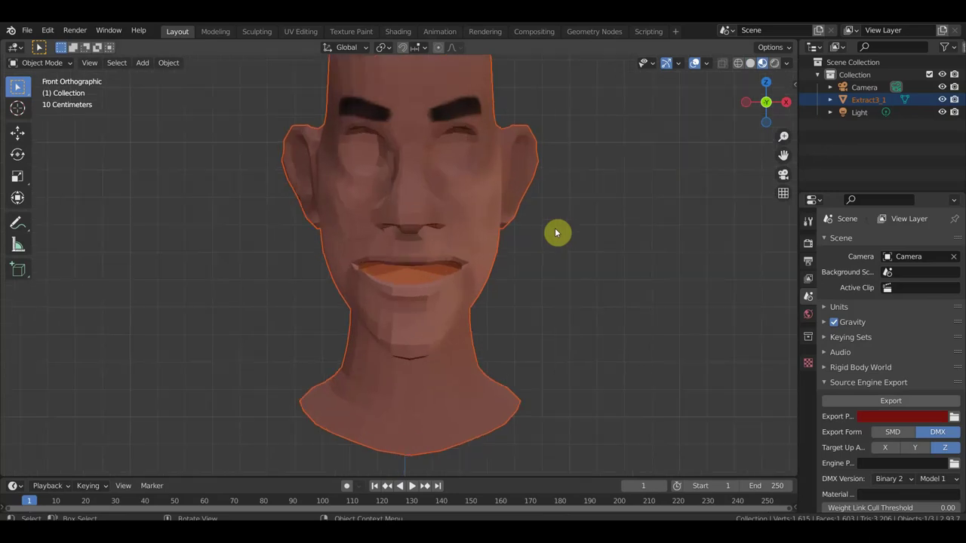
{"action": "left_click", "coordinate": [451, 231]}
{"action": "right_click", "coordinate": [454, 229]}
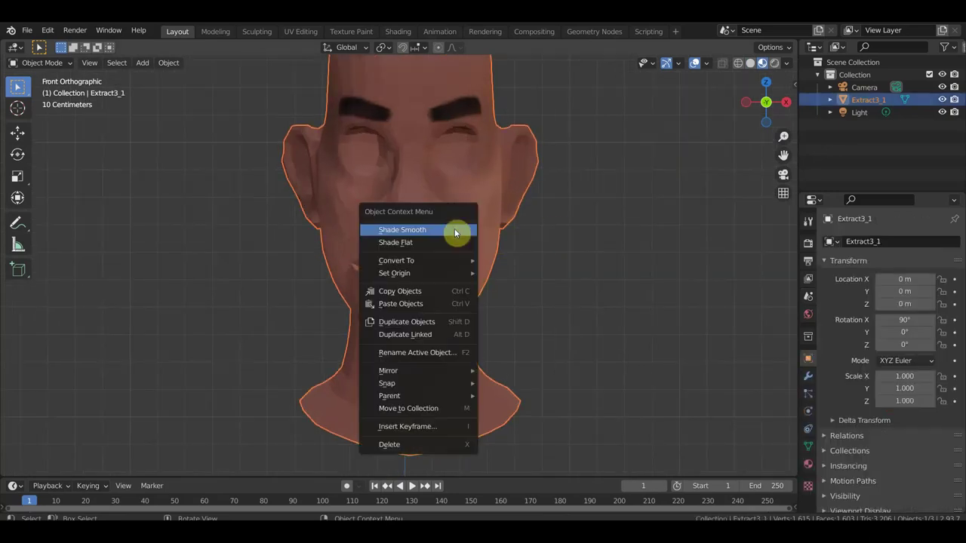
{"action": "left_click", "coordinate": [454, 229]}
{"action": "scroll", "coordinate": [454, 228], "scroll_direction": "down", "scroll_amount": 2}
{"action": "mouse_move", "coordinate": [454, 228]}
{"action": "middle_mouse_down"}
{"action": "mouse_move", "coordinate": [619, 284]}
{"action": "mouse_move", "coordinate": [549, 289]}
{"action": "mouse_move", "coordinate": [563, 277]}
{"action": "mouse_move", "coordinate": [531, 287]}
{"action": "middle_mouse_up"}
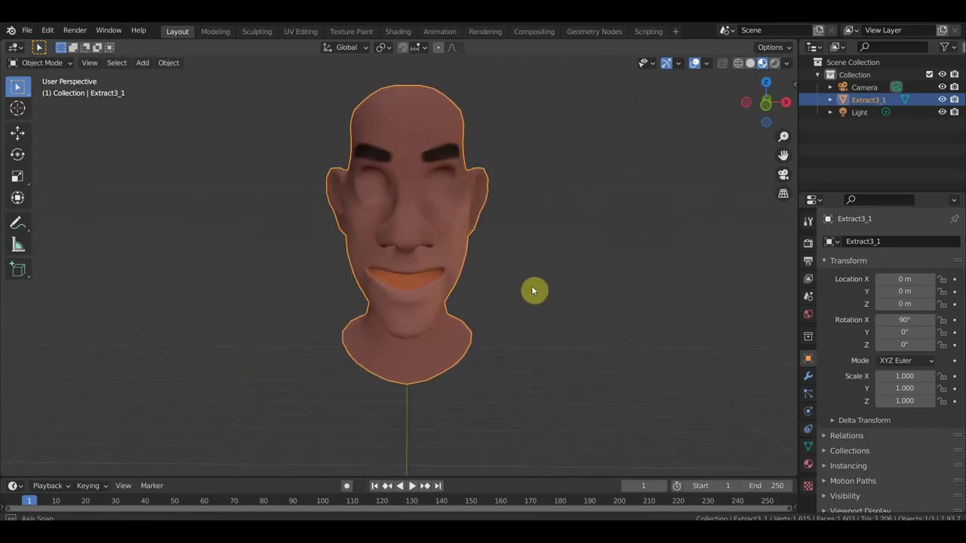
- In the Shading workspace, add an Image Texture node to the head's material
{"action": "left_click", "coordinate": [399, 32]}
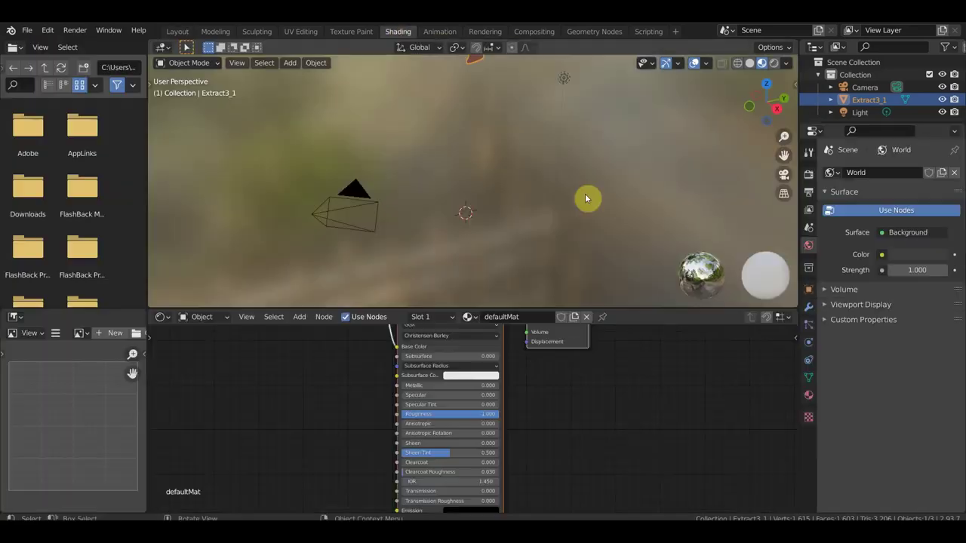
{"action": "mouse_move", "coordinate": [600, 506]}
{"action": "middle_mouse_down"}
{"action": "mouse_move", "coordinate": [599, 338]}
{"action": "mouse_move", "coordinate": [315, 414]}
{"action": "mouse_move", "coordinate": [341, 406]}
{"action": "middle_mouse_up"}
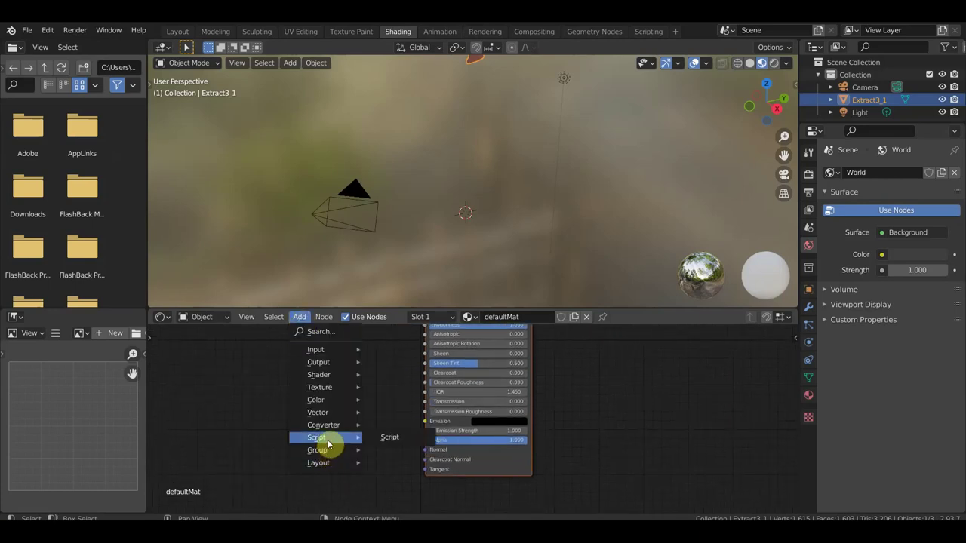
{"action": "mouse_move", "coordinate": [320, 387]}
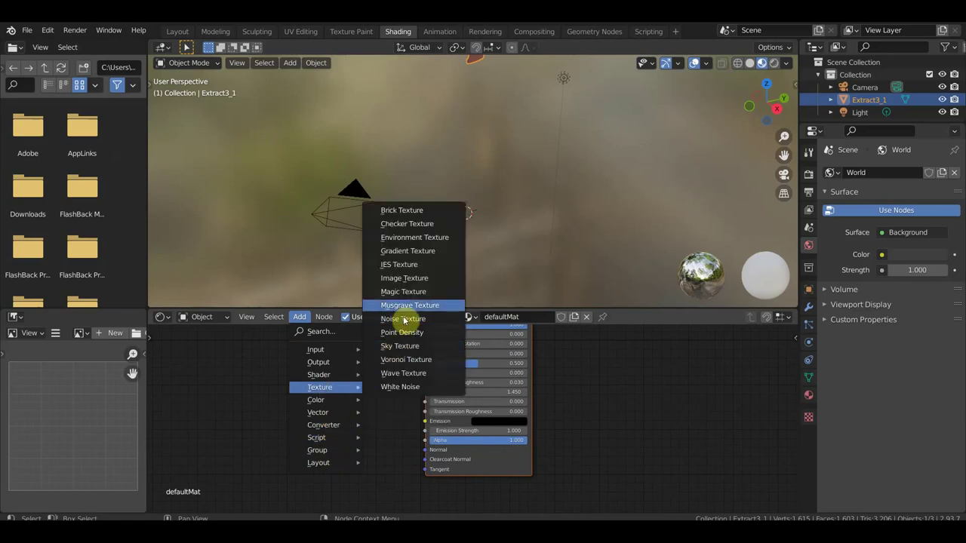
{"action": "left_click", "coordinate": [411, 278]}
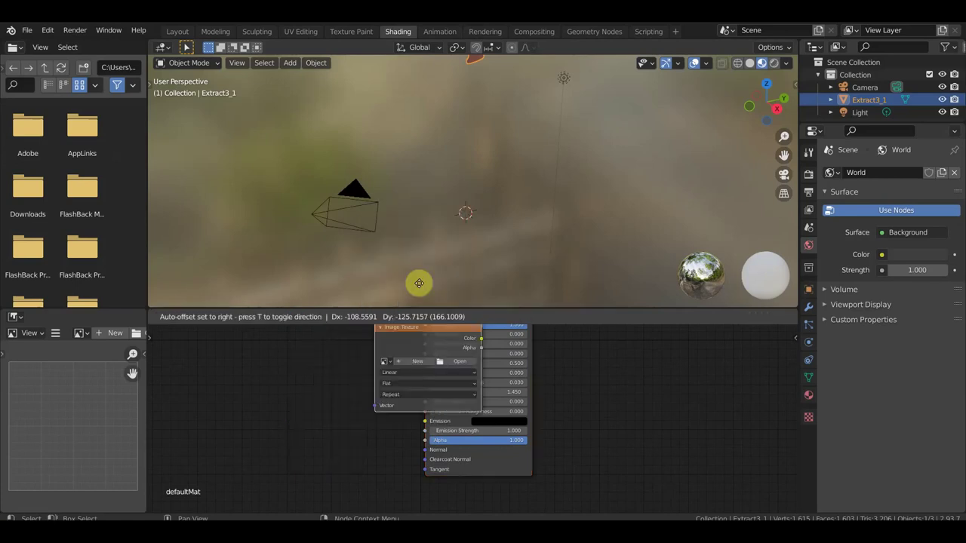
{"action": "left_click", "coordinate": [276, 381]}
- Add a Normal Map node wired to the BSDF Normal, fed by the image's Color
{"action": "left_click", "coordinate": [300, 316]}
{"action": "mouse_move", "coordinate": [323, 425]}
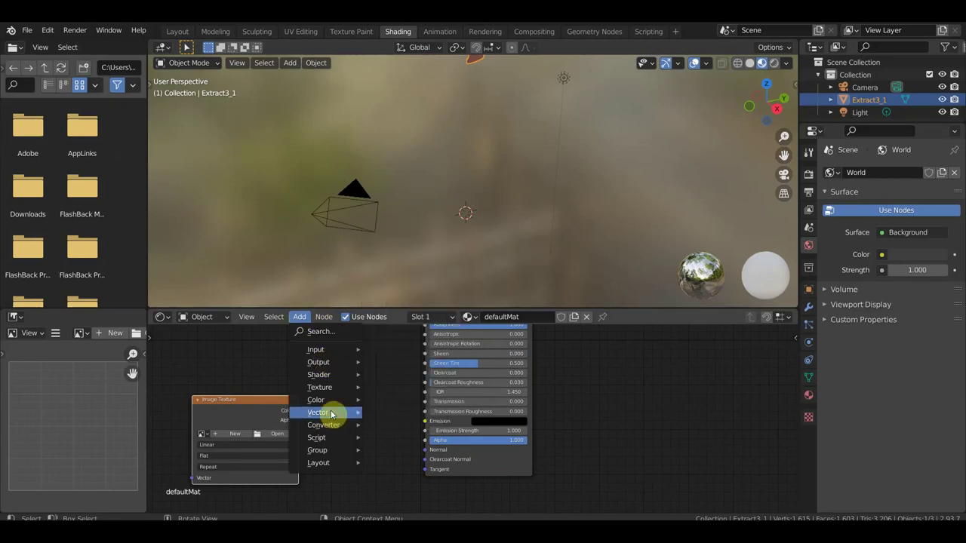
{"action": "left_click", "coordinate": [408, 364]}
{"action": "left_click", "coordinate": [325, 417]}
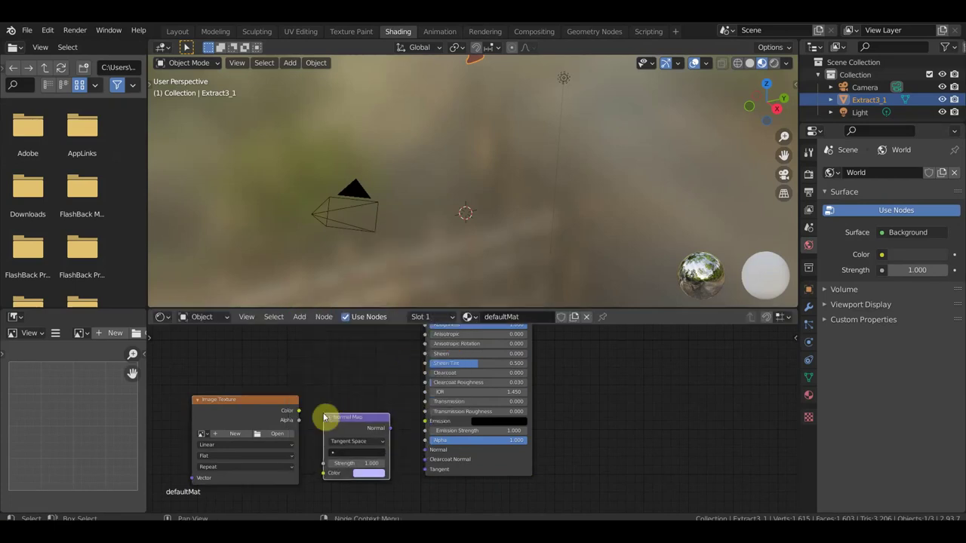
{"action": "left_click_drag", "start_coordinate": [390, 428], "coordinate": [425, 450]}
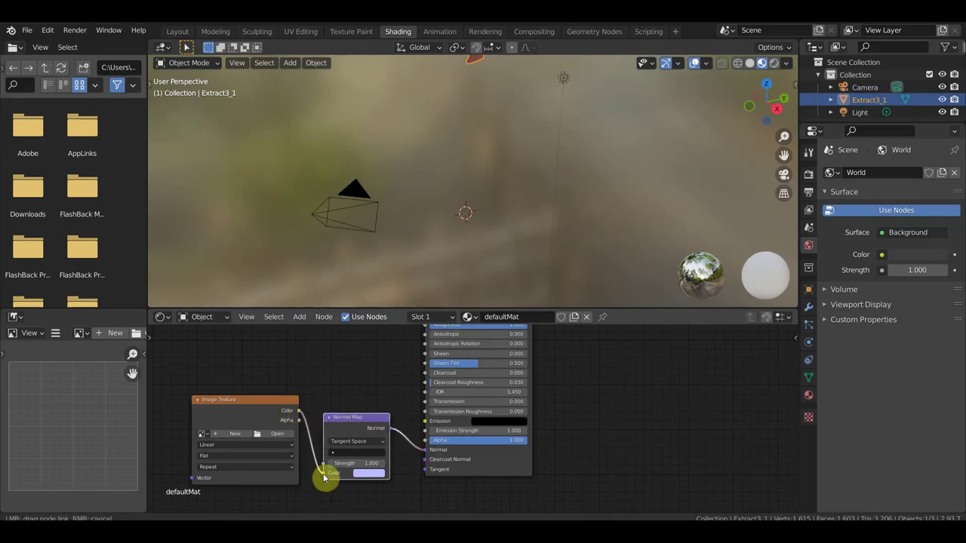
{"action": "left_click_drag", "start_coordinate": [299, 412], "coordinate": [325, 473]}
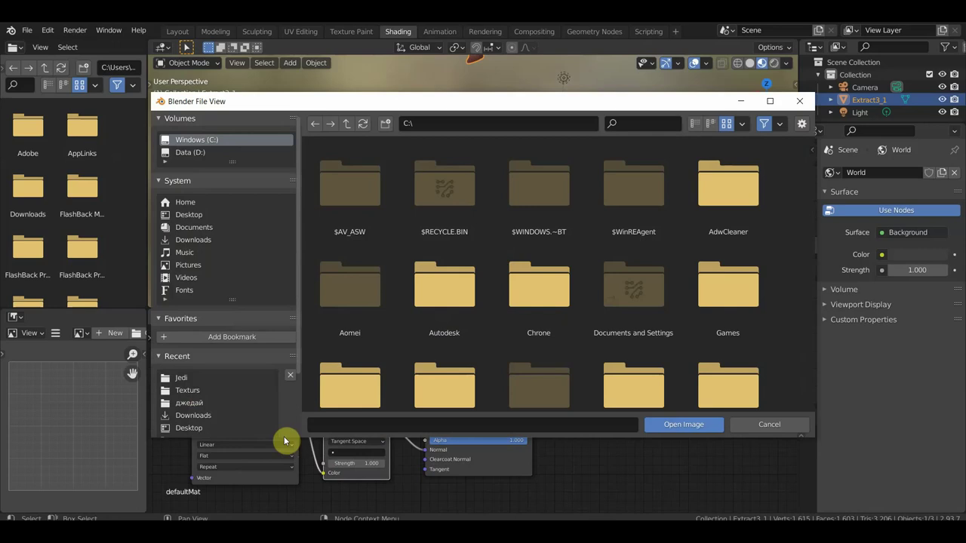
- Load Extract3_1.png from Desktop\Jedi into the Image Texture node
{"action": "left_click", "coordinate": [190, 215]}
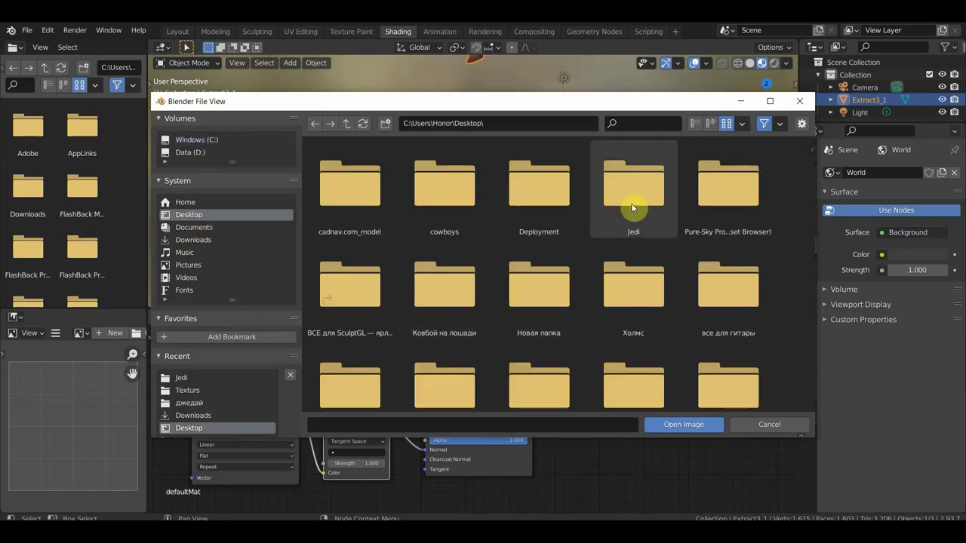
{"action": "double_click", "coordinate": [632, 208]}
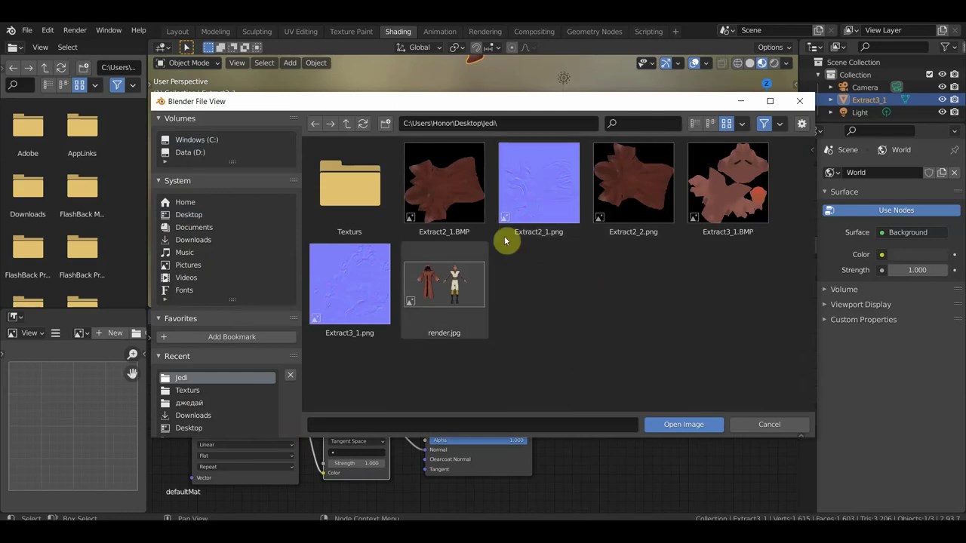
{"action": "left_click", "coordinate": [380, 333]}
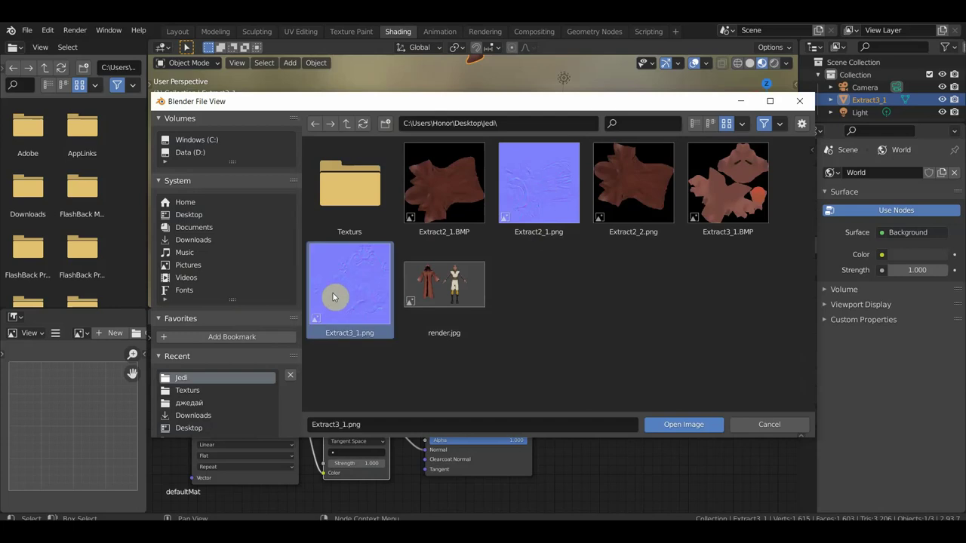
{"action": "left_click", "coordinate": [696, 424]}
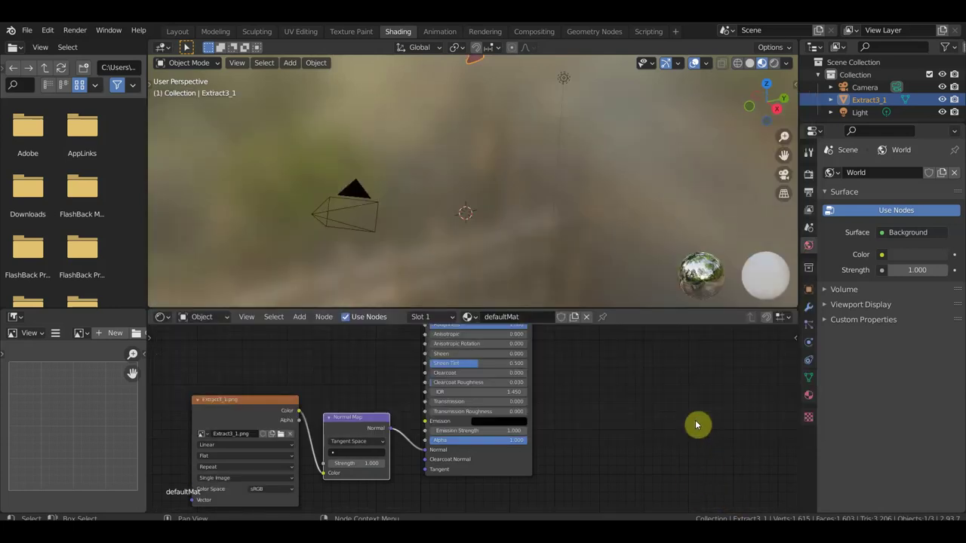
- Frame the head from the front and set the image's colour space to Non-Color
{"action": "key", "text": "KP_Decimal"}
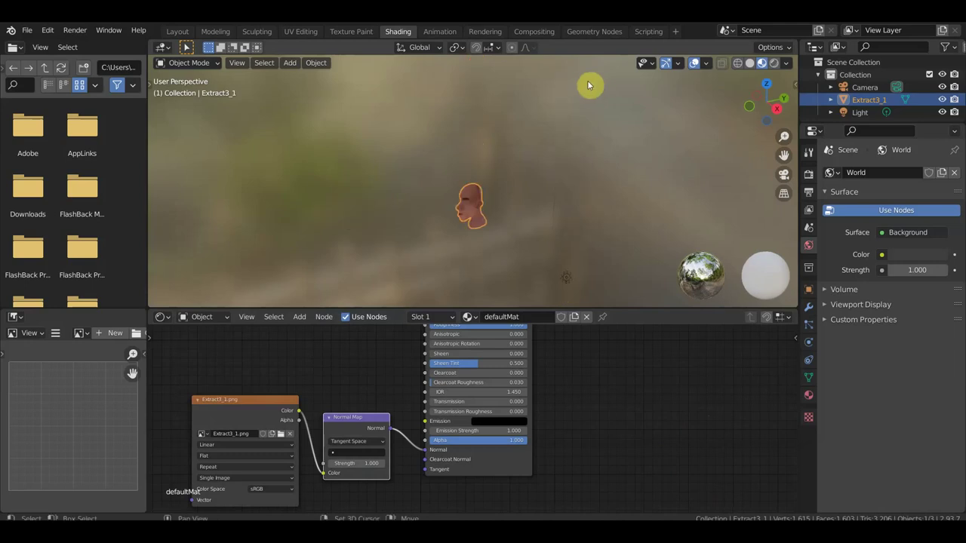
{"action": "scroll", "coordinate": [568, 121], "scroll_direction": "up", "scroll_amount": 3}
{"action": "scroll", "coordinate": [575, 209], "scroll_direction": "up", "scroll_amount": 5}
{"action": "scroll", "coordinate": [585, 150], "scroll_direction": "up", "scroll_amount": 4}
{"action": "scroll", "coordinate": [585, 98], "scroll_direction": "down", "scroll_amount": 2}
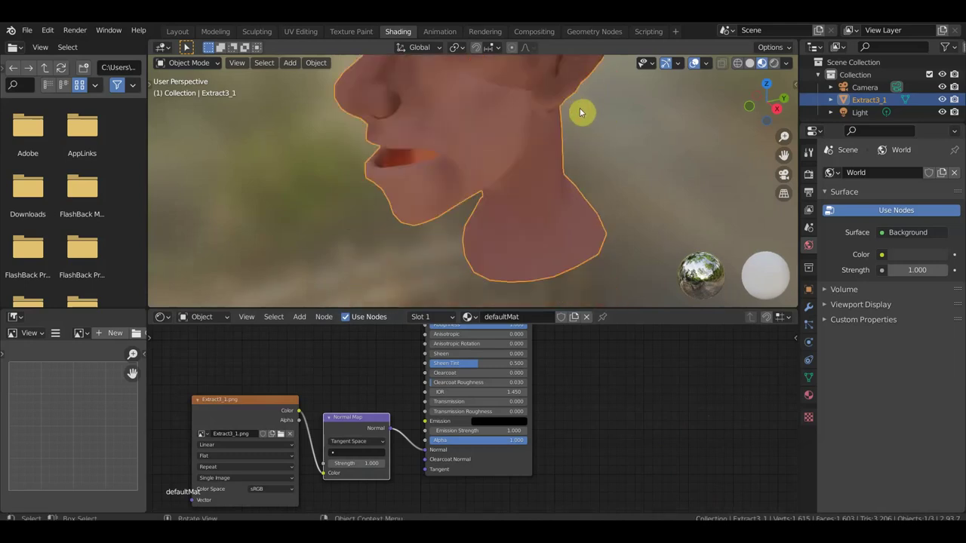
{"action": "scroll", "coordinate": [581, 113], "scroll_direction": "down", "scroll_amount": 4}
{"action": "mouse_move", "coordinate": [588, 122]}
{"action": "middle_mouse_down"}
{"action": "mouse_move", "coordinate": [656, 105]}
{"action": "mouse_move", "coordinate": [608, 155]}
{"action": "middle_mouse_up"}
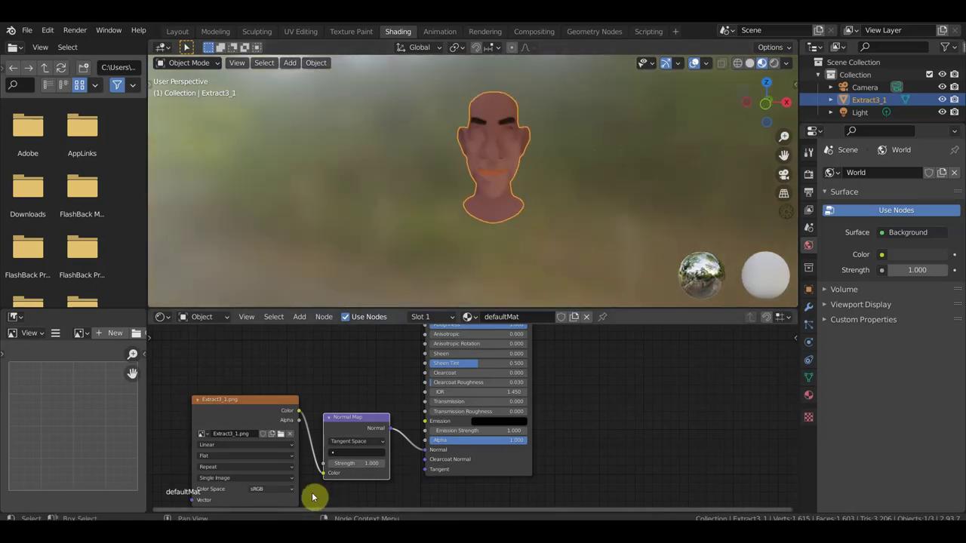
{"action": "left_click", "coordinate": [280, 489]}
{"action": "left_click", "coordinate": [277, 449]}
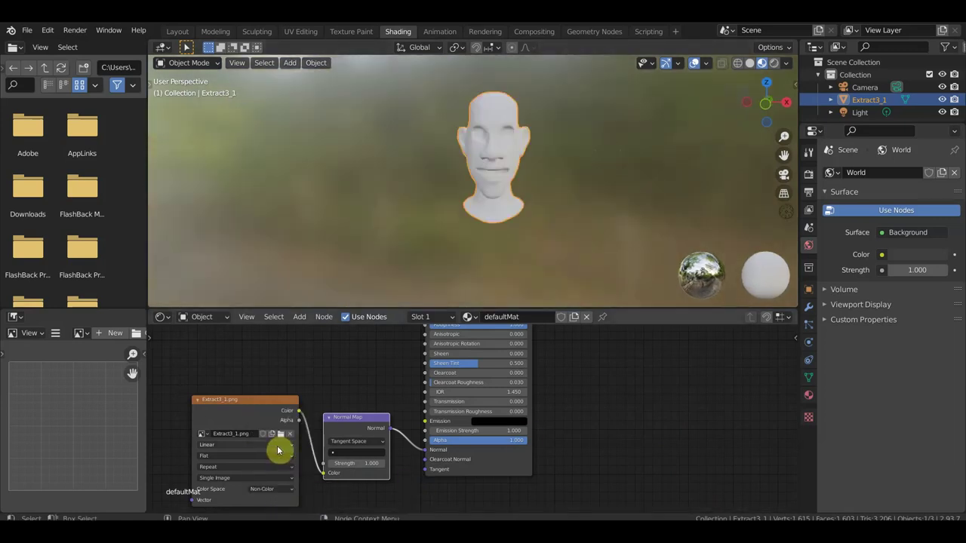
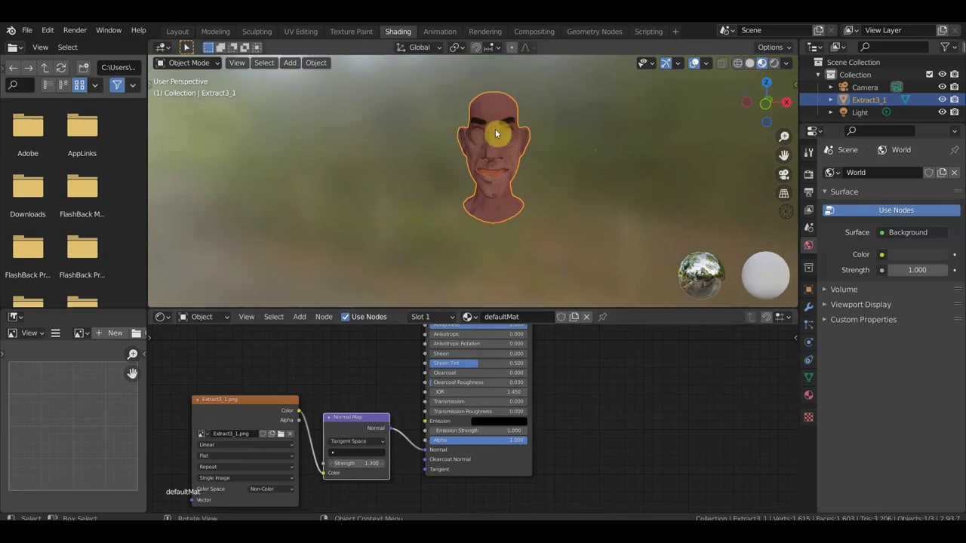
- Delete the Principled BSDF node from defaultMat and move the image texture node toward the centre
{"action": "scroll", "coordinate": [595, 412], "scroll_direction": "down", "scroll_amount": 2}
{"action": "scroll", "coordinate": [594, 412], "scroll_direction": "down", "scroll_amount": 1}
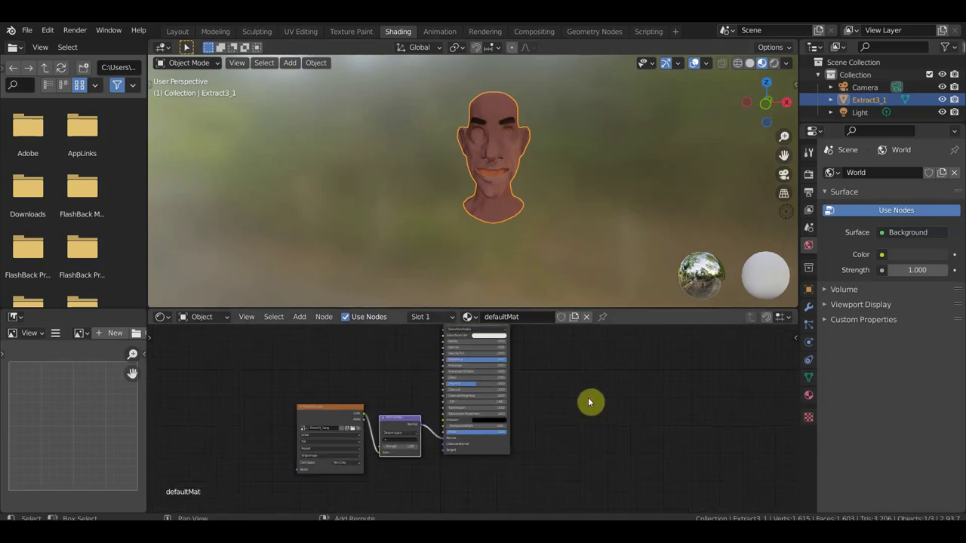
{"action": "middle_click_drag", "start_coordinate": [588, 401], "coordinate": [671, 475]}
{"action": "left_click", "coordinate": [581, 372]}
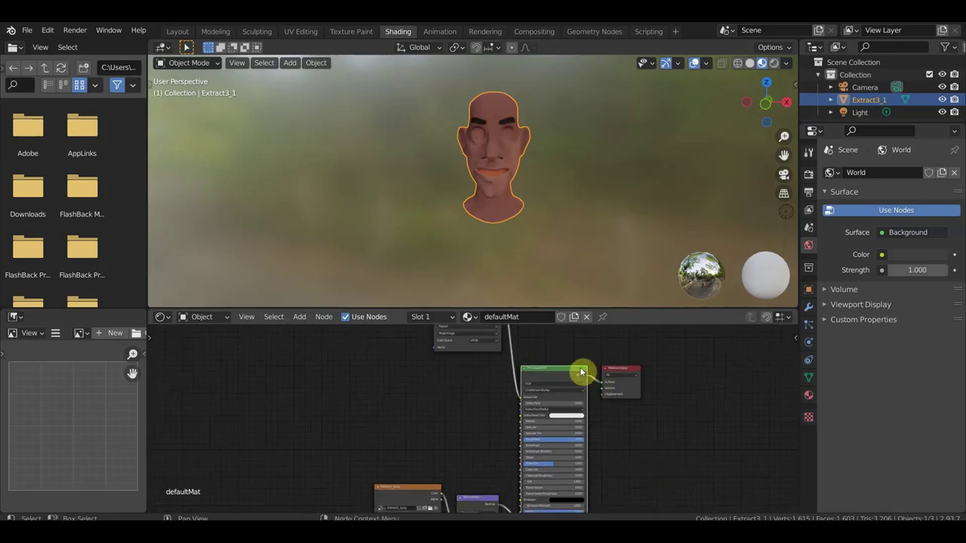
{"action": "key", "text": "Delete"}
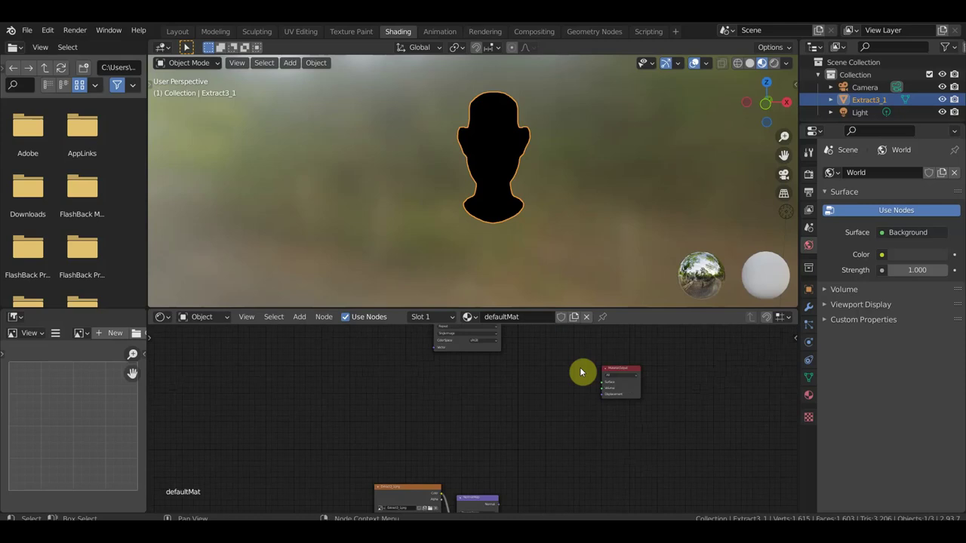
{"action": "mouse_move", "coordinate": [580, 367]}
{"action": "middle_mouse_down"}
{"action": "mouse_move", "coordinate": [558, 380]}
{"action": "mouse_move", "coordinate": [600, 455]}
{"action": "middle_mouse_up"}
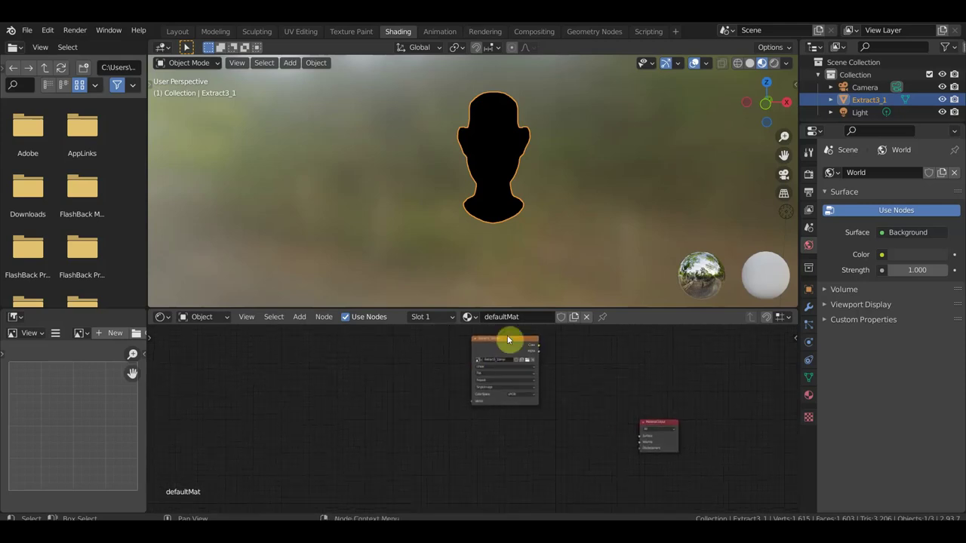
{"action": "left_click_drag", "start_coordinate": [507, 339], "coordinate": [351, 384]}
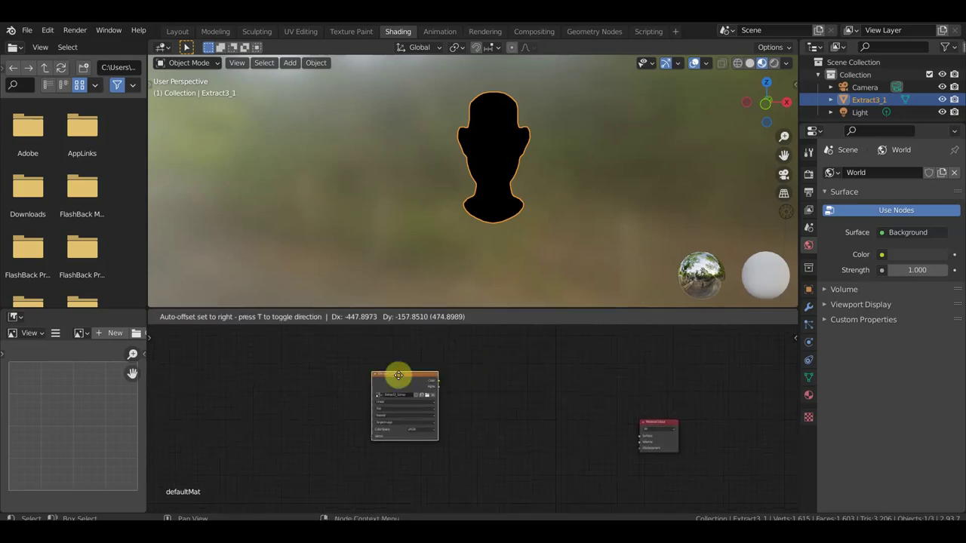
- Switch the render engine from Eevee to Cycles in Render Properties
{"action": "left_click", "coordinate": [808, 153]}
{"action": "left_click", "coordinate": [808, 173]}
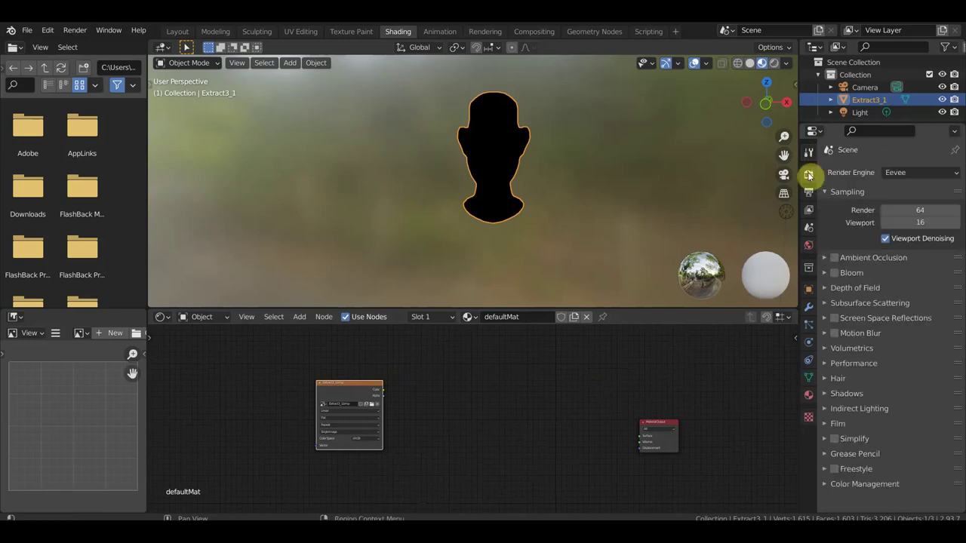
{"action": "left_click", "coordinate": [907, 174]}
{"action": "left_click", "coordinate": [896, 215]}
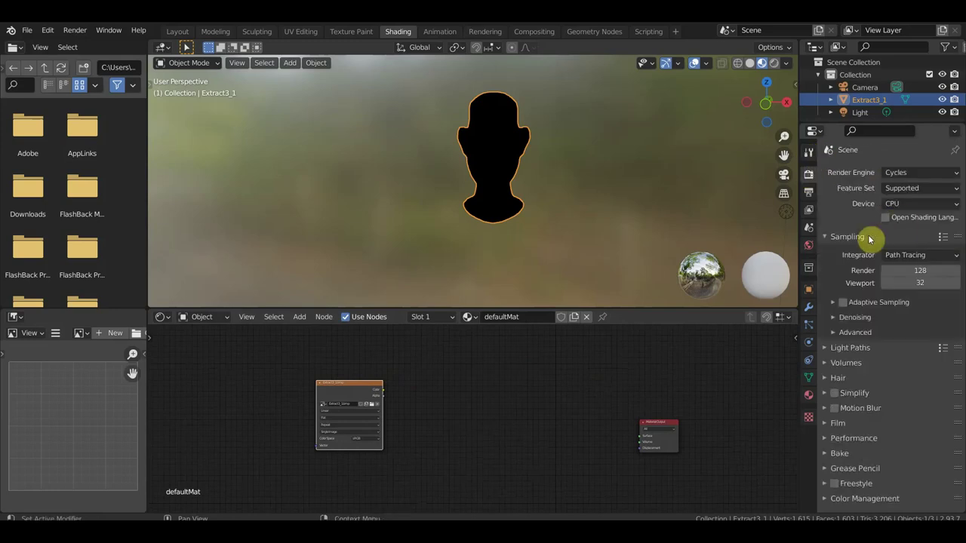
{"action": "left_click", "coordinate": [299, 317]}
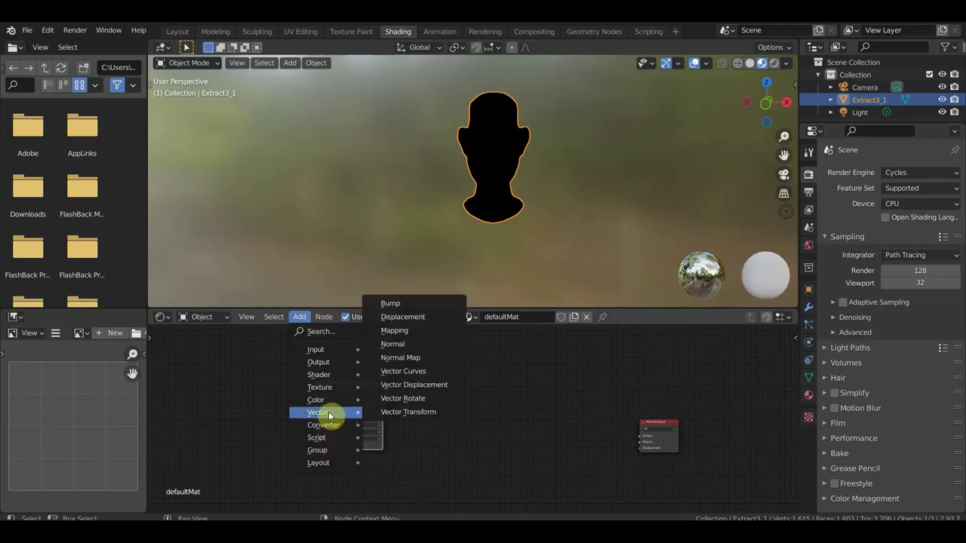
{"action": "mouse_move", "coordinate": [318, 374]}
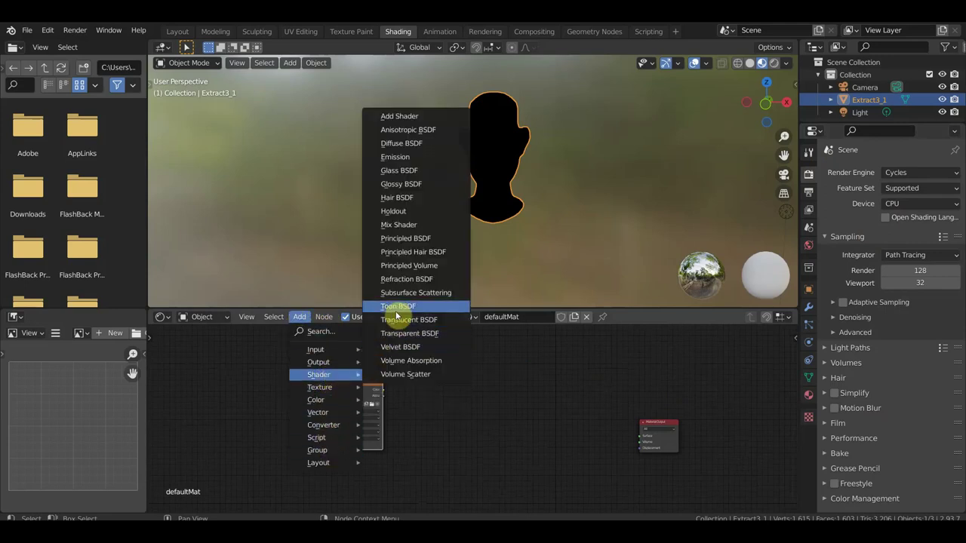
- Add a Toon BSDF node, then a ColorRamp found by searching 'co', placed before it
{"action": "left_click", "coordinate": [397, 307]}
{"action": "left_click", "coordinate": [554, 401]}
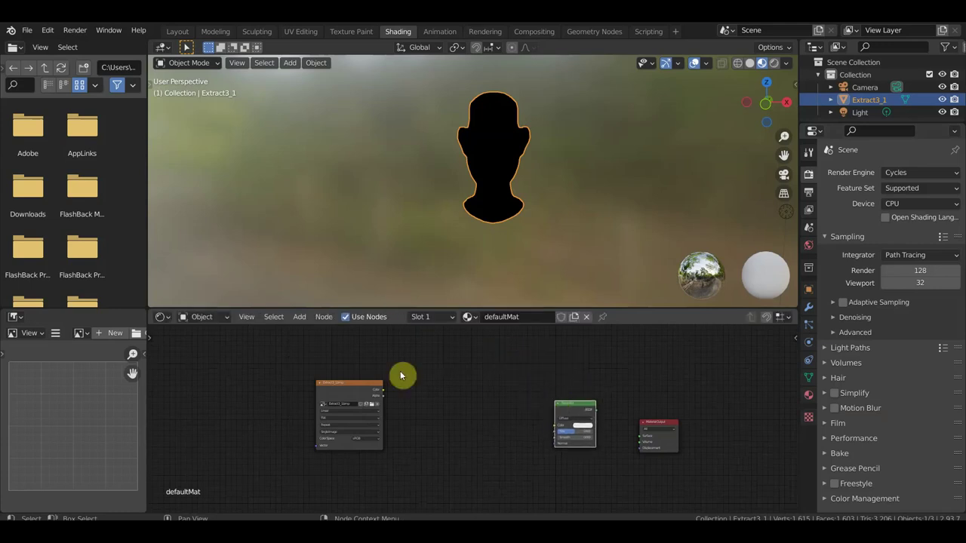
{"action": "left_click", "coordinate": [300, 318]}
{"action": "left_click", "coordinate": [316, 332]}
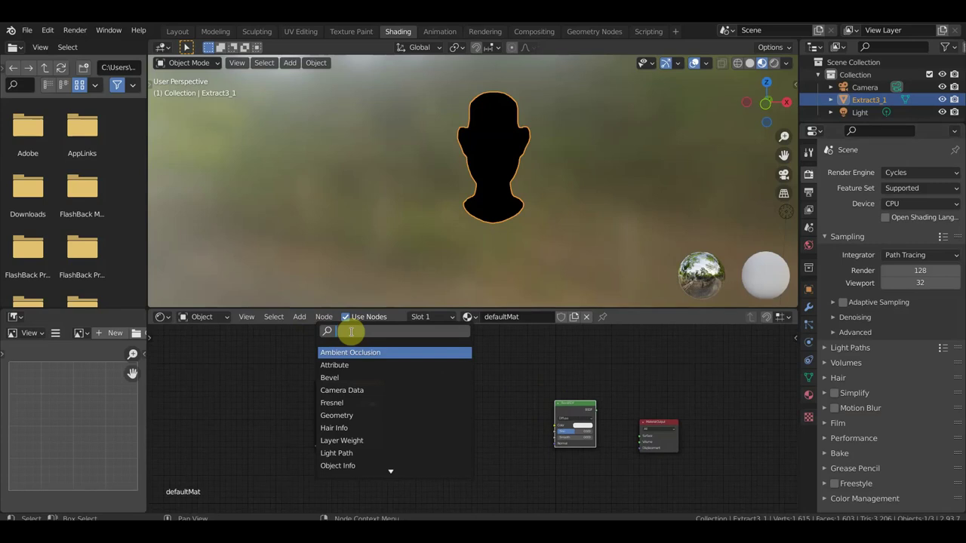
{"action": "key", "text": "super+space"}
{"action": "type", "text": "cl"}
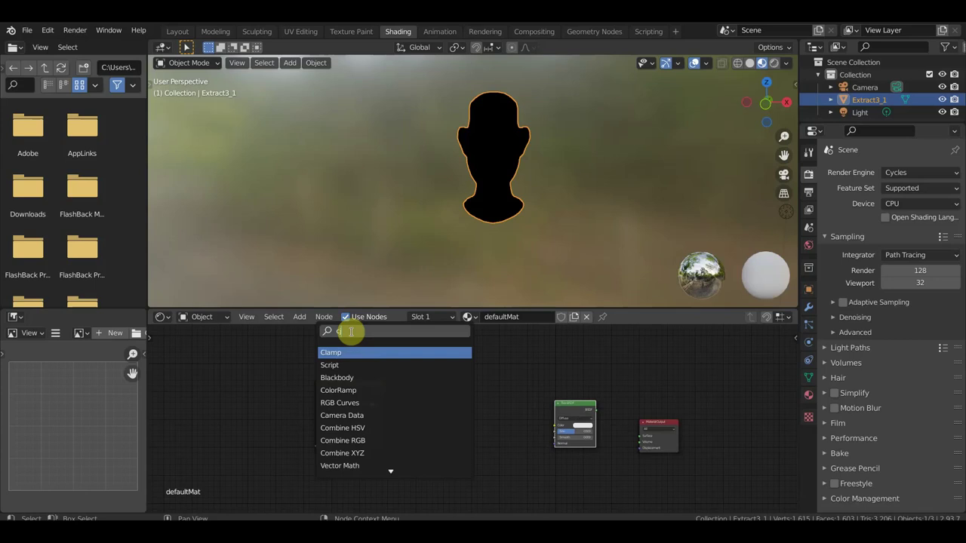
{"action": "key", "text": "BackSpace"}
{"action": "type", "text": "o"}
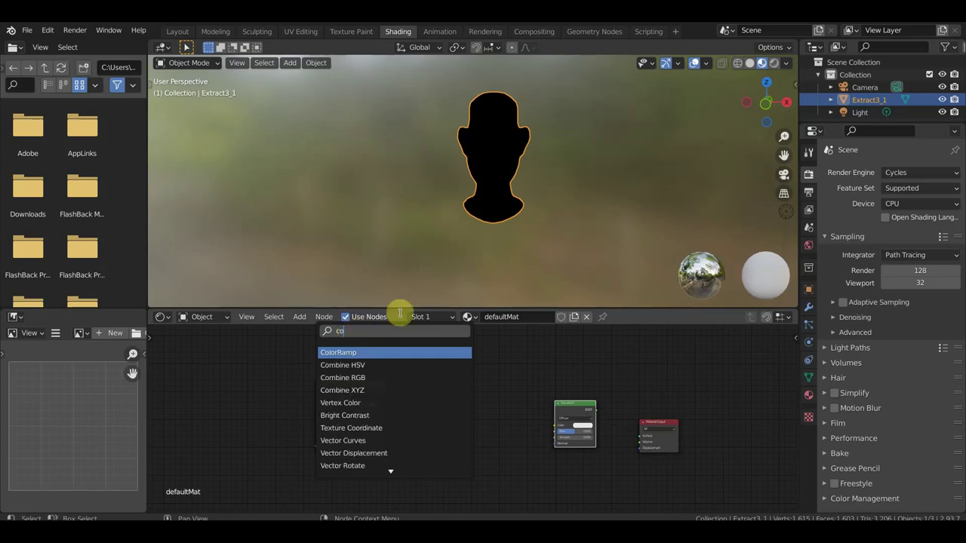
{"action": "left_click", "coordinate": [373, 352]}
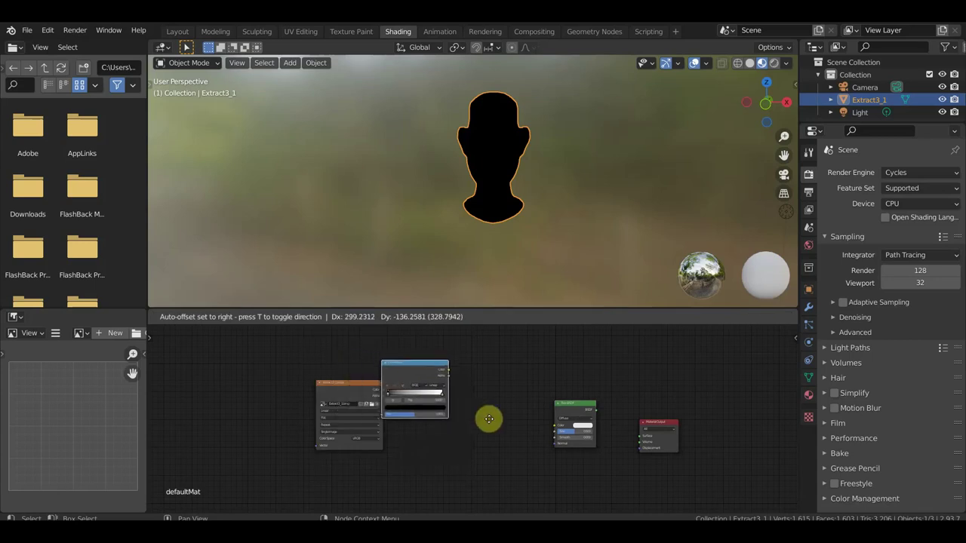
{"action": "left_click", "coordinate": [634, 451]}
{"action": "scroll", "coordinate": [458, 470], "scroll_direction": "up", "scroll_amount": 2}
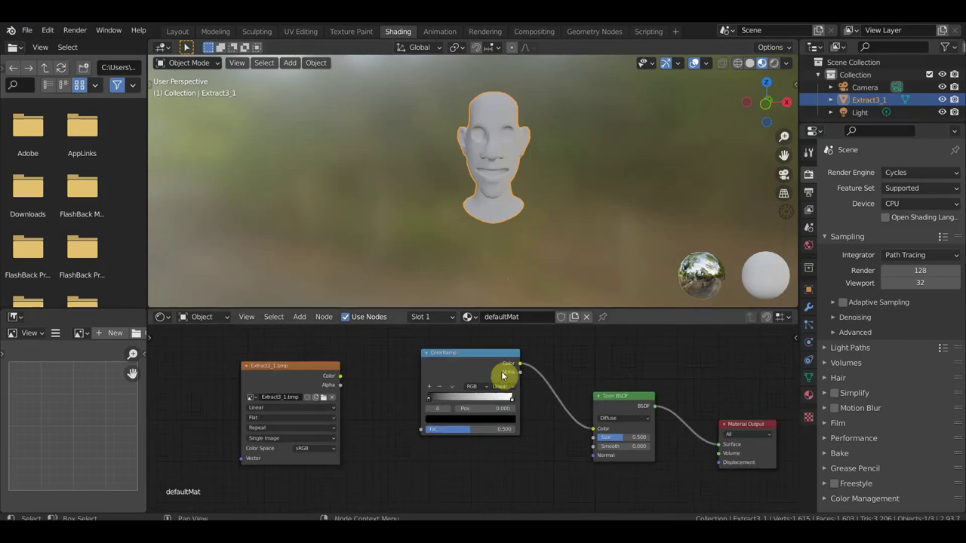
- Disconnect the ColorRamp from the Toon BSDF's Color input
{"action": "scroll", "coordinate": [504, 377], "scroll_direction": "down", "scroll_amount": 2}
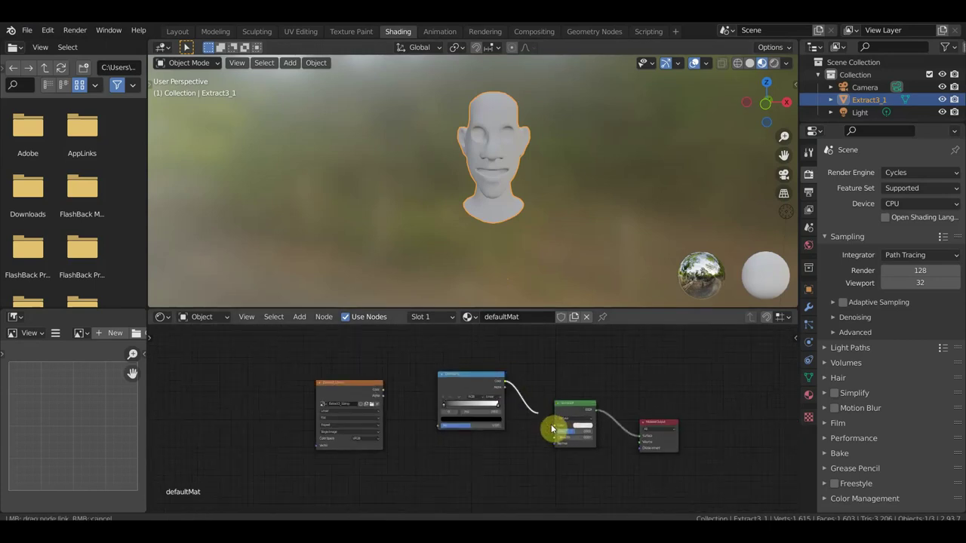
{"action": "left_click_drag", "start_coordinate": [555, 426], "coordinate": [378, 330]}
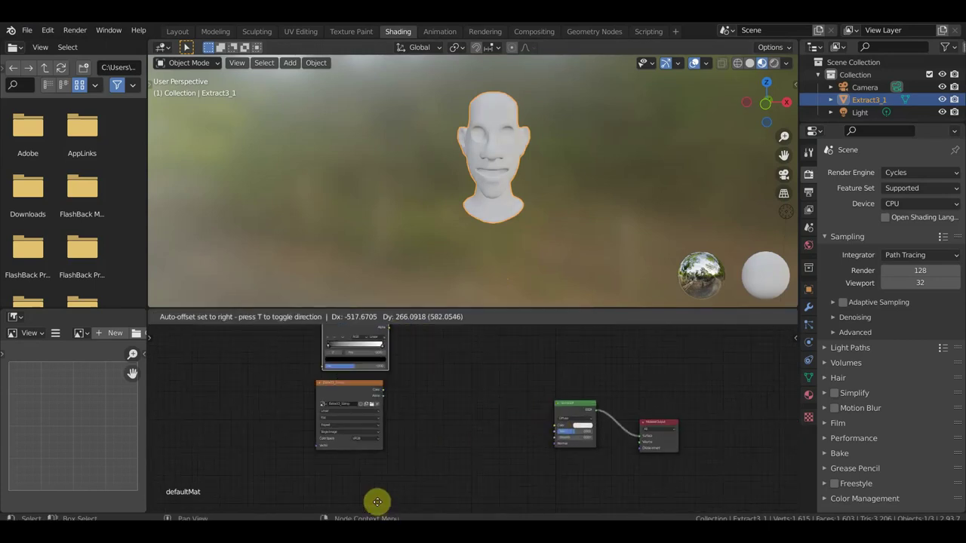
{"action": "scroll", "coordinate": [456, 401], "scroll_direction": "up", "scroll_amount": 1}
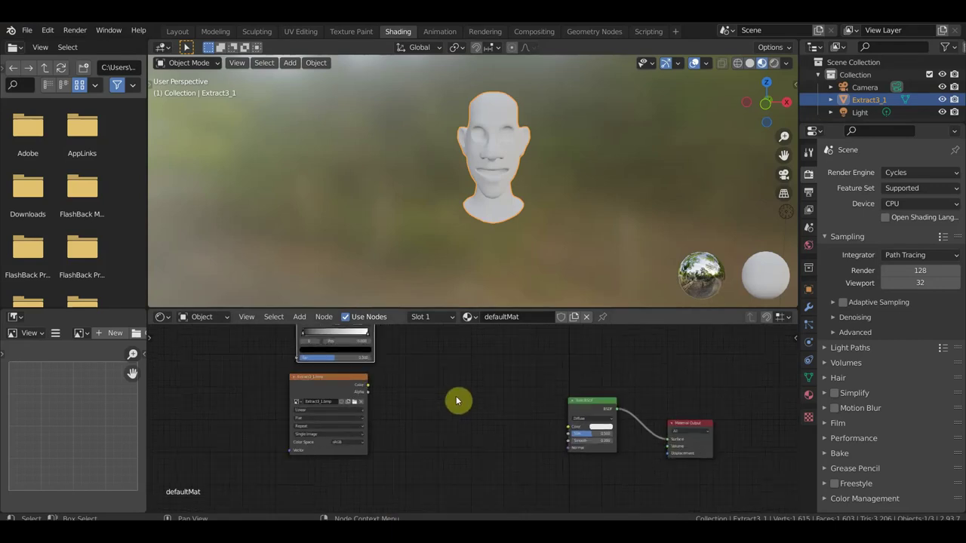
- Add a Mix Shader node via search 'mix' and place it beside the Toon BSDF
{"action": "left_click", "coordinate": [300, 317]}
{"action": "left_click", "coordinate": [319, 331]}
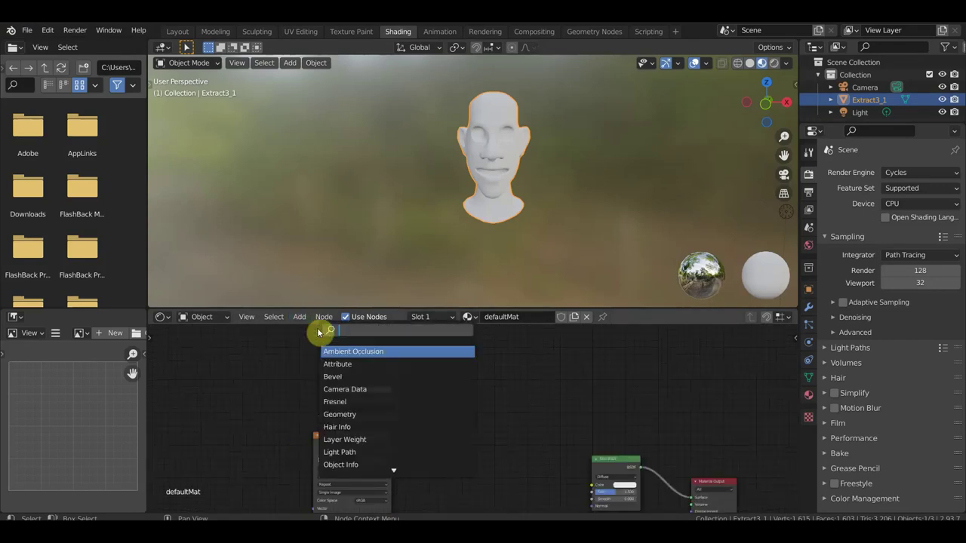
{"action": "type", "text": "mi"}
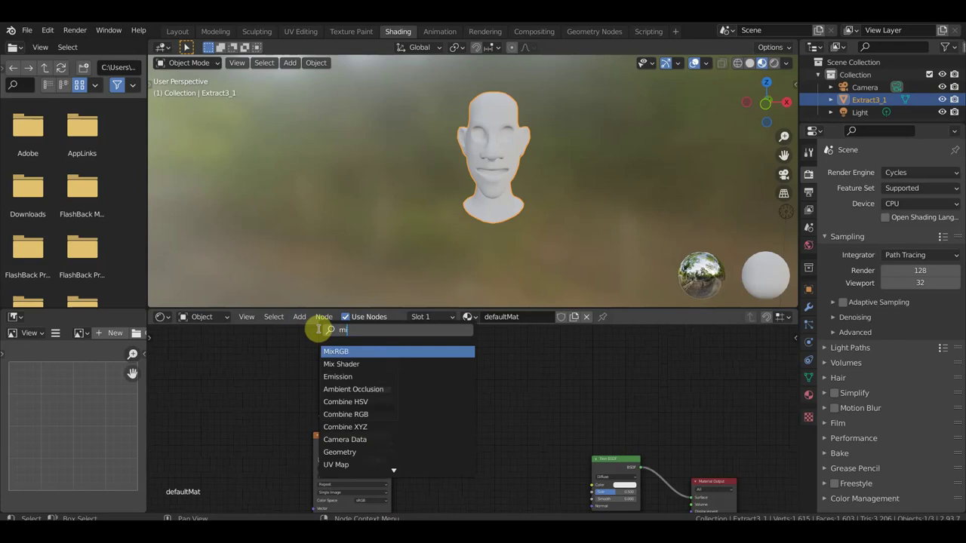
{"action": "type", "text": "x"}
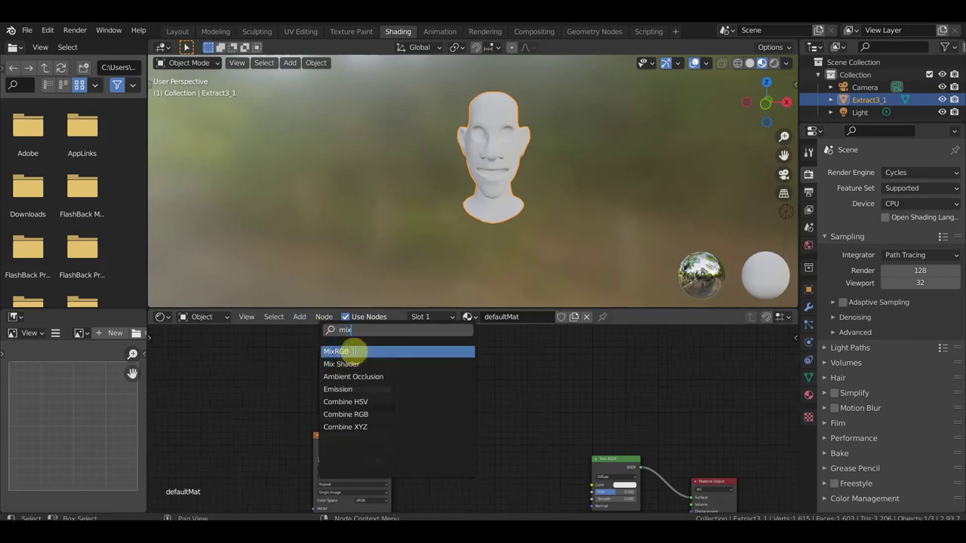
{"action": "left_click", "coordinate": [355, 363]}
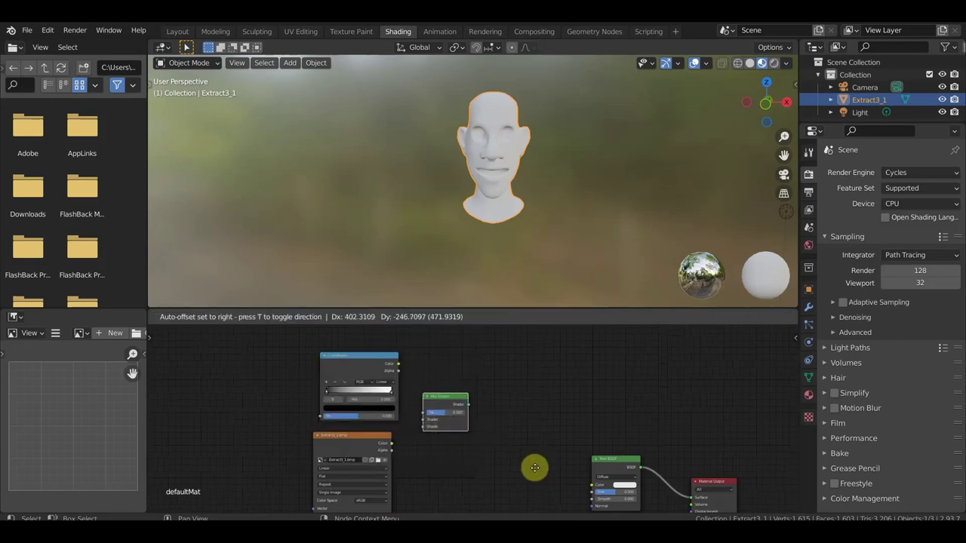
{"action": "left_click", "coordinate": [504, 434]}
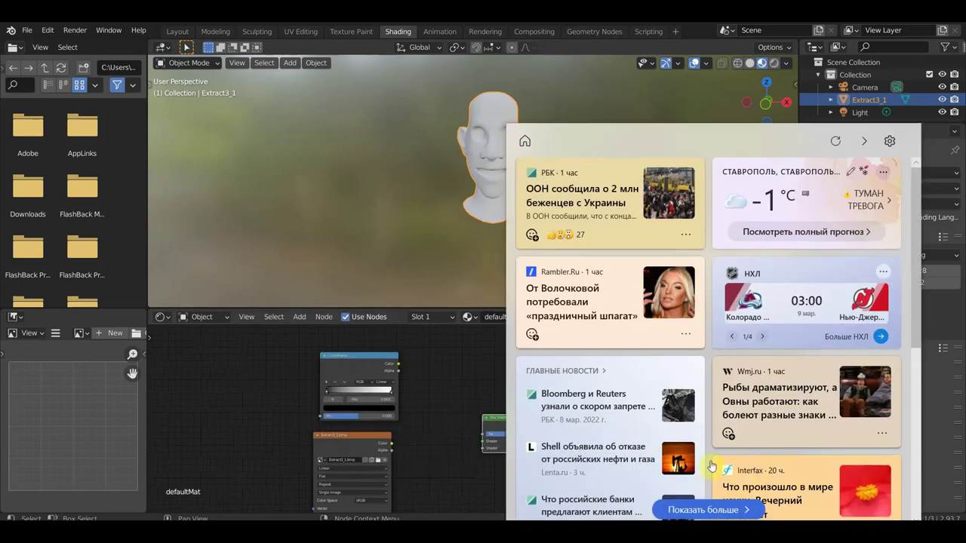
{"action": "left_click", "coordinate": [453, 451]}
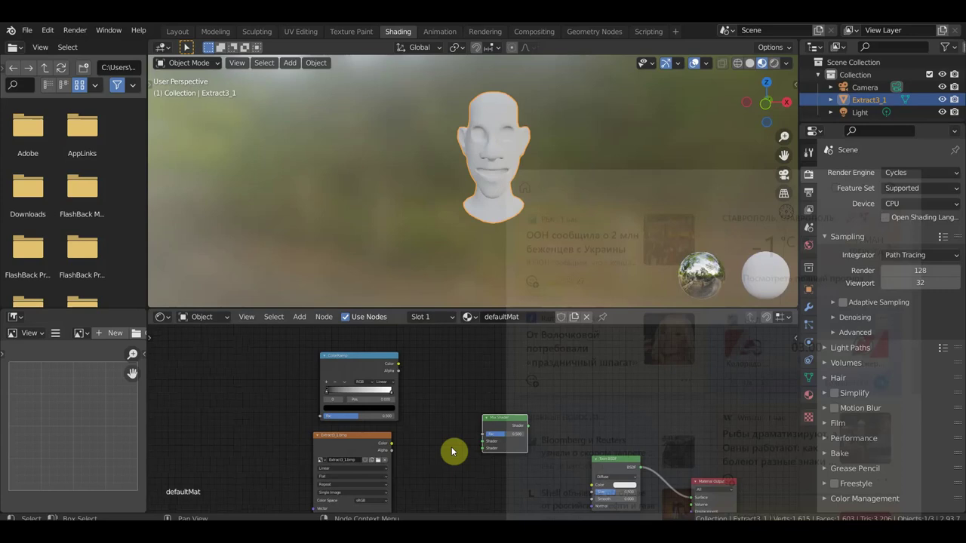
{"action": "scroll", "coordinate": [479, 400], "scroll_direction": "up", "scroll_amount": 2}
{"action": "scroll", "coordinate": [478, 403], "scroll_direction": "up", "scroll_amount": 1}
{"action": "middle_click_drag", "start_coordinate": [479, 403], "coordinate": [480, 440]}
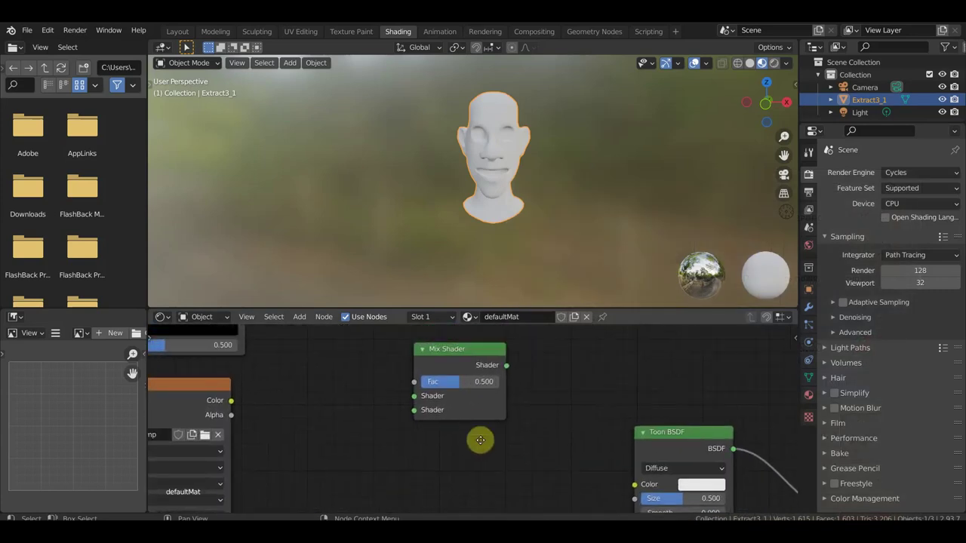
{"action": "left_click_drag", "start_coordinate": [483, 367], "coordinate": [497, 418]}
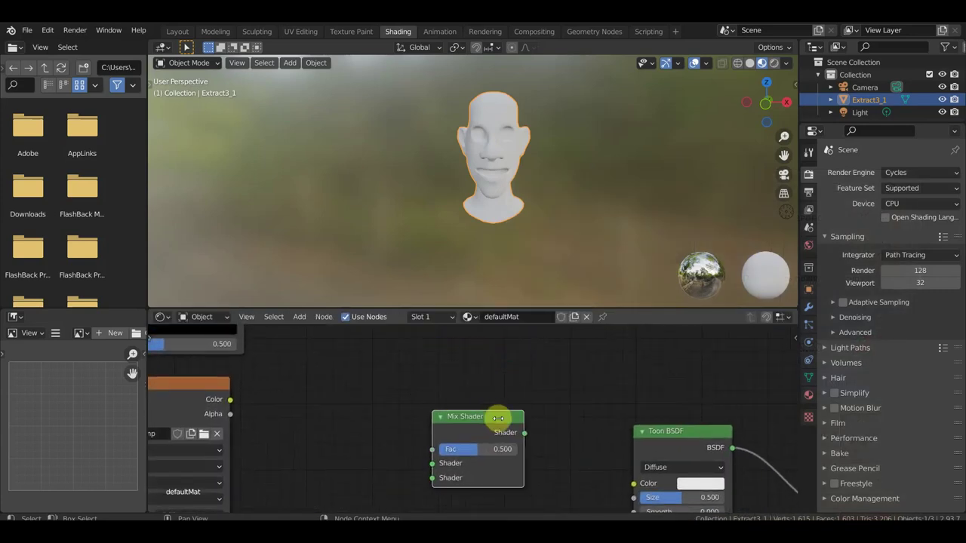
- Add a MixRGB node before the toon shader and set its blend mode to Multiply
{"action": "left_click", "coordinate": [299, 317]}
{"action": "mouse_move", "coordinate": [315, 350]}
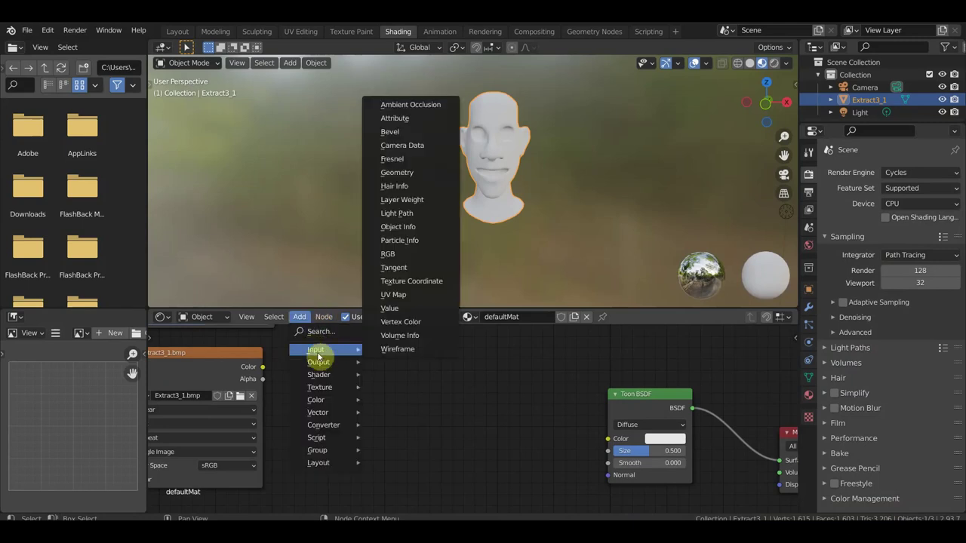
{"action": "left_click", "coordinate": [332, 332]}
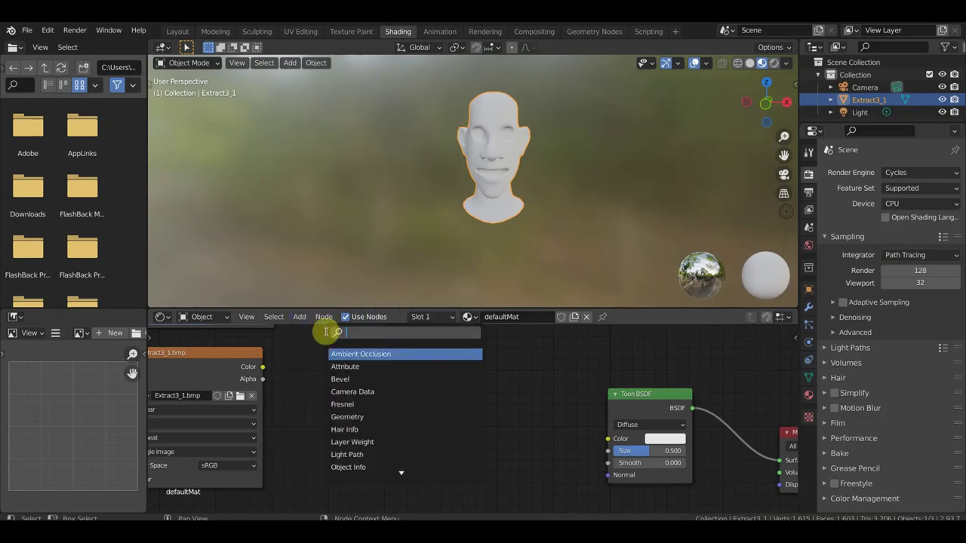
{"action": "type", "text": "m"}
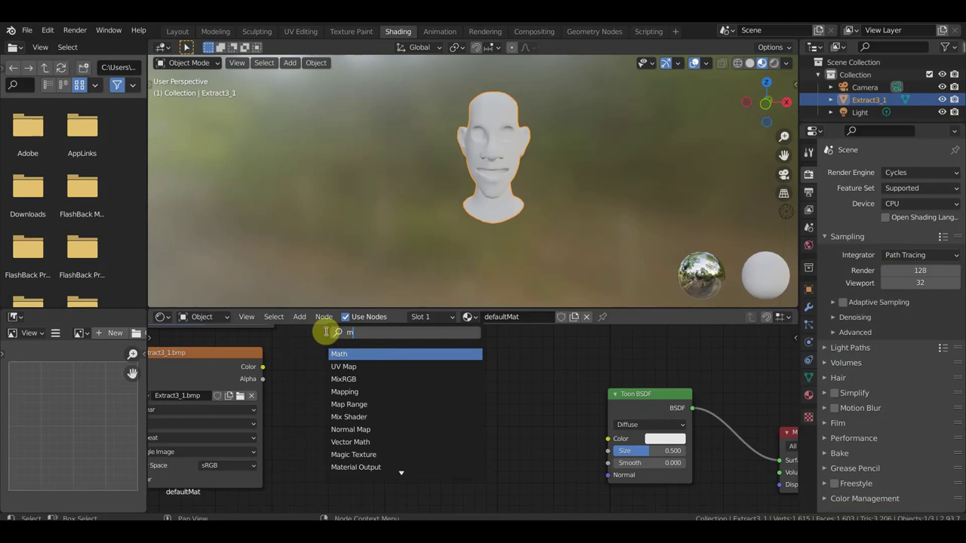
{"action": "type", "text": "i"}
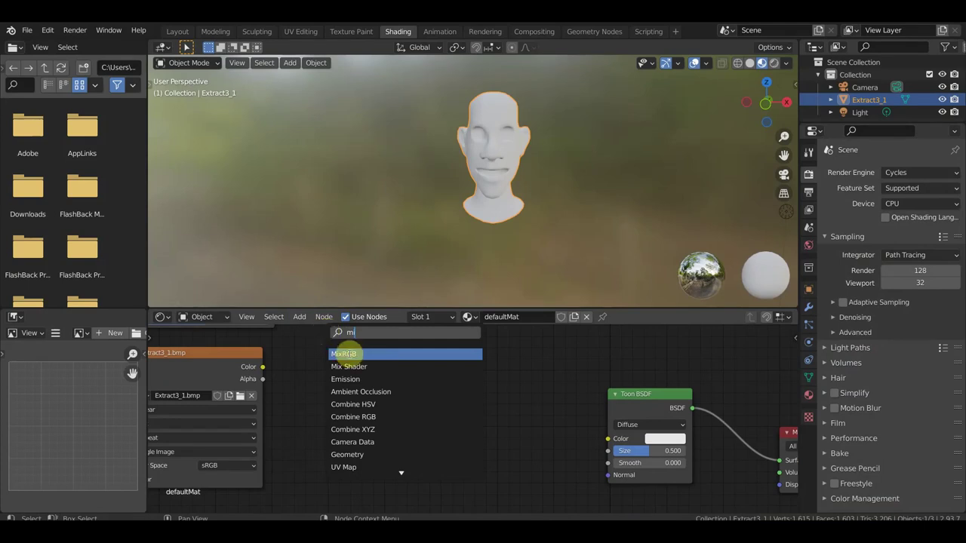
{"action": "left_click", "coordinate": [343, 354]}
{"action": "left_click", "coordinate": [476, 405]}
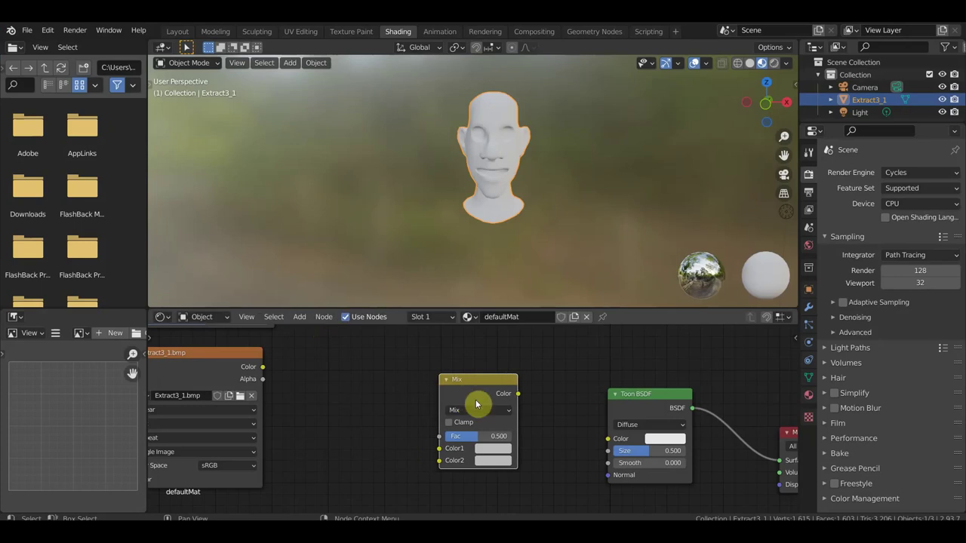
{"action": "left_click", "coordinate": [474, 410]}
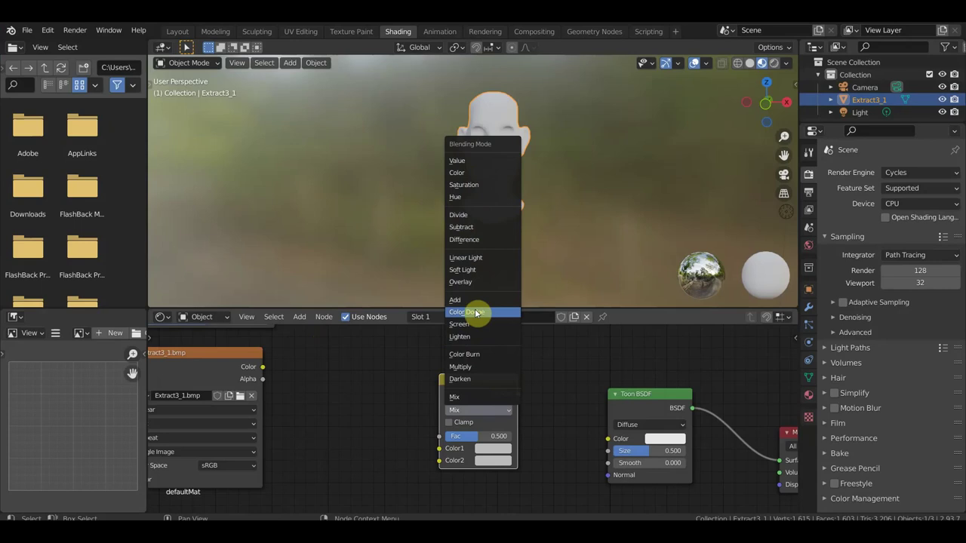
{"action": "left_click", "coordinate": [469, 366]}
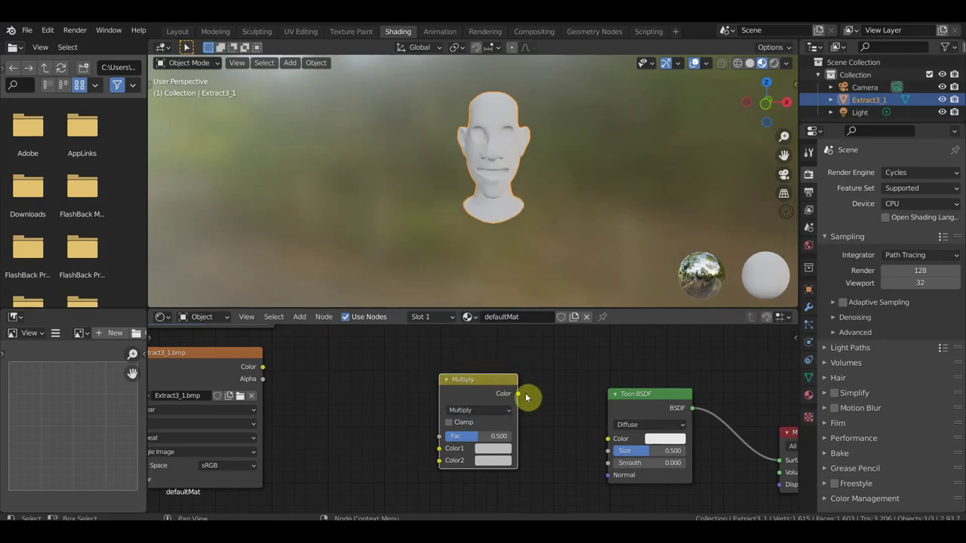
- Link Multiply into Toon BSDF Color, the image texture into Color2 and the ColorRamp into Color1
{"action": "left_click_drag", "start_coordinate": [518, 393], "coordinate": [610, 440]}
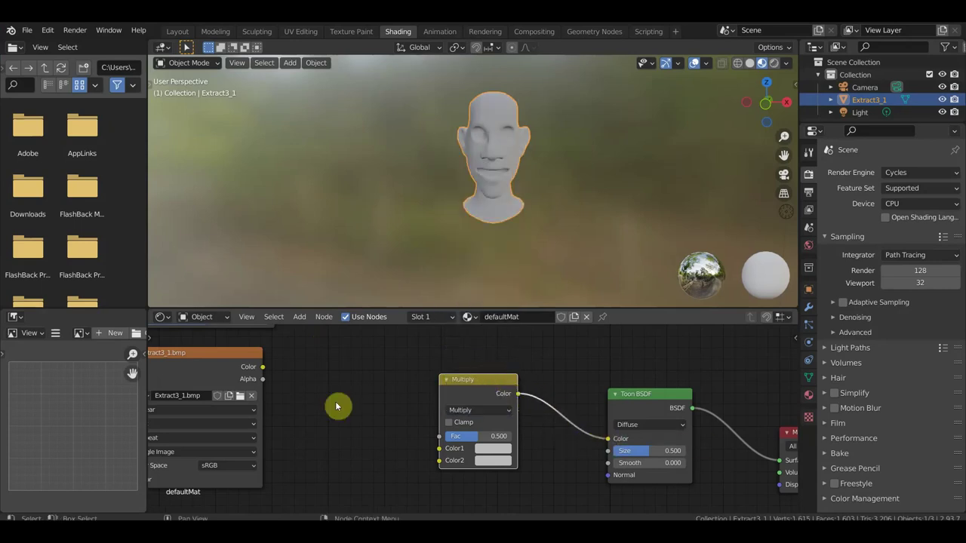
{"action": "mouse_move", "coordinate": [262, 367]}
{"action": "left_mouse_down"}
{"action": "mouse_move", "coordinate": [444, 449]}
{"action": "mouse_move", "coordinate": [444, 464]}
{"action": "left_mouse_up"}
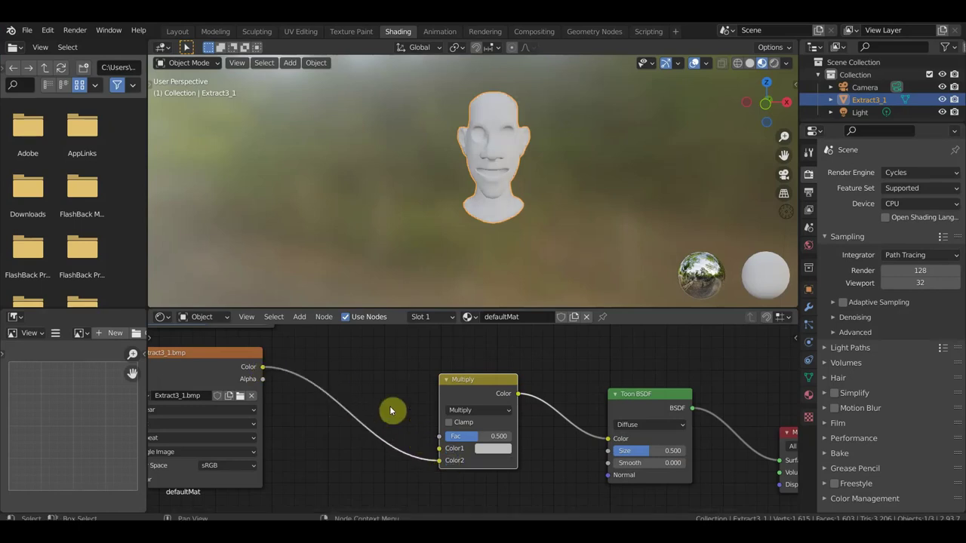
{"action": "middle_click_drag", "start_coordinate": [392, 409], "coordinate": [471, 413]}
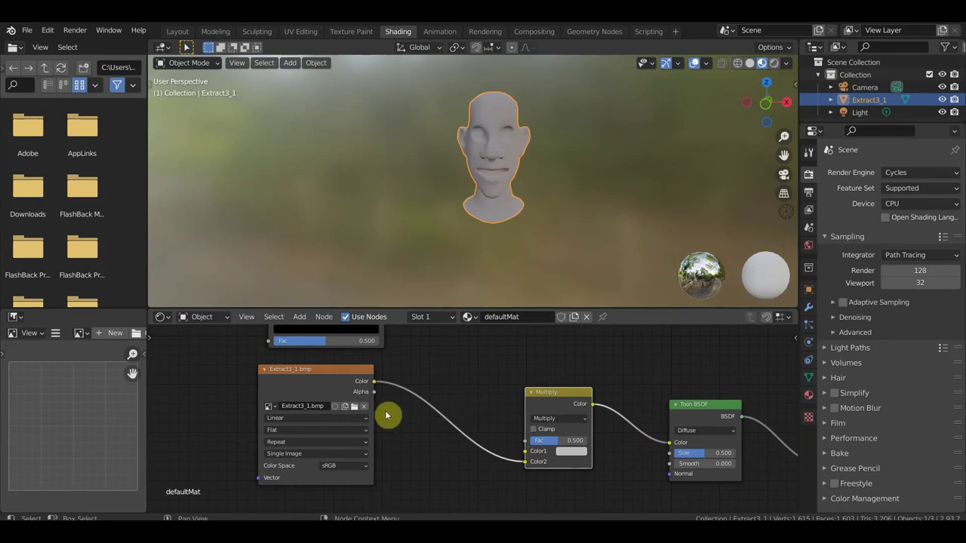
{"action": "scroll", "coordinate": [419, 378], "scroll_direction": "down", "scroll_amount": 1}
{"action": "scroll", "coordinate": [420, 377], "scroll_direction": "down", "scroll_amount": 1}
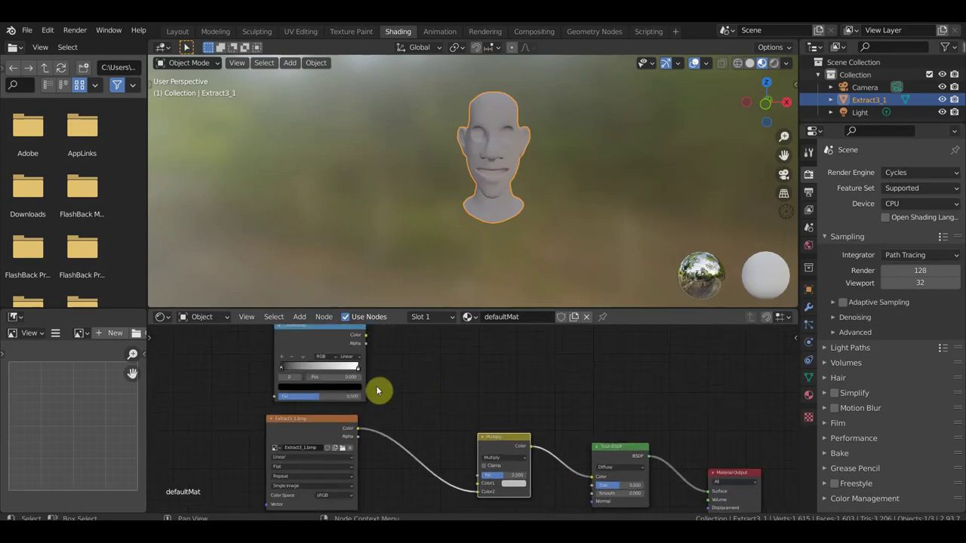
{"action": "left_click_drag", "start_coordinate": [365, 334], "coordinate": [477, 483]}
{"action": "middle_click_drag", "start_coordinate": [551, 423], "coordinate": [513, 376]}
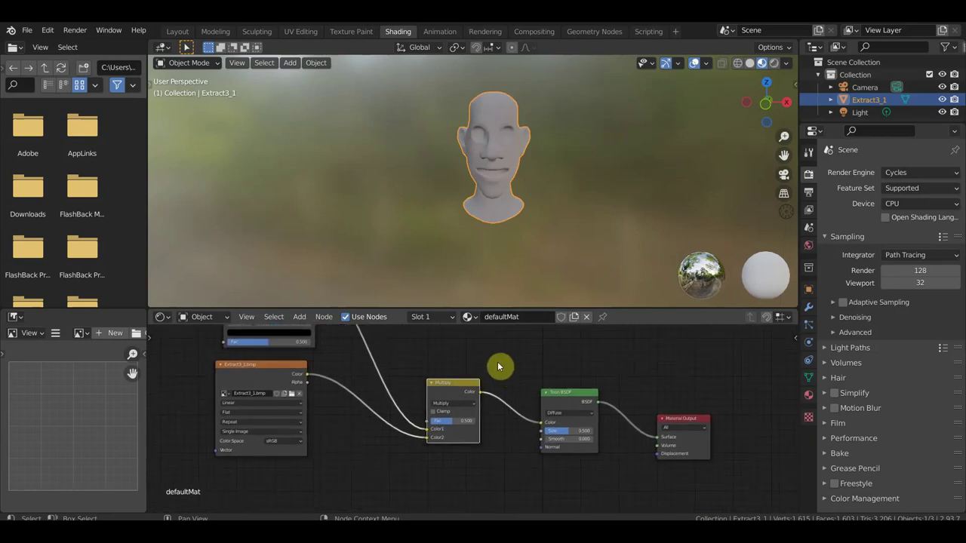
{"action": "scroll", "coordinate": [503, 367], "scroll_direction": "up", "scroll_amount": 1}
{"action": "scroll", "coordinate": [513, 370], "scroll_direction": "up", "scroll_amount": 1}
{"action": "scroll", "coordinate": [519, 390], "scroll_direction": "down", "scroll_amount": 1}
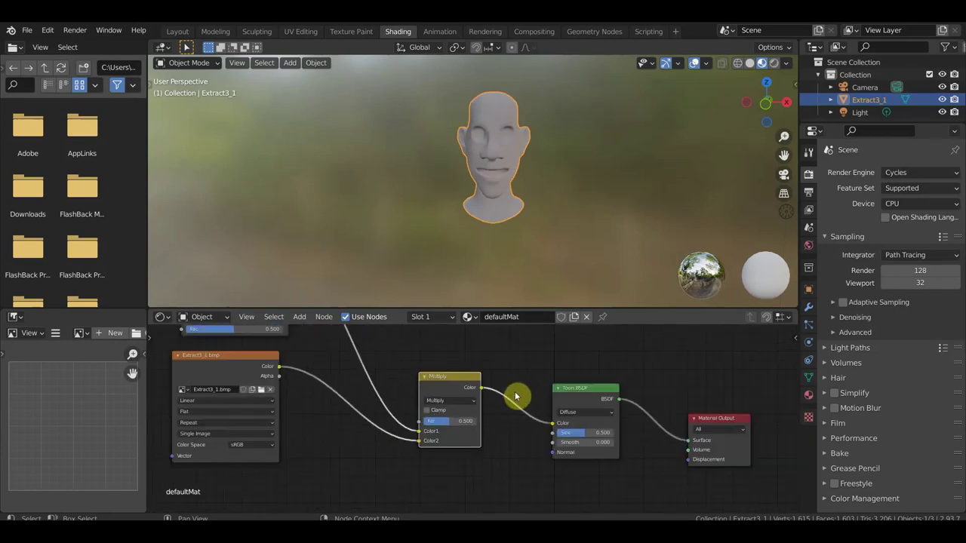
{"action": "mouse_move", "coordinate": [362, 427]}
{"action": "middle_mouse_down"}
{"action": "mouse_move", "coordinate": [431, 427]}
{"action": "mouse_move", "coordinate": [525, 499]}
{"action": "middle_mouse_up"}
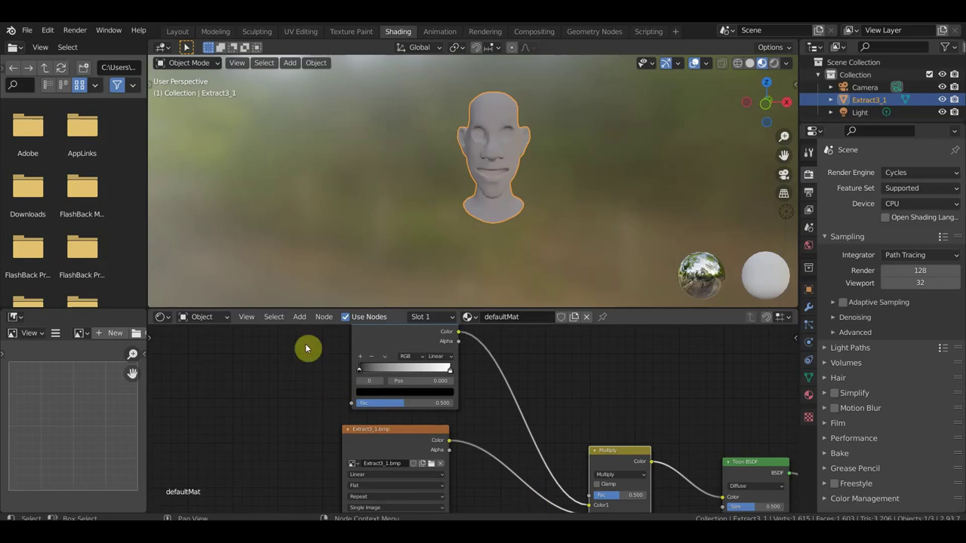
{"action": "left_click", "coordinate": [301, 318]}
- Add a Fresnel node and plug its Fac into the ColorRamp
{"action": "left_click", "coordinate": [320, 332]}
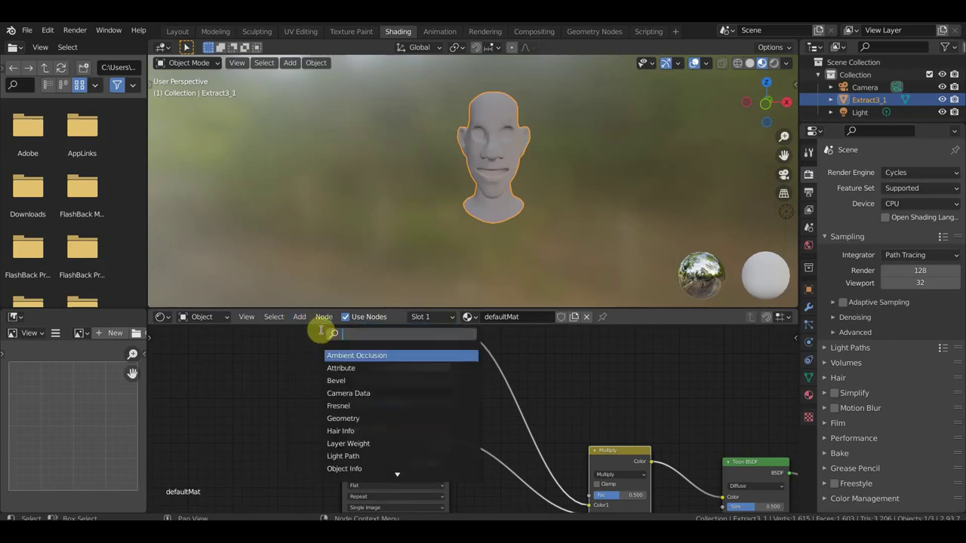
{"action": "type", "text": "f"}
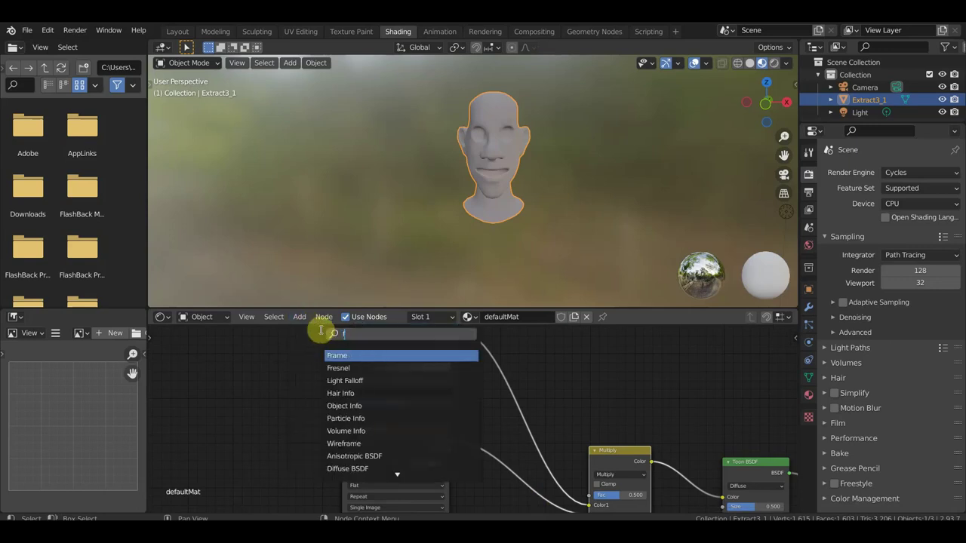
{"action": "left_click", "coordinate": [352, 368]}
{"action": "left_click", "coordinate": [249, 386]}
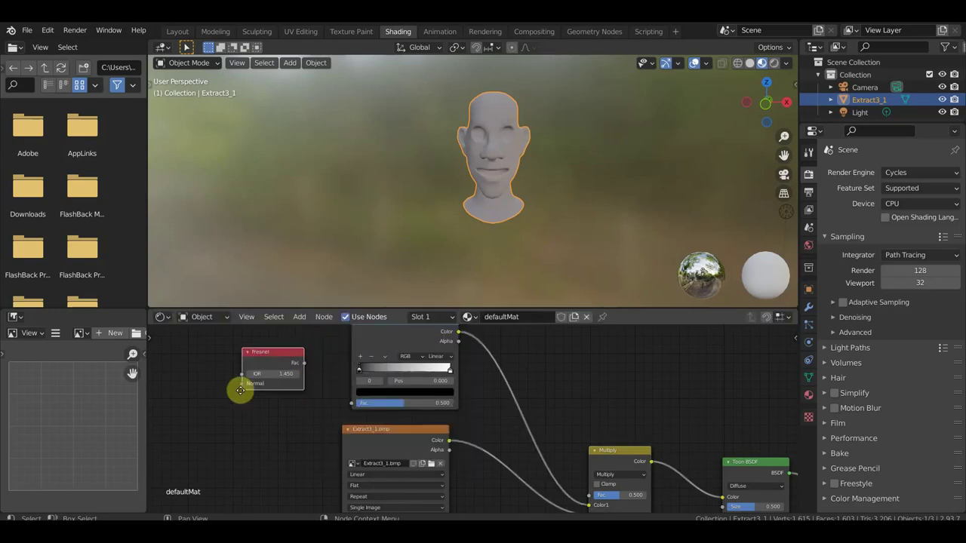
{"action": "left_click_drag", "start_coordinate": [302, 367], "coordinate": [350, 404]}
{"action": "scroll", "coordinate": [513, 430], "scroll_direction": "down", "scroll_amount": 2}
{"action": "mouse_move", "coordinate": [514, 430]}
{"action": "middle_mouse_down"}
{"action": "mouse_move", "coordinate": [424, 399]}
{"action": "mouse_move", "coordinate": [401, 422]}
{"action": "middle_mouse_up"}
{"action": "scroll", "coordinate": [461, 457], "scroll_direction": "up", "scroll_amount": 2}
{"action": "scroll", "coordinate": [491, 461], "scroll_direction": "up", "scroll_amount": 2}
{"action": "middle_click_drag", "start_coordinate": [491, 461], "coordinate": [481, 439]}
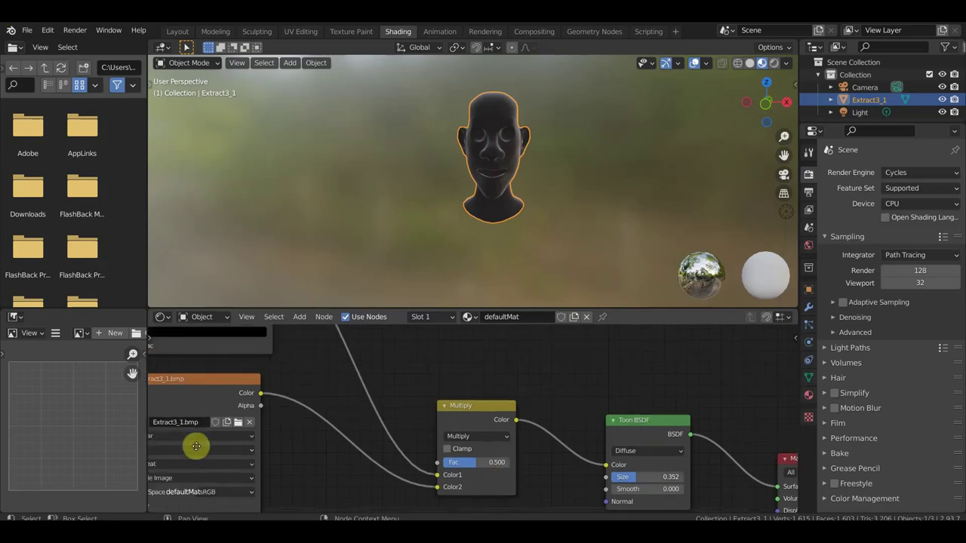
{"action": "middle_click_drag", "start_coordinate": [193, 446], "coordinate": [410, 378]}
- Move the ramp's white stop to 0.301 and reconnect the texture colour to Multiply Color2
{"action": "left_click_drag", "start_coordinate": [400, 389], "coordinate": [315, 389]}
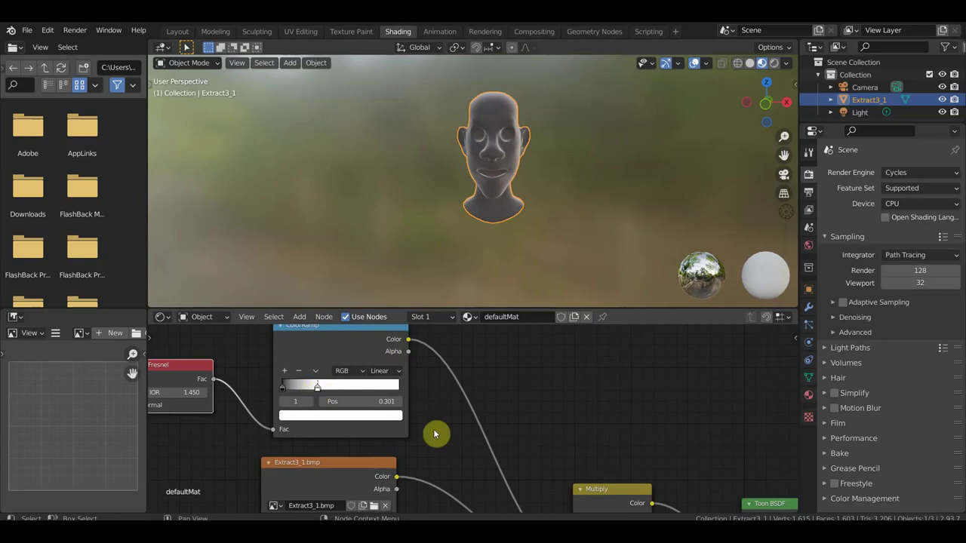
{"action": "middle_click_drag", "start_coordinate": [435, 431], "coordinate": [460, 328]}
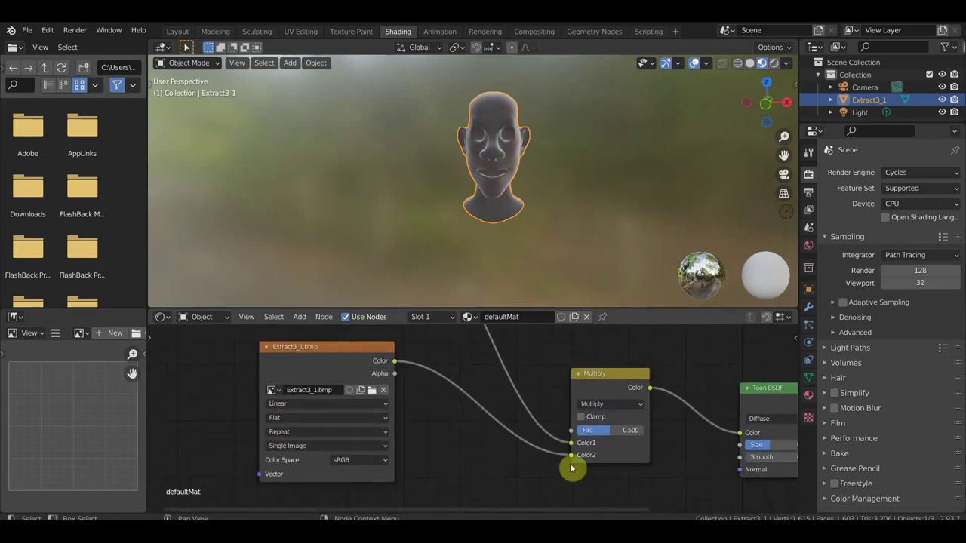
{"action": "left_click_drag", "start_coordinate": [574, 459], "coordinate": [571, 455]}
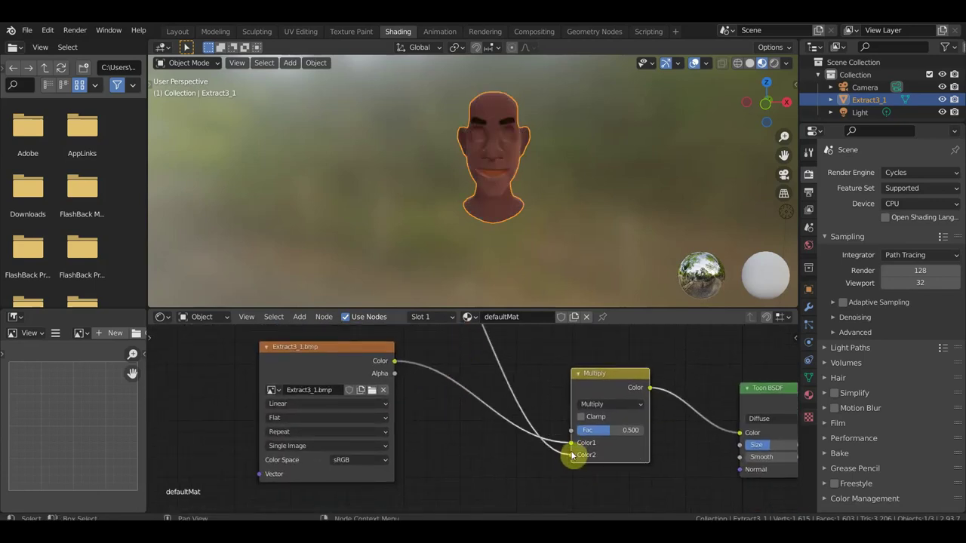
{"action": "scroll", "coordinate": [509, 413], "scroll_direction": "down", "scroll_amount": 1}
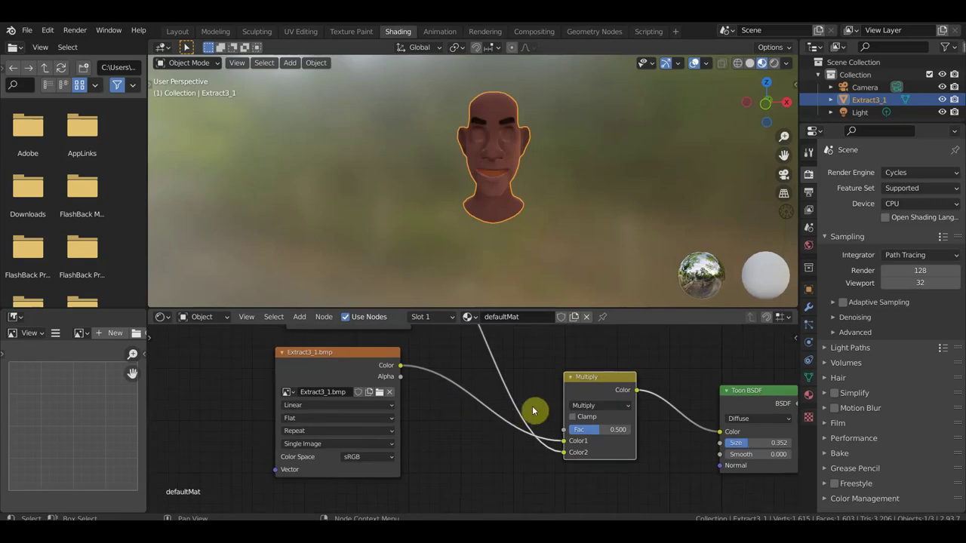
- Set Multiply Fac to 0.693 and make the ColorRamp stop blue-violet at 0.167
{"action": "middle_click_drag", "start_coordinate": [528, 408], "coordinate": [457, 444]}
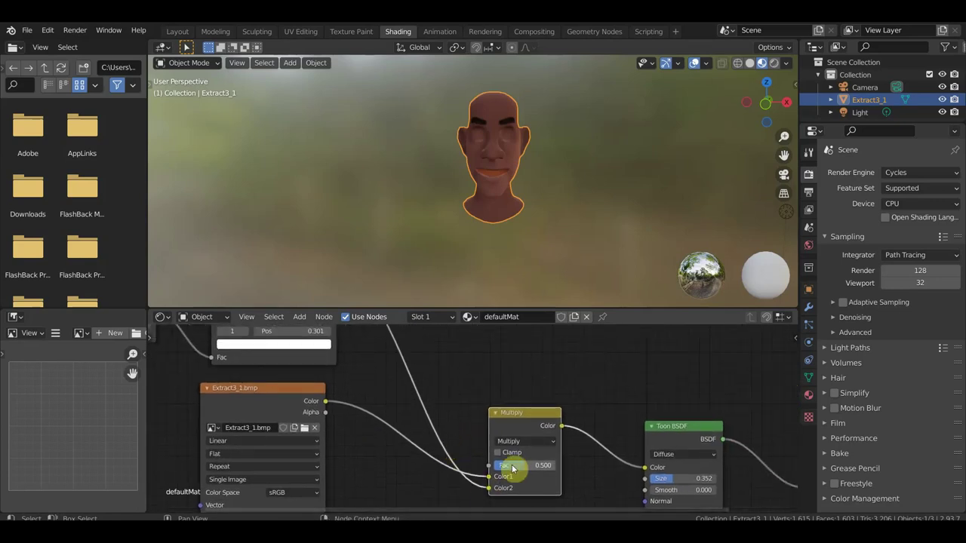
{"action": "left_click_drag", "start_coordinate": [541, 465], "coordinate": [538, 464]}
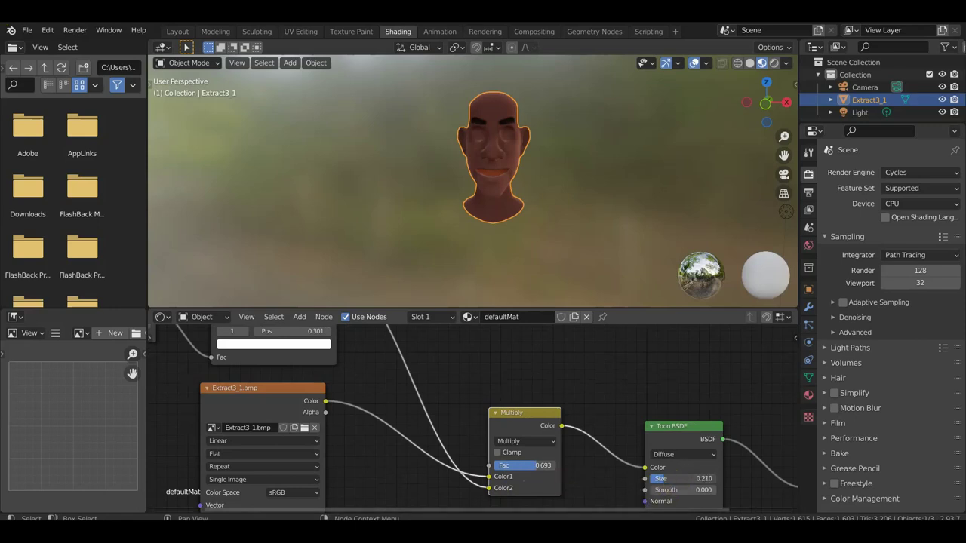
{"action": "middle_click_drag", "start_coordinate": [399, 420], "coordinate": [501, 490]}
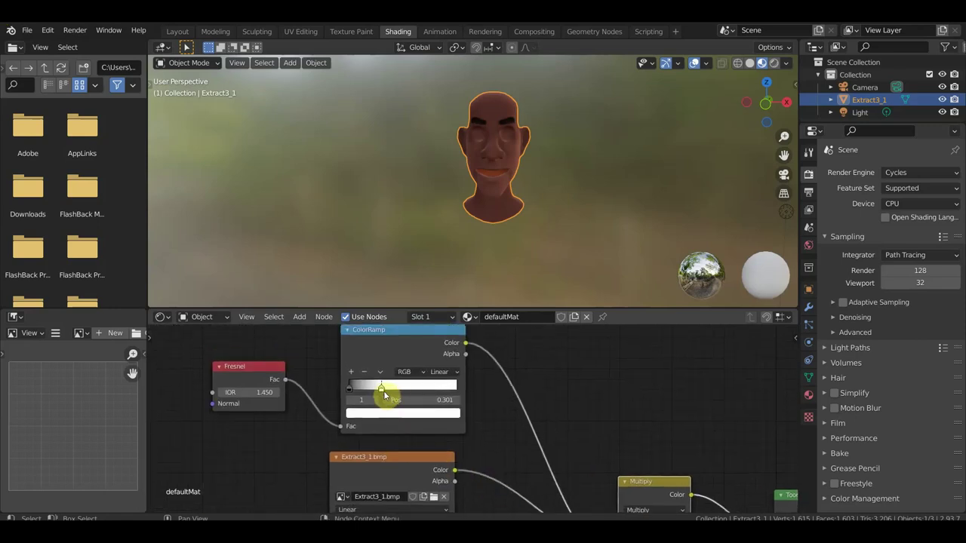
{"action": "mouse_move", "coordinate": [383, 394]}
{"action": "left_mouse_down"}
{"action": "mouse_move", "coordinate": [366, 393]}
{"action": "mouse_move", "coordinate": [425, 395]}
{"action": "mouse_move", "coordinate": [368, 388]}
{"action": "left_mouse_up"}
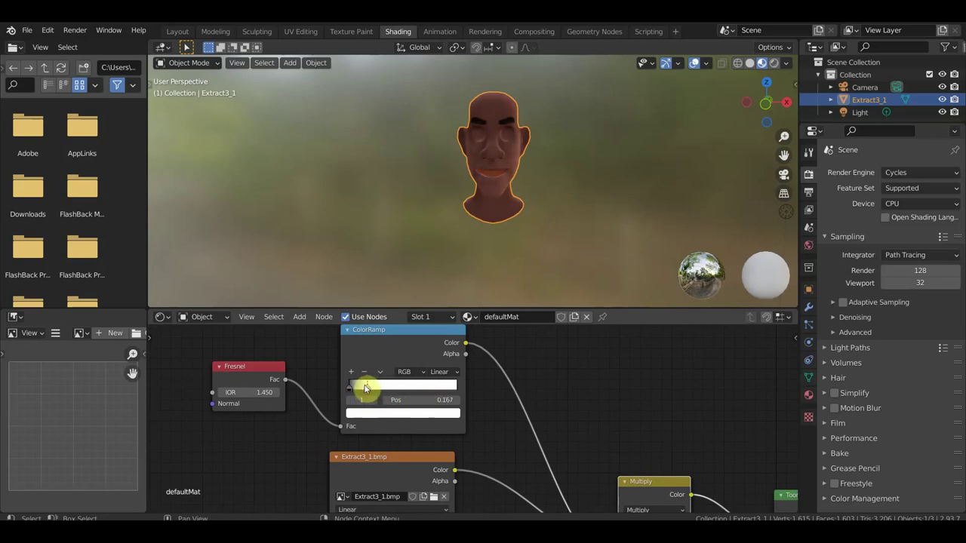
{"action": "left_click", "coordinate": [416, 414]}
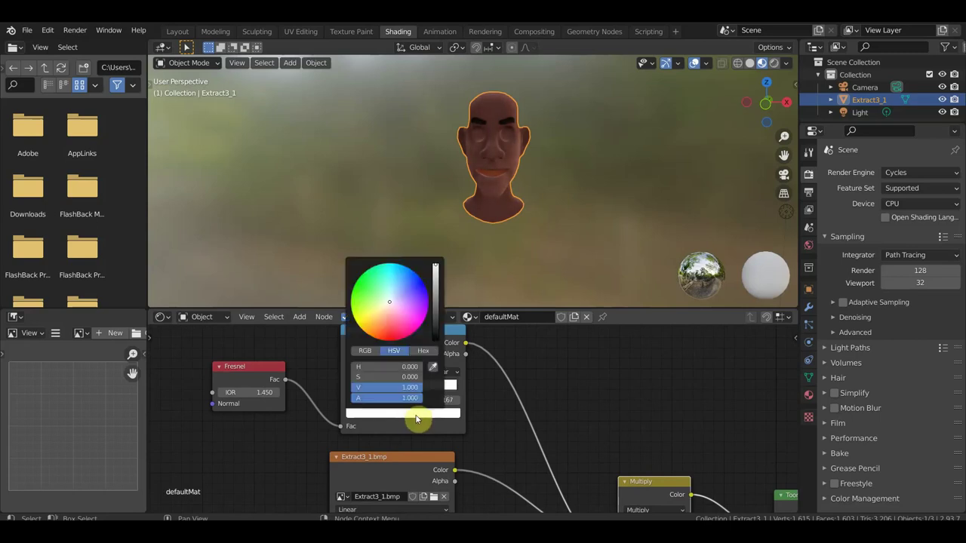
{"action": "left_click", "coordinate": [416, 288]}
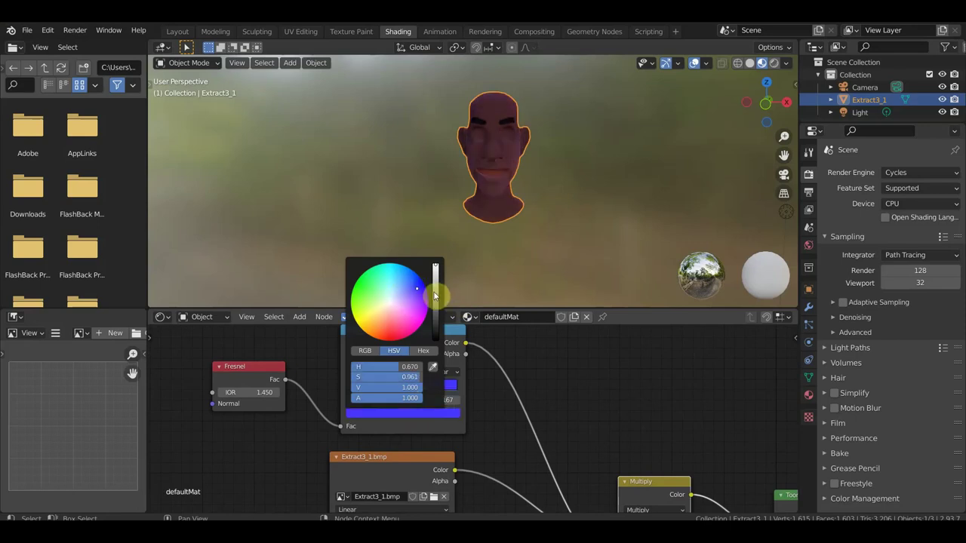
- Set the Toon BSDF Size to 0.463
{"action": "scroll", "coordinate": [626, 446], "scroll_direction": "down", "scroll_amount": 2}
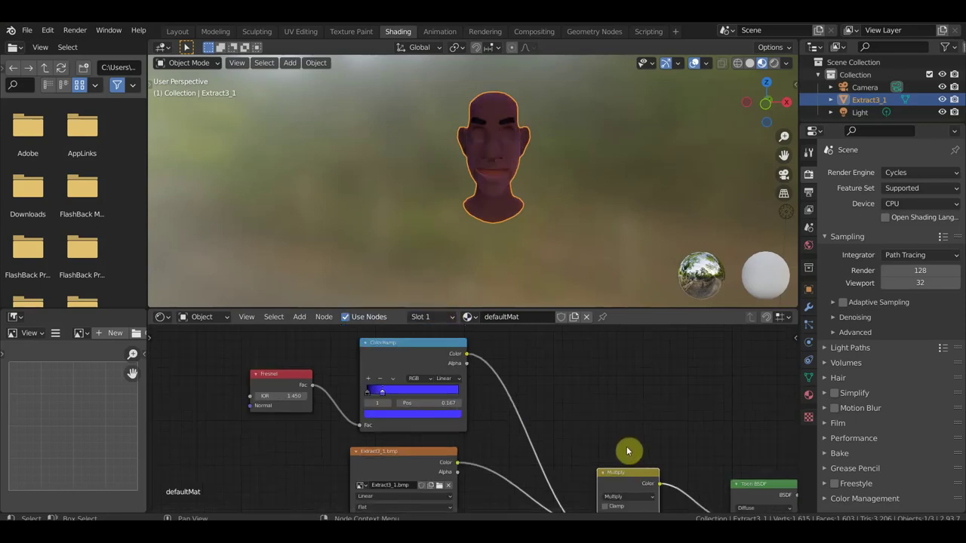
{"action": "scroll", "coordinate": [576, 384], "scroll_direction": "right", "scroll_amount": 5}
{"action": "left_click_drag", "start_coordinate": [586, 459], "coordinate": [586, 459]}
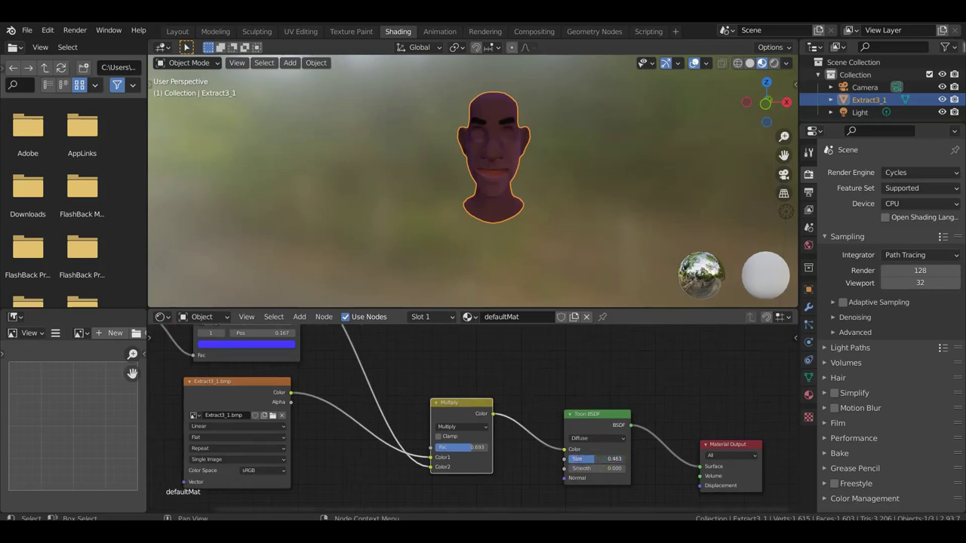
{"action": "left_click", "coordinate": [586, 468]}
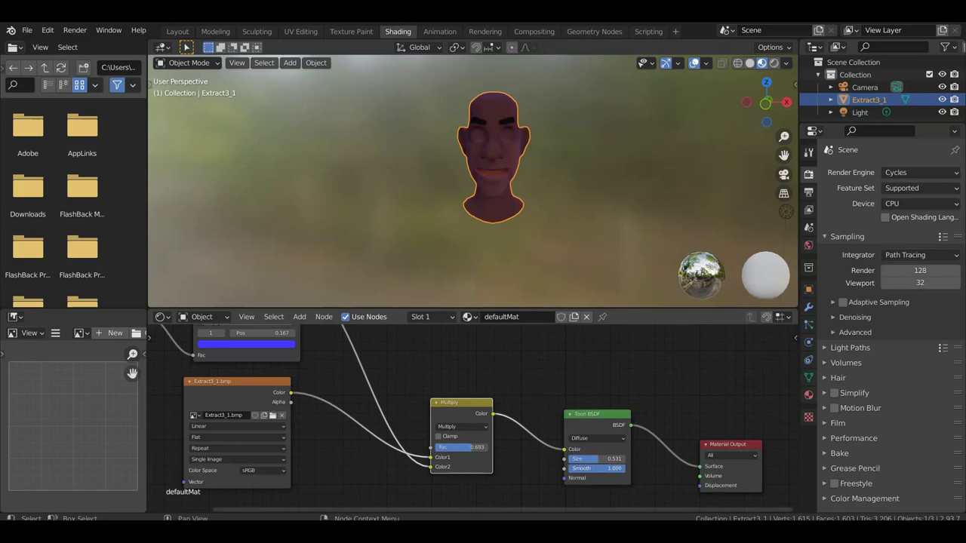
{"action": "middle_click_drag", "start_coordinate": [375, 416], "coordinate": [606, 502]}
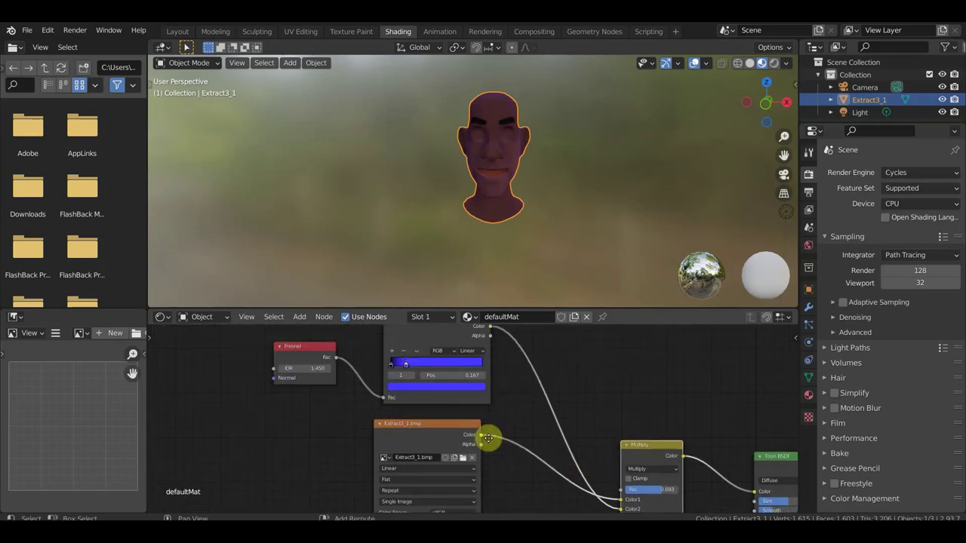
{"action": "left_click", "coordinate": [432, 408]}
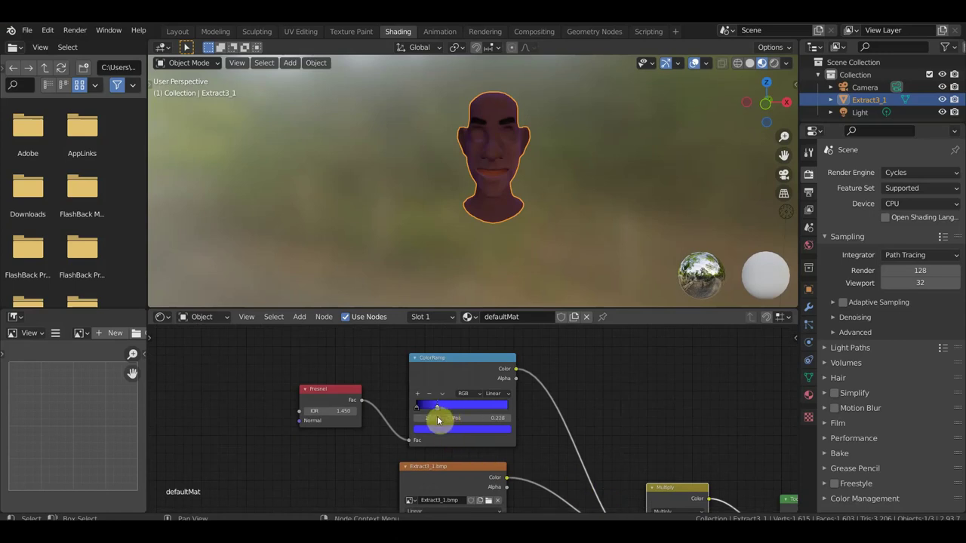
{"action": "scroll", "coordinate": [332, 423], "scroll_direction": "up", "scroll_amount": 2}
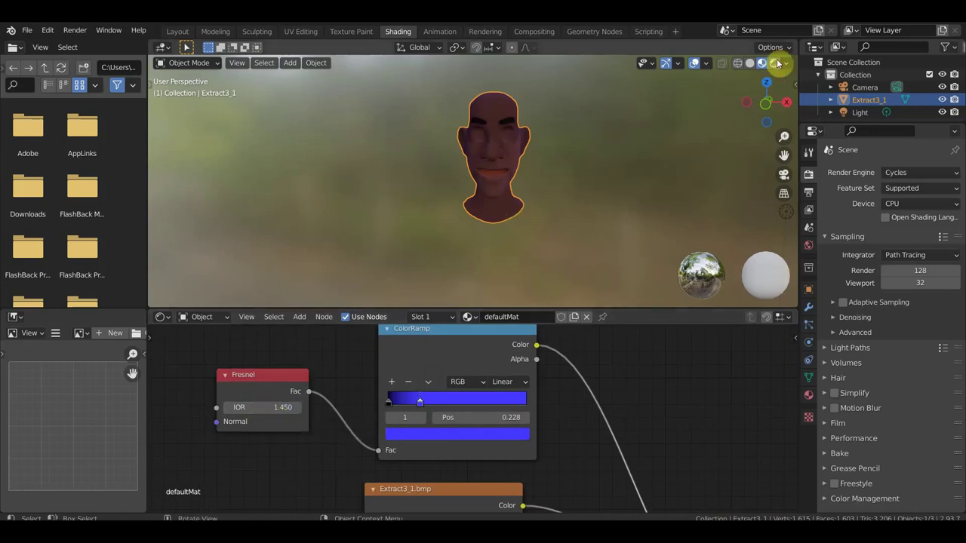
- Switch the viewport to Rendered shading and make the light a Sun with strength 7
{"action": "left_click", "coordinate": [777, 64]}
{"action": "left_click", "coordinate": [864, 113]}
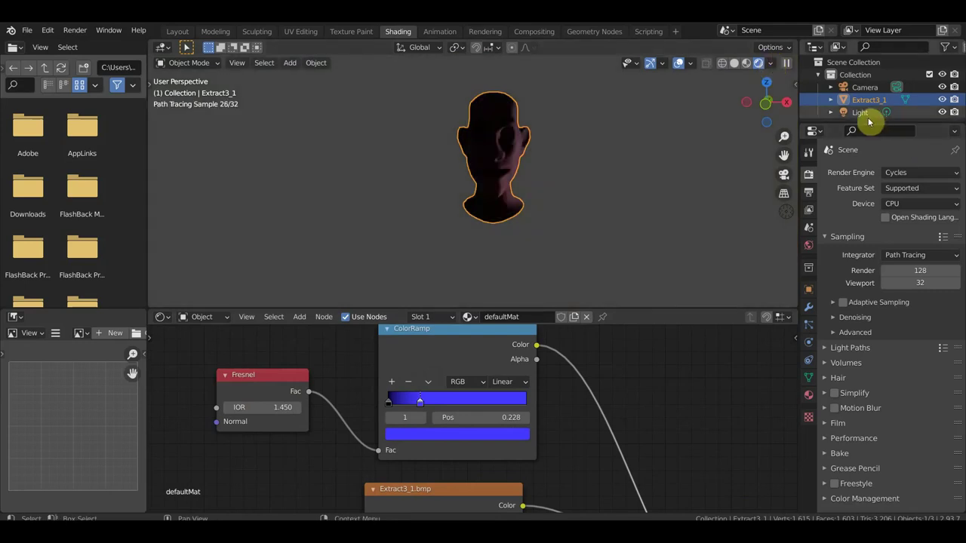
{"action": "left_click", "coordinate": [808, 344]}
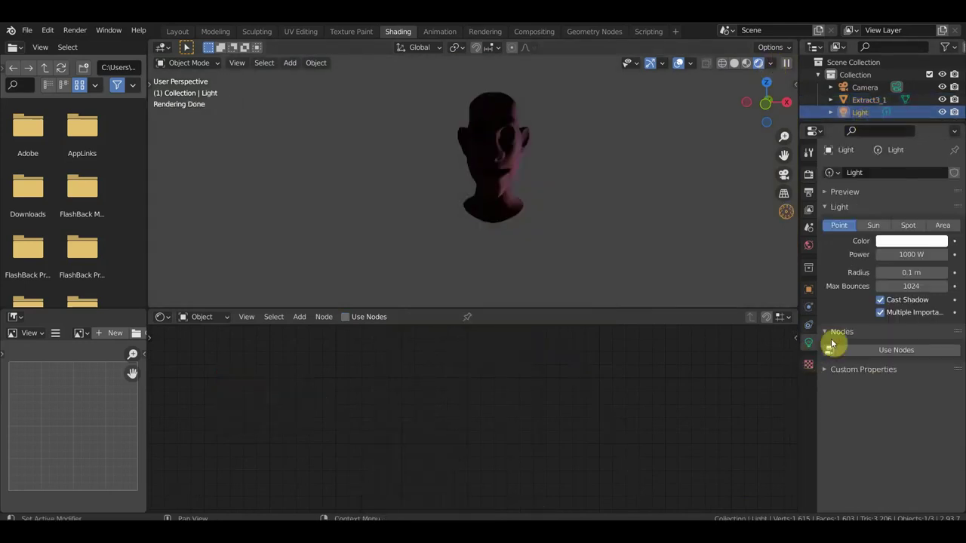
{"action": "left_click", "coordinate": [878, 225]}
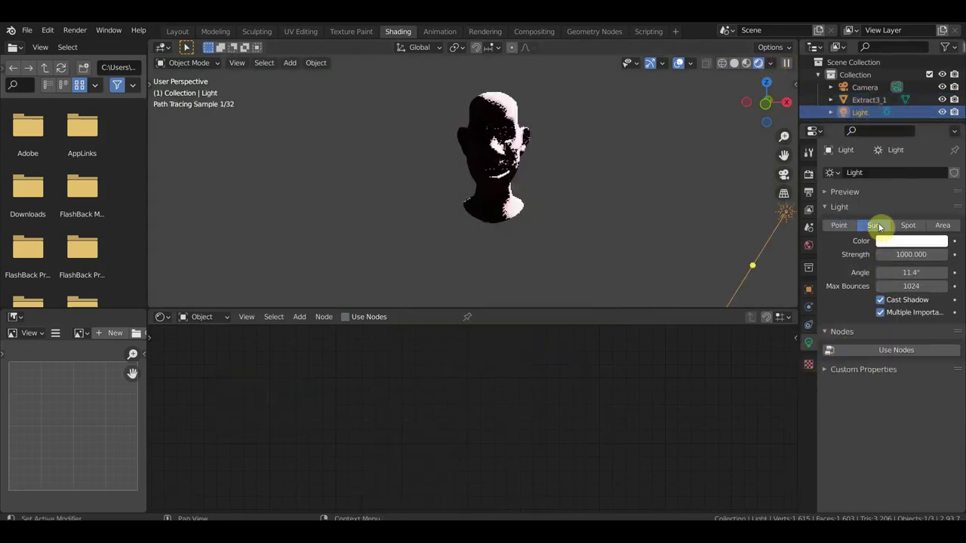
{"action": "left_click", "coordinate": [904, 255]}
{"action": "type", "text": "7"}
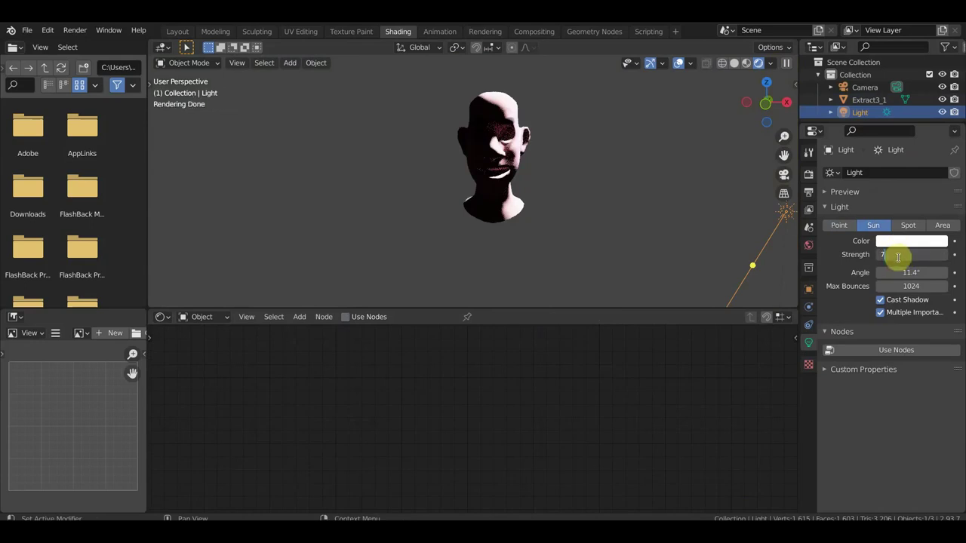
{"action": "key", "text": "Return"}
- Move the sun to relight the head, reframe the camera view by walking, then go to Layout
{"action": "scroll", "coordinate": [644, 237], "scroll_direction": "down", "scroll_amount": 2}
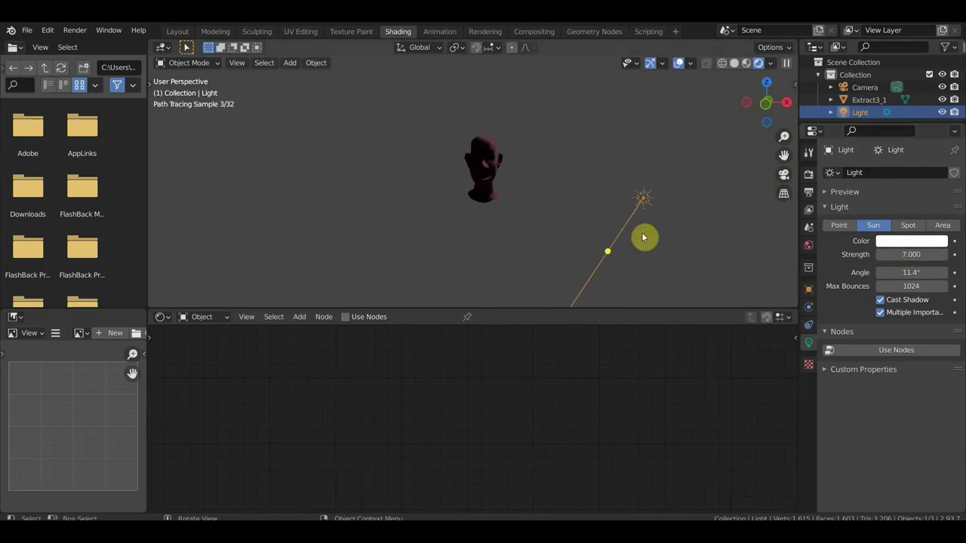
{"action": "scroll", "coordinate": [632, 237], "scroll_direction": "down", "scroll_amount": 2}
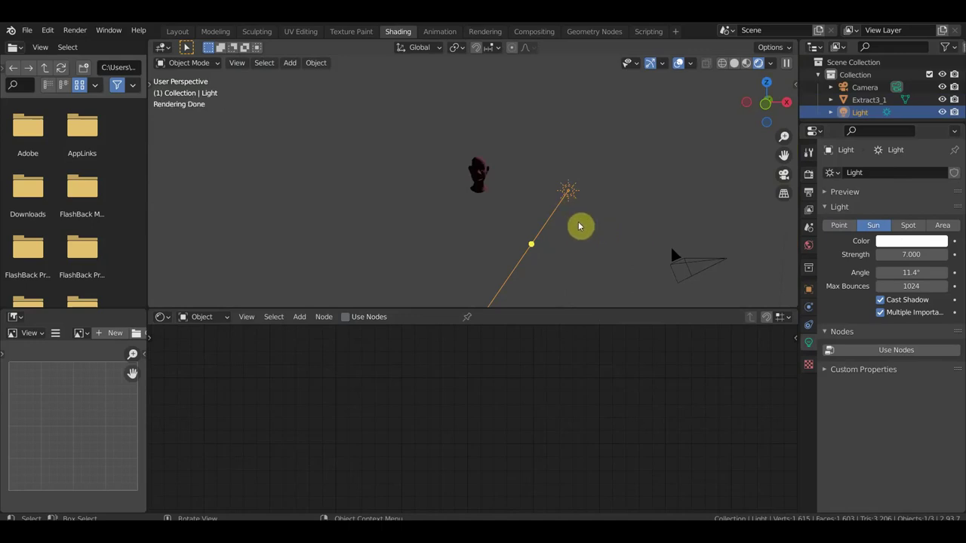
{"action": "key", "text": "g"}
{"action": "left_click", "coordinate": [541, 132]}
{"action": "mouse_move", "coordinate": [542, 134]}
{"action": "middle_mouse_down"}
{"action": "mouse_move", "coordinate": [573, 162]}
{"action": "mouse_move", "coordinate": [510, 172]}
{"action": "mouse_move", "coordinate": [475, 156]}
{"action": "mouse_move", "coordinate": [539, 142]}
{"action": "mouse_move", "coordinate": [531, 157]}
{"action": "middle_mouse_up"}
{"action": "key", "text": "KP_0"}
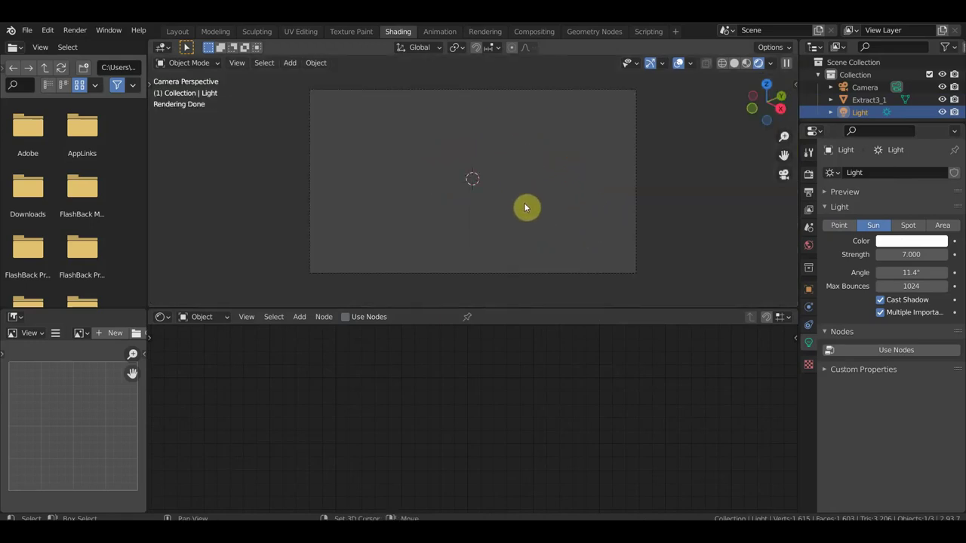
{"action": "key", "text": "shift+grave"}
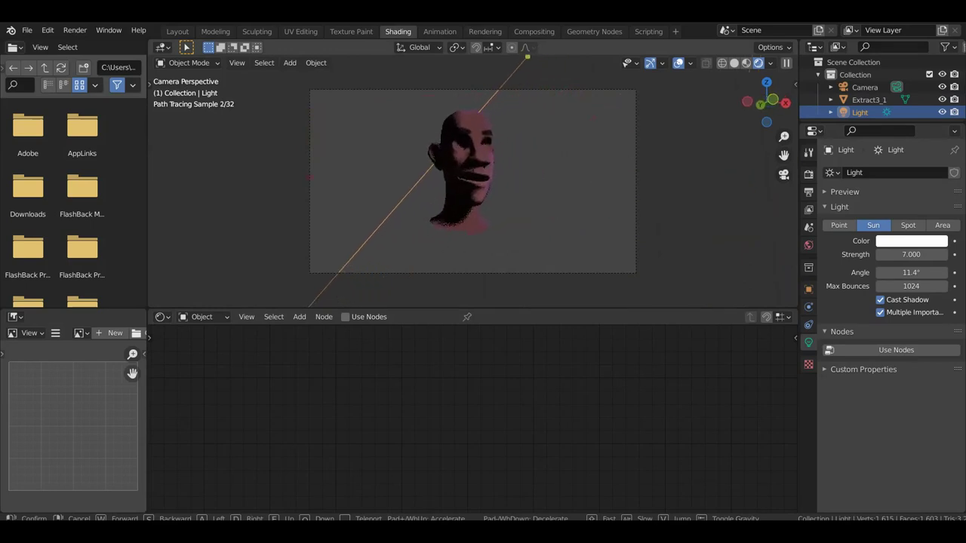
{"action": "key", "text": "Return"}
{"action": "scroll", "coordinate": [603, 255], "scroll_direction": "up", "scroll_amount": 2}
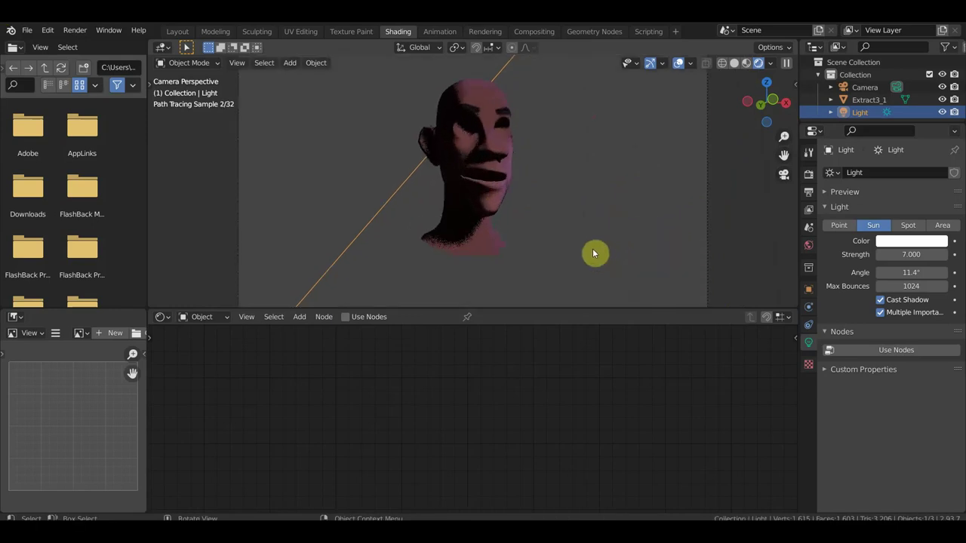
{"action": "left_click", "coordinate": [181, 31]}
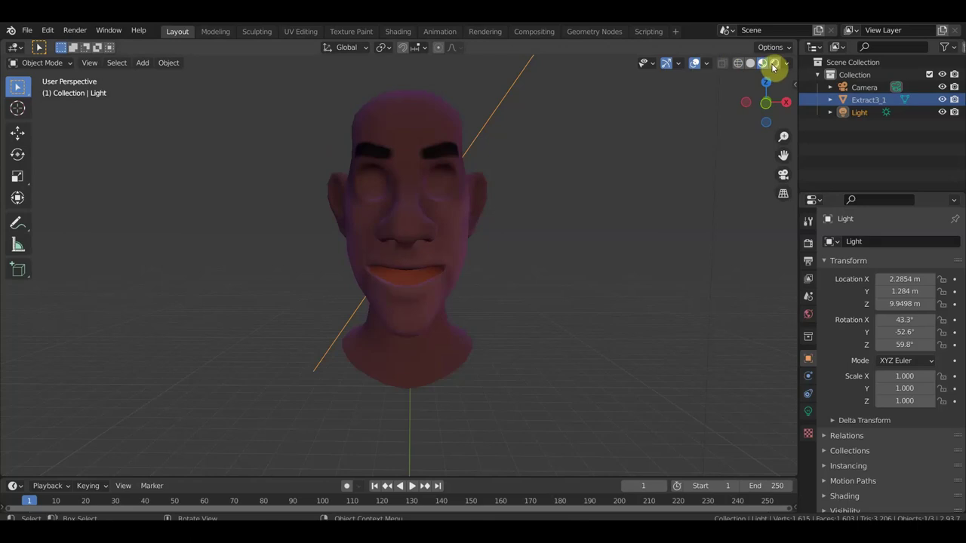
- Preview the sun-lit head in Rendered shading, orbiting to both sides
{"action": "left_click", "coordinate": [773, 65]}
{"action": "middle_click_drag", "start_coordinate": [582, 231], "coordinate": [626, 242]}
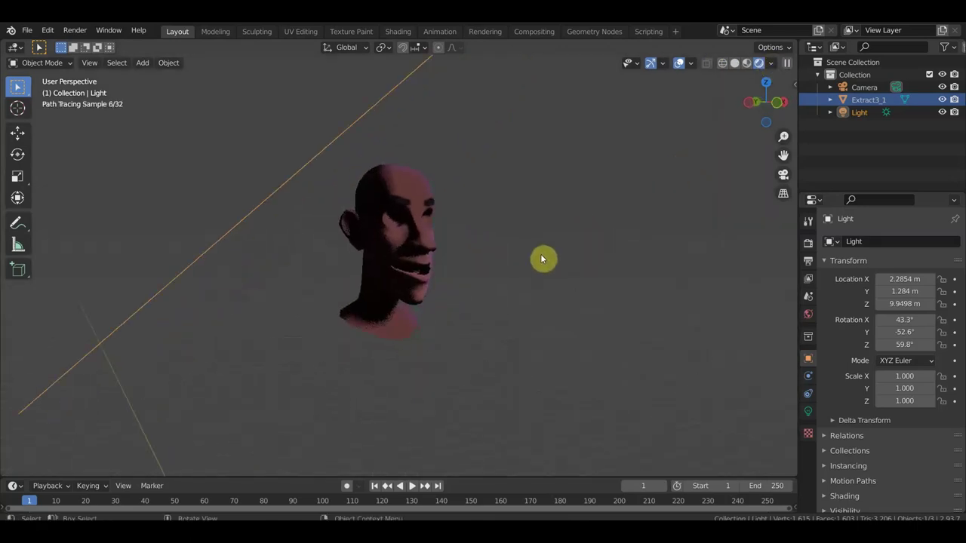
{"action": "scroll", "coordinate": [544, 259], "scroll_direction": "up", "scroll_amount": 2}
{"action": "mouse_move", "coordinate": [567, 273]}
{"action": "middle_mouse_down"}
{"action": "mouse_move", "coordinate": [486, 282]}
{"action": "mouse_move", "coordinate": [423, 274]}
{"action": "middle_mouse_up"}
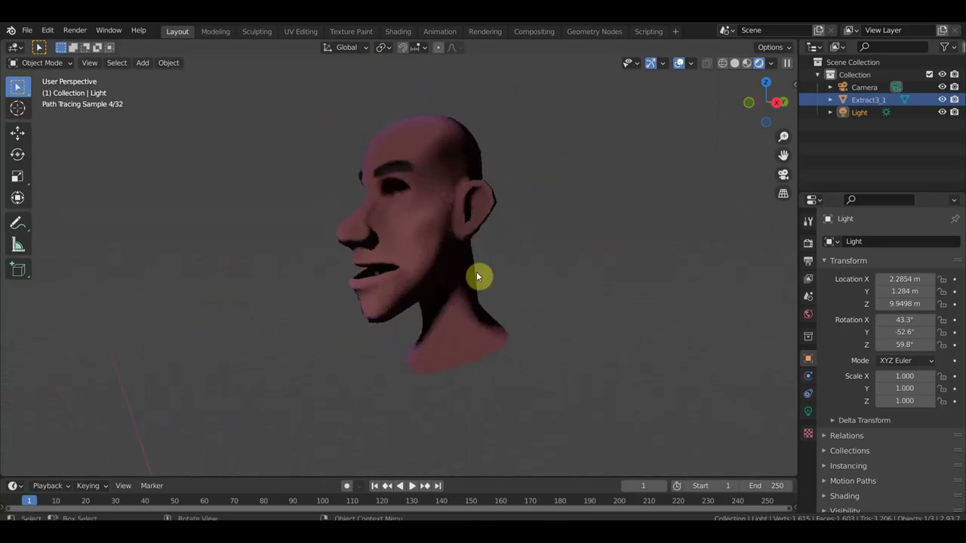
- Back in Shading, select the head and slide the ColorRamp's second stop
{"action": "left_click", "coordinate": [398, 30]}
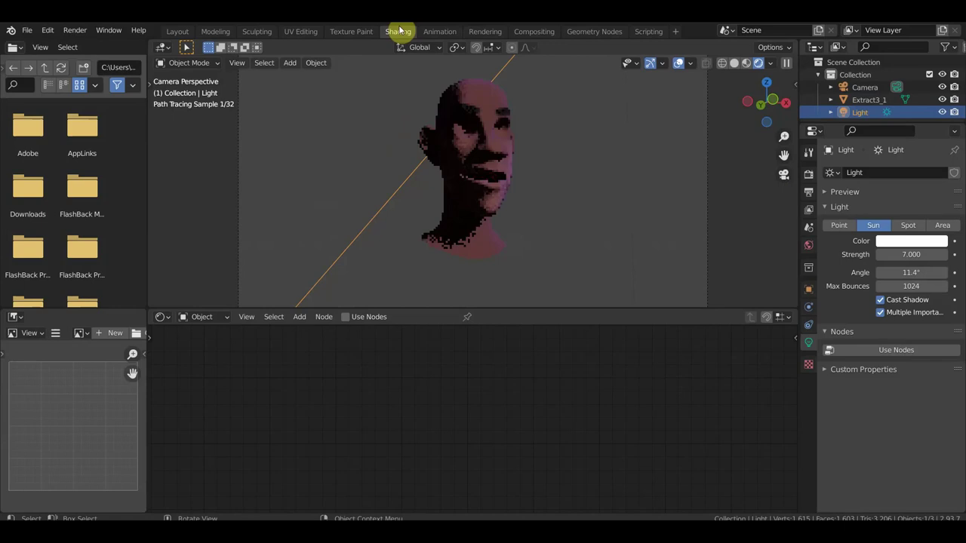
{"action": "left_click", "coordinate": [464, 166]}
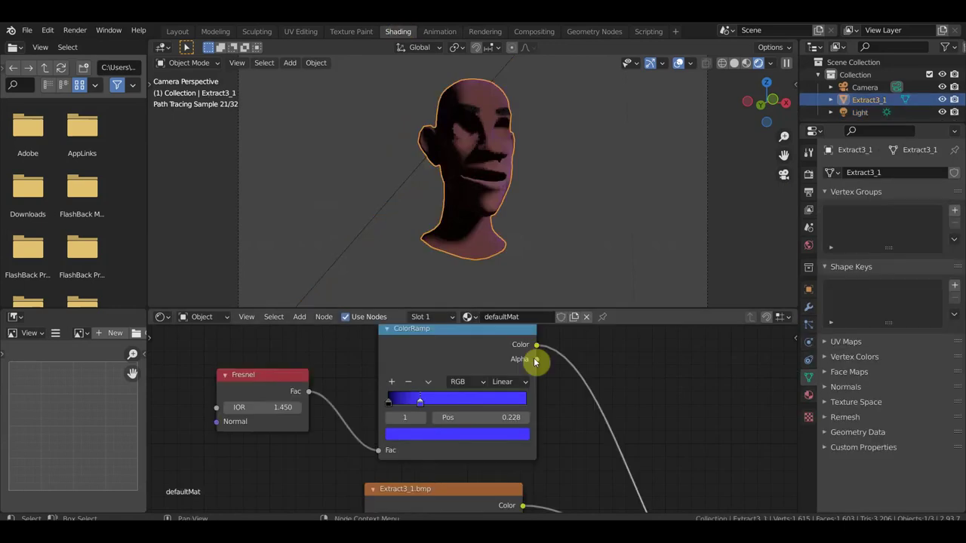
{"action": "mouse_move", "coordinate": [420, 402]}
{"action": "left_mouse_down"}
{"action": "mouse_move", "coordinate": [410, 407]}
{"action": "mouse_move", "coordinate": [483, 427]}
{"action": "left_mouse_up"}
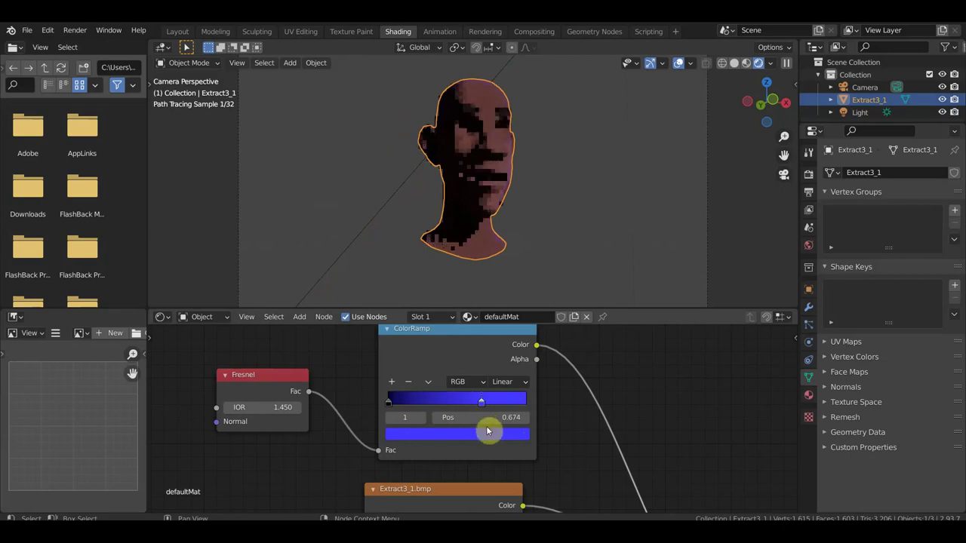
- Make the ColorRamp's light stop pale pink and raise the Fresnel IOR
{"action": "left_click", "coordinate": [474, 433]}
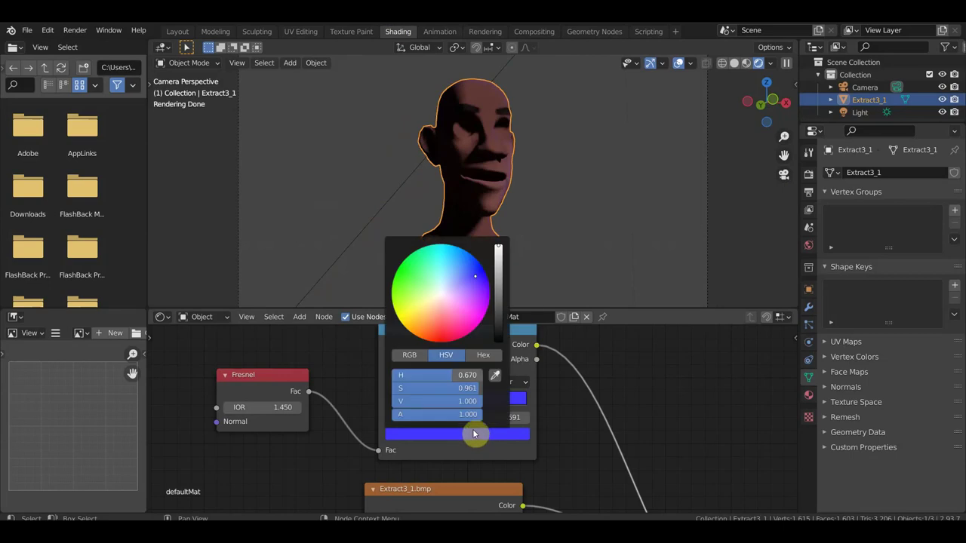
{"action": "left_click", "coordinate": [448, 299]}
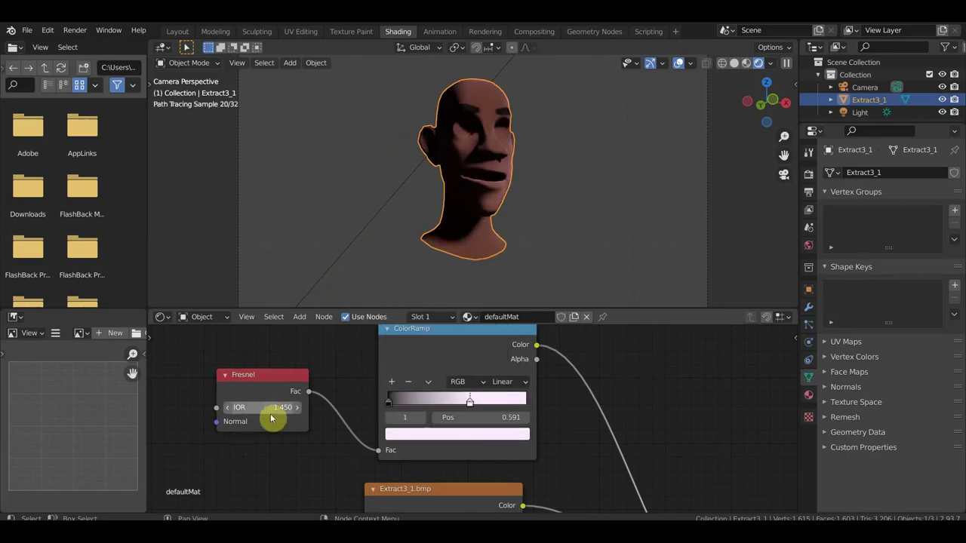
{"action": "left_click_drag", "start_coordinate": [262, 407], "coordinate": [302, 407]}
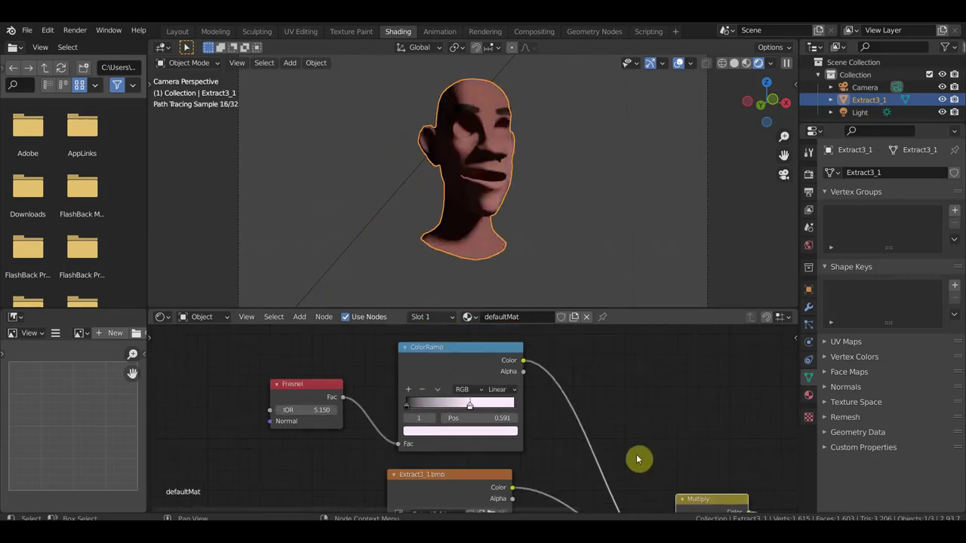
- Set Multiply Fac to 0.447 and Toon BSDF Size 0.772 with Smooth 0.148
{"action": "middle_click_drag", "start_coordinate": [638, 457], "coordinate": [415, 336]}
{"action": "scroll", "coordinate": [467, 424], "scroll_direction": "up", "scroll_amount": 2}
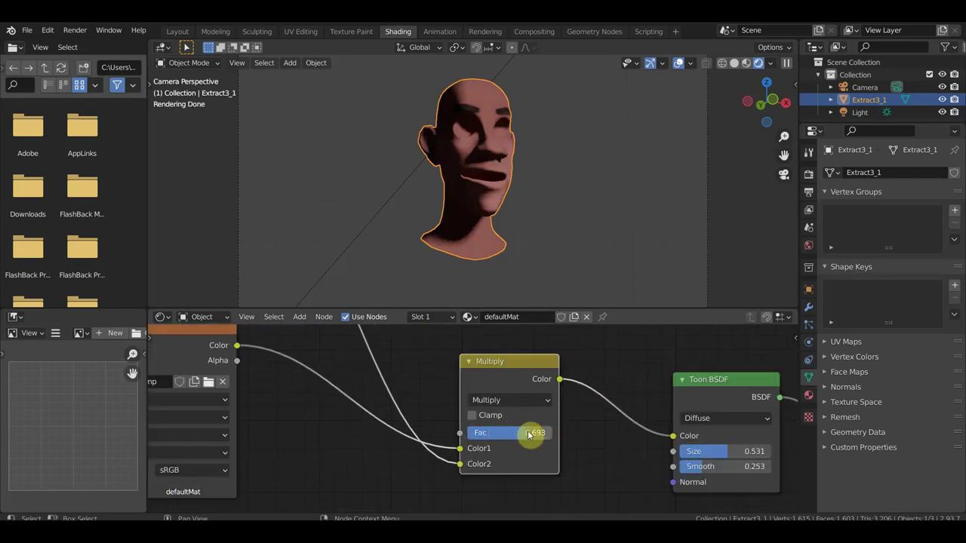
{"action": "left_click_drag", "start_coordinate": [528, 432], "coordinate": [506, 433]}
{"action": "mouse_move", "coordinate": [725, 467]}
{"action": "left_mouse_down"}
{"action": "mouse_move", "coordinate": [714, 467]}
{"action": "mouse_move", "coordinate": [754, 450]}
{"action": "mouse_move", "coordinate": [716, 450]}
{"action": "mouse_move", "coordinate": [764, 451]}
{"action": "mouse_move", "coordinate": [747, 451]}
{"action": "left_mouse_up"}
{"action": "middle_click_drag", "start_coordinate": [641, 239], "coordinate": [712, 254]}
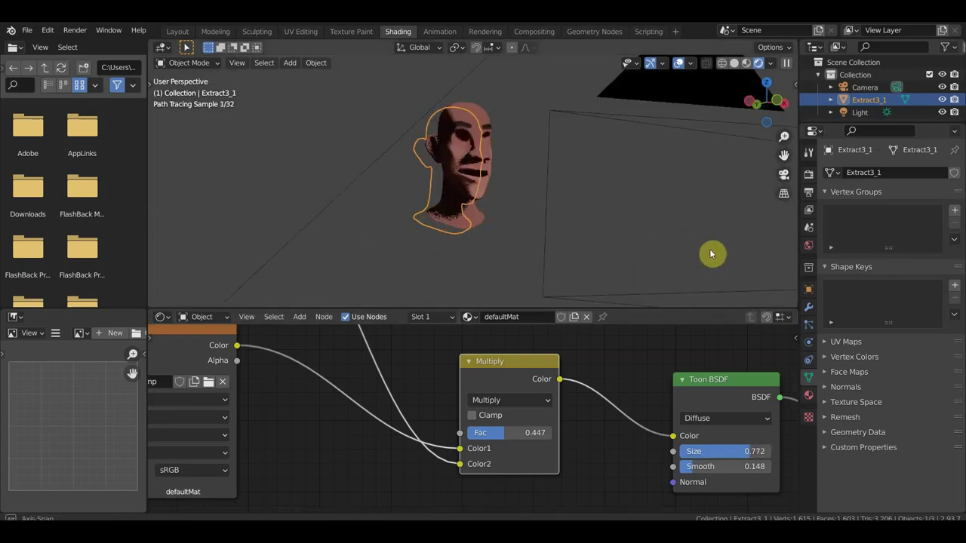
- View the toon-shaded head through the scene camera, zooming and panning to frame it
{"action": "key", "text": "KP_0"}
{"action": "scroll", "coordinate": [669, 243], "scroll_direction": "up", "scroll_amount": 3}
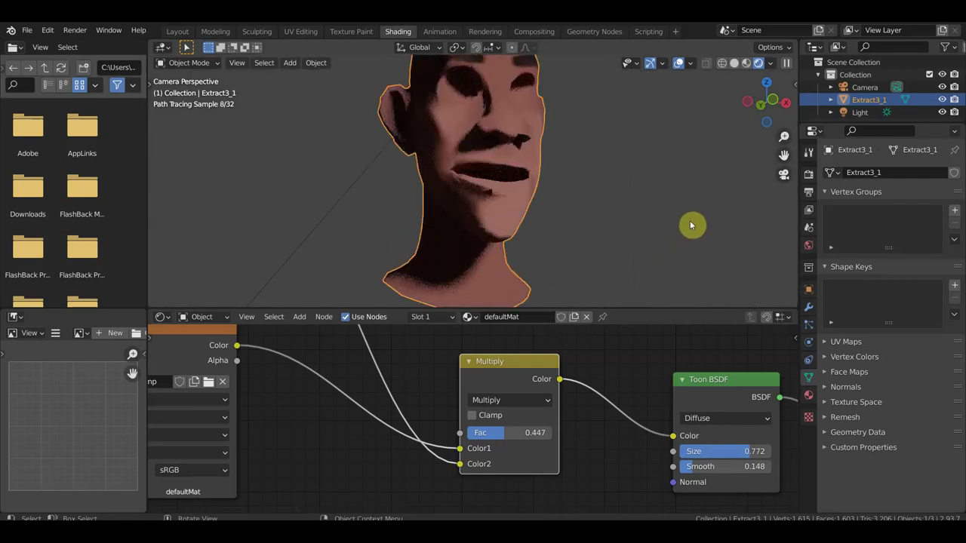
{"action": "middle_click_drag", "start_coordinate": [690, 225], "coordinate": [695, 258], "text": "shift"}
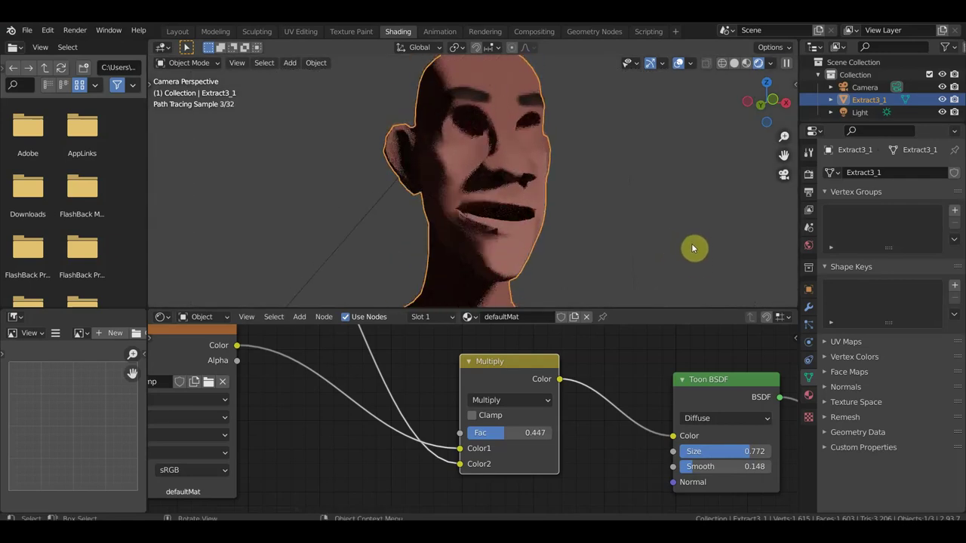
{"action": "scroll", "coordinate": [691, 243], "scroll_direction": "down", "scroll_amount": 2}
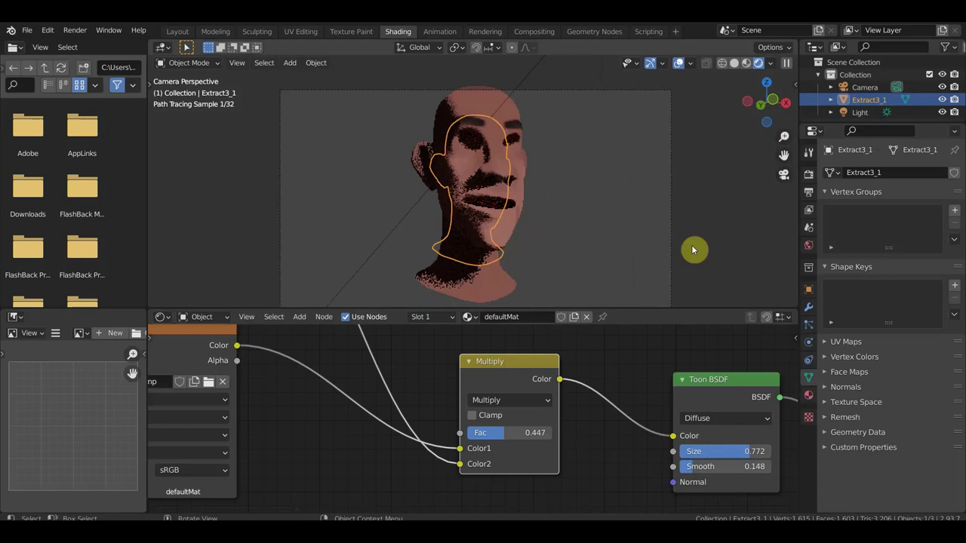
{"action": "left_click", "coordinate": [179, 32]}
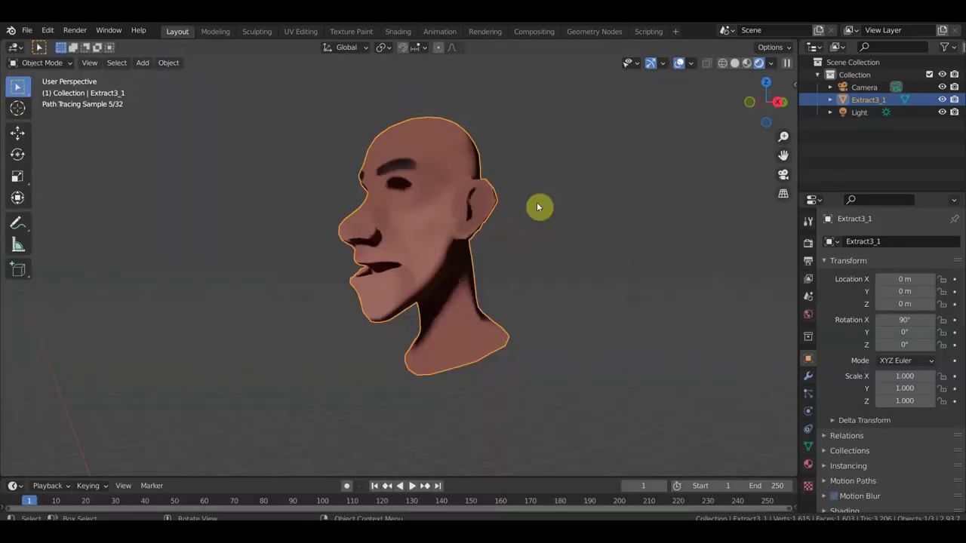
{"action": "mouse_move", "coordinate": [538, 206]}
{"action": "middle_mouse_down"}
{"action": "mouse_move", "coordinate": [659, 210]}
{"action": "mouse_move", "coordinate": [607, 250]}
{"action": "mouse_move", "coordinate": [601, 238]}
{"action": "middle_mouse_up"}
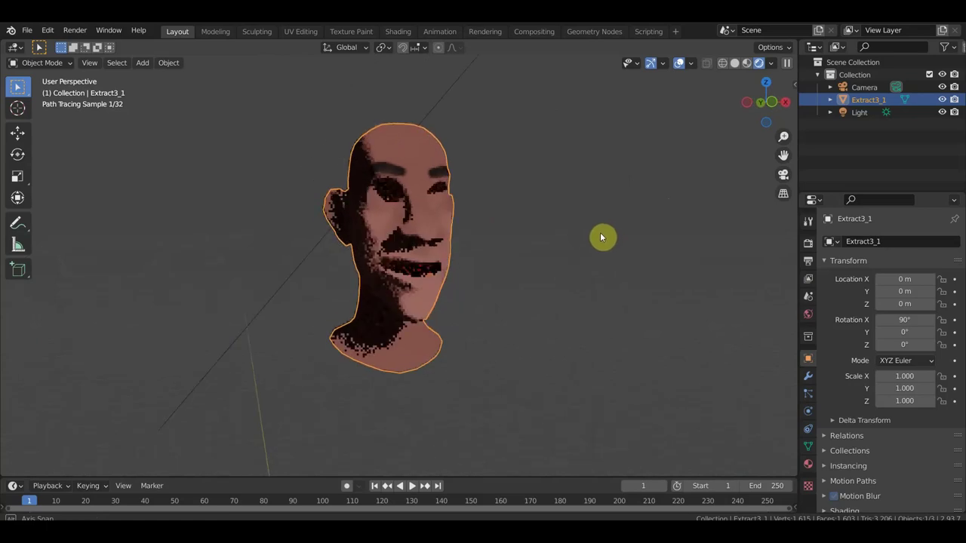
{"action": "scroll", "coordinate": [601, 238], "scroll_direction": "up", "scroll_amount": 3}
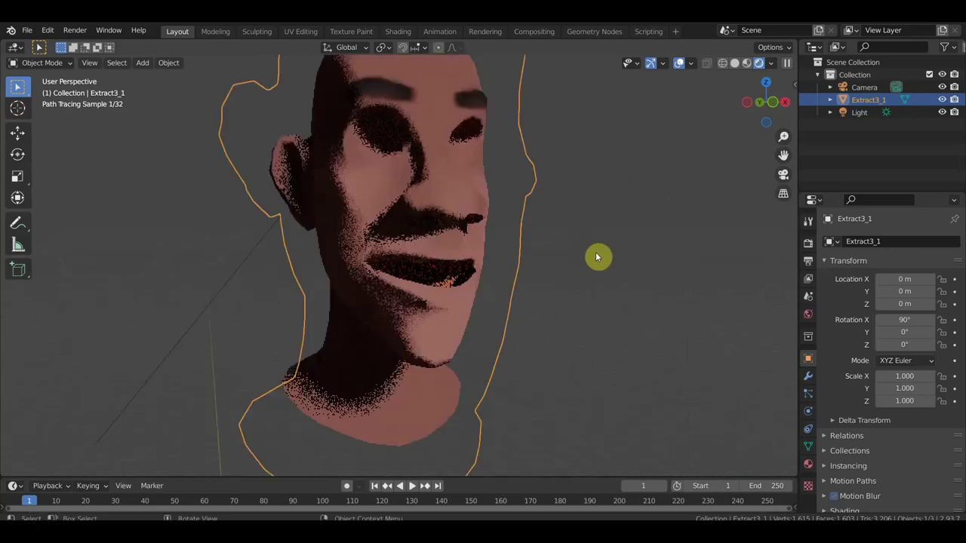
{"action": "scroll", "coordinate": [480, 306], "scroll_direction": "down", "scroll_amount": 3}
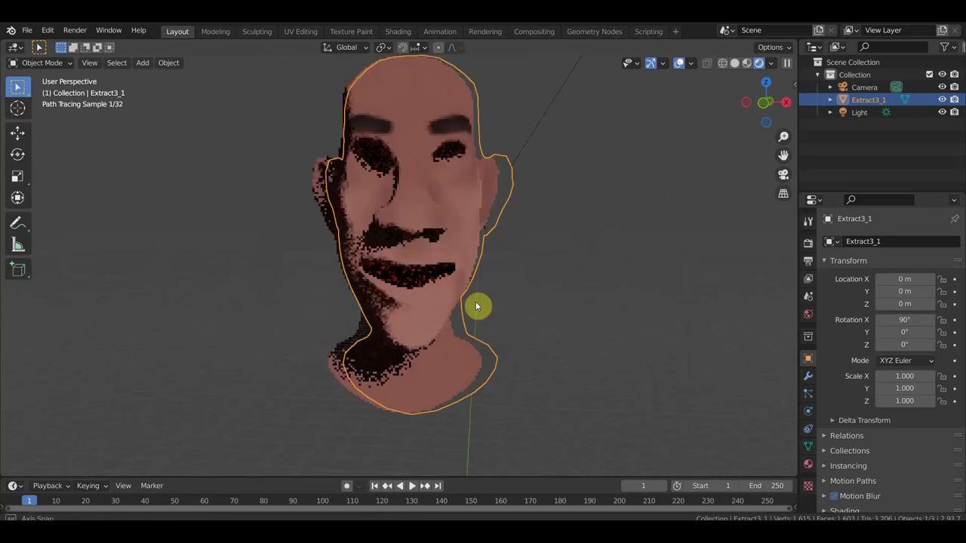
{"action": "mouse_move", "coordinate": [475, 304]}
{"action": "middle_mouse_down"}
{"action": "mouse_move", "coordinate": [444, 306]}
{"action": "mouse_move", "coordinate": [459, 243]}
{"action": "mouse_move", "coordinate": [481, 265]}
{"action": "mouse_move", "coordinate": [471, 265]}
{"action": "middle_mouse_up"}
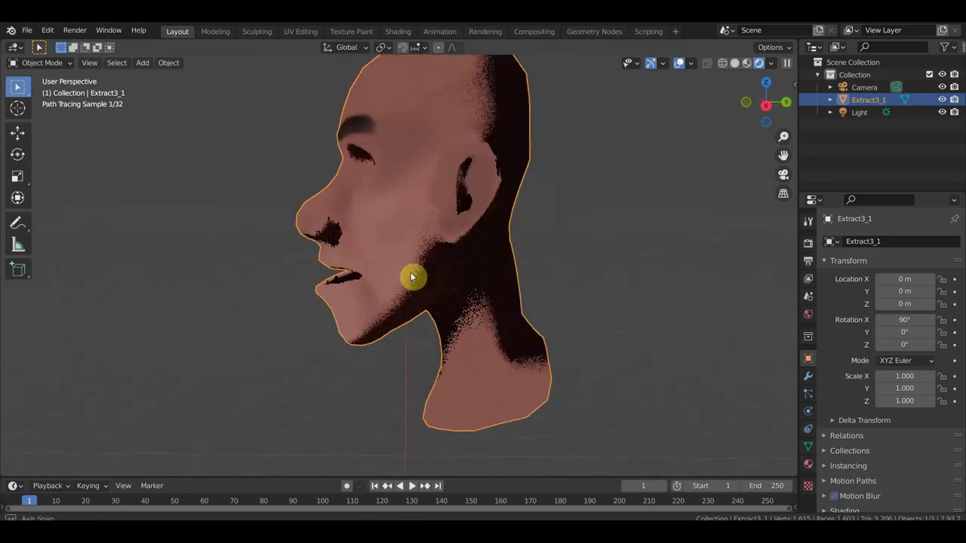
{"action": "mouse_move", "coordinate": [411, 278]}
{"action": "middle_mouse_down"}
{"action": "mouse_move", "coordinate": [345, 224]}
{"action": "mouse_move", "coordinate": [669, 200]}
{"action": "middle_mouse_up"}
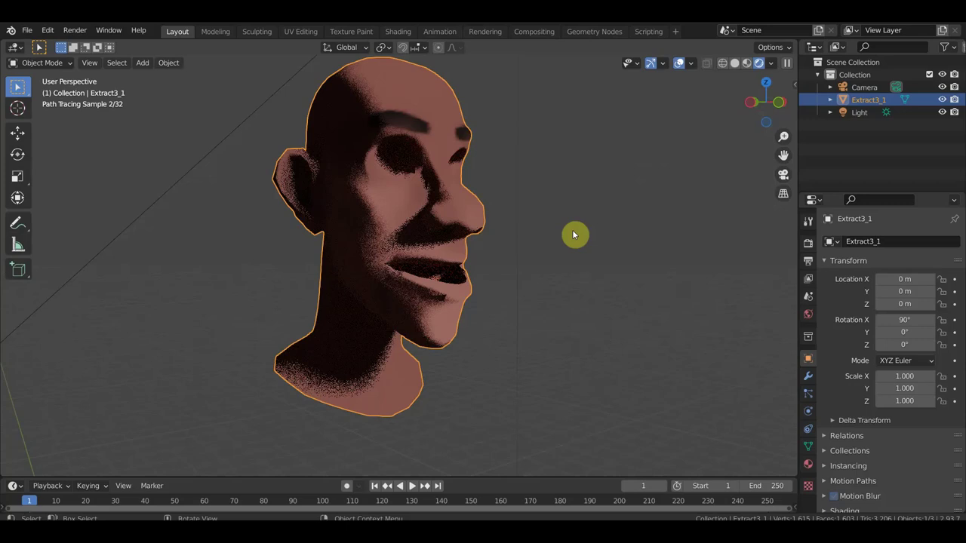
{"action": "mouse_move", "coordinate": [572, 234]}
{"action": "middle_mouse_down"}
{"action": "mouse_move", "coordinate": [496, 246]}
{"action": "mouse_move", "coordinate": [446, 201]}
{"action": "mouse_move", "coordinate": [532, 271]}
{"action": "middle_mouse_up"}
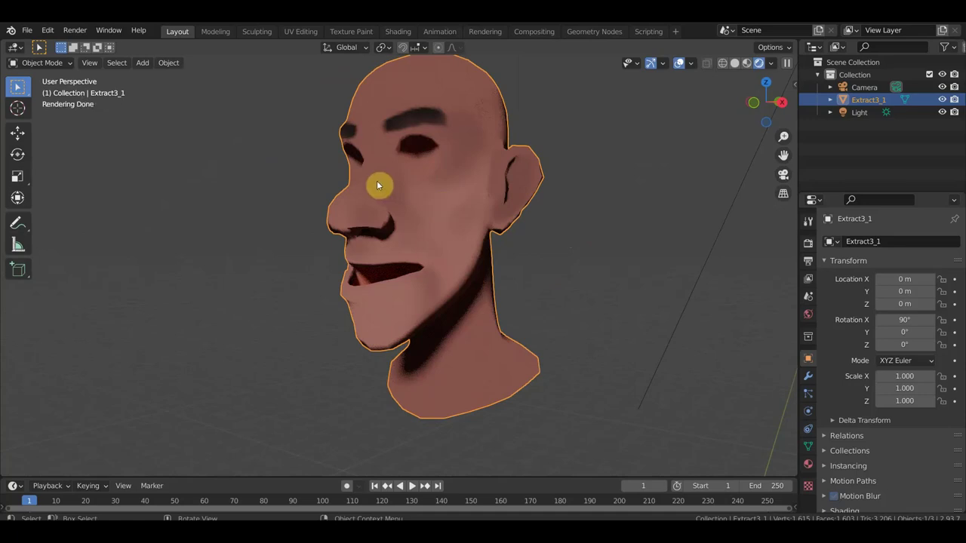
- Import the Extract2_1.OBJ robe model as a Wavefront (.obj) file
{"action": "scroll", "coordinate": [377, 181], "scroll_direction": "down", "scroll_amount": 4}
{"action": "left_click", "coordinate": [26, 30]}
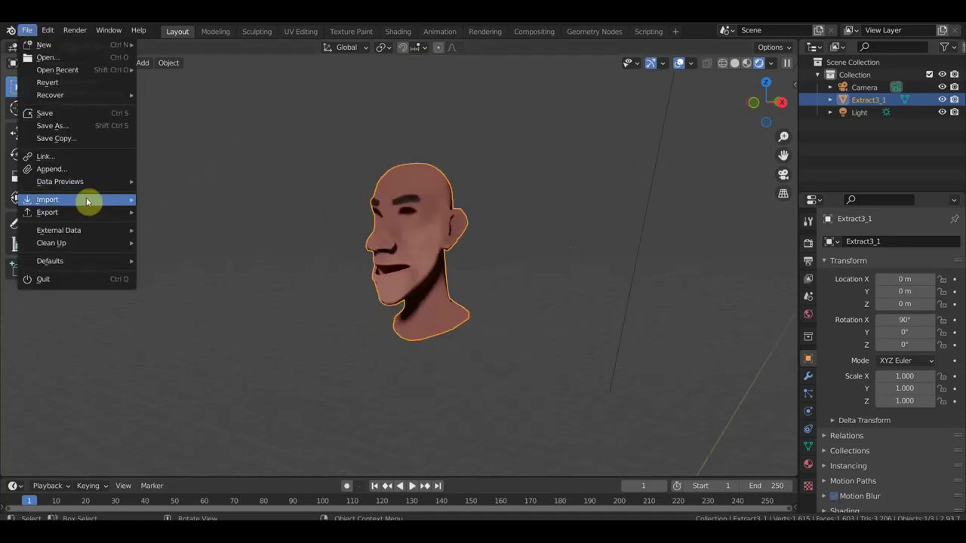
{"action": "mouse_move", "coordinate": [47, 199]}
{"action": "left_click", "coordinate": [212, 313]}
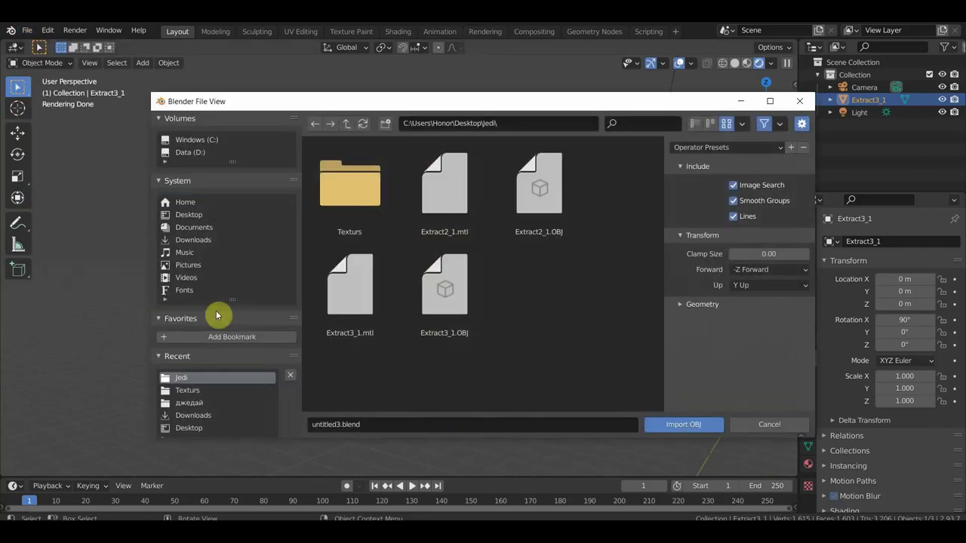
{"action": "left_click", "coordinate": [536, 222]}
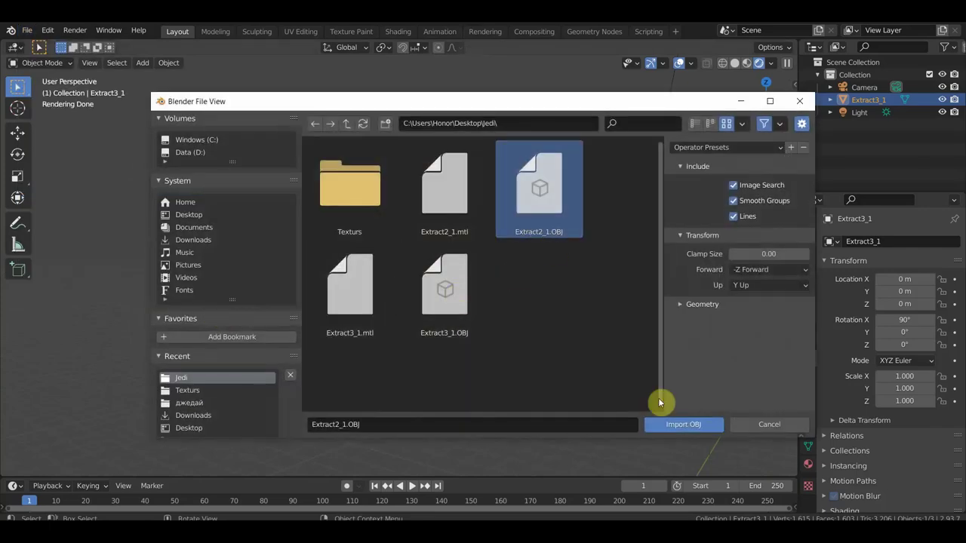
{"action": "left_click", "coordinate": [679, 424]}
- Orbit to face the hooded figure and select Extract2_1
{"action": "mouse_move", "coordinate": [547, 380]}
{"action": "middle_mouse_down"}
{"action": "mouse_move", "coordinate": [634, 369]}
{"action": "mouse_move", "coordinate": [517, 393]}
{"action": "middle_mouse_up"}
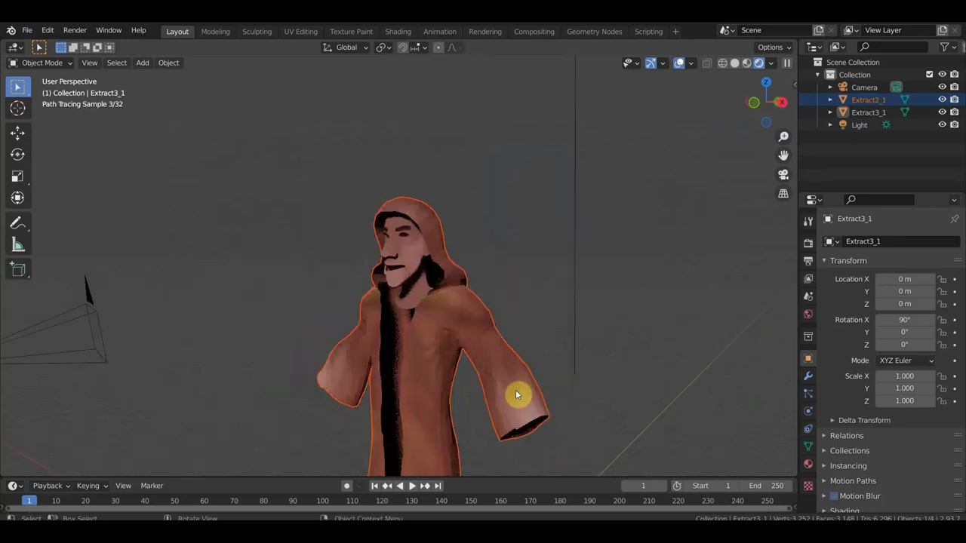
{"action": "left_click", "coordinate": [517, 394]}
{"action": "scroll", "coordinate": [565, 299], "scroll_direction": "up", "scroll_amount": 5}
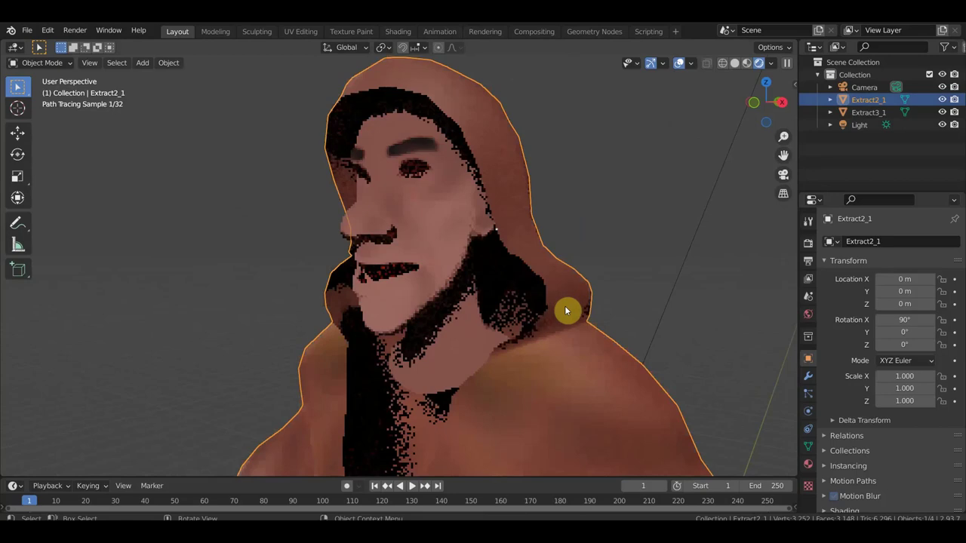
{"action": "scroll", "coordinate": [565, 305], "scroll_direction": "down", "scroll_amount": 5}
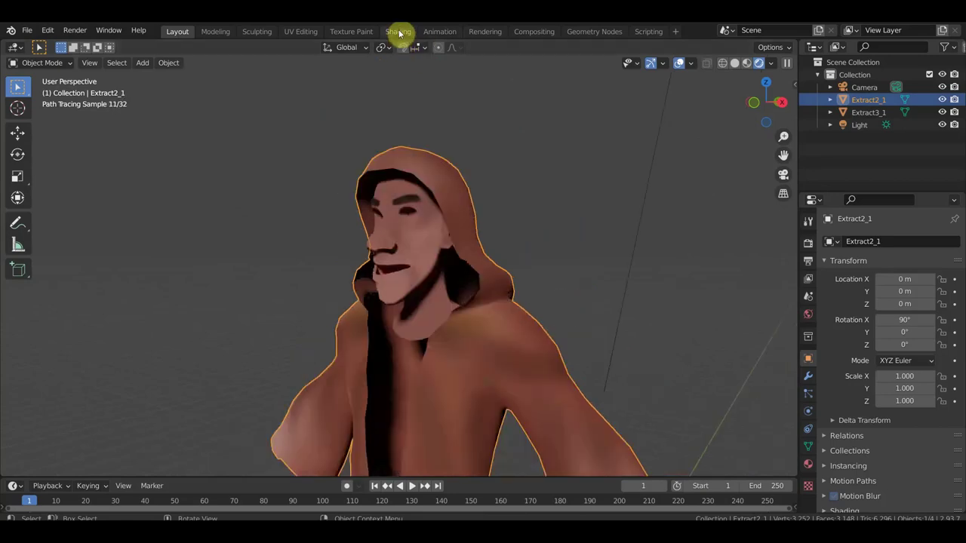
- In the Shading workspace, select the head mesh and frame its Normal Map nodes
{"action": "left_click", "coordinate": [398, 32]}
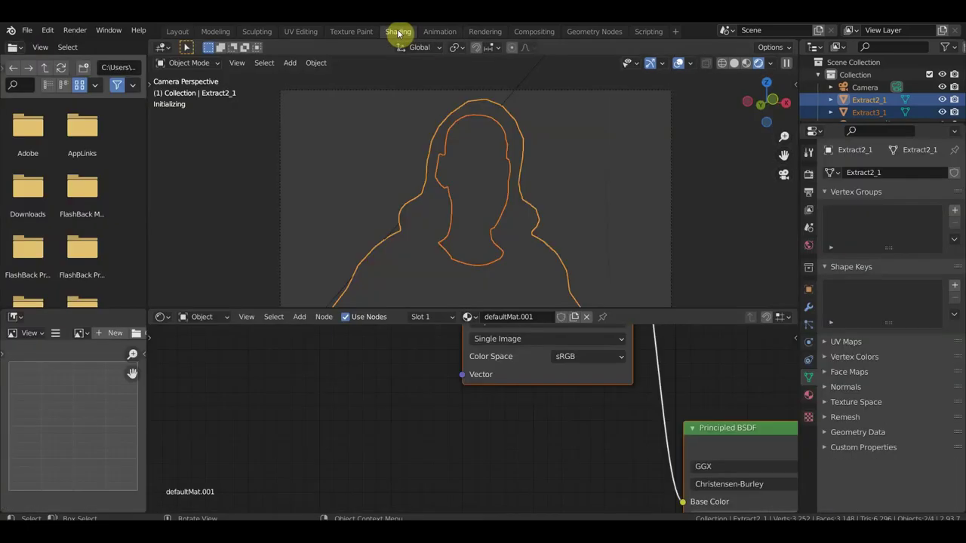
{"action": "scroll", "coordinate": [501, 434], "scroll_direction": "down", "scroll_amount": 1}
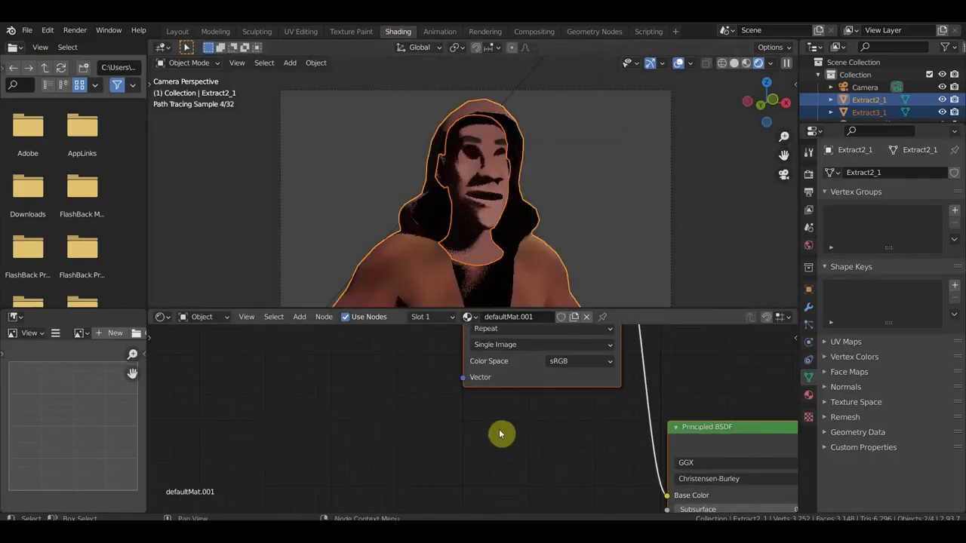
{"action": "scroll", "coordinate": [501, 434], "scroll_direction": "down", "scroll_amount": 4}
{"action": "left_click", "coordinate": [468, 235]}
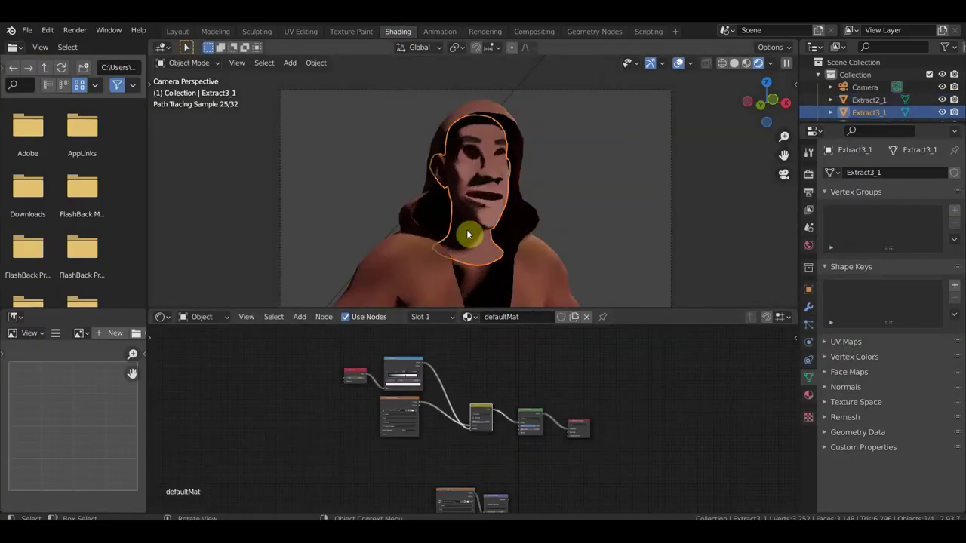
{"action": "middle_click_drag", "start_coordinate": [565, 459], "coordinate": [568, 414]}
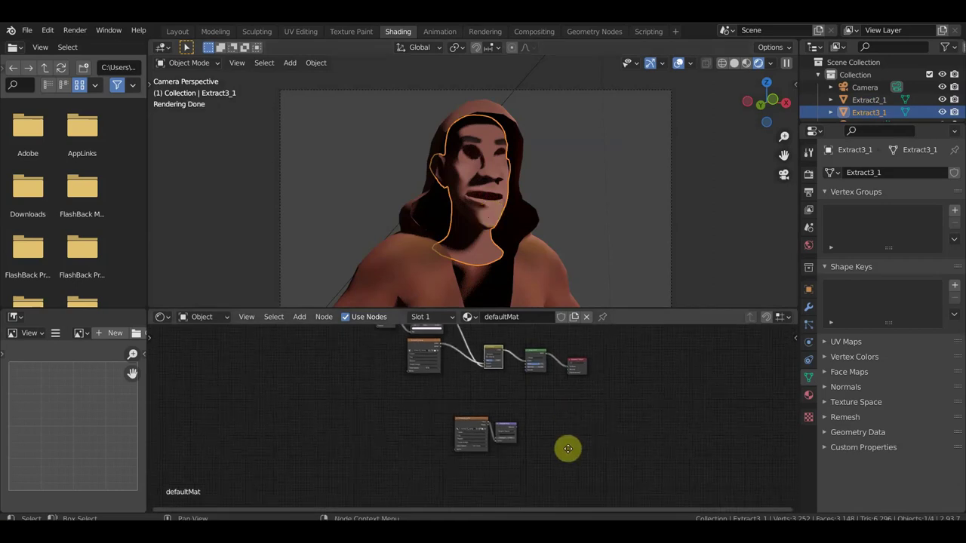
{"action": "scroll", "coordinate": [569, 415], "scroll_direction": "up", "scroll_amount": 2}
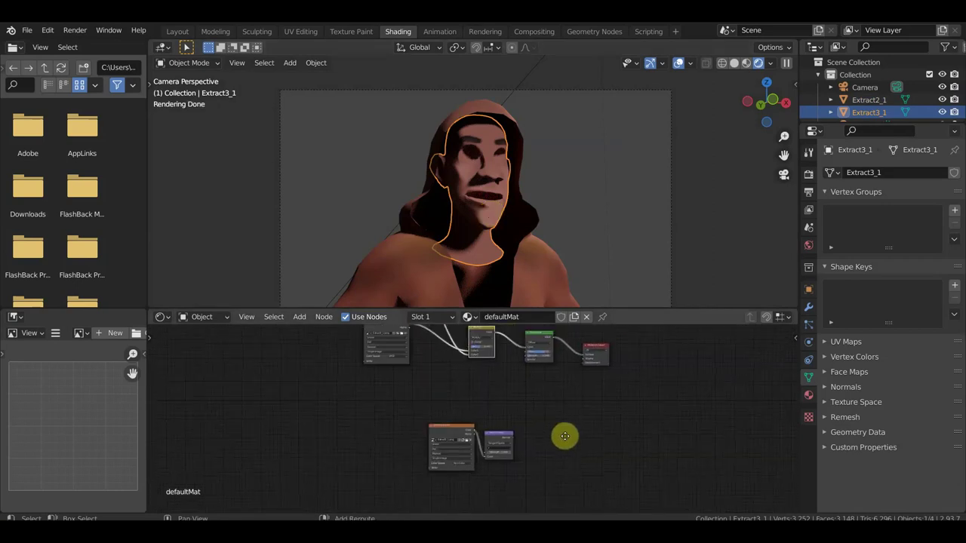
{"action": "scroll", "coordinate": [566, 436], "scroll_direction": "up", "scroll_amount": 2}
{"action": "mouse_move", "coordinate": [578, 422]}
{"action": "middle_mouse_down"}
{"action": "mouse_move", "coordinate": [534, 479]}
{"action": "mouse_move", "coordinate": [516, 467]}
{"action": "middle_mouse_up"}
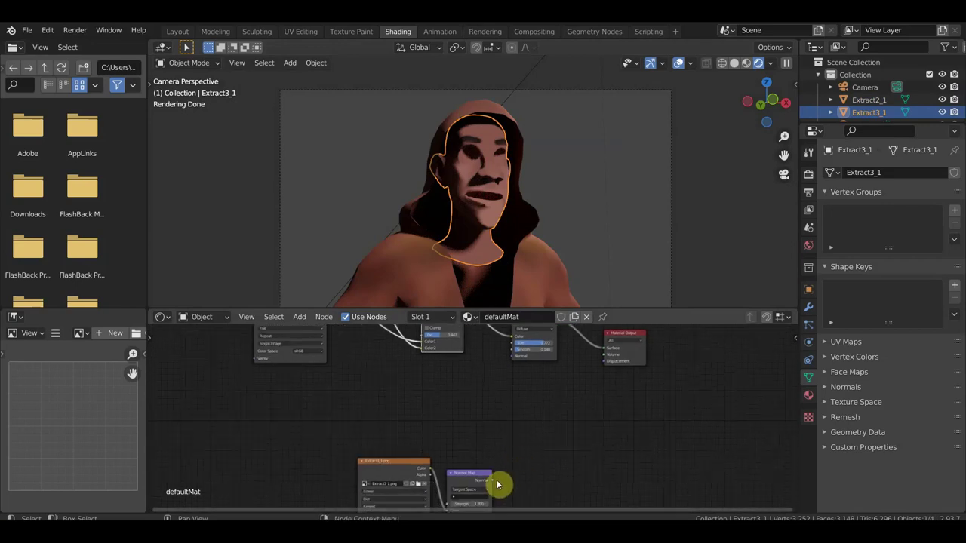
- Link the Normal Map output to the diffuse shader's Normal input, then box-select all head nodes
{"action": "left_click_drag", "start_coordinate": [494, 481], "coordinate": [511, 378]}
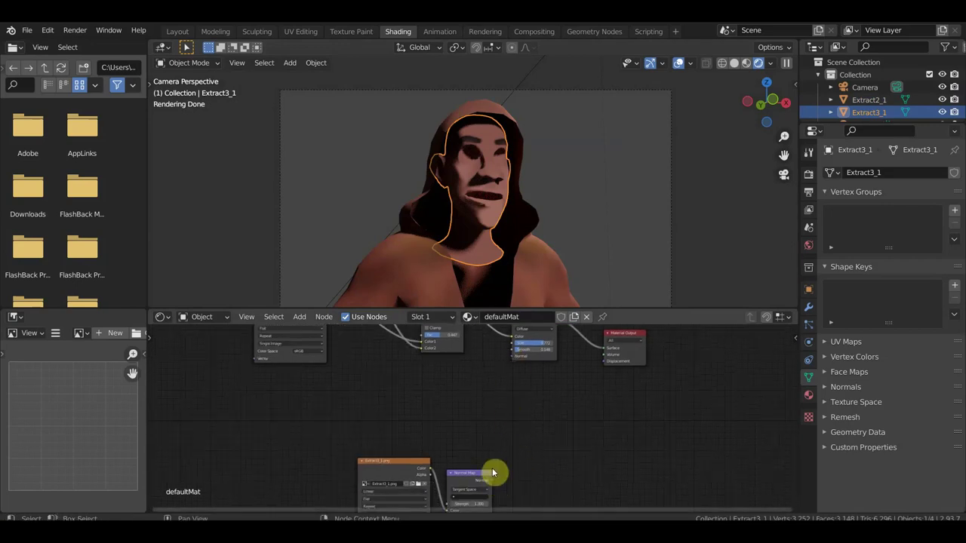
{"action": "left_click_drag", "start_coordinate": [493, 483], "coordinate": [514, 358]}
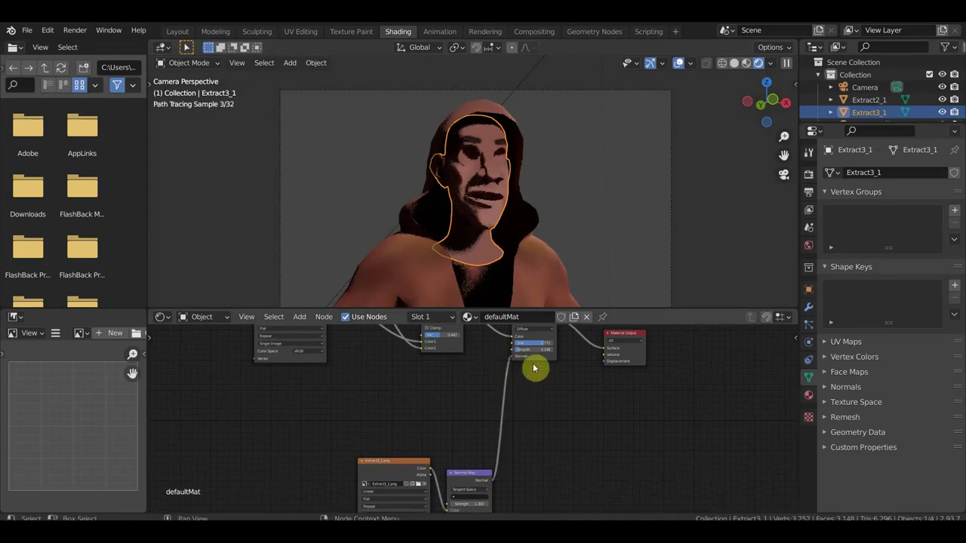
{"action": "scroll", "coordinate": [525, 404], "scroll_direction": "down", "scroll_amount": 1}
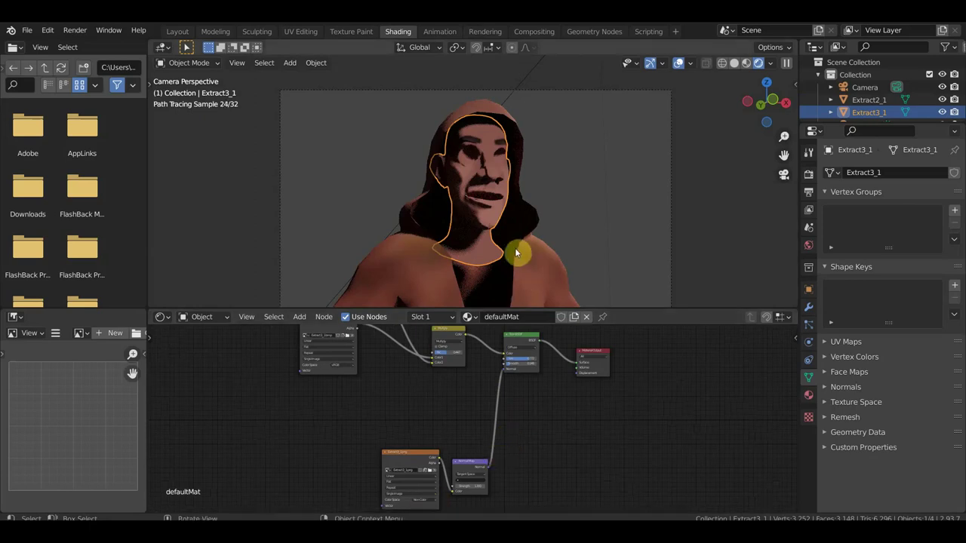
{"action": "scroll", "coordinate": [589, 440], "scroll_direction": "down", "scroll_amount": 2}
{"action": "scroll", "coordinate": [591, 442], "scroll_direction": "down", "scroll_amount": 1}
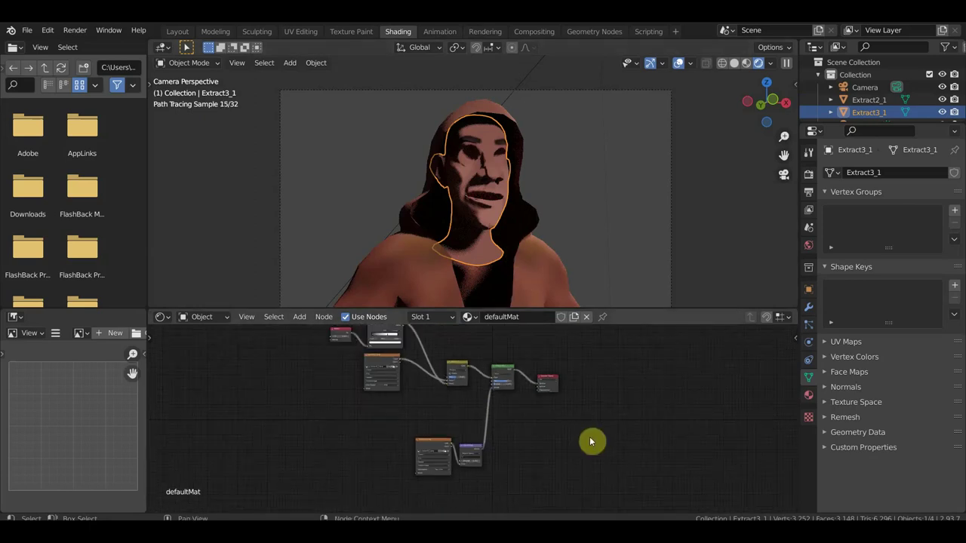
{"action": "scroll", "coordinate": [595, 473], "scroll_direction": "down", "scroll_amount": 1}
{"action": "mouse_move", "coordinate": [409, 396]}
{"action": "left_mouse_down"}
{"action": "mouse_move", "coordinate": [584, 481]}
{"action": "mouse_move", "coordinate": [329, 337]}
{"action": "left_mouse_up"}
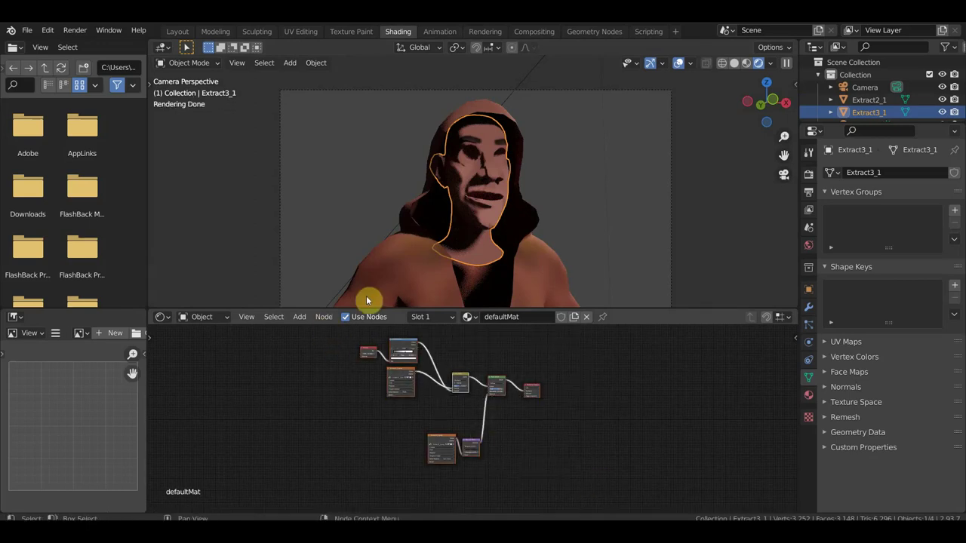
- Select the robe mesh, paste the copied head nodes and move them left
{"action": "left_click", "coordinate": [367, 300]}
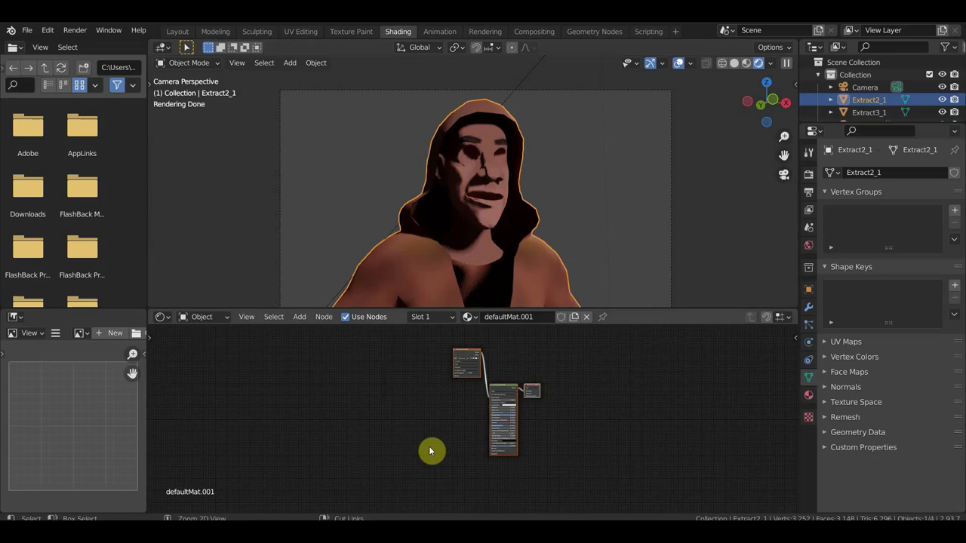
{"action": "key", "text": "ctrl+v"}
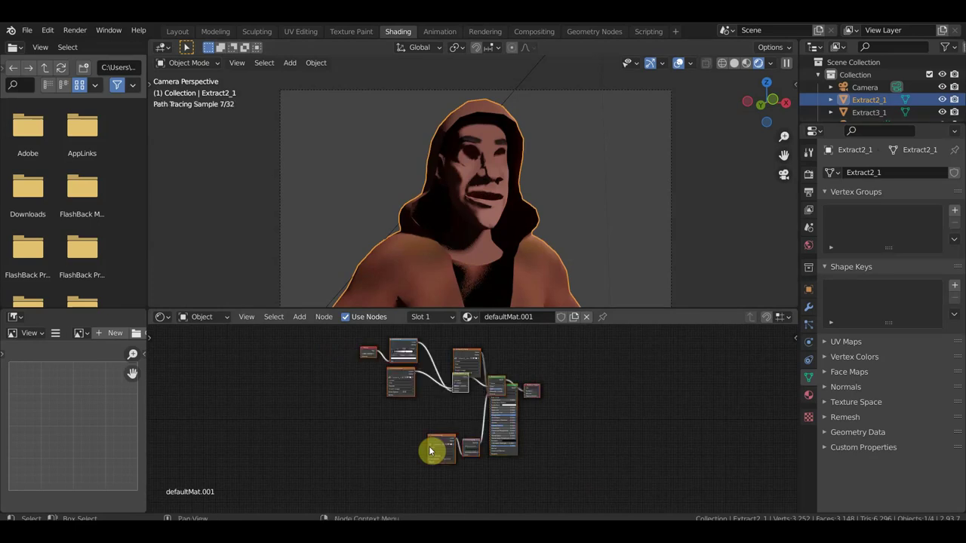
{"action": "key", "text": "g"}
{"action": "left_click", "coordinate": [434, 472]}
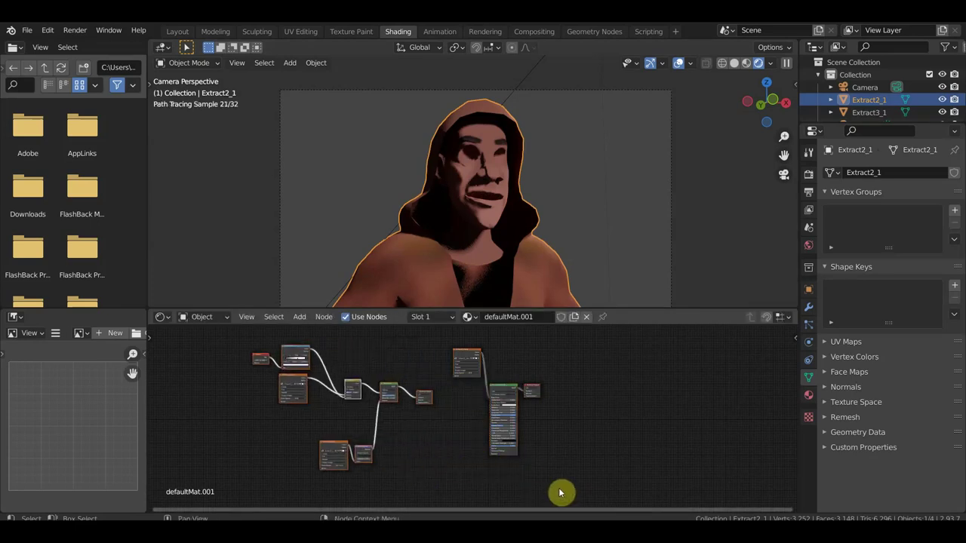
- Box-select and delete the robe material's original nodes
{"action": "left_click_drag", "start_coordinate": [559, 489], "coordinate": [453, 373]}
{"action": "key", "text": "x"}
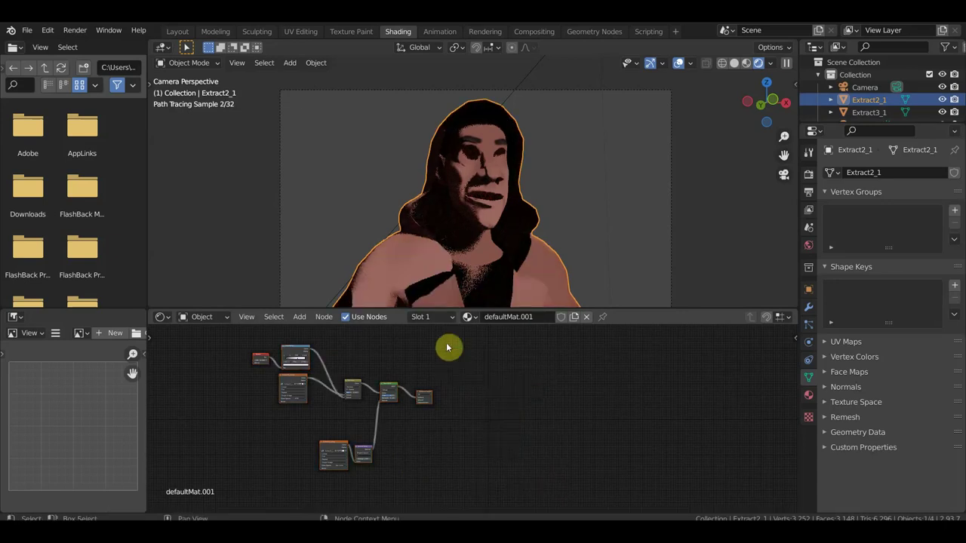
{"action": "scroll", "coordinate": [388, 370], "scroll_direction": "up", "scroll_amount": 1}
{"action": "scroll", "coordinate": [387, 370], "scroll_direction": "up", "scroll_amount": 1}
- Load Extract2_1.BMP into the pasted color Image Texture node
{"action": "middle_click_drag", "start_coordinate": [387, 370], "coordinate": [683, 430]}
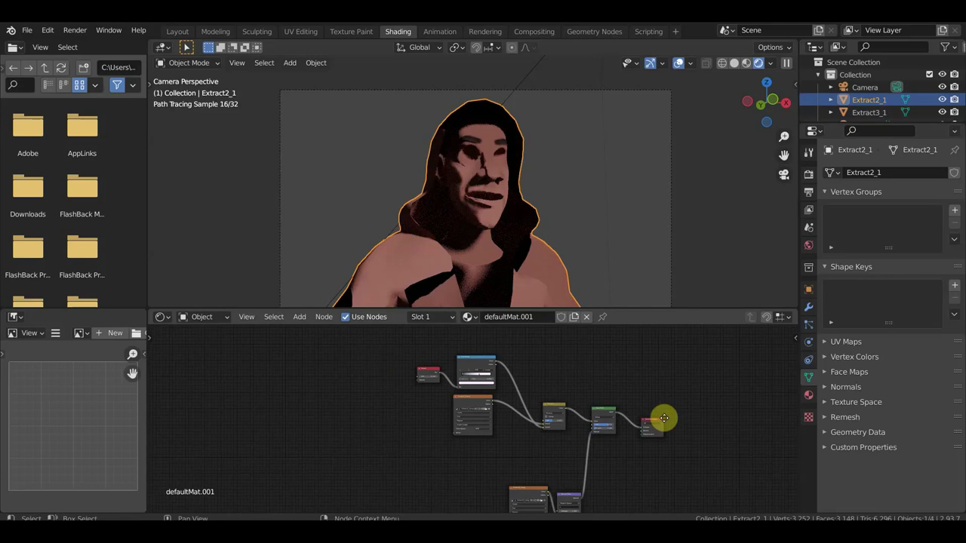
{"action": "scroll", "coordinate": [468, 429], "scroll_direction": "up", "scroll_amount": 5}
{"action": "left_click", "coordinate": [468, 429]}
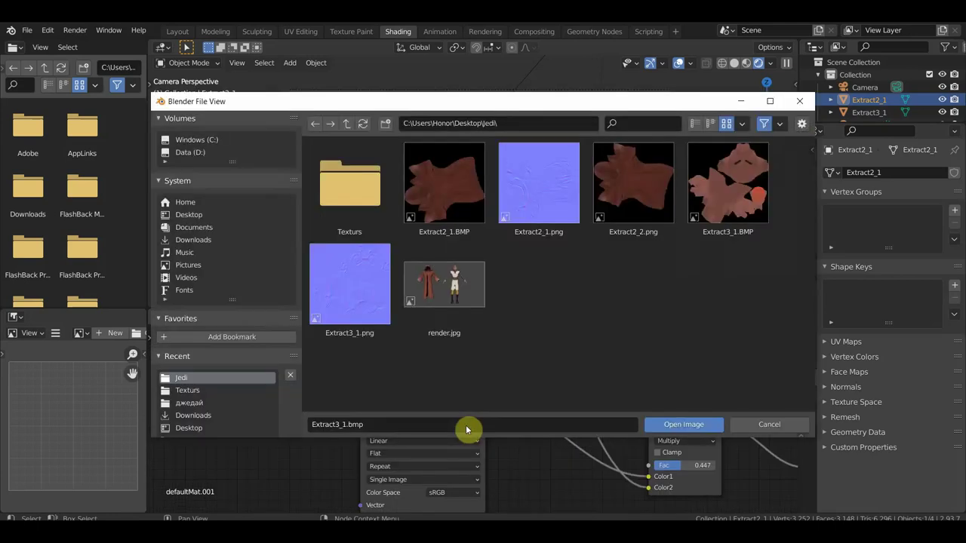
{"action": "left_click", "coordinate": [460, 190]}
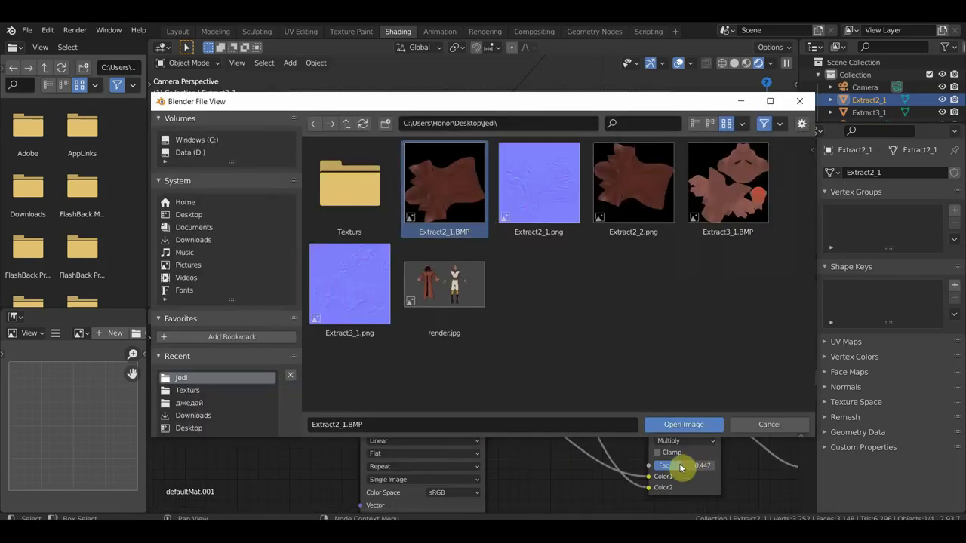
{"action": "left_click", "coordinate": [678, 424]}
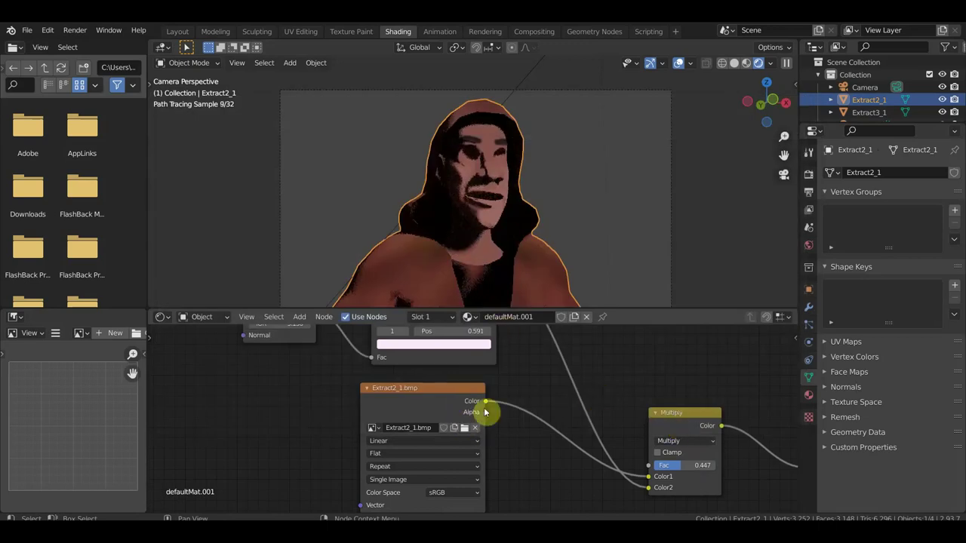
{"action": "scroll", "coordinate": [539, 486], "scroll_direction": "down", "scroll_amount": 2}
{"action": "scroll", "coordinate": [533, 460], "scroll_direction": "down", "scroll_amount": 1}
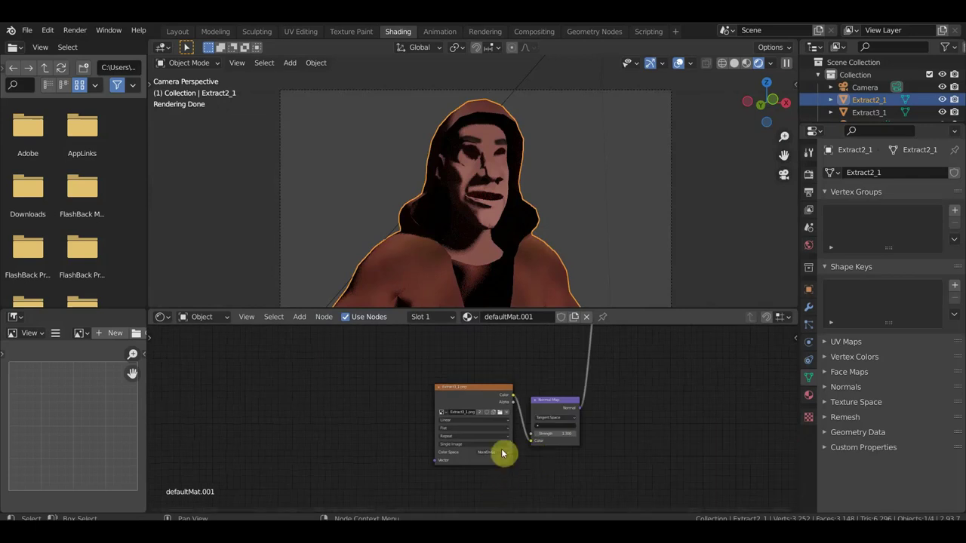
- Load Extract2_1.png into the Image Texture node feeding the Normal Map
{"action": "left_click", "coordinate": [501, 416]}
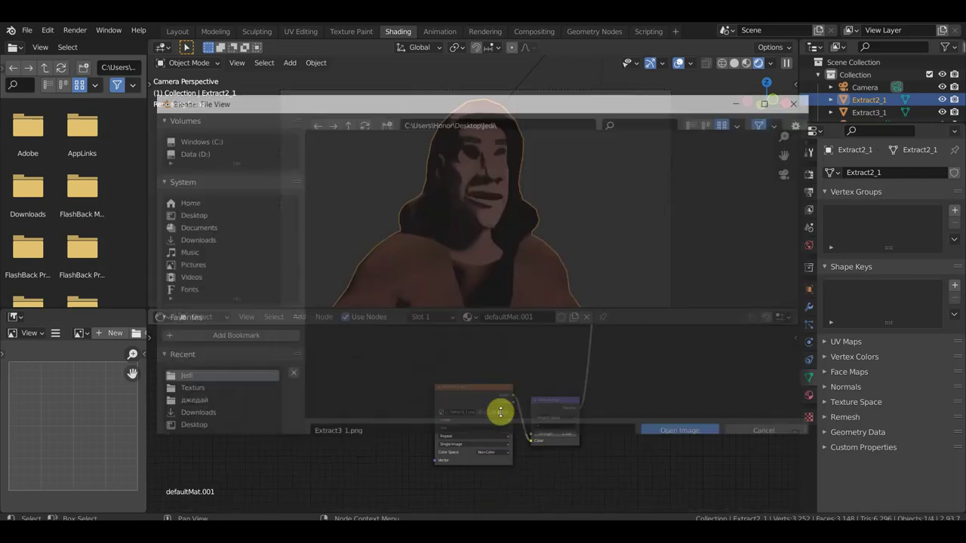
{"action": "left_click", "coordinate": [556, 236]}
{"action": "left_click", "coordinate": [705, 428]}
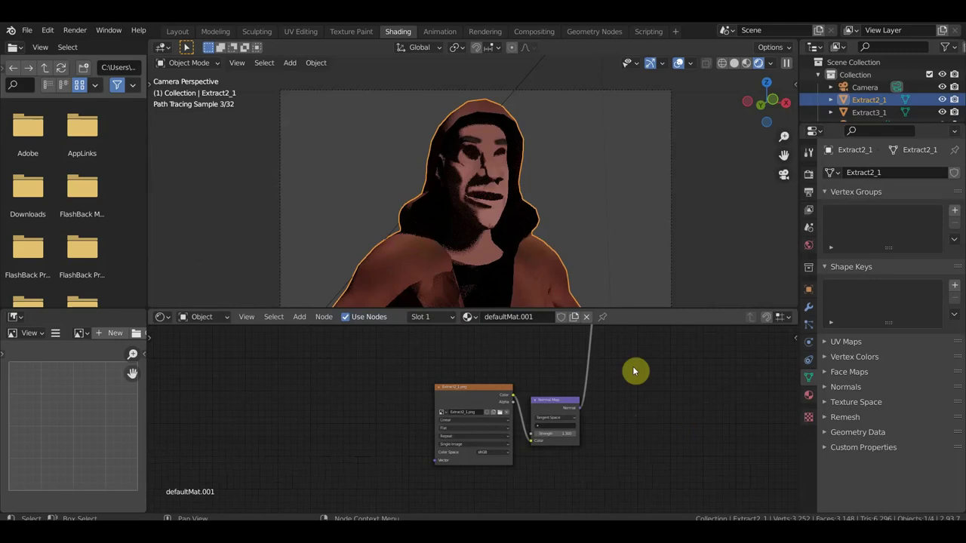
{"action": "scroll", "coordinate": [551, 282], "scroll_direction": "down", "scroll_amount": 3}
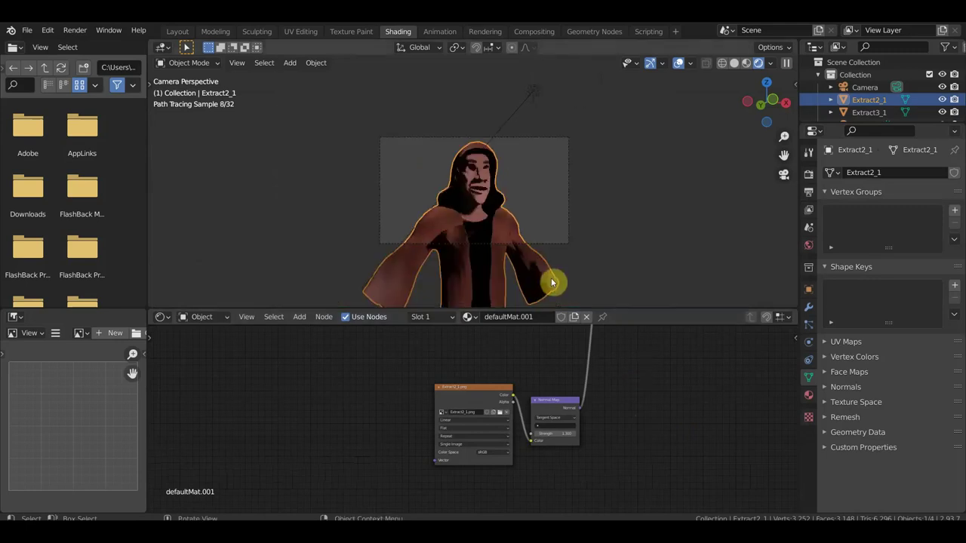
{"action": "mouse_move", "coordinate": [551, 277]}
{"action": "middle_mouse_down"}
{"action": "mouse_move", "coordinate": [586, 311]}
{"action": "mouse_move", "coordinate": [601, 305]}
{"action": "middle_mouse_up"}
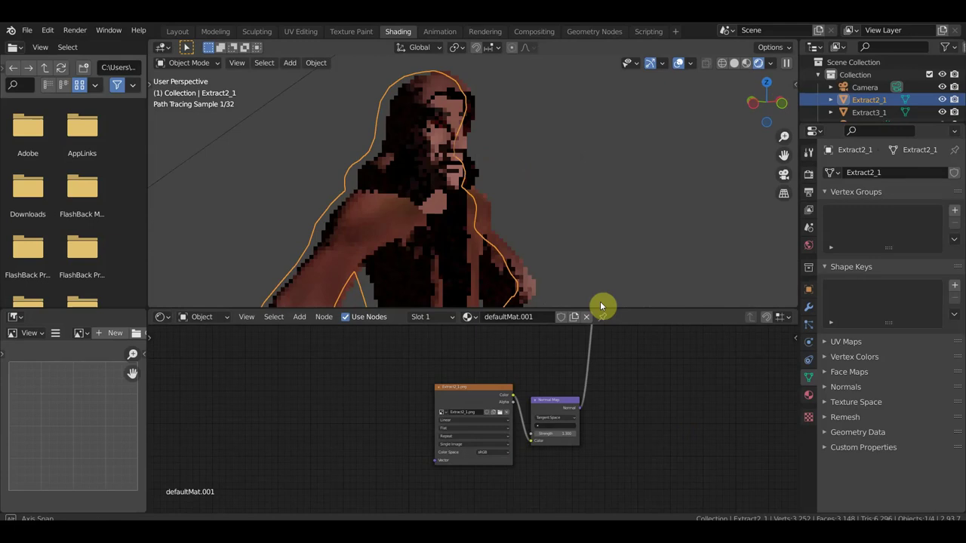
- Lower the Normal Map strength from 1.300 to 0.400
{"action": "scroll", "coordinate": [602, 306], "scroll_direction": "up", "scroll_amount": 3}
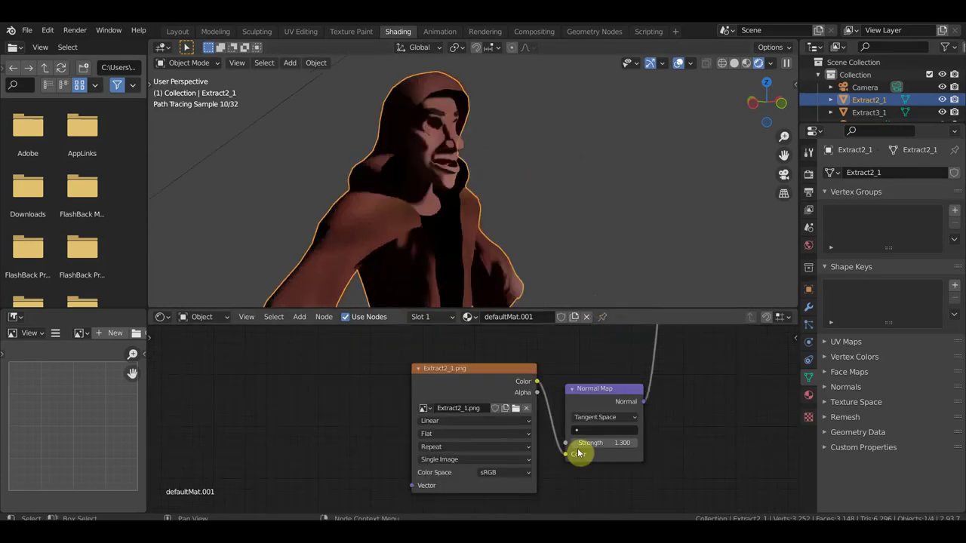
{"action": "left_click_drag", "start_coordinate": [579, 443], "coordinate": [529, 443]}
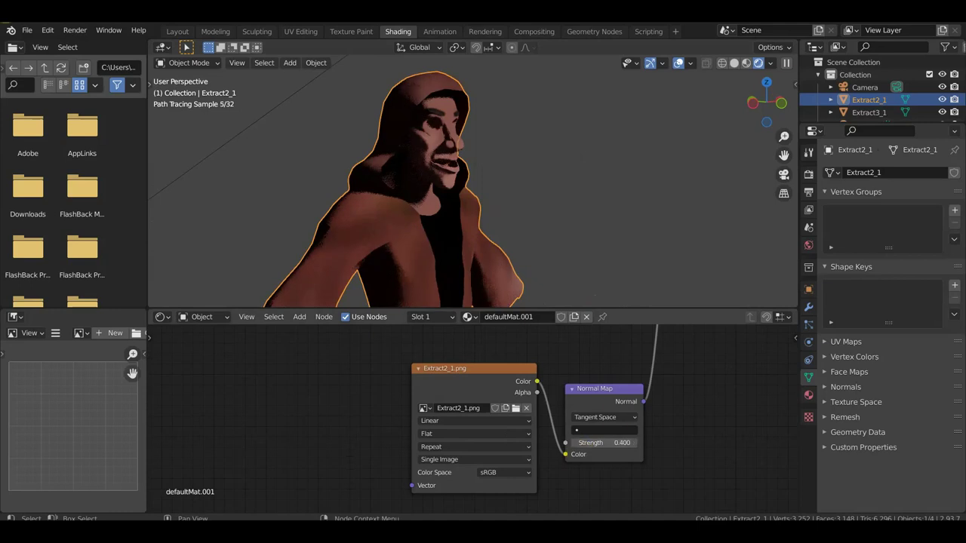
{"action": "scroll", "coordinate": [604, 174], "scroll_direction": "down", "scroll_amount": 2}
{"action": "scroll", "coordinate": [574, 112], "scroll_direction": "down", "scroll_amount": 2}
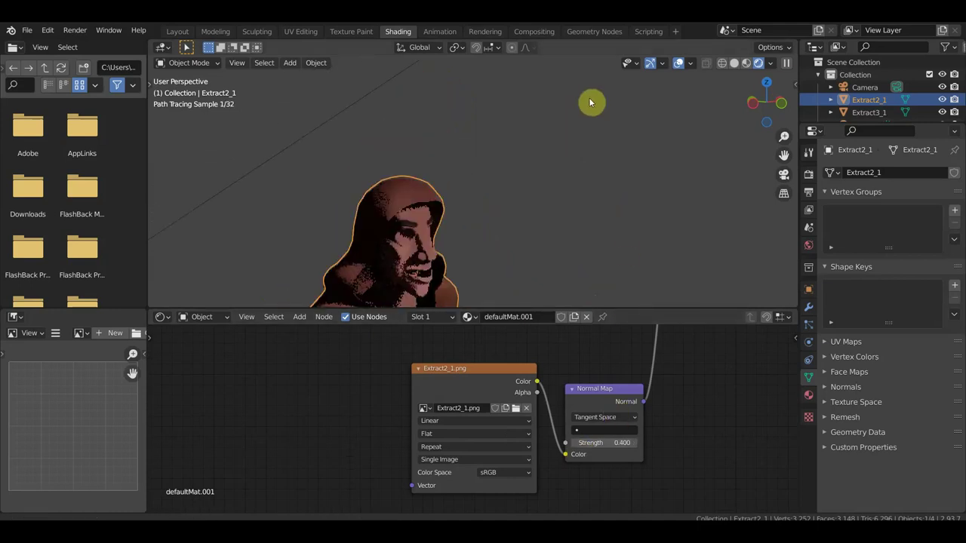
{"action": "scroll", "coordinate": [611, 151], "scroll_direction": "down", "scroll_amount": 3}
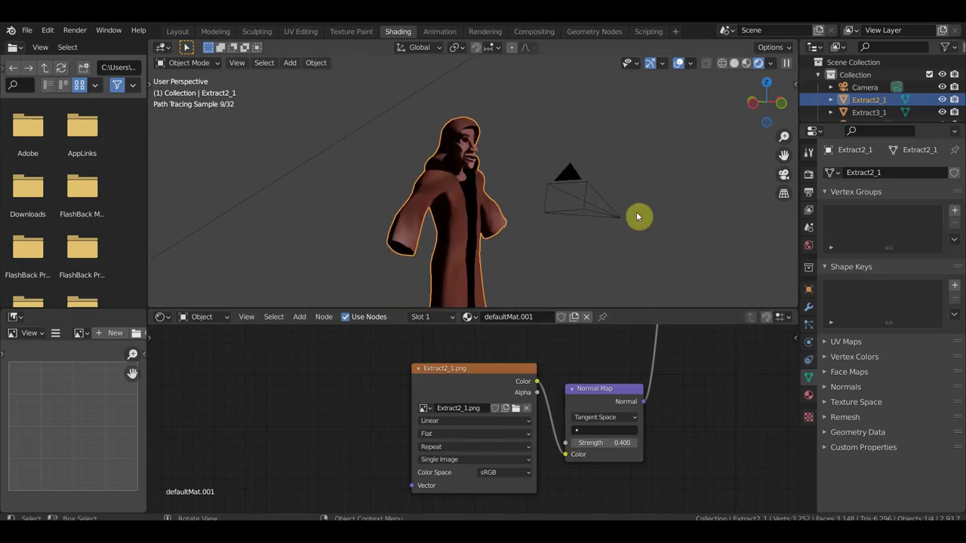
{"action": "middle_click_drag", "start_coordinate": [639, 216], "coordinate": [602, 221]}
- In Render Properties, change the Render Engine from Cycles to Eevee and inspect the figure
{"action": "left_click", "coordinate": [809, 193]}
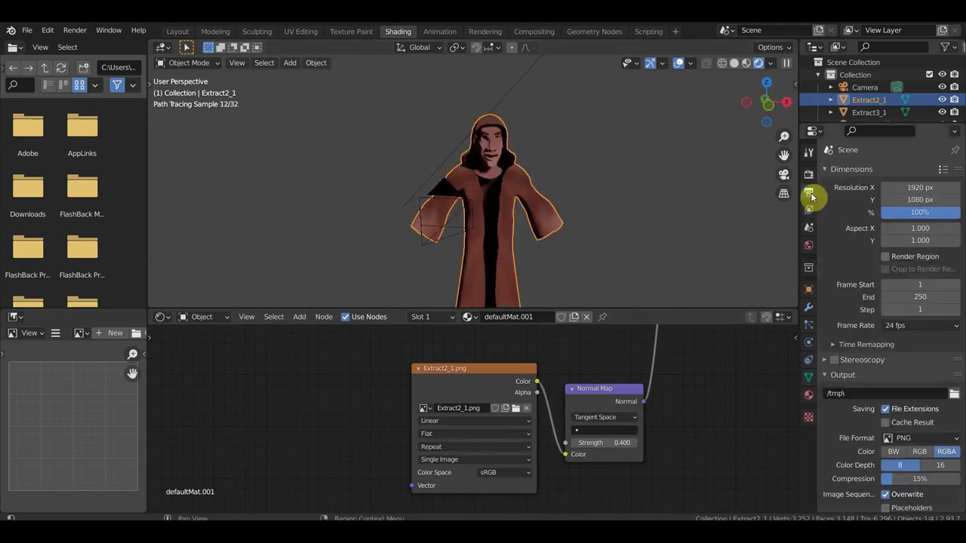
{"action": "left_click", "coordinate": [808, 173]}
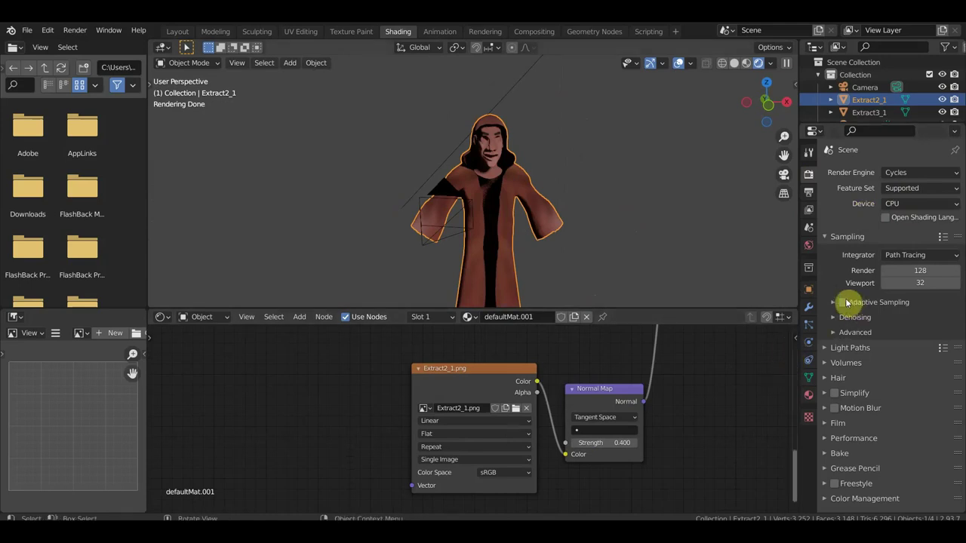
{"action": "mouse_move", "coordinate": [658, 341]}
{"action": "middle_mouse_down"}
{"action": "mouse_move", "coordinate": [648, 377]}
{"action": "mouse_move", "coordinate": [580, 420]}
{"action": "mouse_move", "coordinate": [569, 450]}
{"action": "middle_mouse_up"}
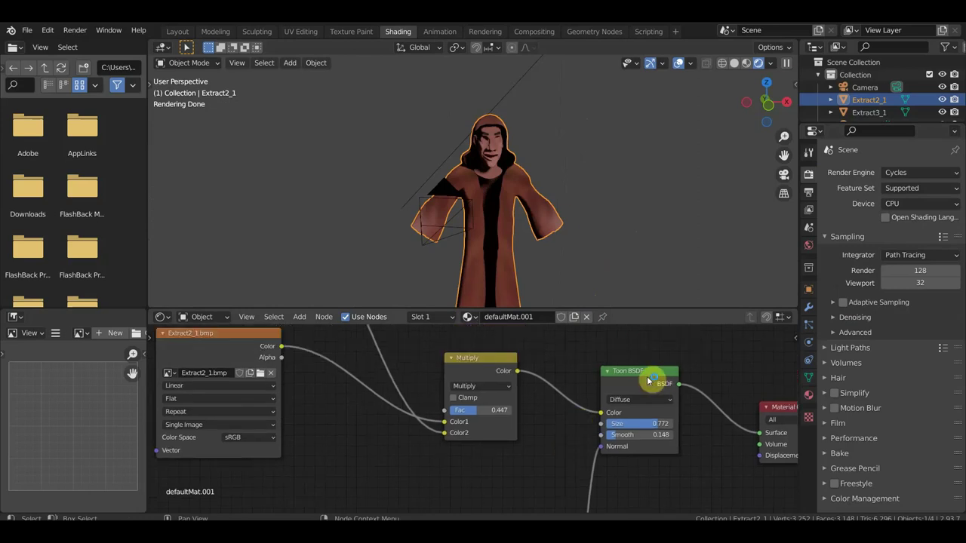
{"action": "middle_click_drag", "start_coordinate": [528, 219], "coordinate": [707, 225]}
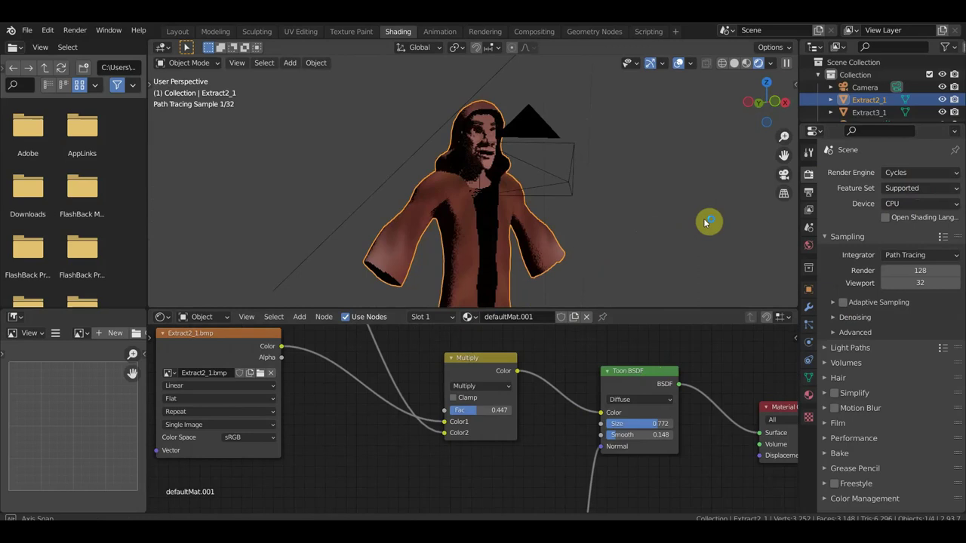
{"action": "left_click", "coordinate": [905, 173]}
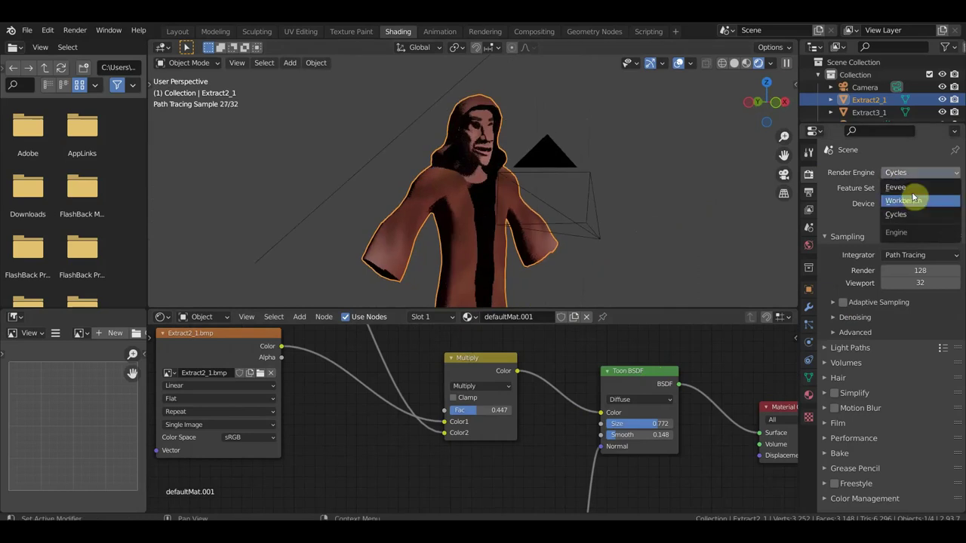
{"action": "left_click", "coordinate": [909, 184]}
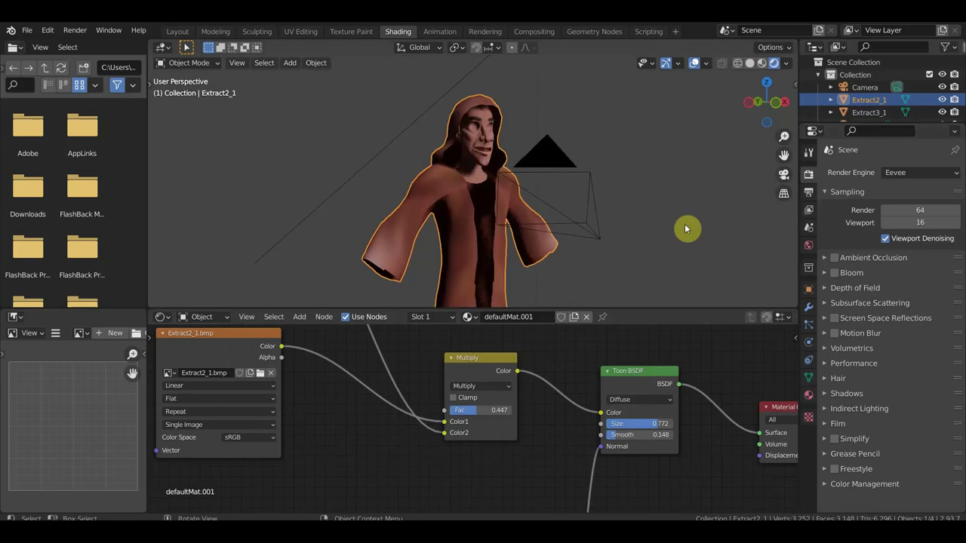
{"action": "scroll", "coordinate": [651, 231], "scroll_direction": "up", "scroll_amount": 4}
{"action": "scroll", "coordinate": [651, 231], "scroll_direction": "down", "scroll_amount": 2}
{"action": "mouse_move", "coordinate": [653, 237]}
{"action": "middle_mouse_down"}
{"action": "mouse_move", "coordinate": [633, 230]}
{"action": "mouse_move", "coordinate": [660, 230]}
{"action": "middle_mouse_up"}
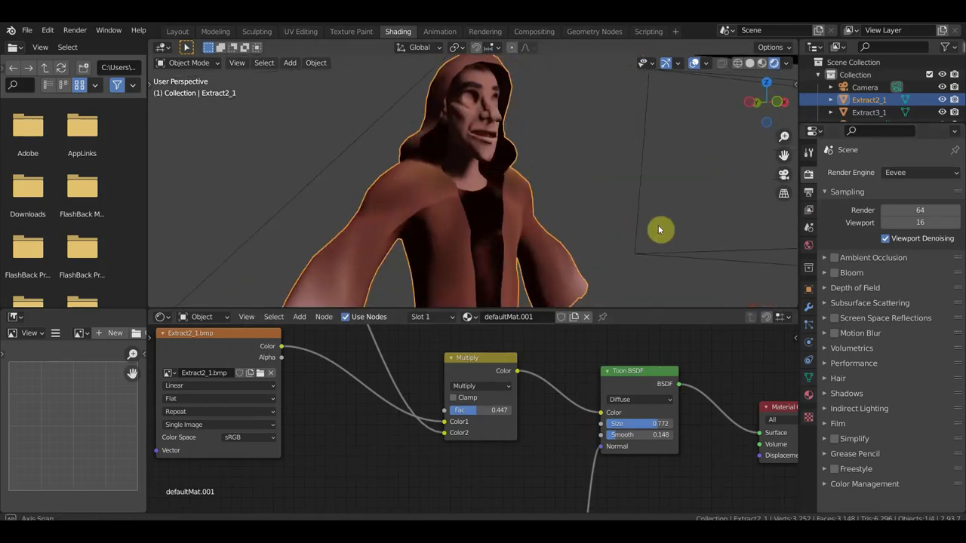
- Pan to the ColorRamp node and move its stop to position 0.214
{"action": "scroll", "coordinate": [452, 460], "scroll_direction": "down", "scroll_amount": 1}
{"action": "scroll", "coordinate": [451, 461], "scroll_direction": "down", "scroll_amount": 2}
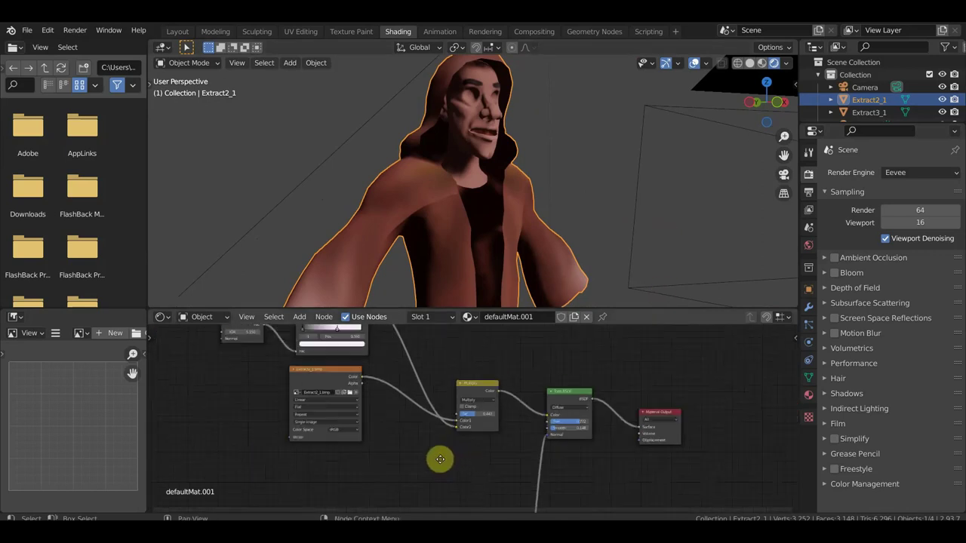
{"action": "mouse_move", "coordinate": [438, 458]}
{"action": "middle_mouse_down"}
{"action": "mouse_move", "coordinate": [466, 462]}
{"action": "mouse_move", "coordinate": [496, 491]}
{"action": "middle_mouse_up"}
{"action": "scroll", "coordinate": [460, 487], "scroll_direction": "up", "scroll_amount": 2}
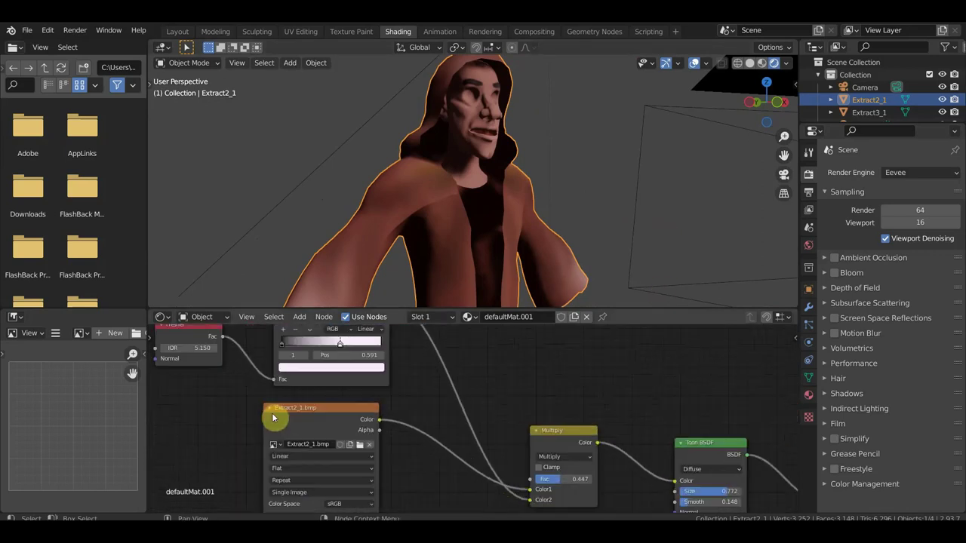
{"action": "middle_click_drag", "start_coordinate": [276, 421], "coordinate": [330, 445]}
{"action": "scroll", "coordinate": [339, 438], "scroll_direction": "up", "scroll_amount": 1}
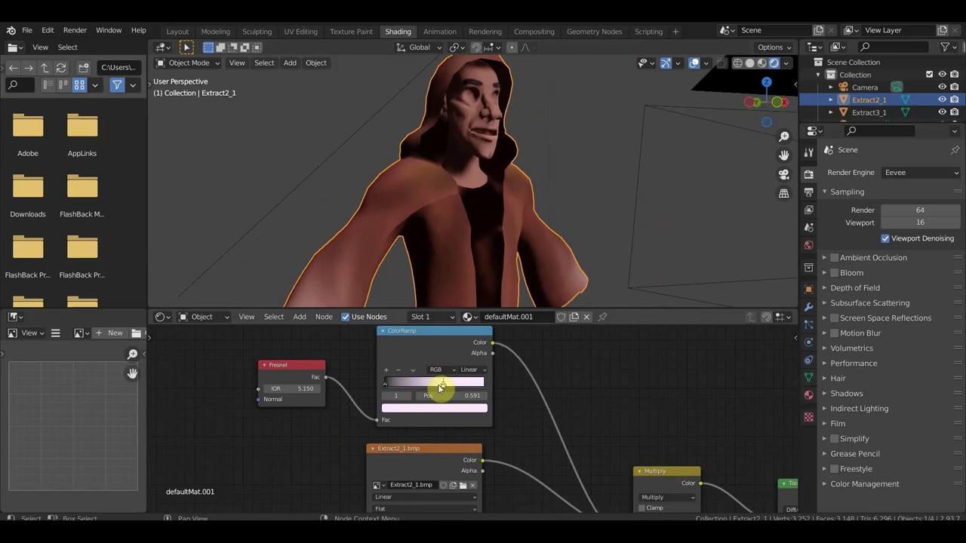
{"action": "left_click_drag", "start_coordinate": [440, 387], "coordinate": [406, 384]}
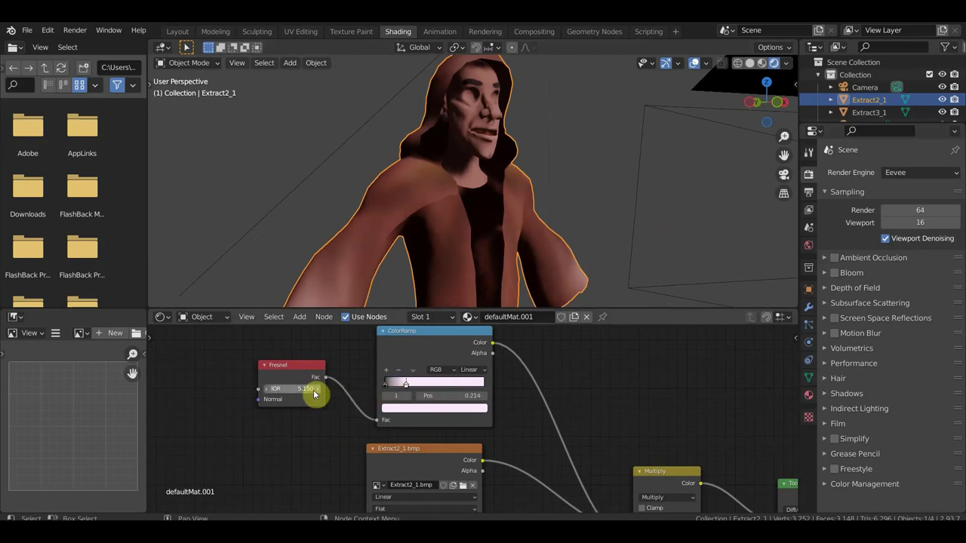
- Lower the Fresnel node's IOR to 1.750
{"action": "mouse_move", "coordinate": [315, 392]}
{"action": "left_mouse_down"}
{"action": "mouse_move", "coordinate": [280, 388]}
{"action": "mouse_move", "coordinate": [302, 388]}
{"action": "left_mouse_up"}
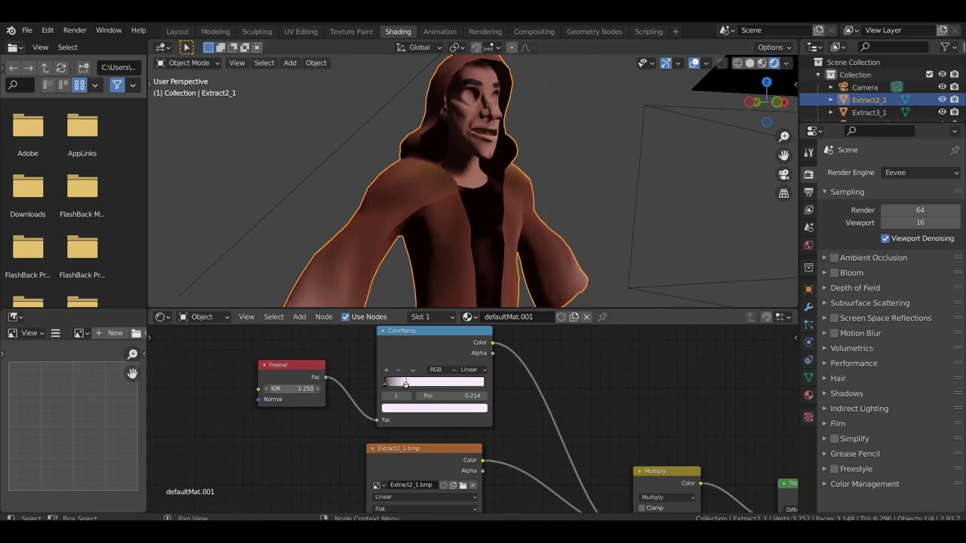
{"action": "scroll", "coordinate": [609, 412], "scroll_direction": "down", "scroll_amount": 2}
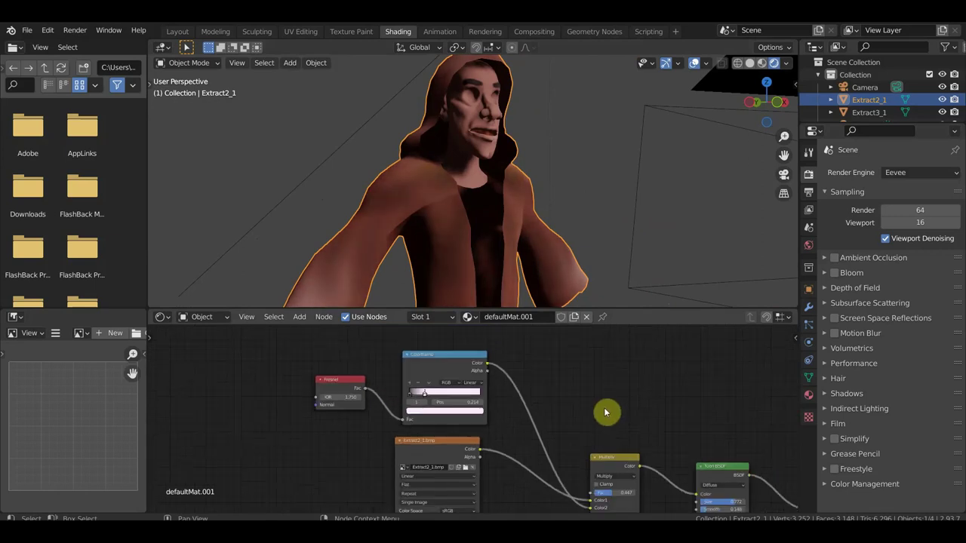
{"action": "middle_click_drag", "start_coordinate": [608, 412], "coordinate": [539, 328]}
{"action": "scroll", "coordinate": [520, 180], "scroll_direction": "down", "scroll_amount": 3}
{"action": "scroll", "coordinate": [522, 184], "scroll_direction": "down", "scroll_amount": 2}
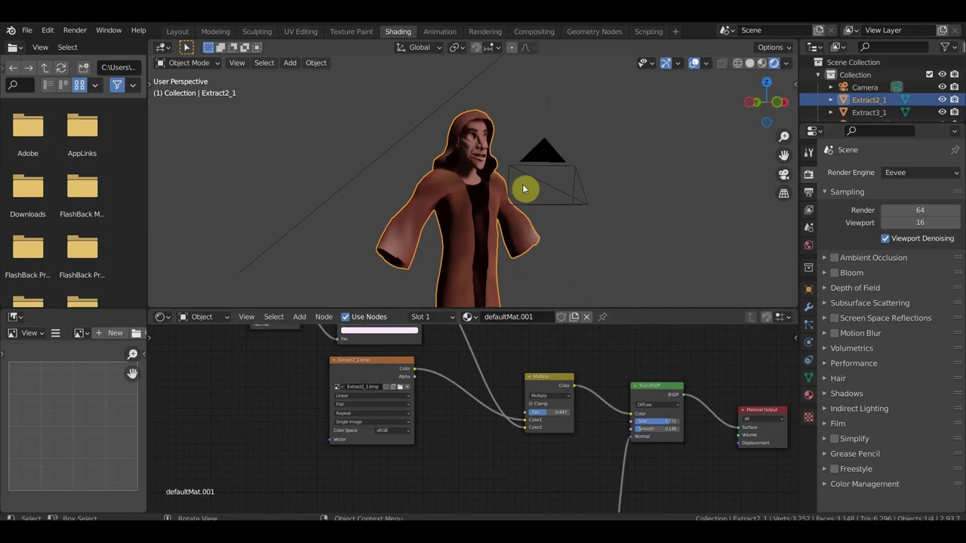
- Switch to the Layout workspace and set the Render Engine to Cycles
{"action": "left_click", "coordinate": [176, 31]}
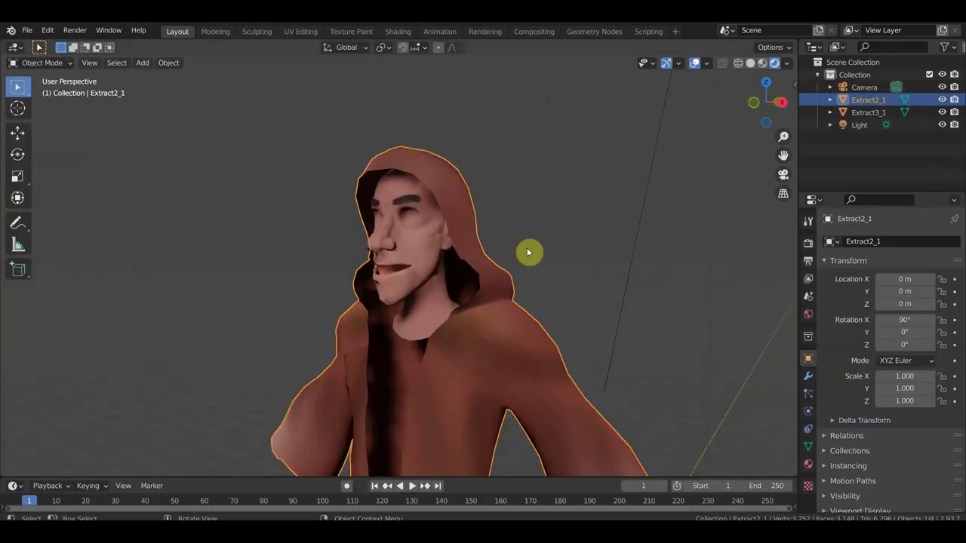
{"action": "scroll", "coordinate": [527, 249], "scroll_direction": "down", "scroll_amount": 4}
{"action": "mouse_move", "coordinate": [792, 94]}
{"action": "left_mouse_down"}
{"action": "mouse_move", "coordinate": [588, 269]}
{"action": "mouse_move", "coordinate": [639, 257]}
{"action": "left_mouse_up"}
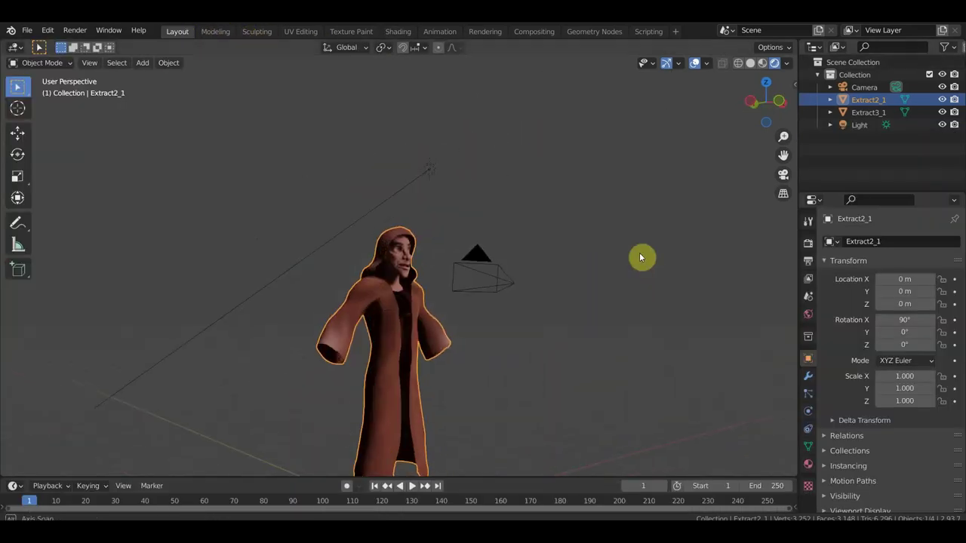
{"action": "left_click", "coordinate": [808, 262]}
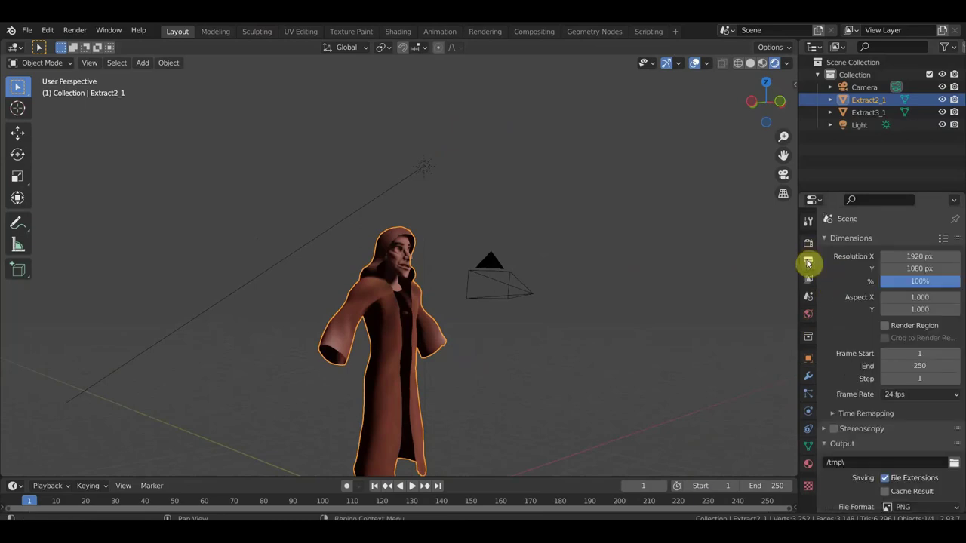
{"action": "left_click", "coordinate": [809, 243]}
{"action": "left_click", "coordinate": [905, 241]}
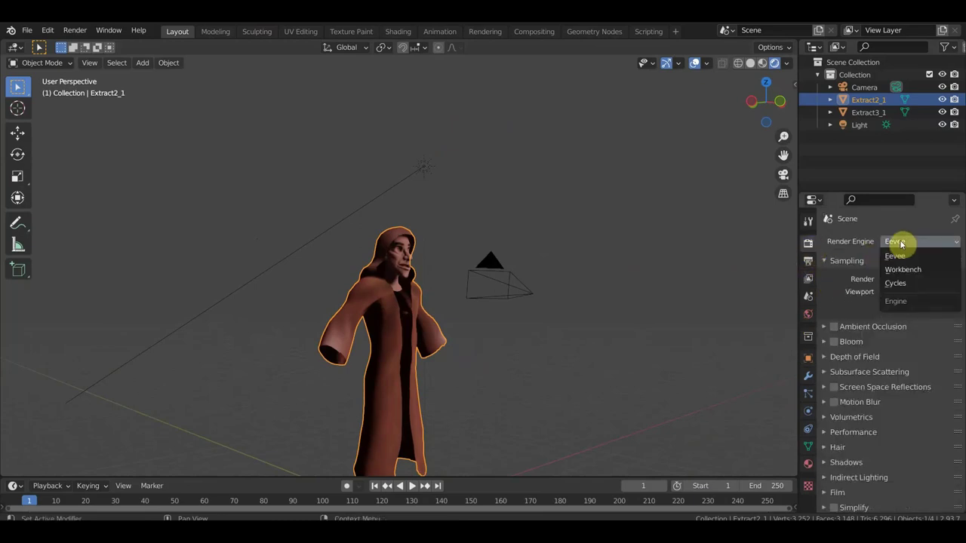
{"action": "left_click", "coordinate": [902, 282]}
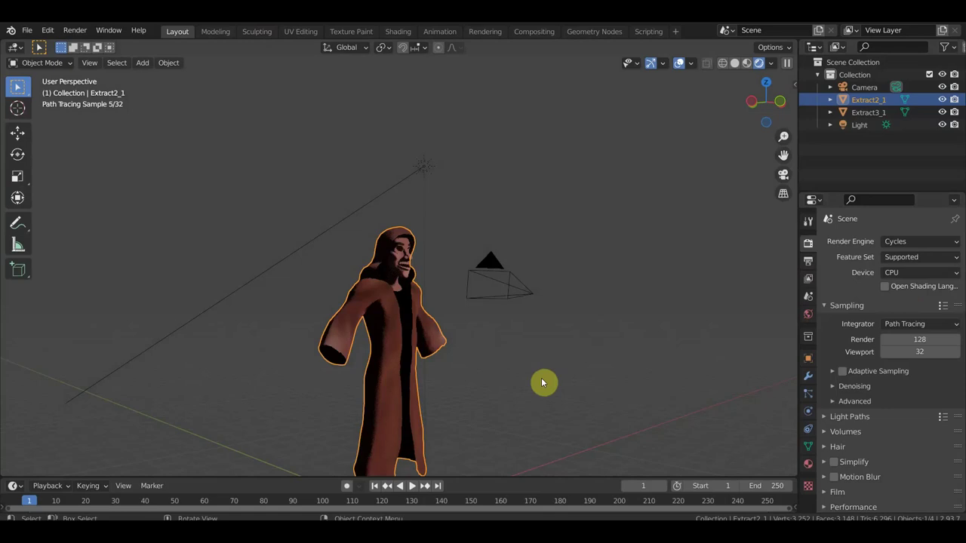
- Orbit around the hooded character to inspect its Cycles shading
{"action": "mouse_move", "coordinate": [541, 382]}
{"action": "middle_mouse_down"}
{"action": "mouse_move", "coordinate": [535, 390]}
{"action": "mouse_move", "coordinate": [565, 292]}
{"action": "mouse_move", "coordinate": [550, 327]}
{"action": "mouse_move", "coordinate": [530, 332]}
{"action": "mouse_move", "coordinate": [501, 335]}
{"action": "mouse_move", "coordinate": [431, 315]}
{"action": "middle_mouse_up"}
{"action": "mouse_move", "coordinate": [536, 284]}
{"action": "middle_mouse_down"}
{"action": "mouse_move", "coordinate": [693, 294]}
{"action": "mouse_move", "coordinate": [563, 279]}
{"action": "mouse_move", "coordinate": [523, 325]}
{"action": "mouse_move", "coordinate": [509, 212]}
{"action": "mouse_move", "coordinate": [417, 302]}
{"action": "mouse_move", "coordinate": [490, 446]}
{"action": "middle_mouse_up"}
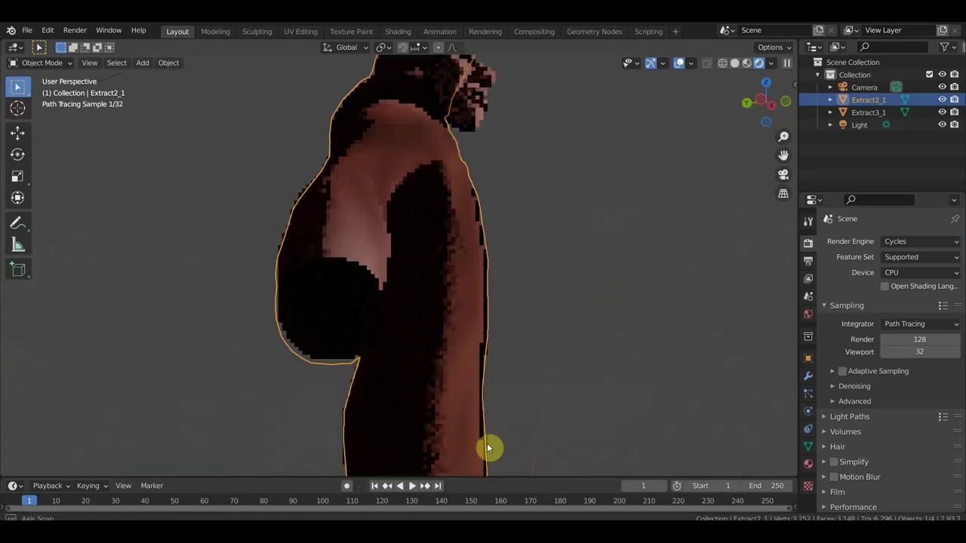
{"action": "mouse_move", "coordinate": [624, 265]}
{"action": "middle_mouse_down"}
{"action": "mouse_move", "coordinate": [556, 276]}
{"action": "mouse_move", "coordinate": [606, 263]}
{"action": "mouse_move", "coordinate": [692, 268]}
{"action": "middle_mouse_up"}
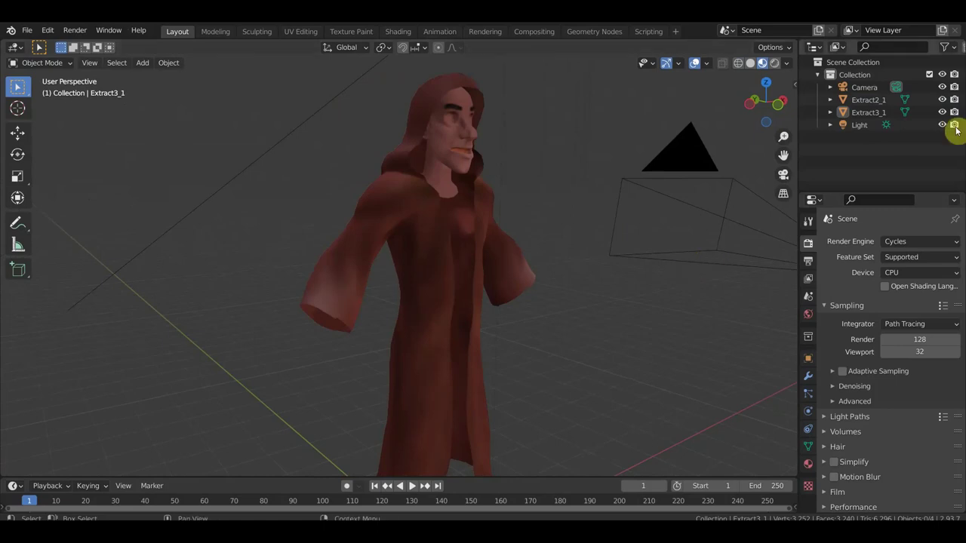